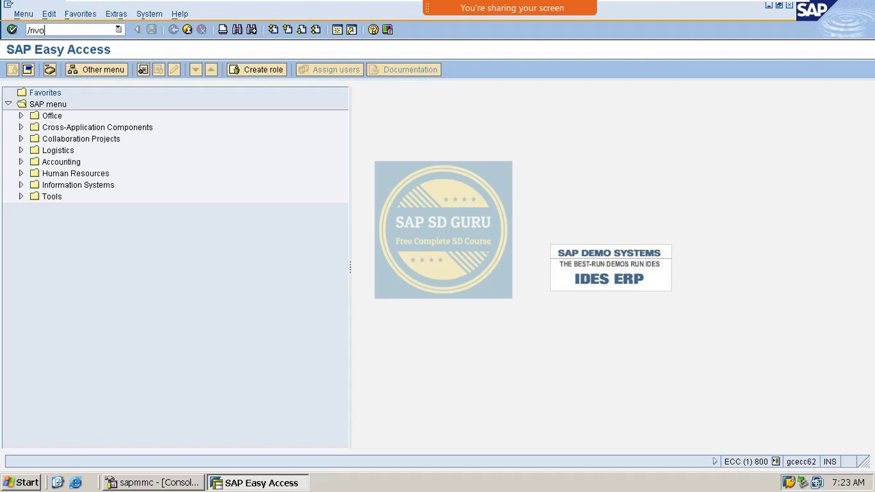
Step: Start transaction VOV7 and open the details of item category TAN
type("v7")
key("Return")
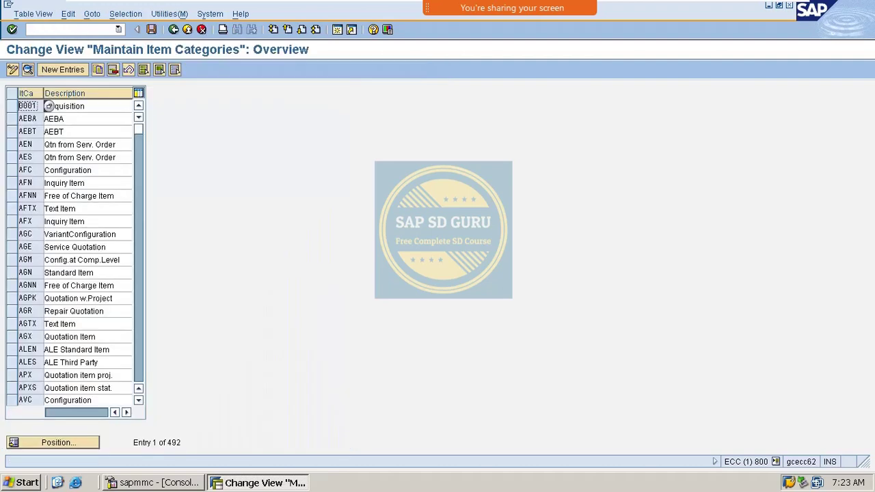
left_click(45, 442)
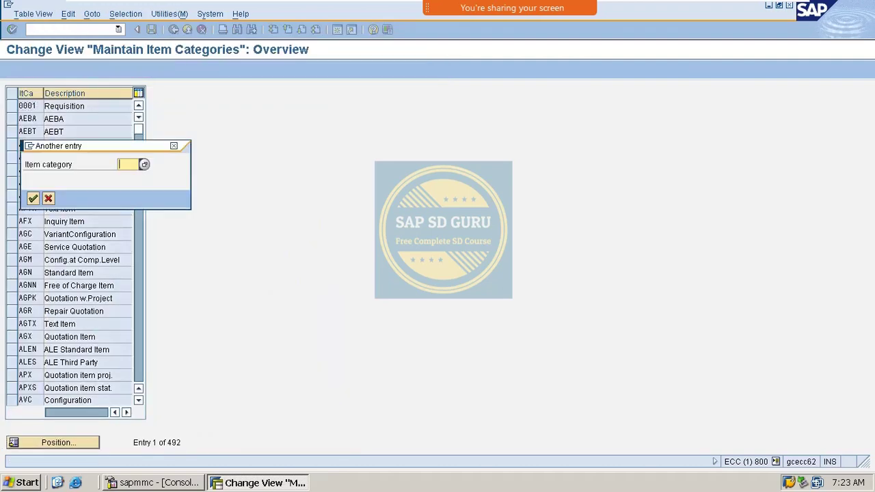
type("tAN")
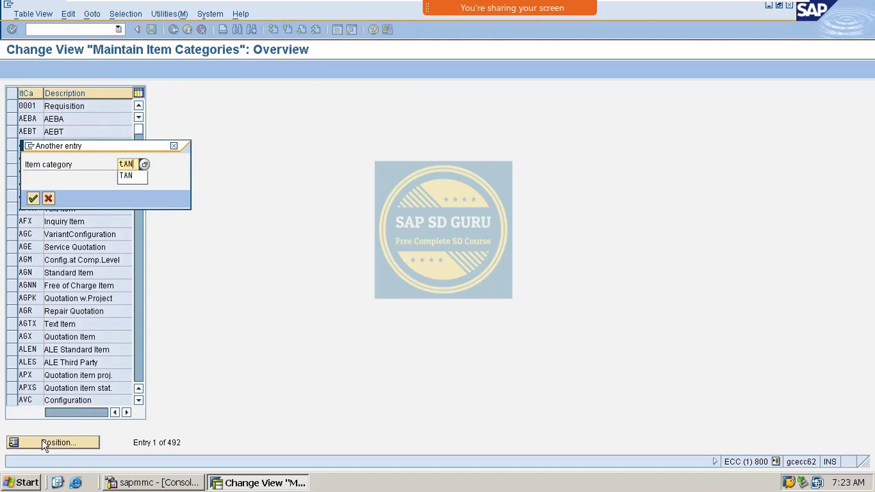
key("Return")
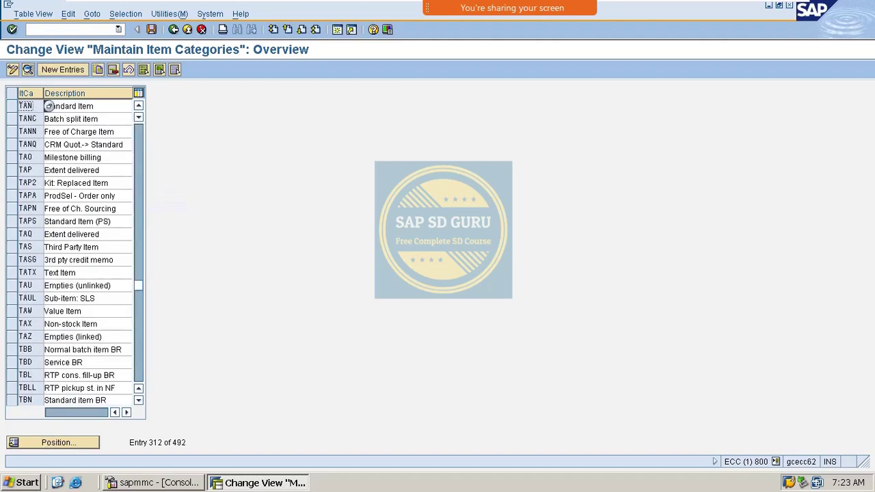
double_click(49, 107)
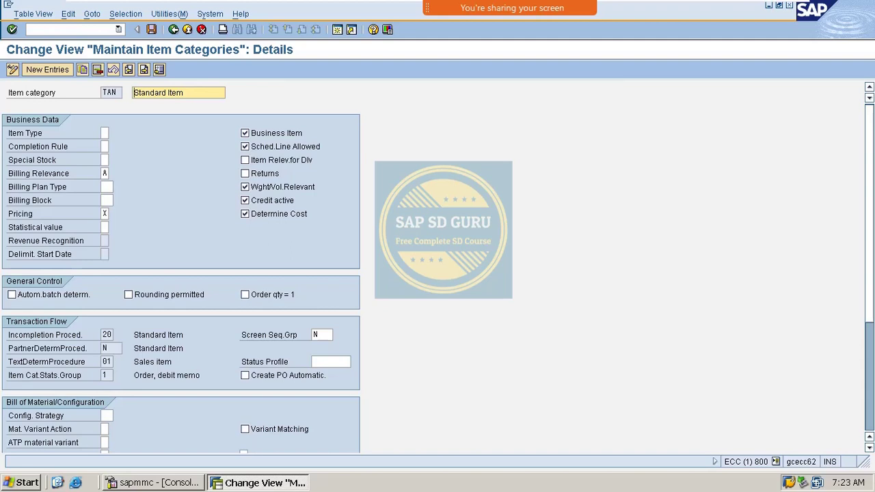
Step: Examine the available completion rule values for item category TAN, highlighting rule A, and leave the field unchanged
left_click(105, 146)
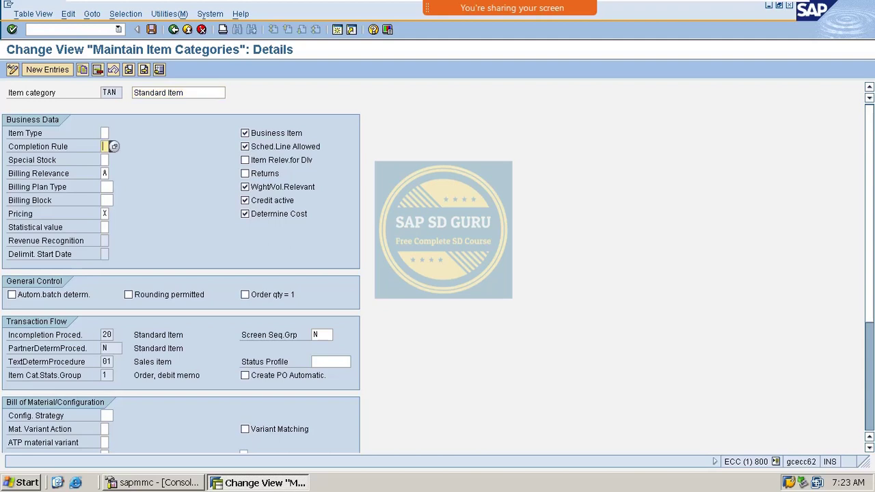
left_click(113, 146)
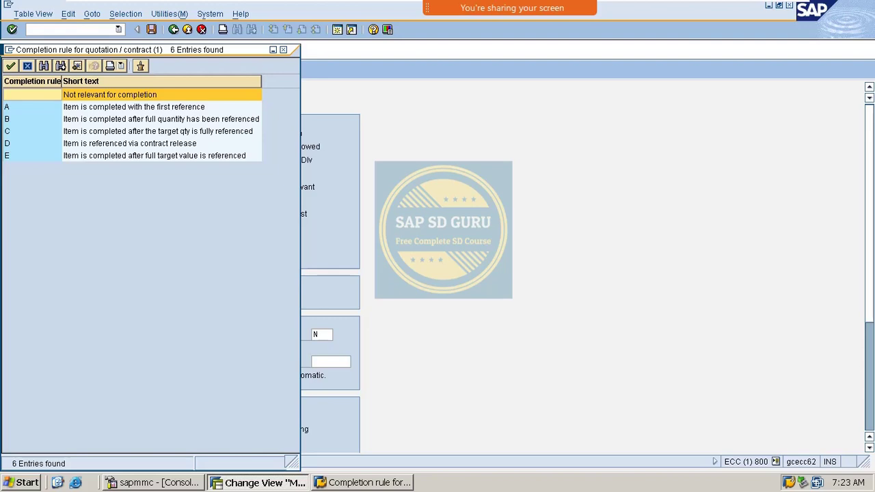
left_click_drag(151, 50, 513, 73)
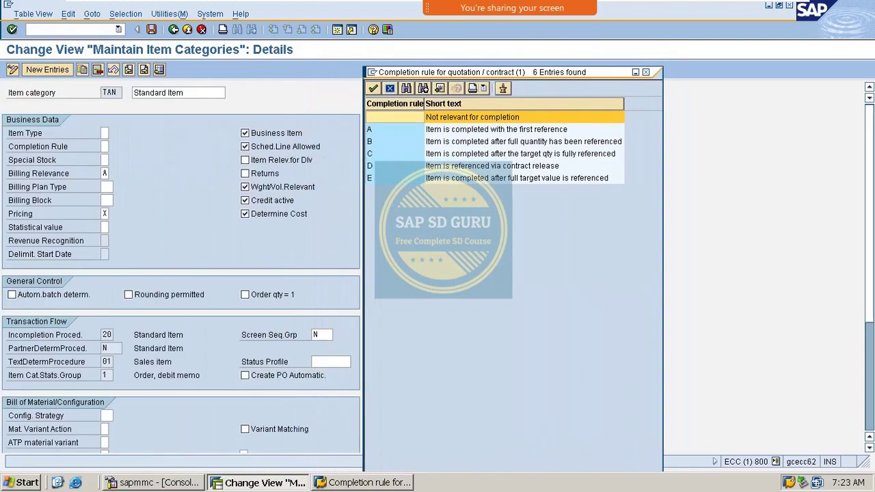
left_click(105, 146)
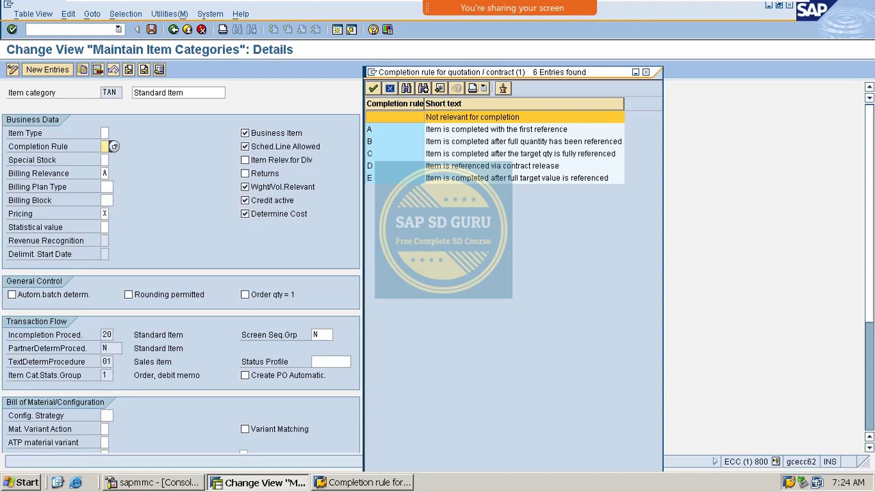
left_click(386, 130)
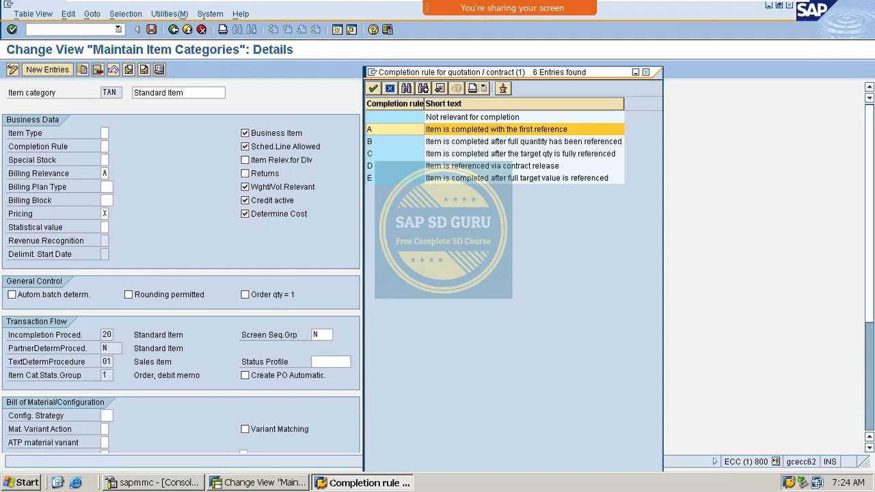
left_click(645, 72)
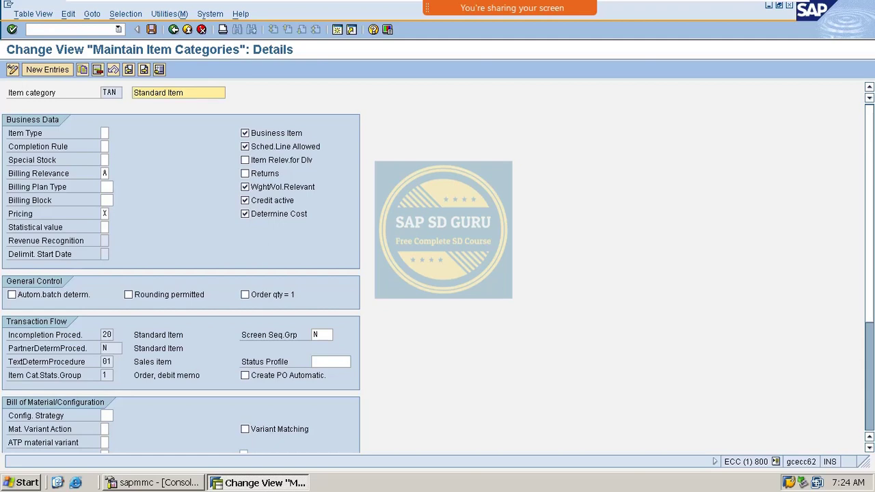
Step: Return to the item category overview, locate AGN and open its details to examine the completion rule
left_click(67, 29)
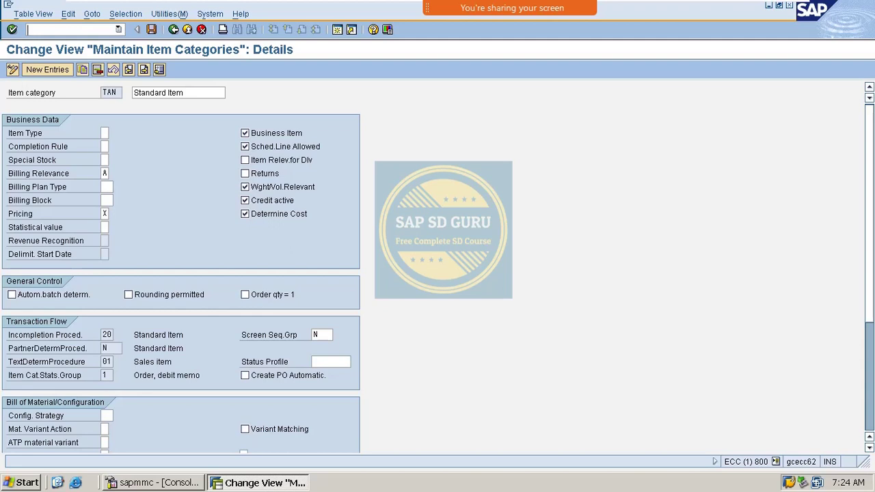
left_click(173, 29)
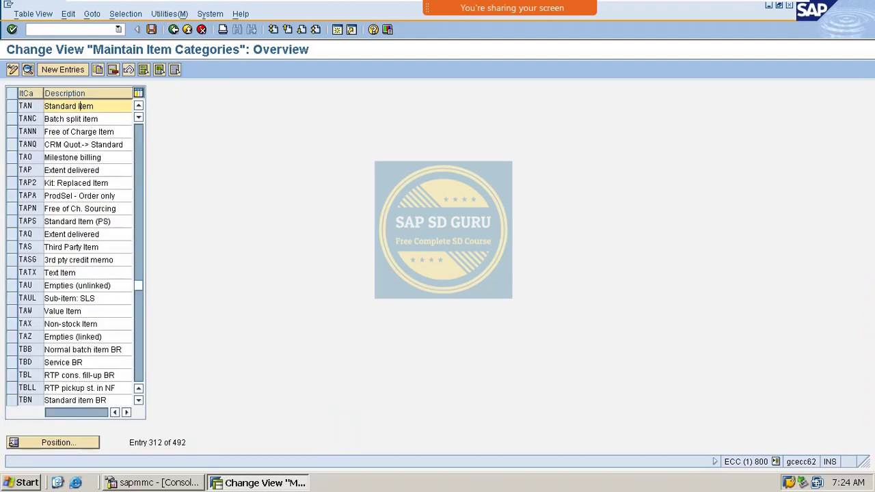
left_click(76, 442)
type("A")
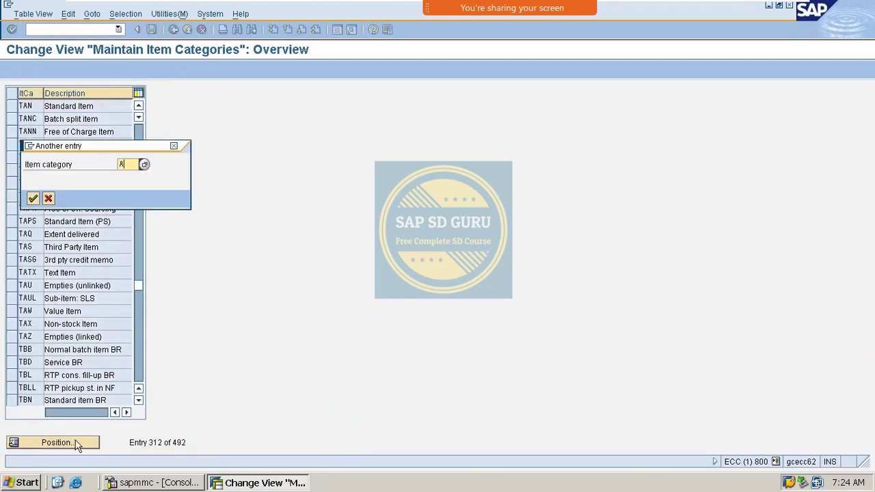
type("GN")
key("Return")
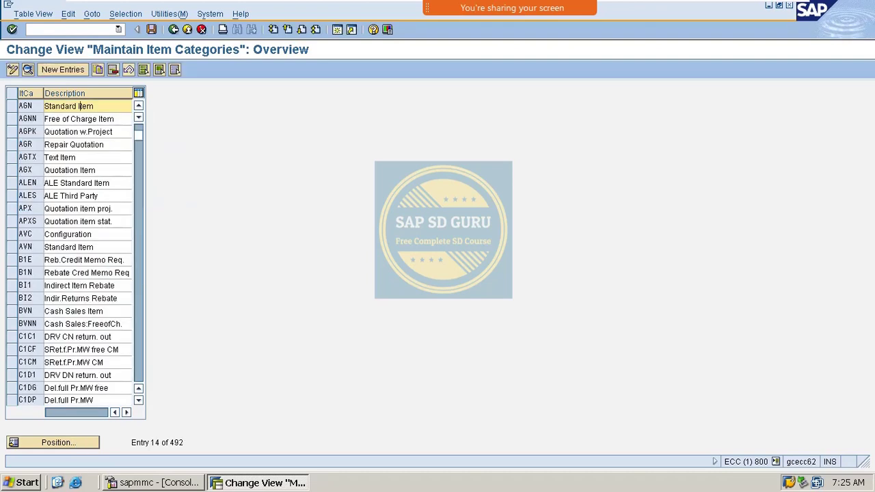
double_click(49, 106)
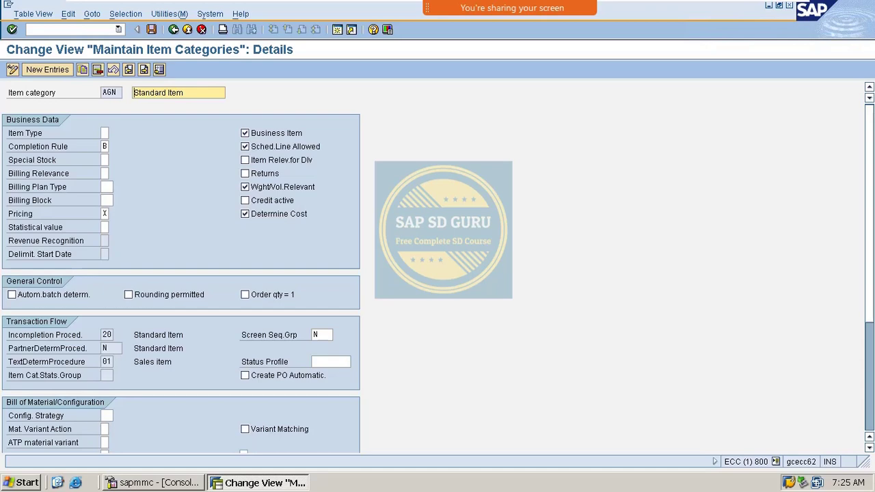
Step: Return to the overview, locate item category AFN and open its details to examine the completion rule
key("F3")
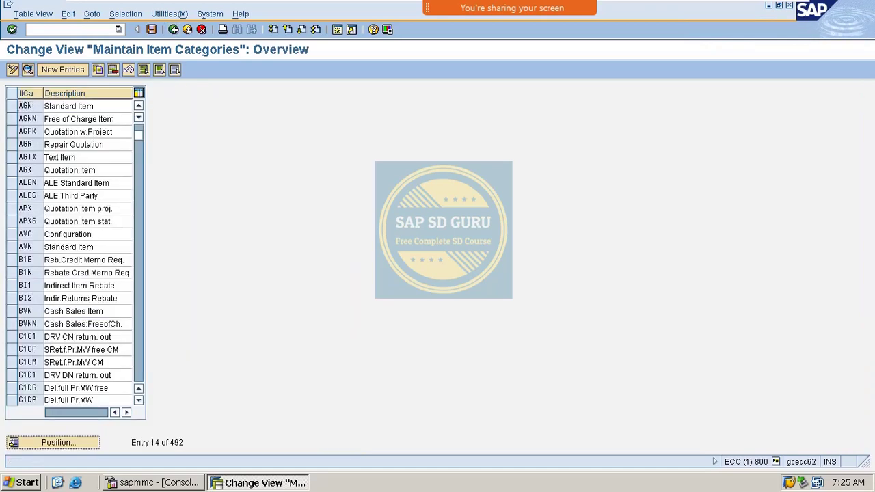
left_click(77, 442)
type("AFN")
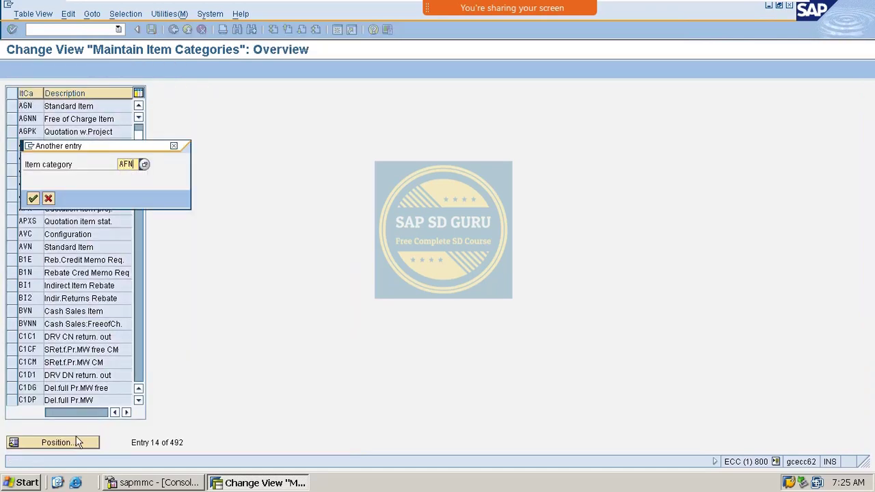
key("Return")
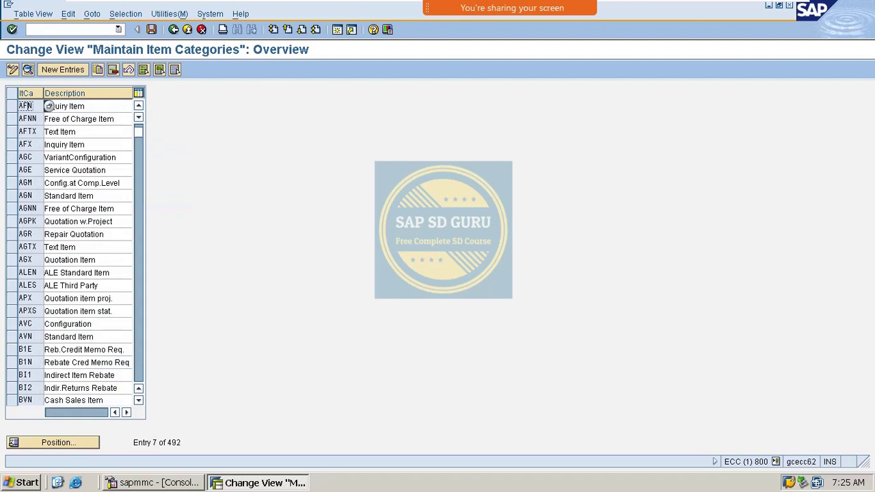
double_click(49, 106)
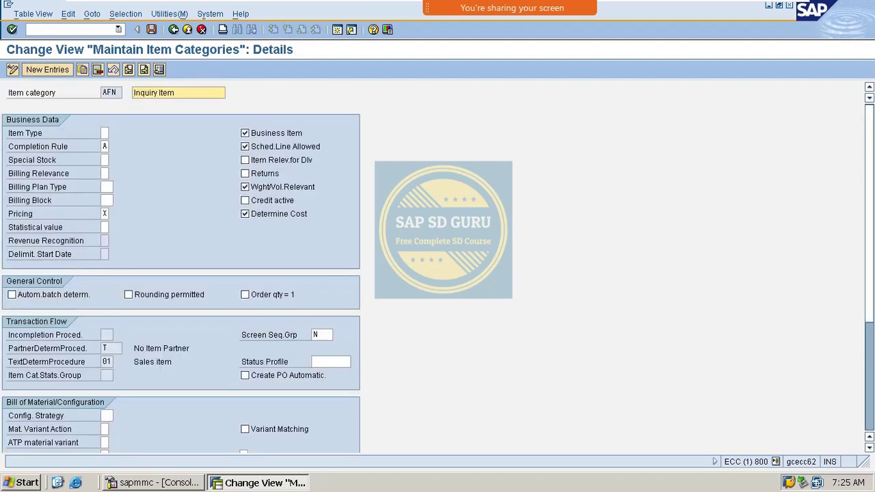
left_click(104, 146)
left_click(114, 146)
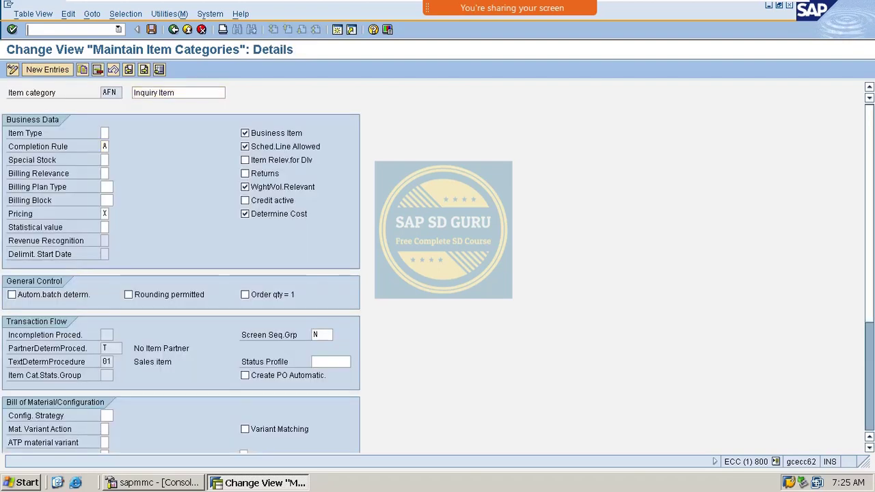
Step: Leave item category maintenance and start transaction VA11 for creating an inquiry
type("/n")
key("Return")
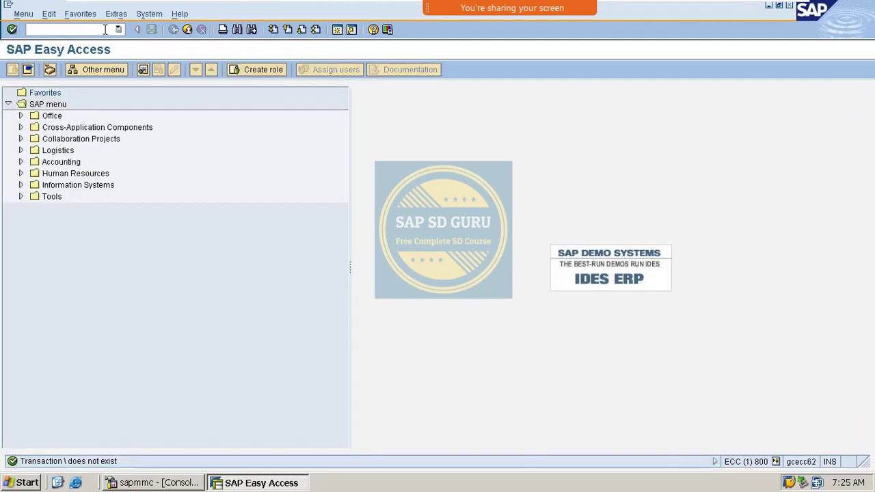
type("va1")
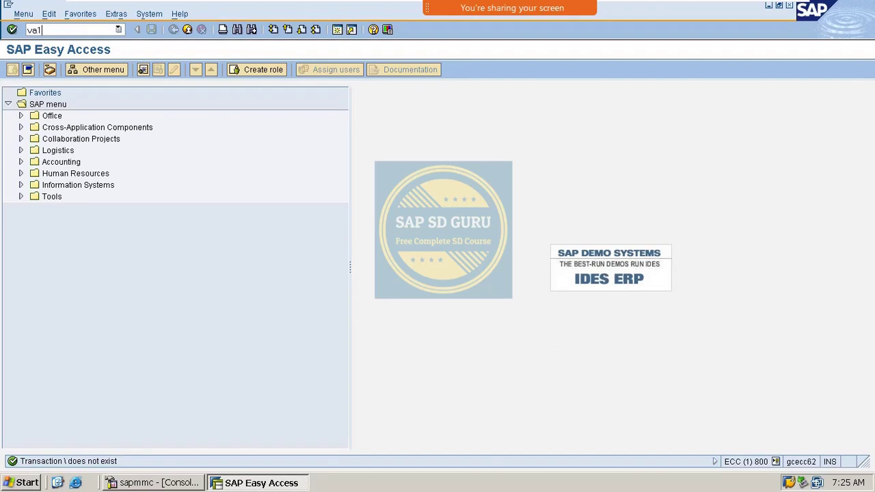
type("1")
key("Return")
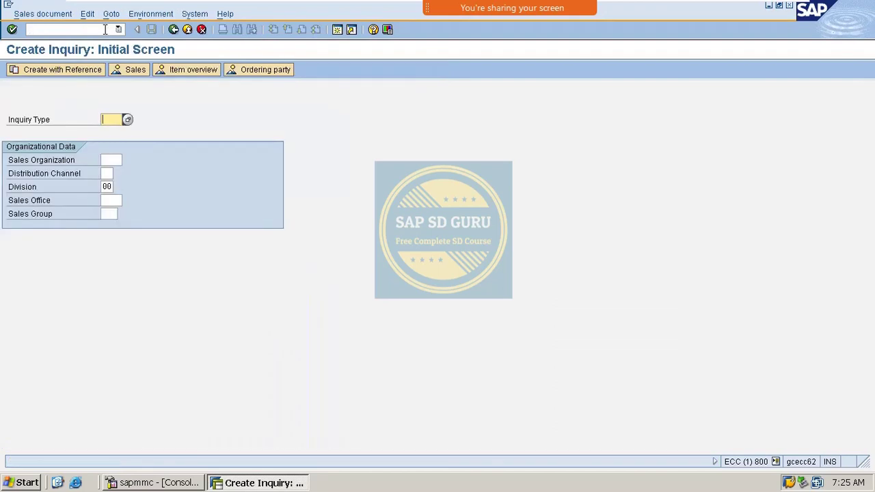
Step: Try to start an inquiry of type IN for sales organization M100, distribution channel M1 and division M1
type("IN")
key("Tab")
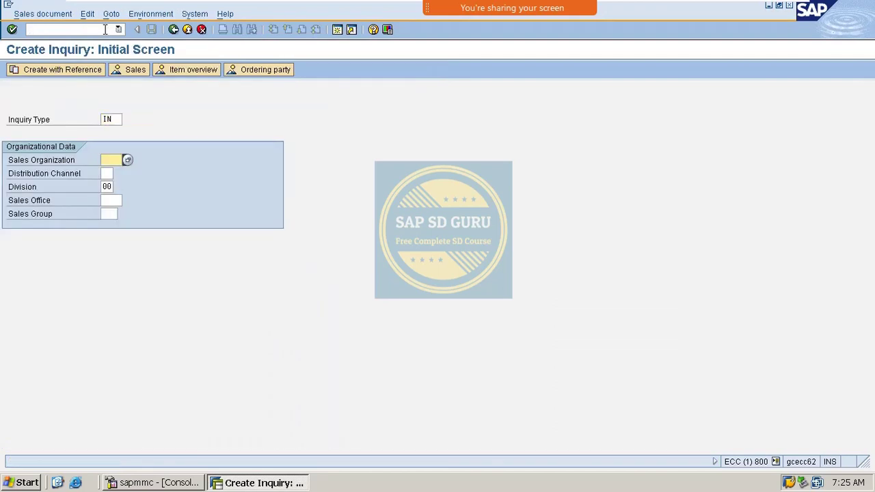
type("m100")
key("Tab")
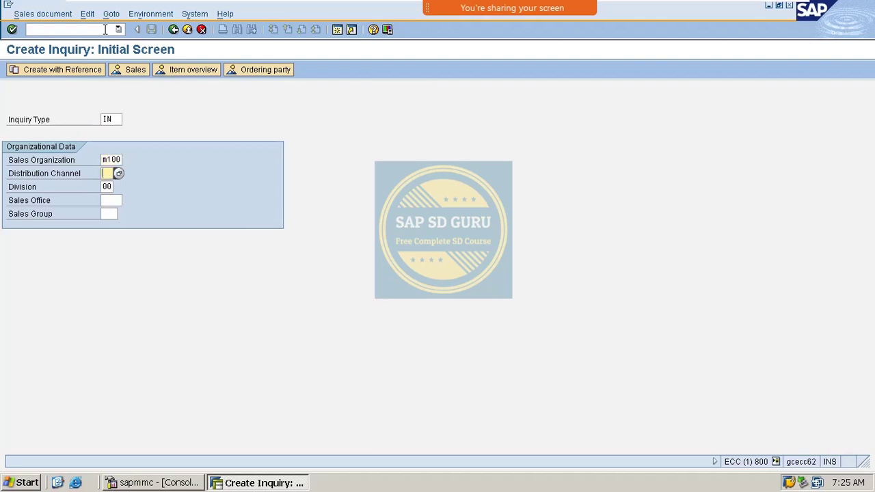
type("m1")
key("Tab")
type("m1")
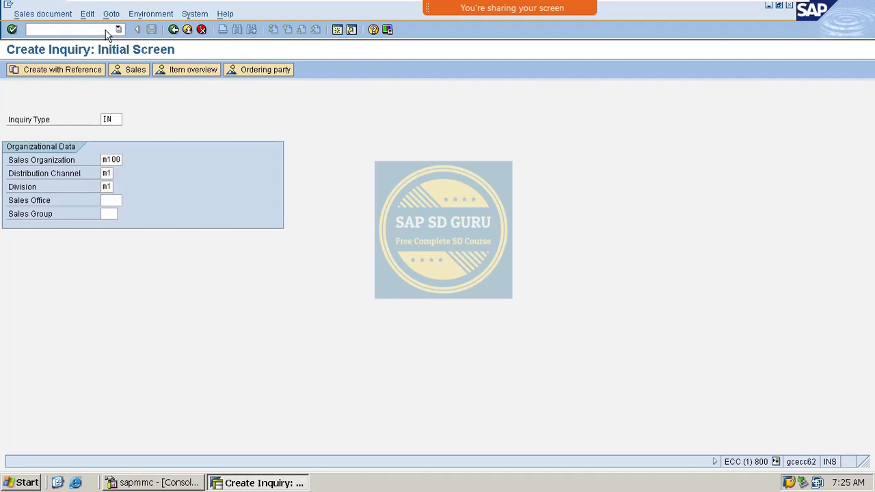
key("Return")
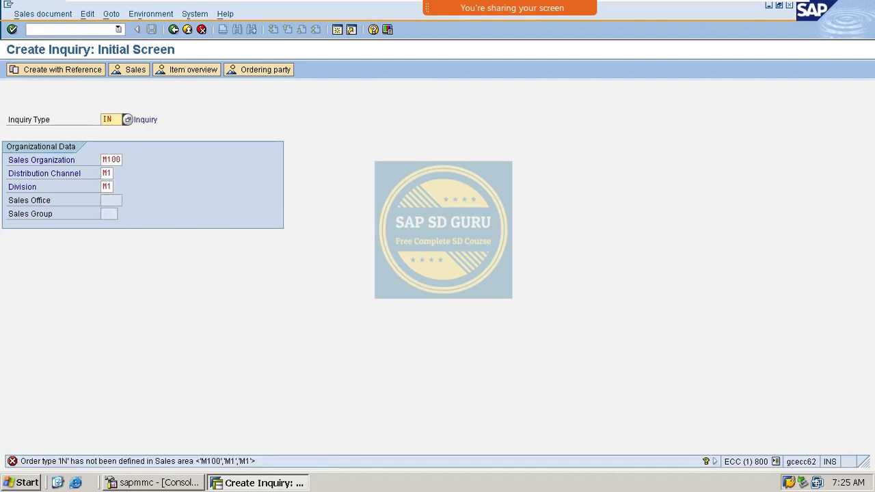
Step: Open transaction OVAZ, the allowed order types per sales organization, in a separate session
left_click(68, 29)
type("/oova")
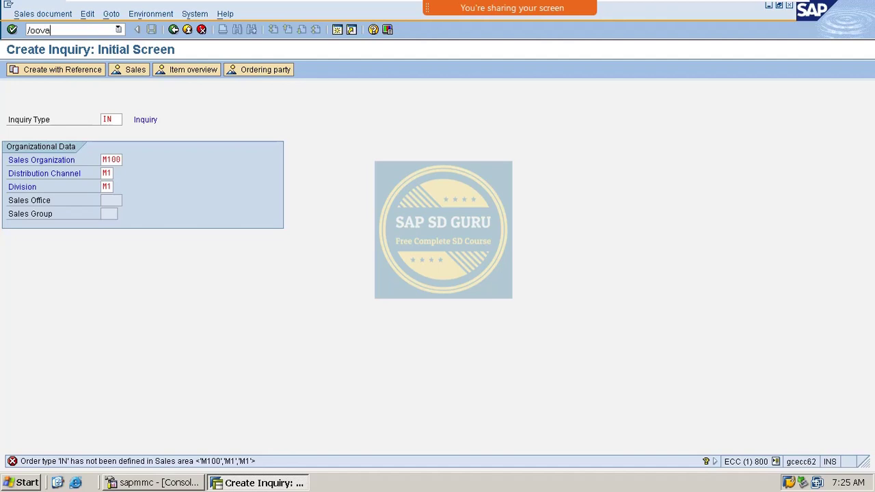
type("z")
key("Return")
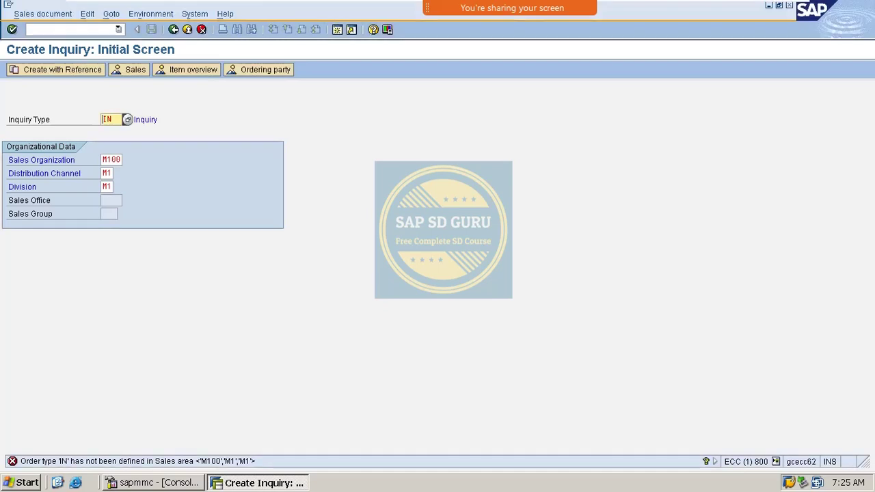
type("/oovaz")
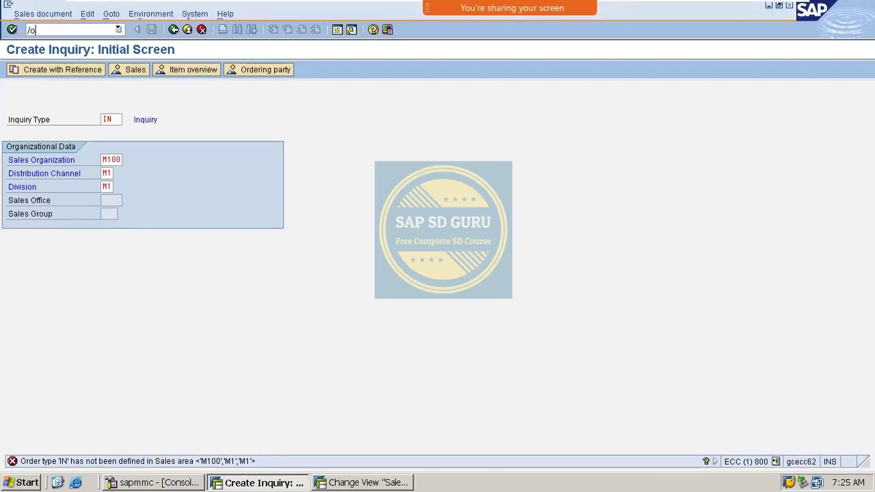
key("Return")
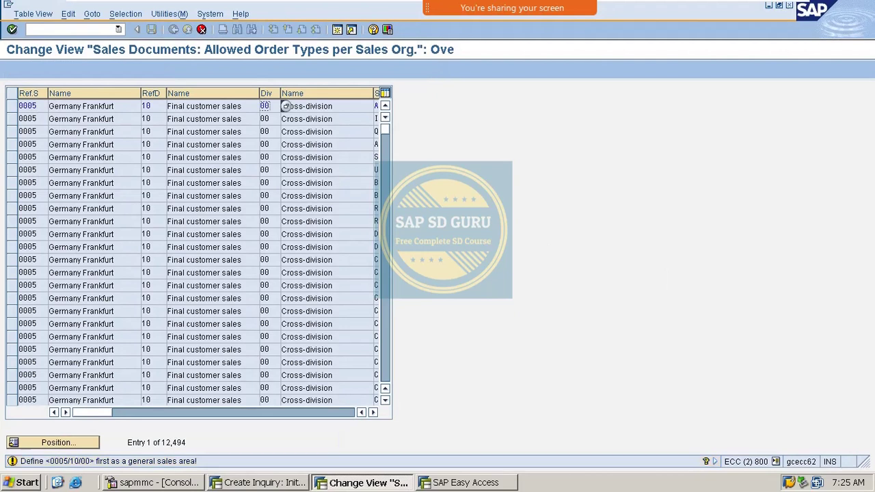
Step: Add a new entry allowing order type IN for sales organization M100, distribution channel M1 and division M1
key("F5")
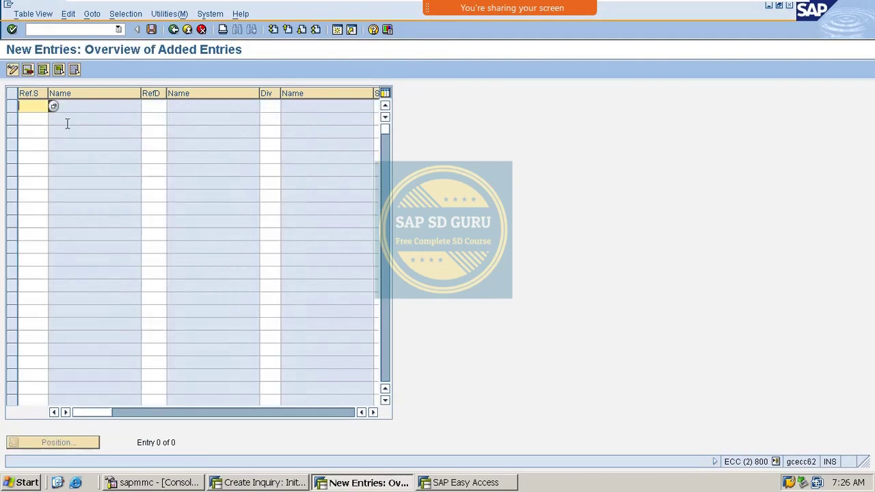
type("m100")
key("Tab")
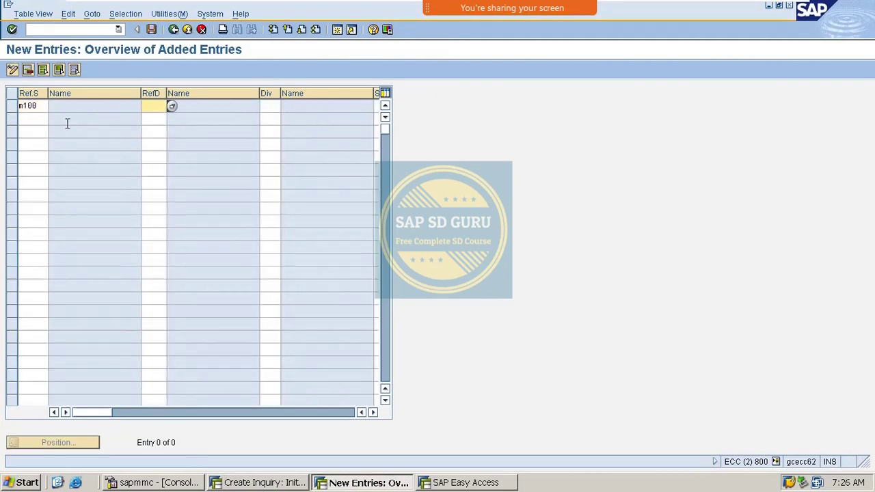
type("m1")
key("Tab")
type("m1")
key("Tab")
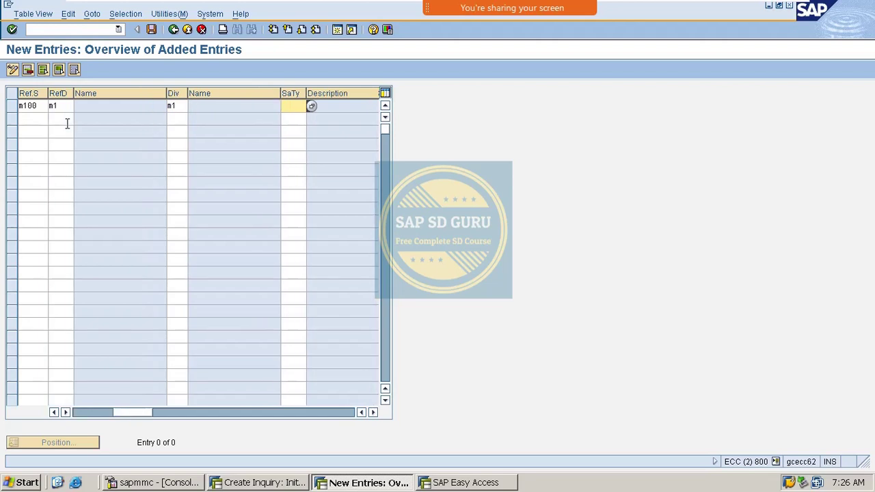
type("01")
key("Return")
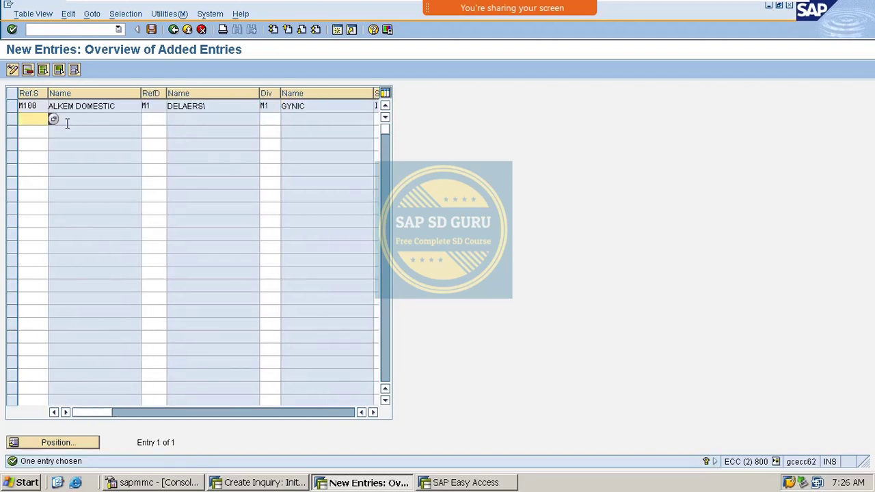
Step: Add a second entry allowing order type QT for M100, M1 and M1, and save the entries
type("m100")
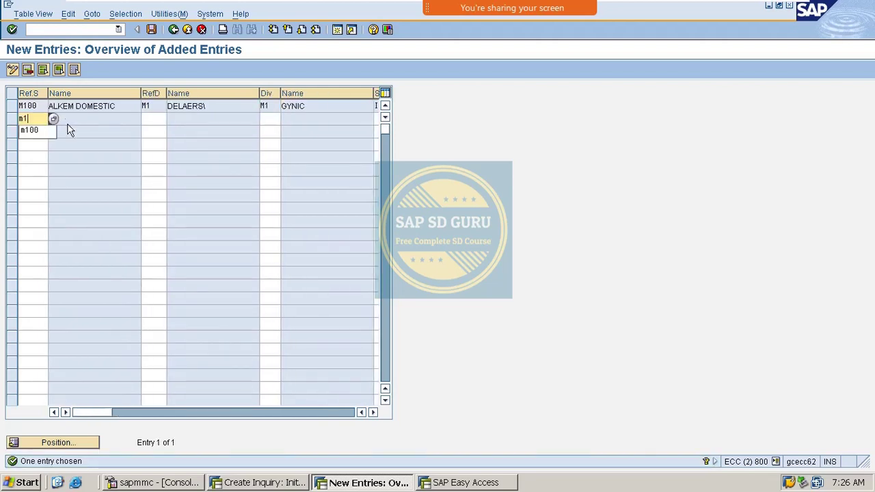
key("Tab")
type("m1")
key("Tab")
type("m1")
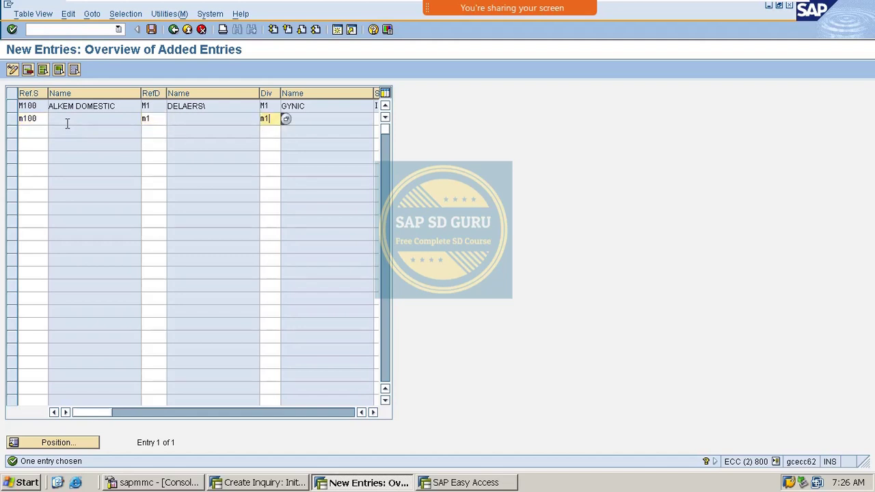
key("Tab")
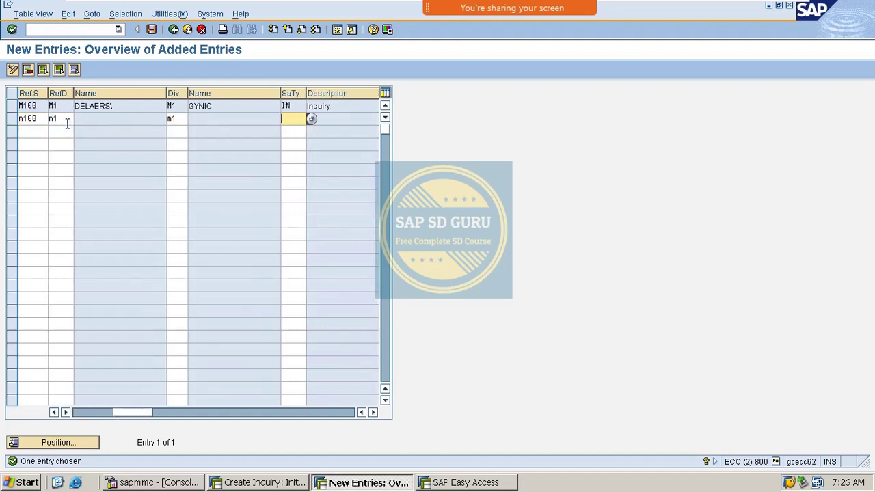
type("QT")
key("Return")
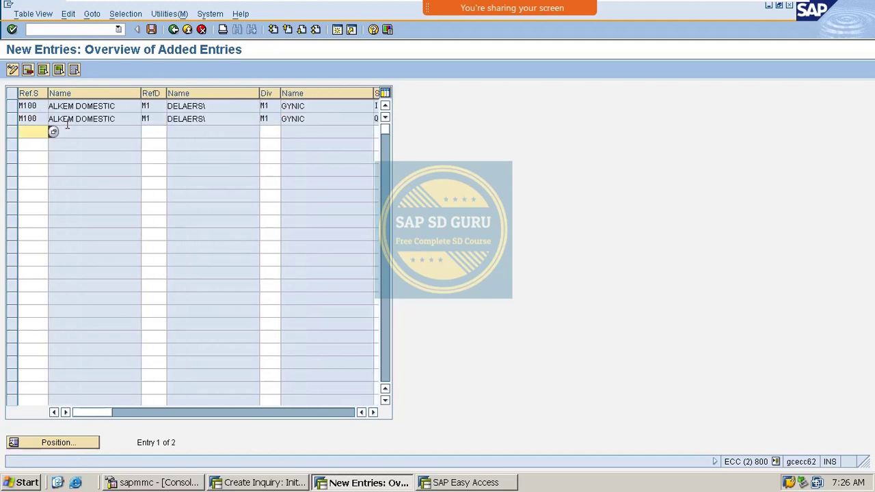
key("ctrl+s")
key("Return")
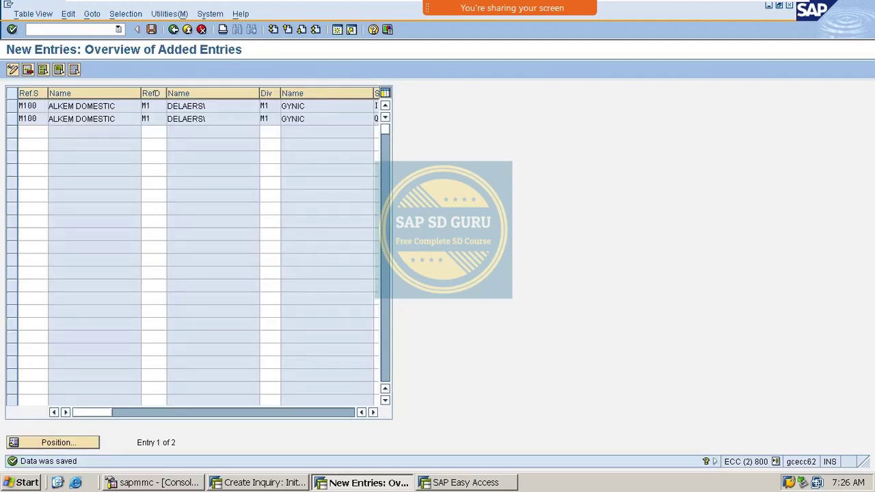
Step: Start transaction VA11, begin an inquiry of type IN for M100/M1/M1 and enter the customer's number as sold-to party
type("/nva0")
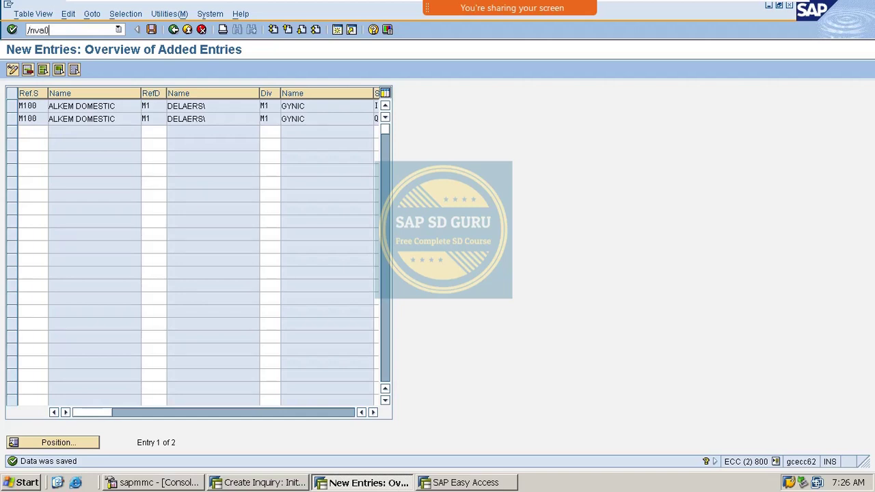
key("BackSpace")
type("1")
key("Return")
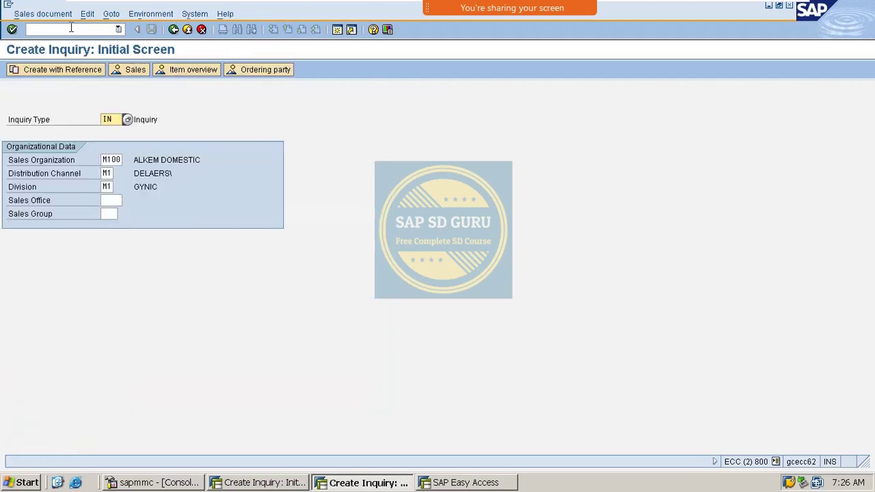
left_click(71, 28)
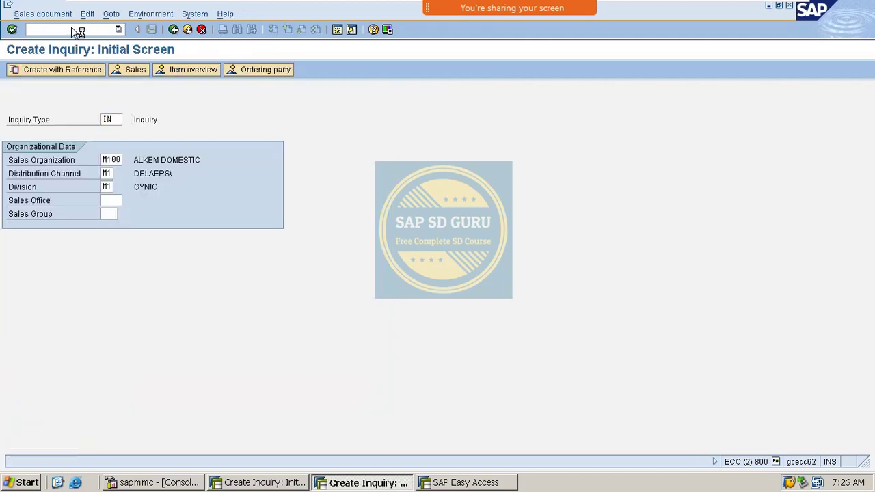
type("6")
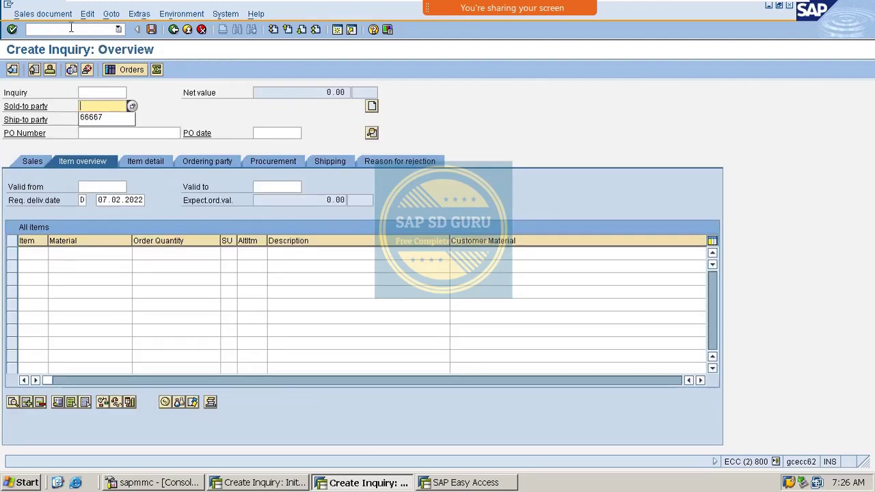
key("Down")
key("Return")
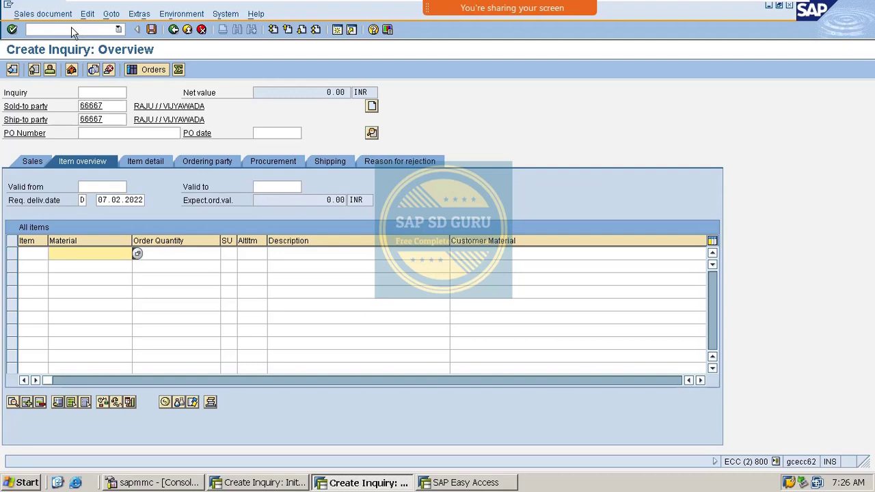
Step: Enter material VAXINE-150 with an order quantity of 50 as the first inquiry item
type("v")
key("Down")
key("Return")
key("Tab")
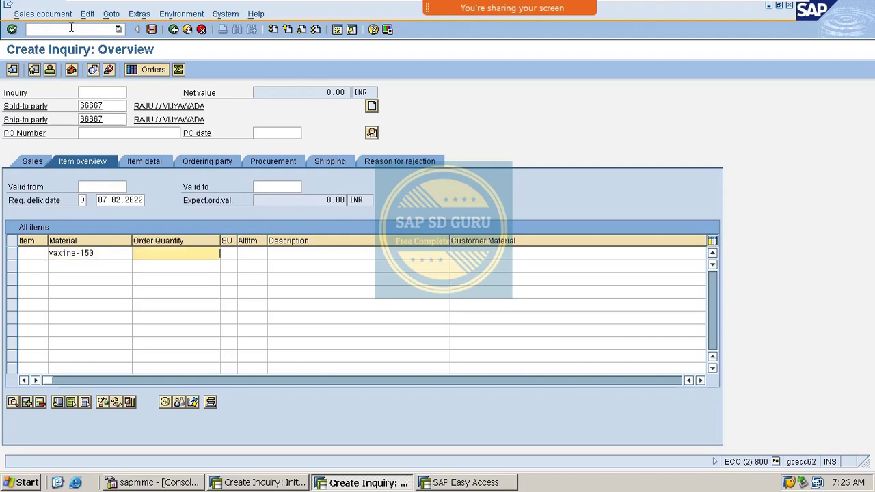
type("50")
key("Return")
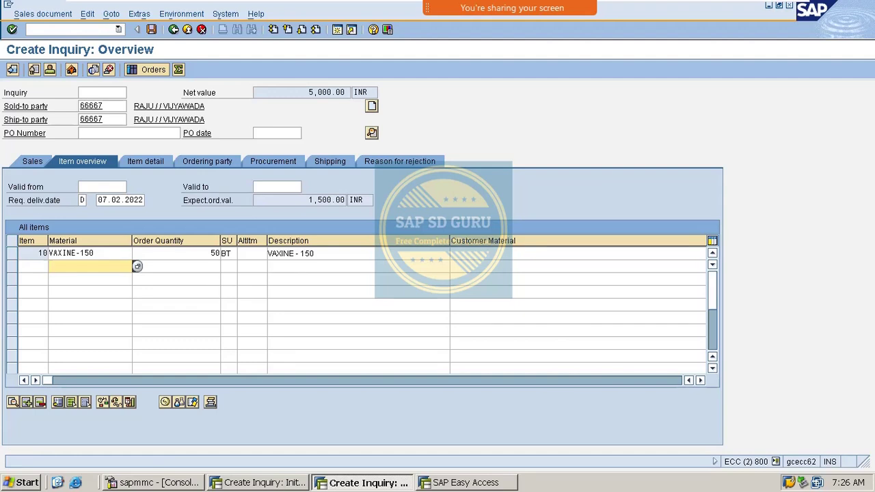
Step: Check the inquiry's incompletion log and save the inquiry
key("alt+e")
key("Up")
key("Up")
key("Up")
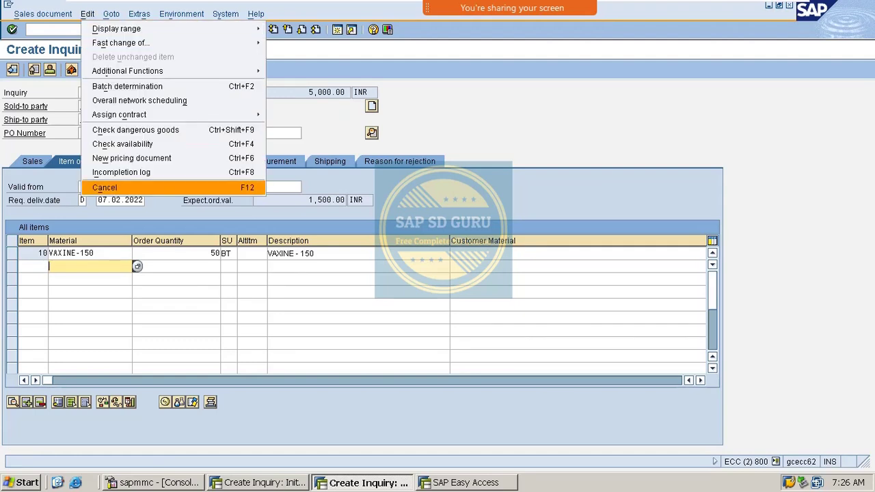
key("Down")
key("Return")
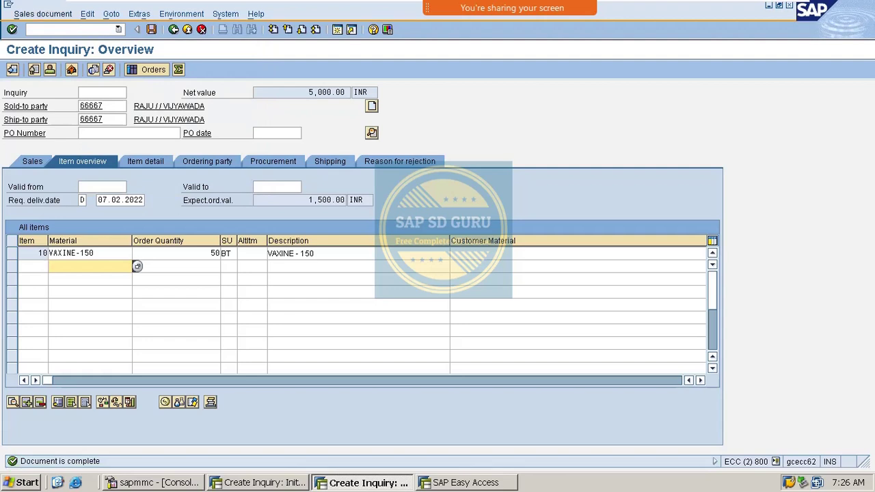
key("ctrl+s")
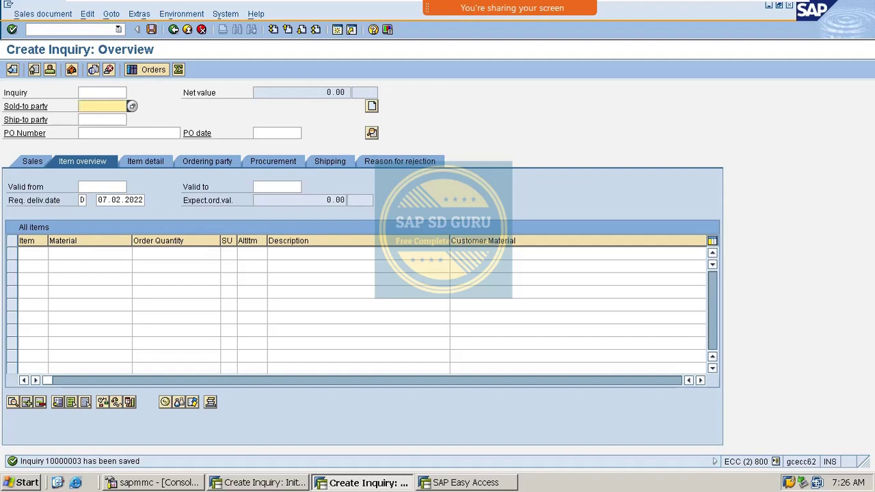
Step: Switch to changing the saved inquiry and examine its document flow and the status details of item VAXINE-150
left_click(67, 29)
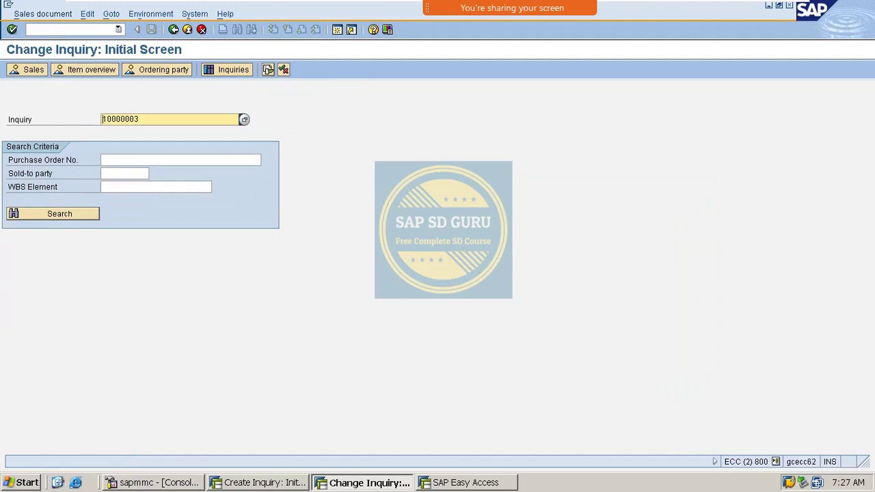
key("Return")
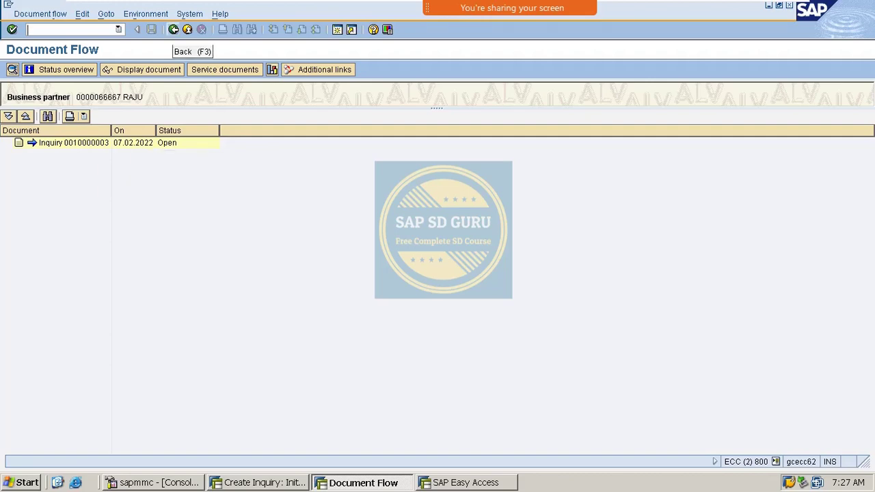
left_click(174, 29)
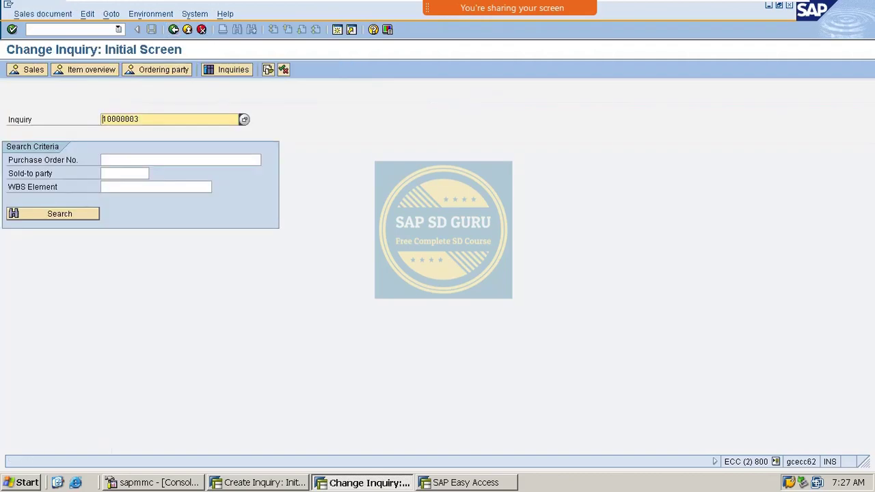
key("Return")
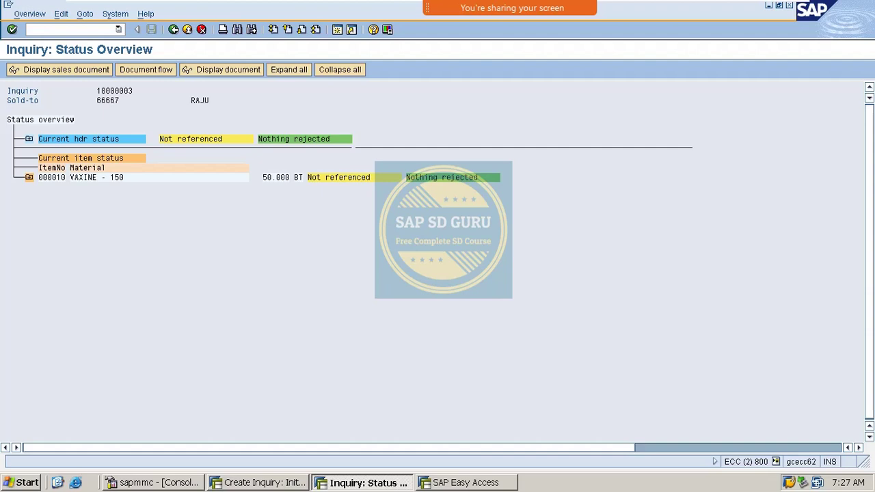
left_click(29, 177)
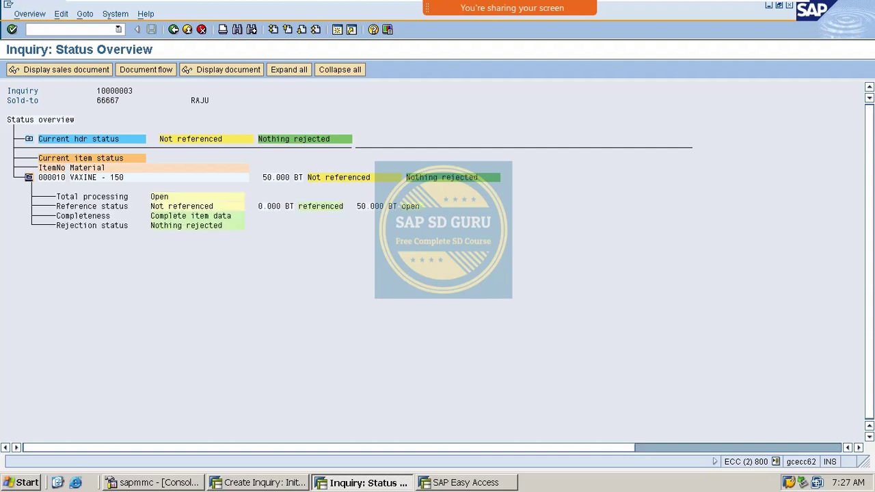
key("F3")
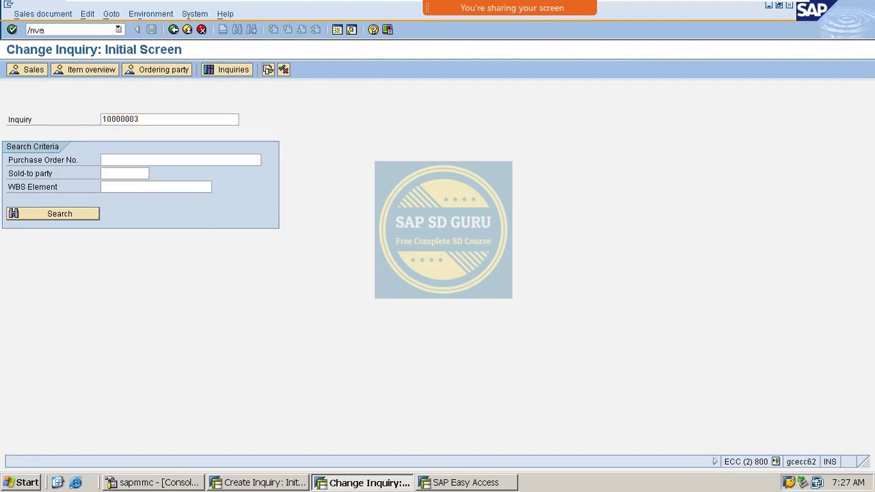
Step: Start the transaction for creating a quotation and enter quotation type QT for sales area M100/M1/M1
key("Return")
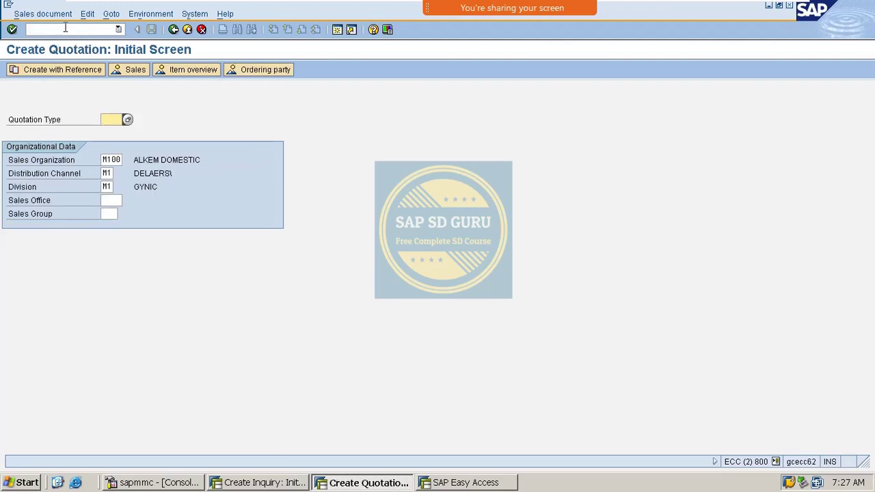
key("Return")
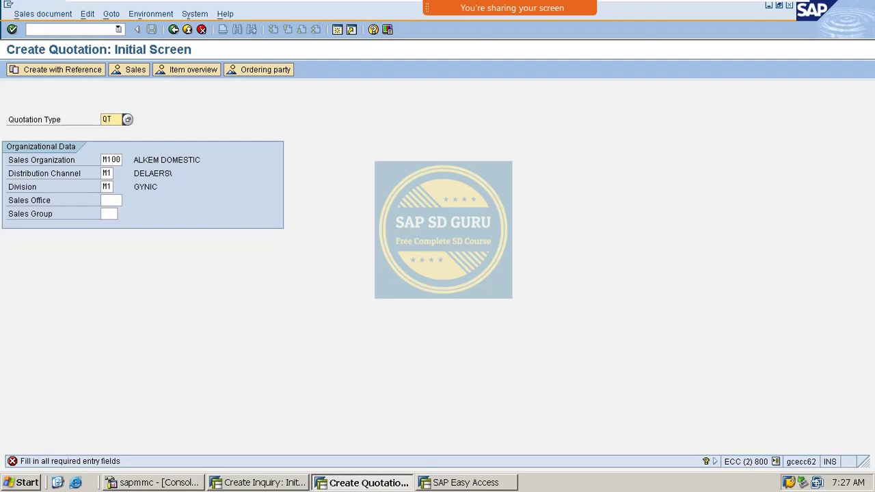
key("F5")
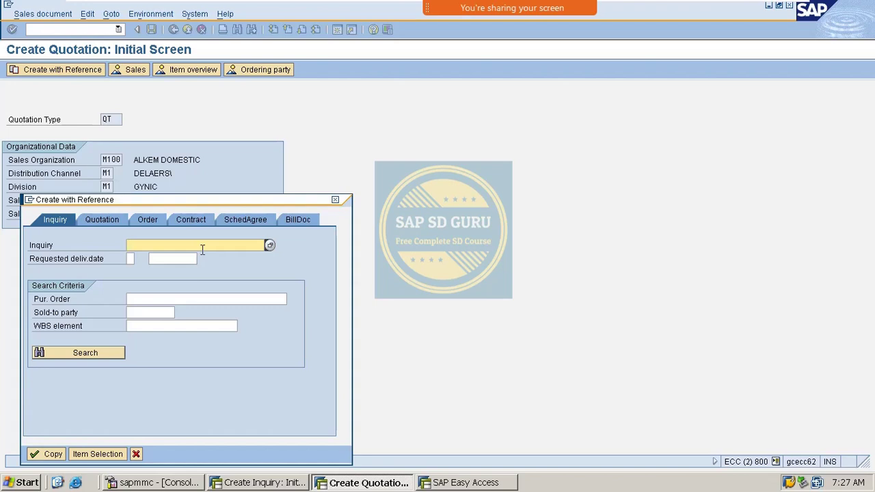
mouse_move(510, 8)
left_click(335, 200)
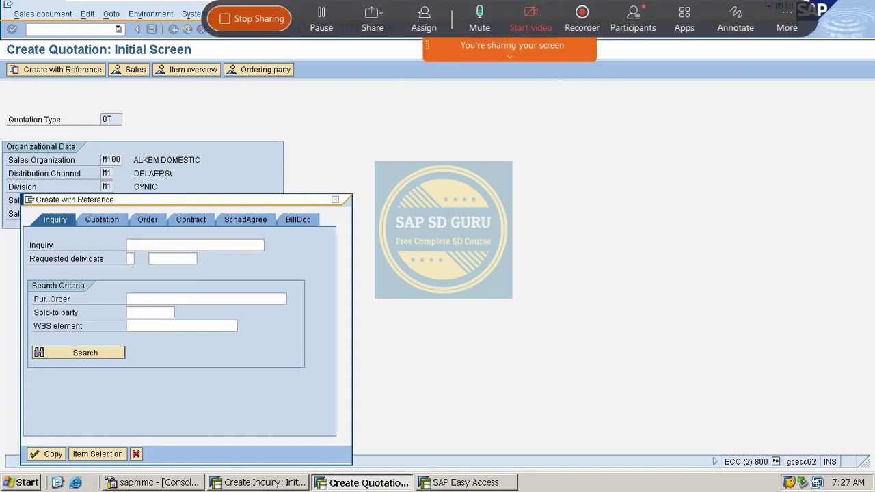
Step: Return to the initial screen for changing inquiries and copy the saved inquiry's number
left_click(71, 29)
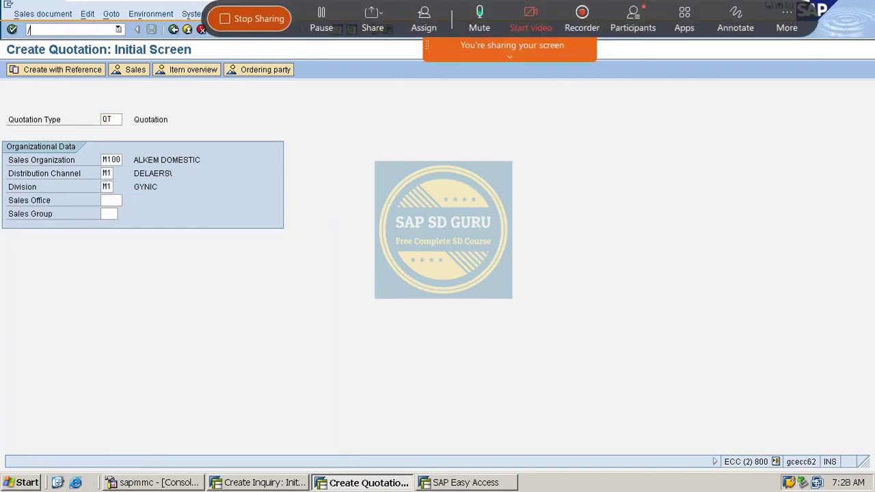
key("Return")
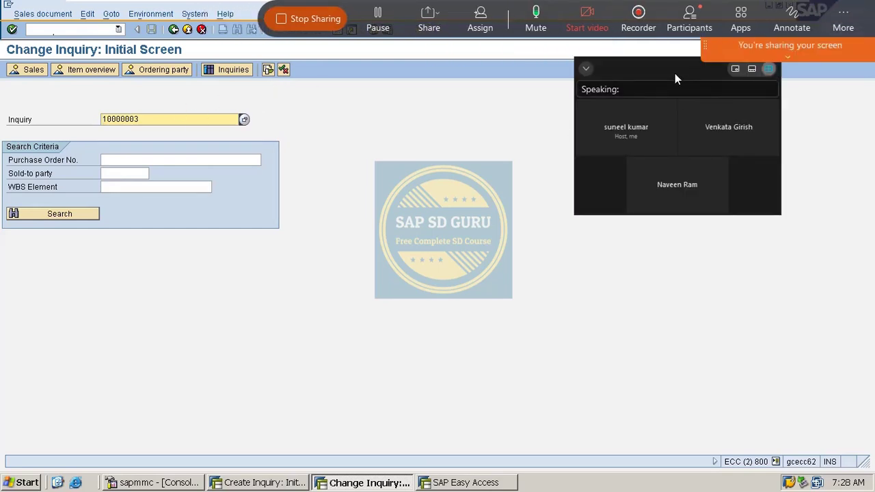
left_click_drag(654, 75, 789, 491)
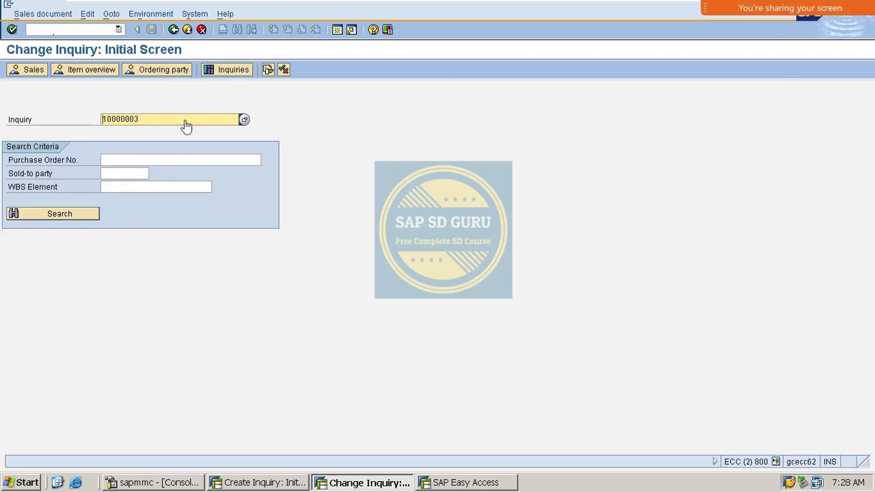
left_click_drag(186, 126, 3, 147)
key("ctrl+c")
Step: Start creating a QT quotation with reference to the saved inquiry and copy the inquiry's data into it
left_click(72, 30)
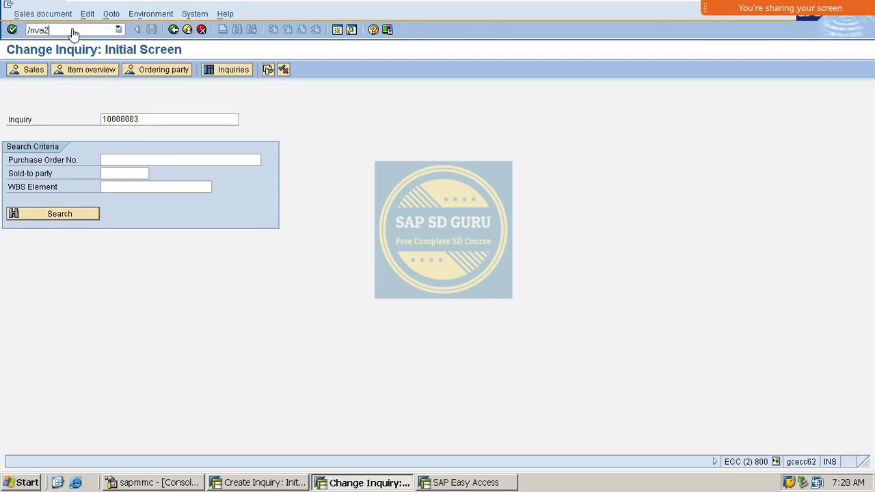
key("Return")
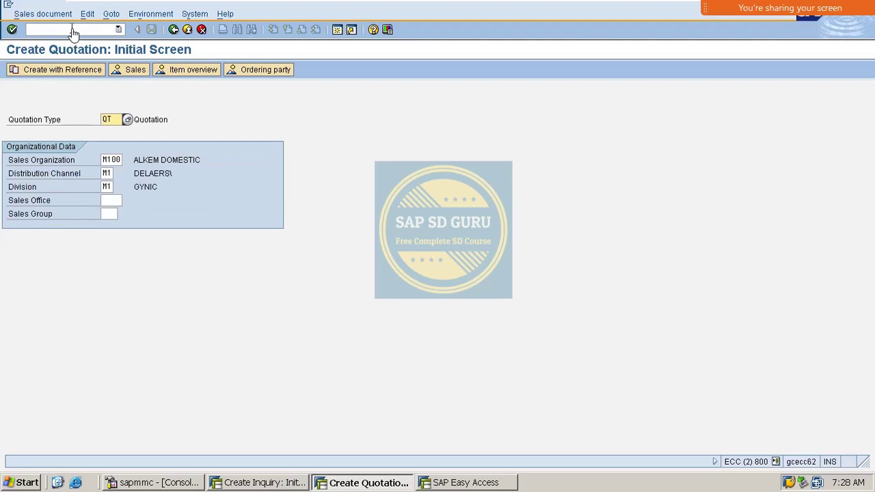
left_click(73, 74)
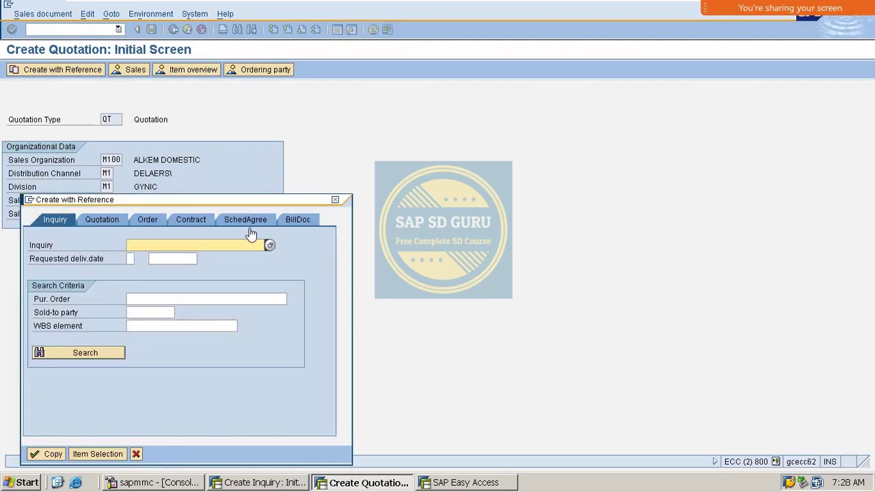
key("ctrl+v")
left_click(113, 355)
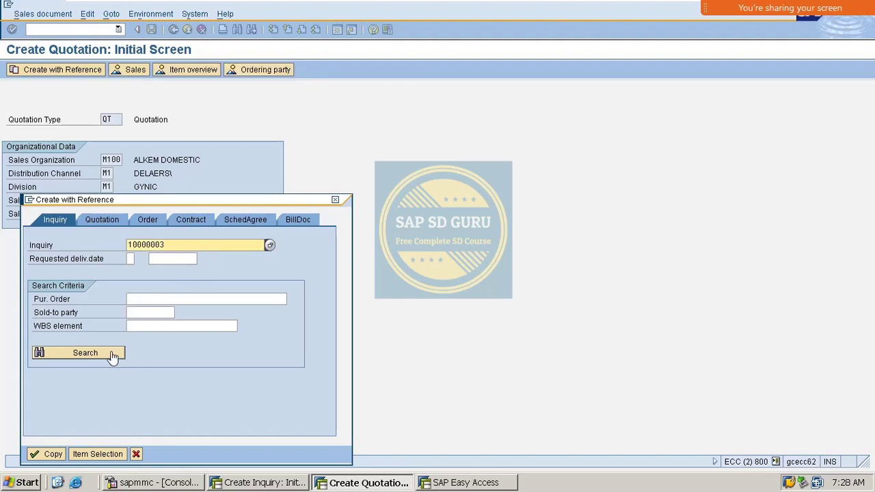
left_click(53, 457)
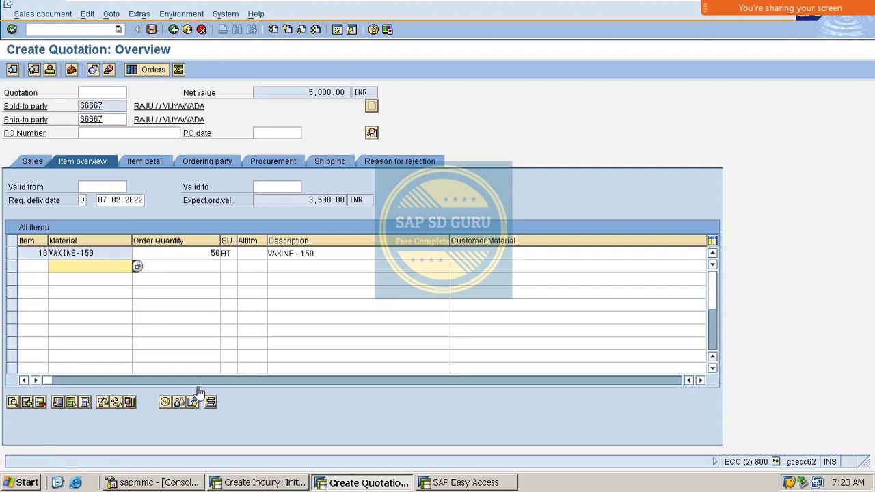
Step: Set the order quantity of item VAXINE-150 to 20 and enter TEST as the quotation's PO number
left_click_drag(193, 255, 292, 255)
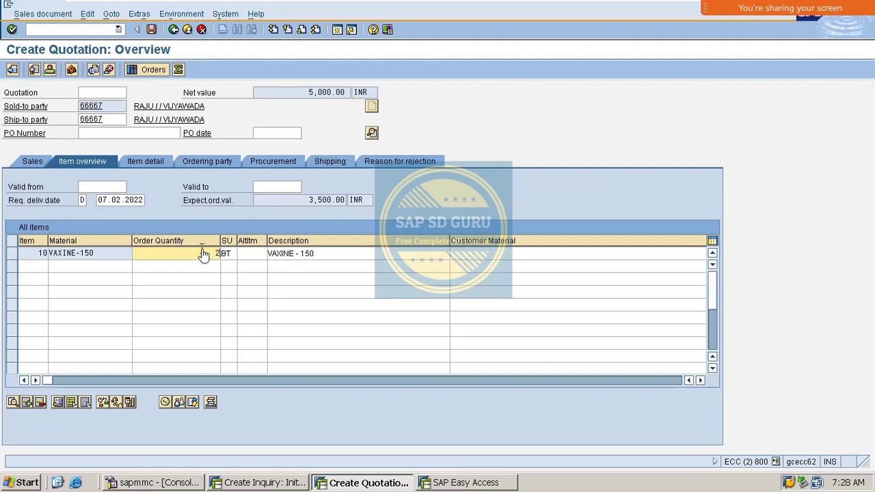
key("Return")
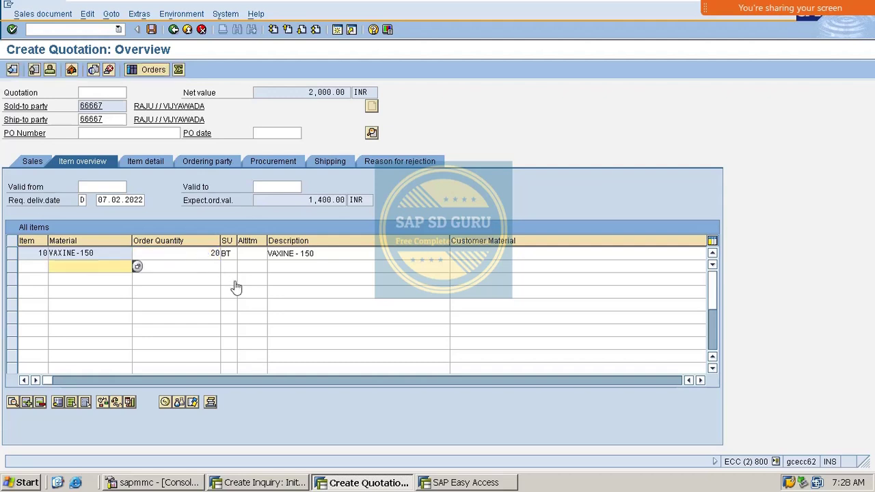
left_click(134, 134)
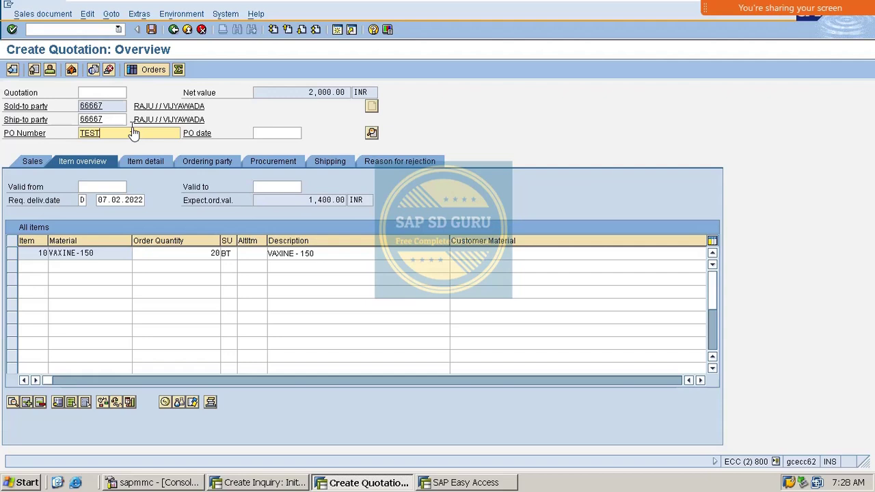
type("TEST")
key("Return")
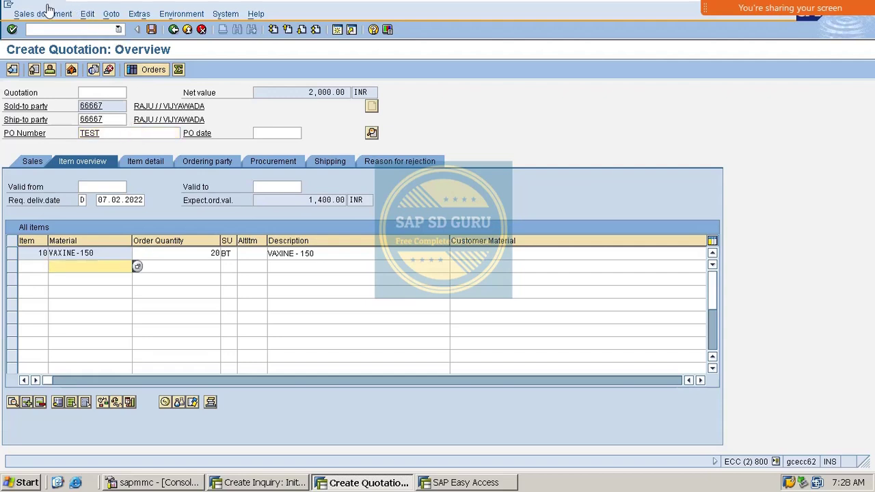
Step: Check the quotation's incompletion log for missing data and return to the overview
left_click(89, 14)
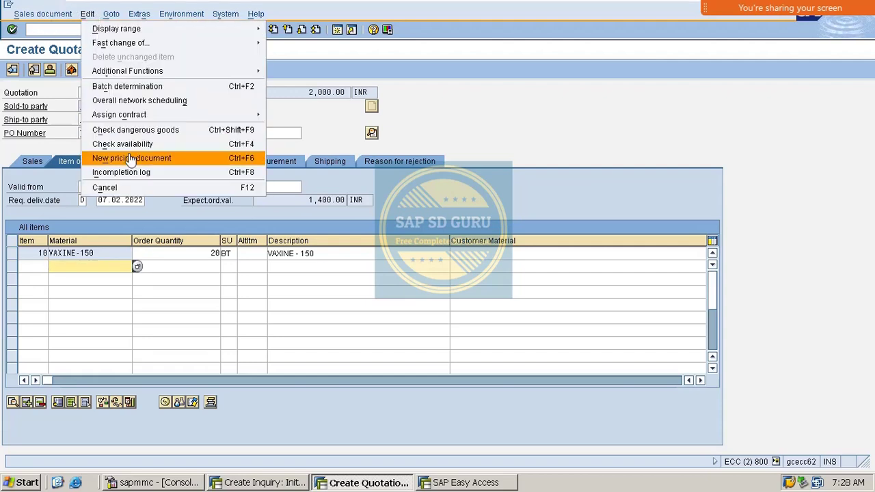
left_click(182, 172)
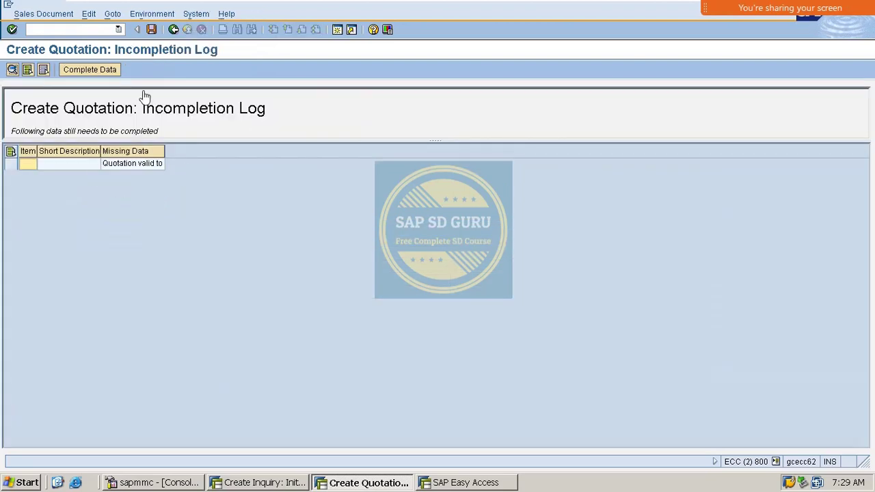
left_click(173, 30)
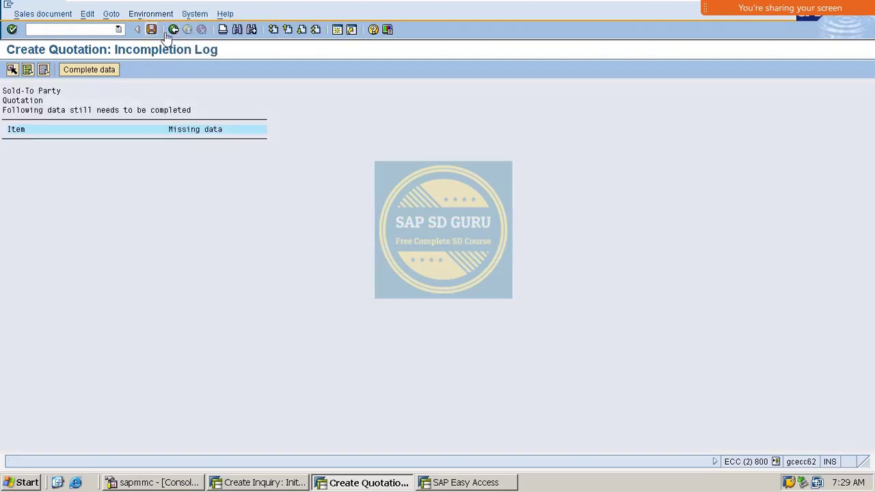
left_click(172, 30)
Step: Set the quotation's validity period from 07.02.2022 to 18.02.2022
left_click(101, 188)
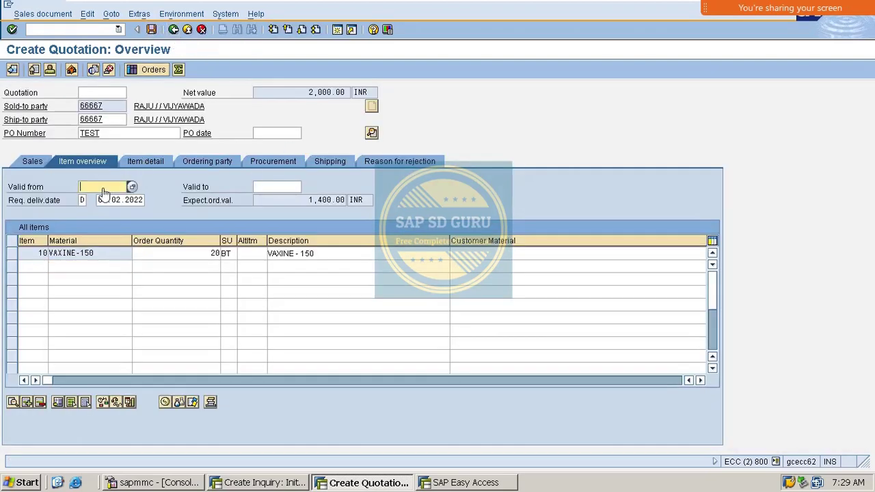
left_click(133, 187)
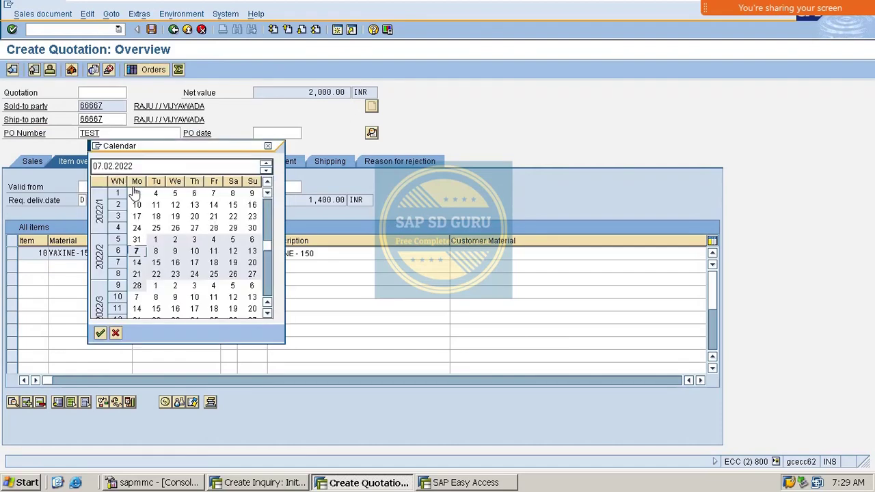
double_click(137, 251)
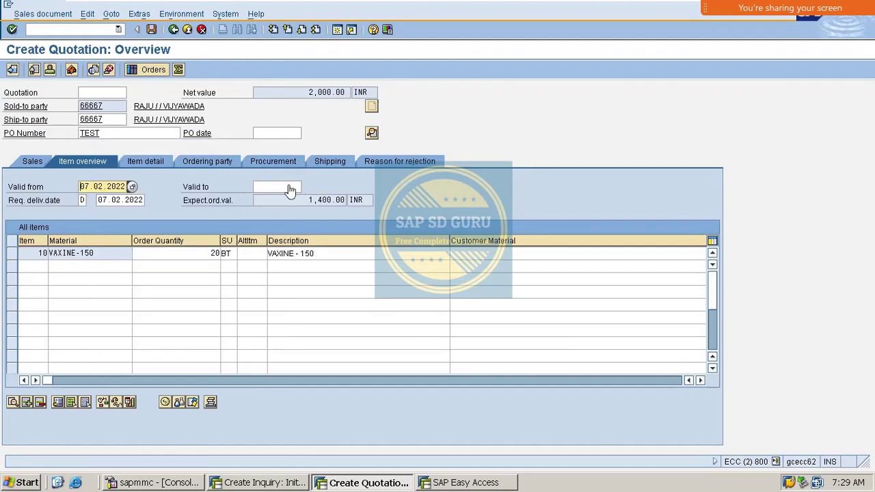
left_click(294, 189)
left_click(306, 188)
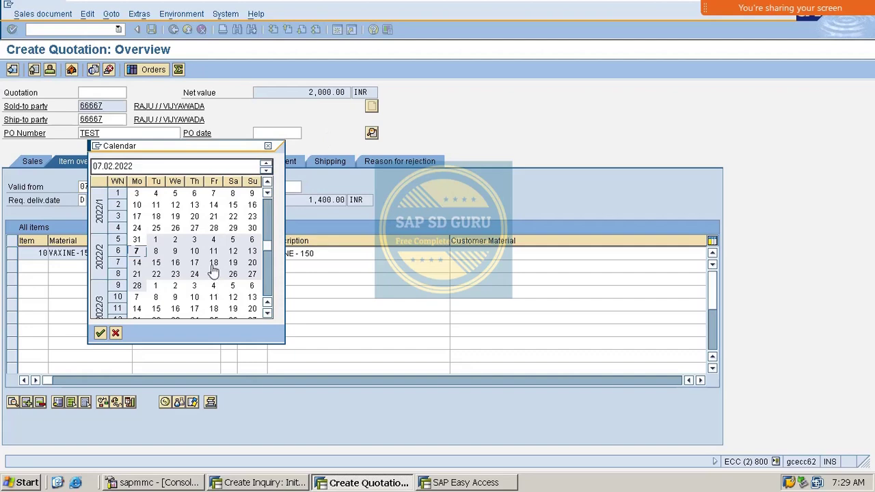
double_click(212, 289)
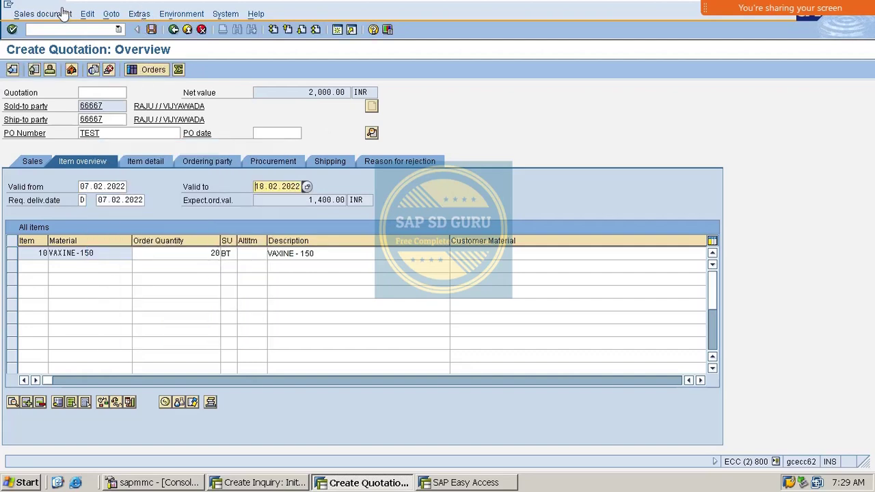
Step: Check the completed quotation's incompletion log again and save the quotation
left_click(88, 15)
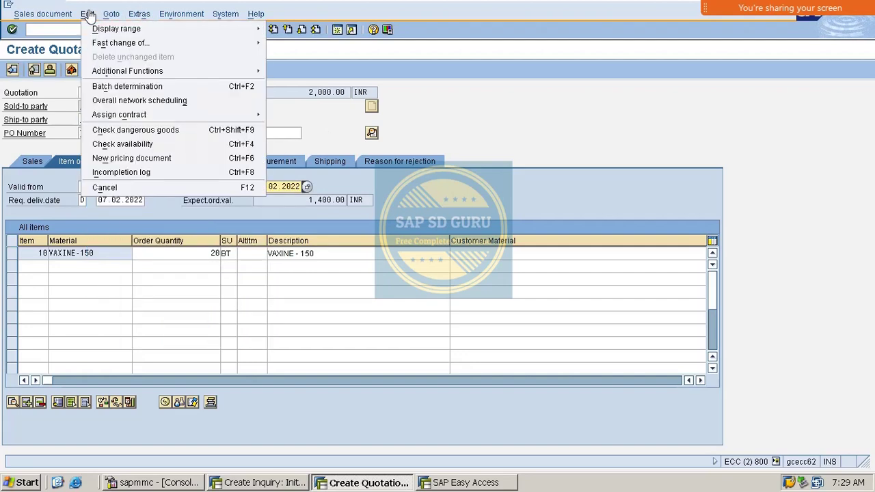
left_click(163, 178)
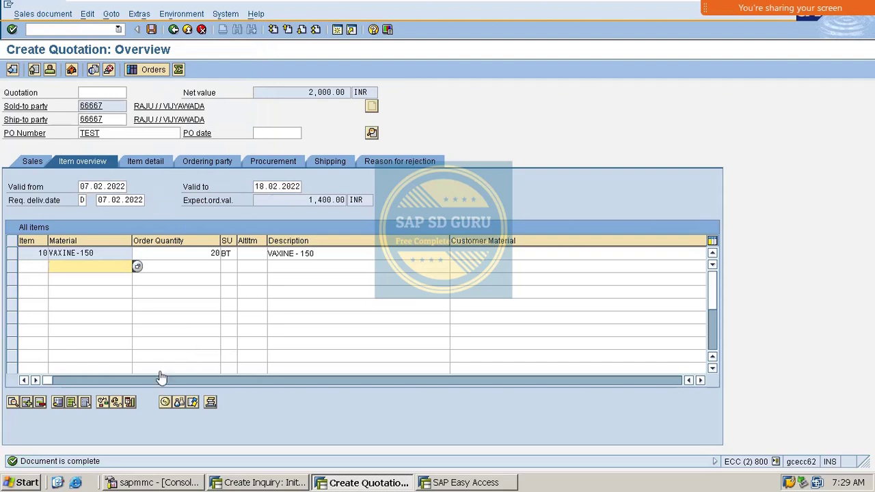
left_click(151, 30)
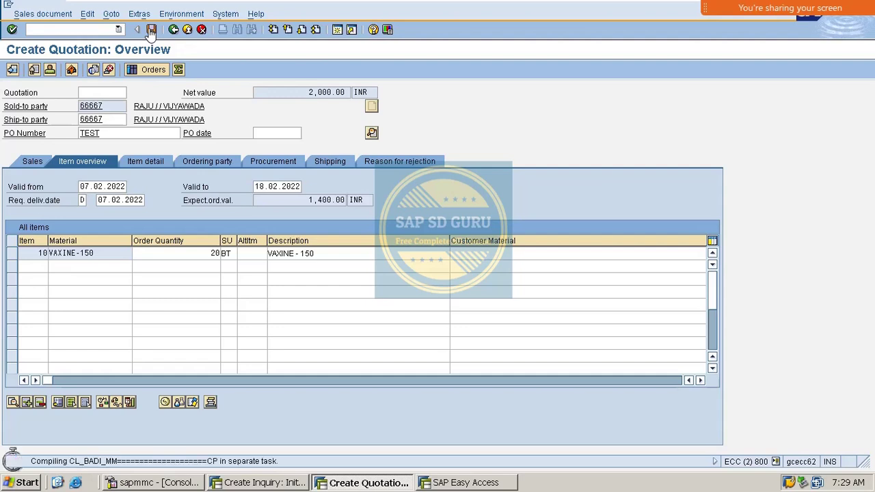
Step: Switch to changing inquiries with transaction VA12 and examine the saved inquiry's status in its document flow
left_click(53, 31)
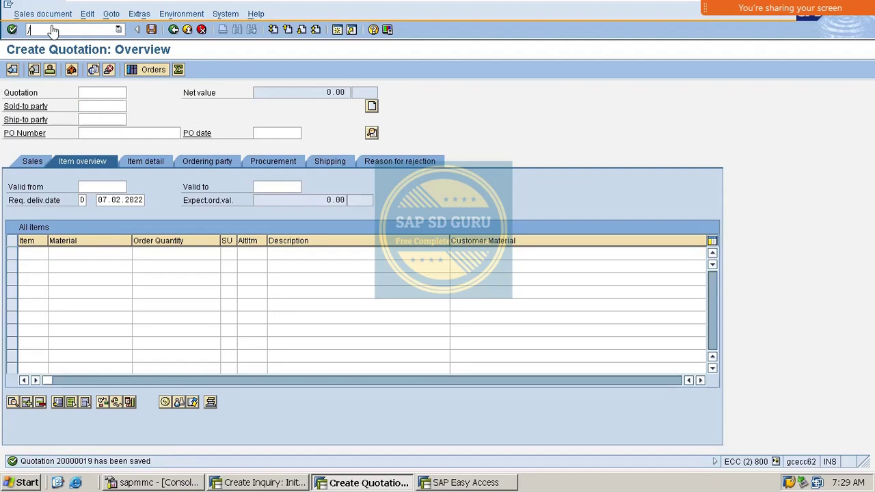
type("/nva12")
key("Return")
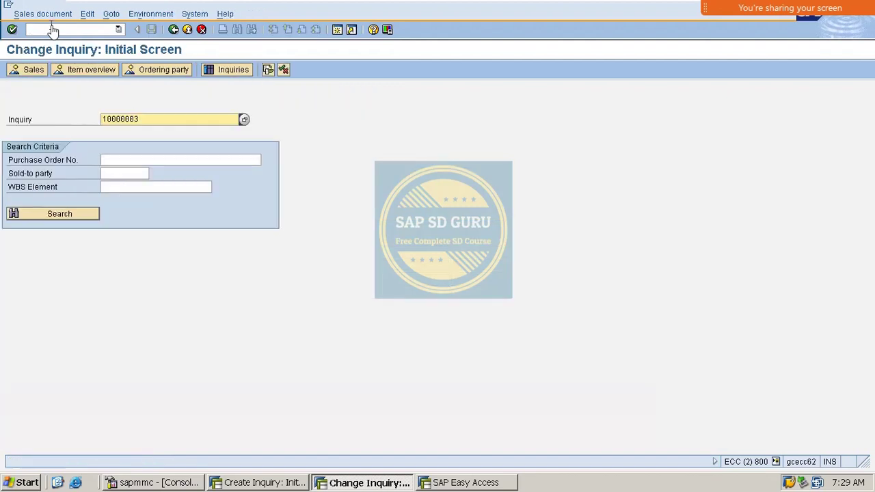
left_click(267, 71)
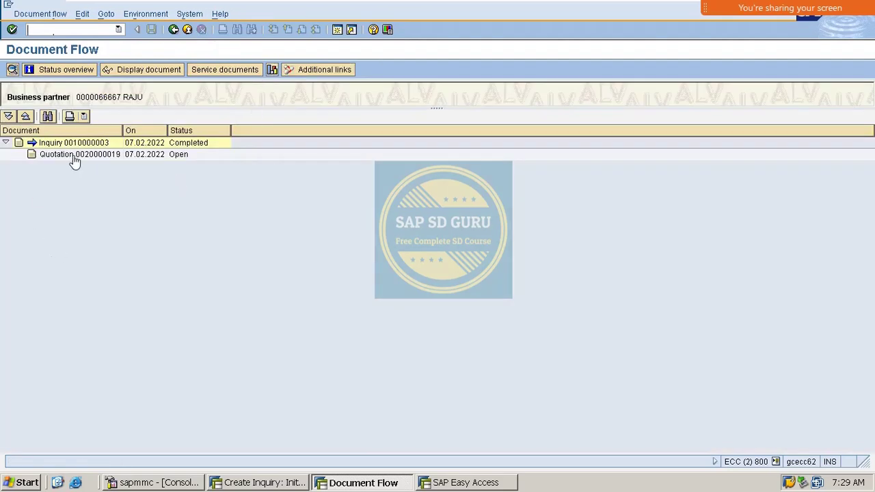
left_click(77, 144)
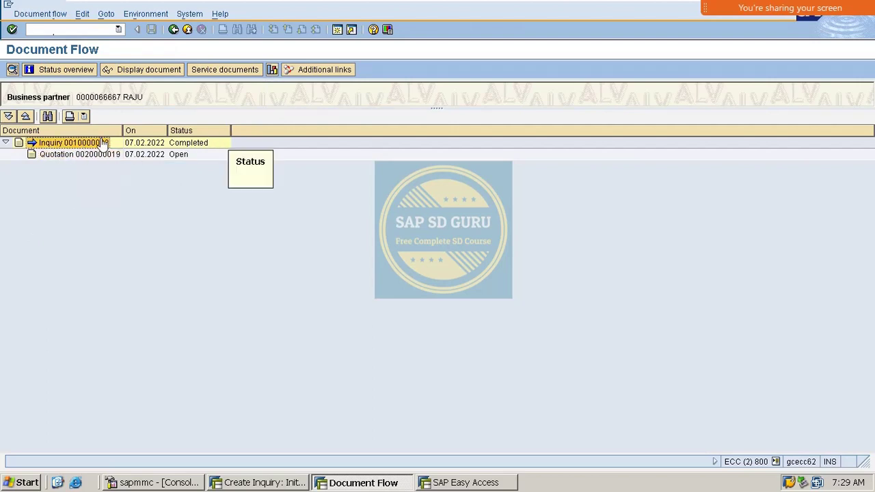
left_click(195, 144)
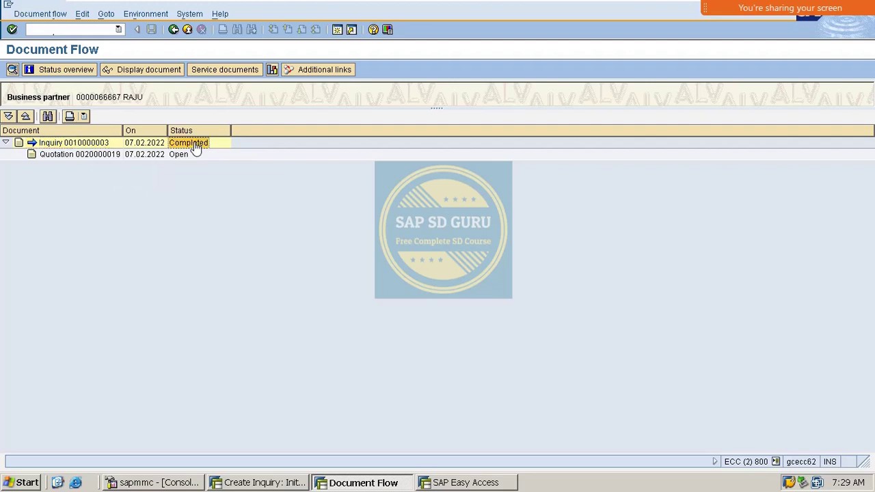
left_click(174, 29)
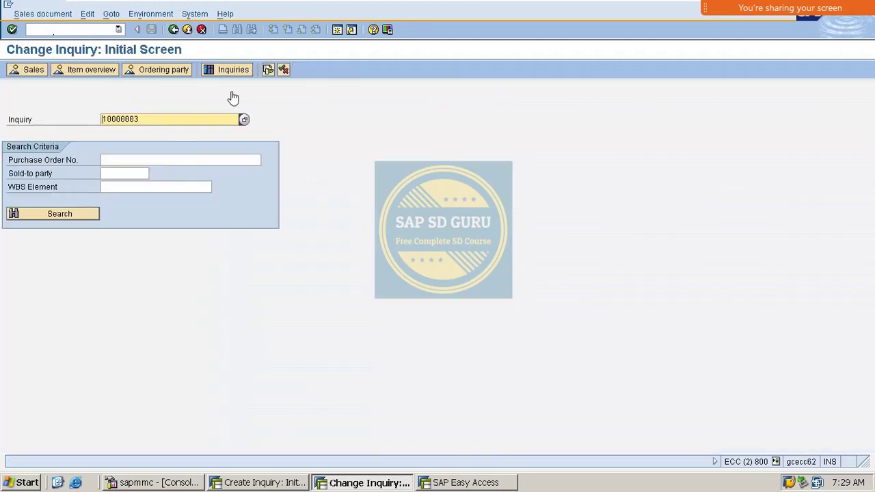
Step: Examine the inquiry's status overview, including the reference status details of item VAXINE-150
left_click(283, 69)
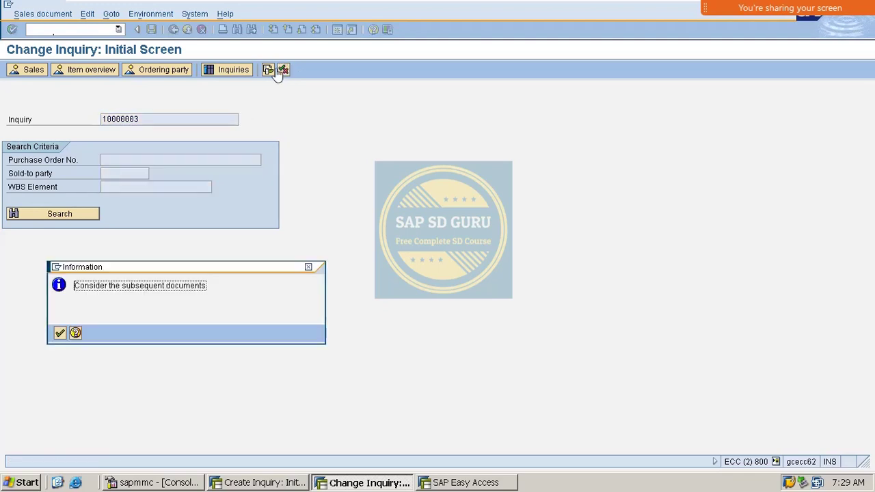
key("Return")
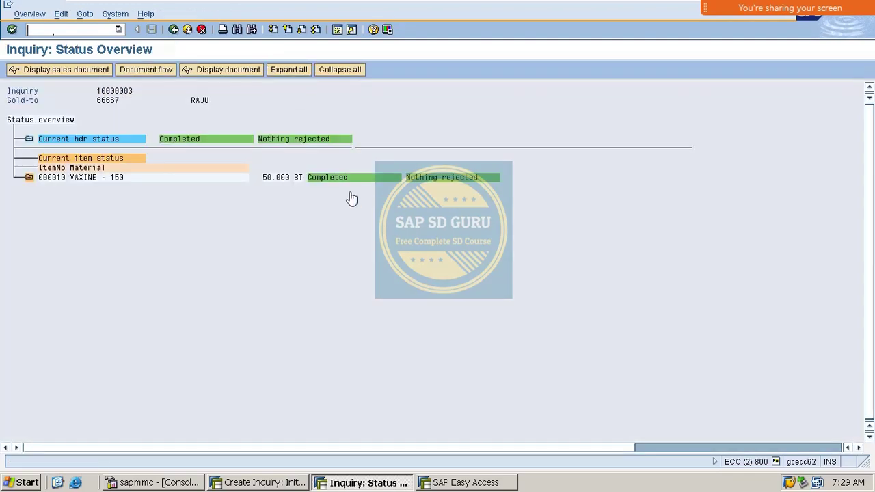
left_click(28, 177)
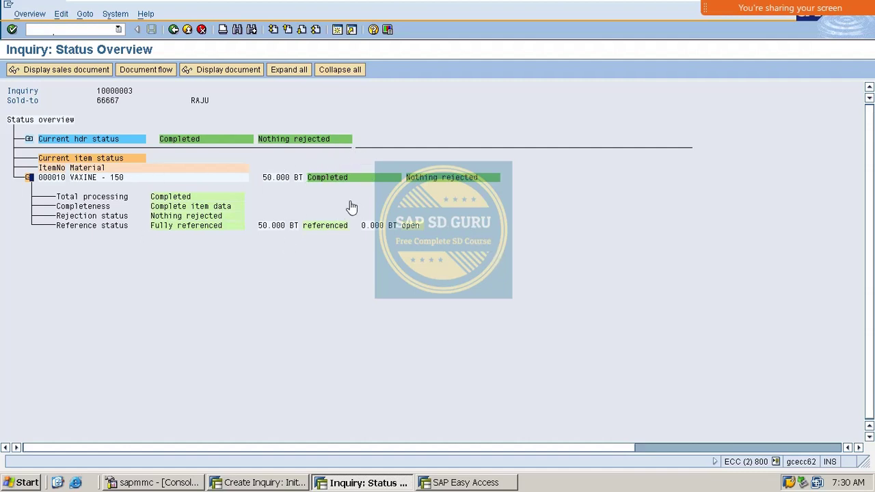
left_click(174, 29)
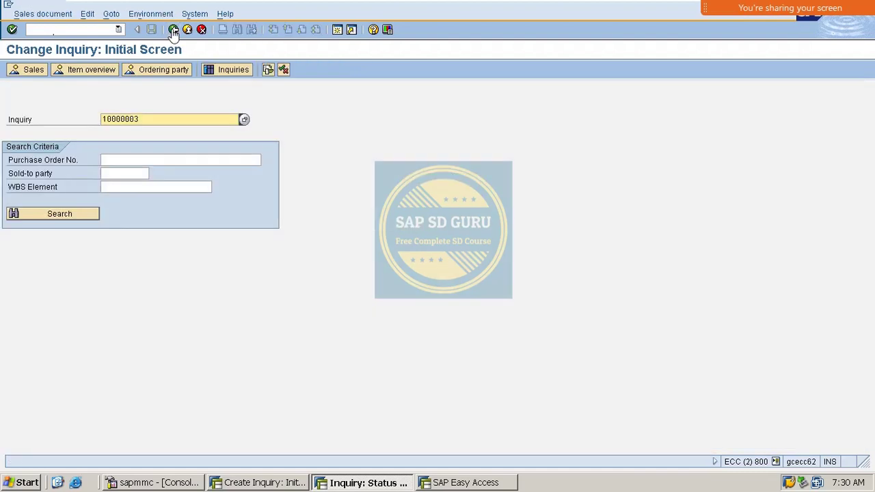
Step: Display the quotation from the inquiry's document flow, check its VAXINE-150 order quantity, and return to compare the document statuses
left_click(269, 70)
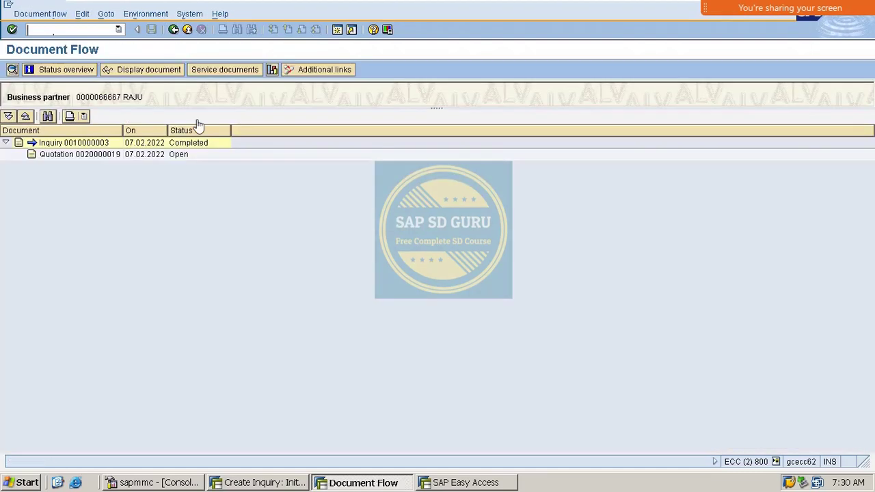
left_click(44, 156)
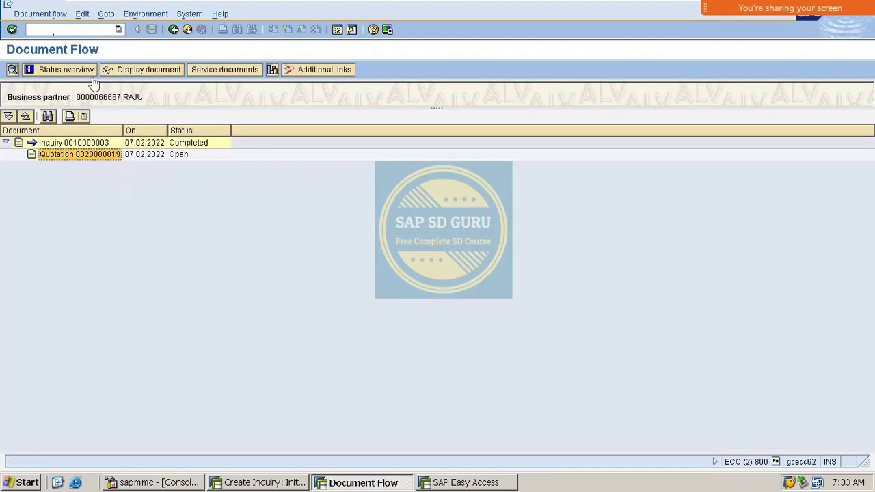
left_click(137, 71)
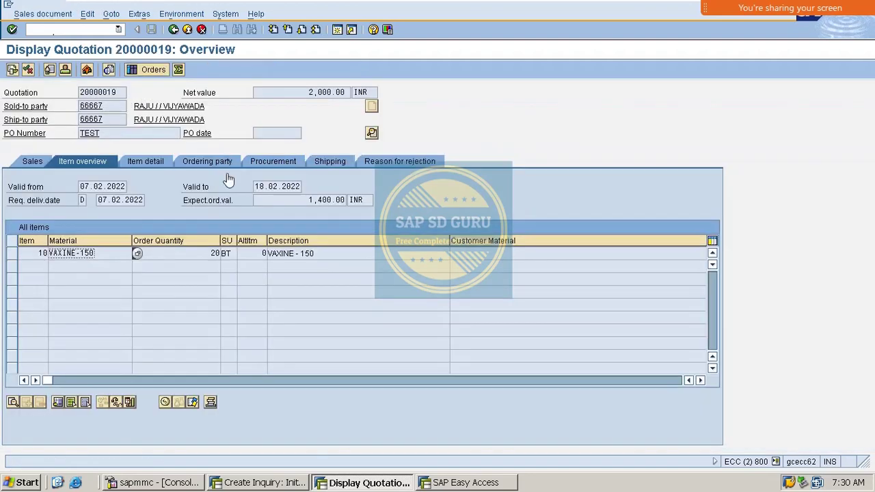
left_click_drag(194, 254, 240, 256)
left_click(206, 257)
left_click(174, 32)
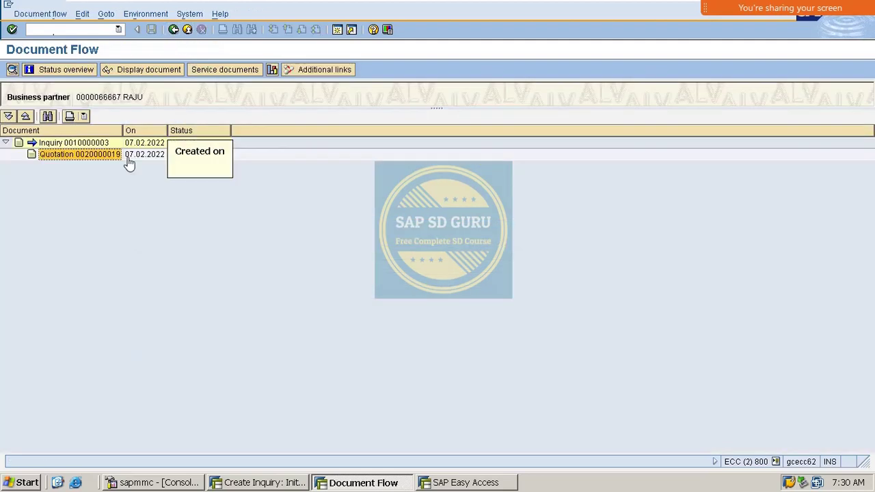
left_click(204, 147)
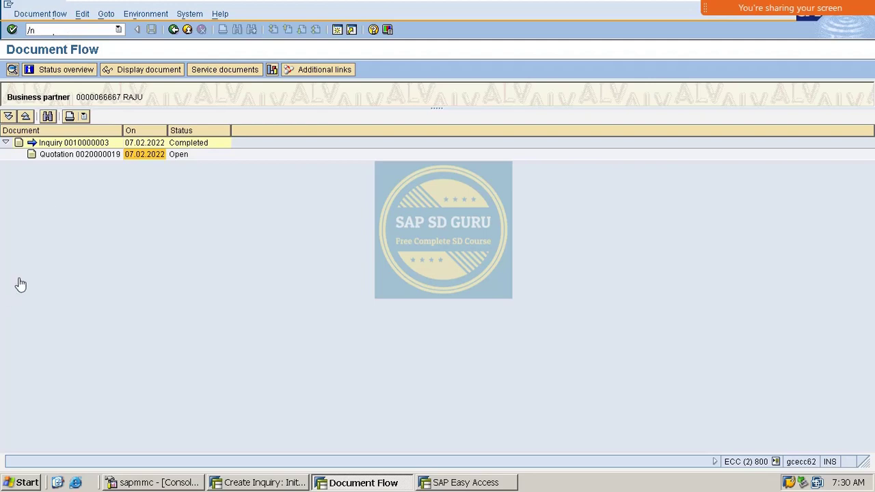
Step: Switch to changing quotations with transaction VA22 and examine the saved quotation's status overview, including item VAXINE-150's status details
left_click(103, 154)
left_click(151, 78)
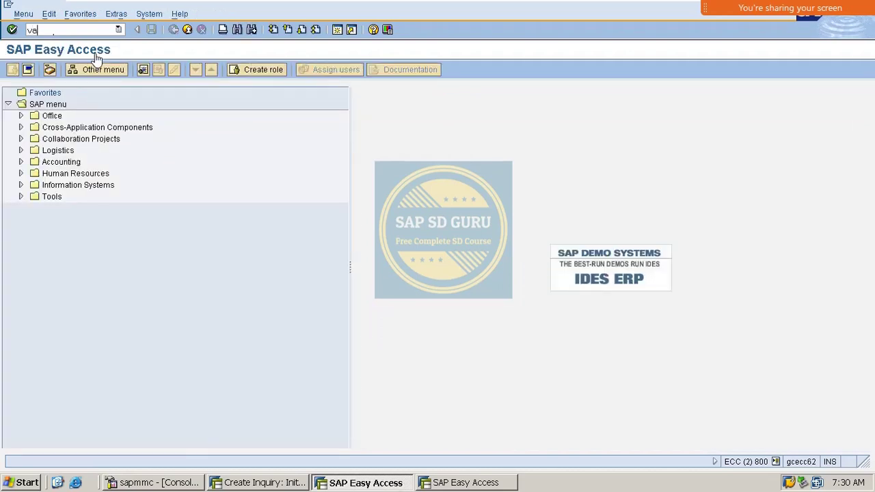
type("va21")
key("Return")
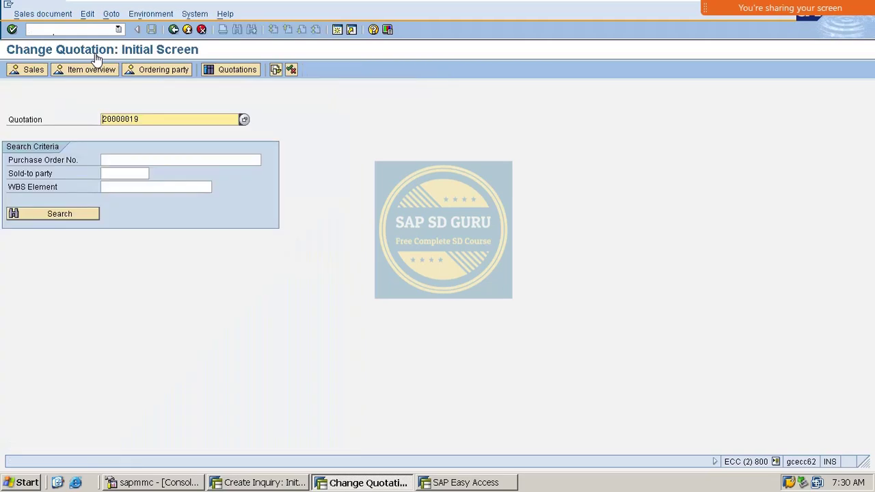
left_click_drag(183, 119, 4, 151)
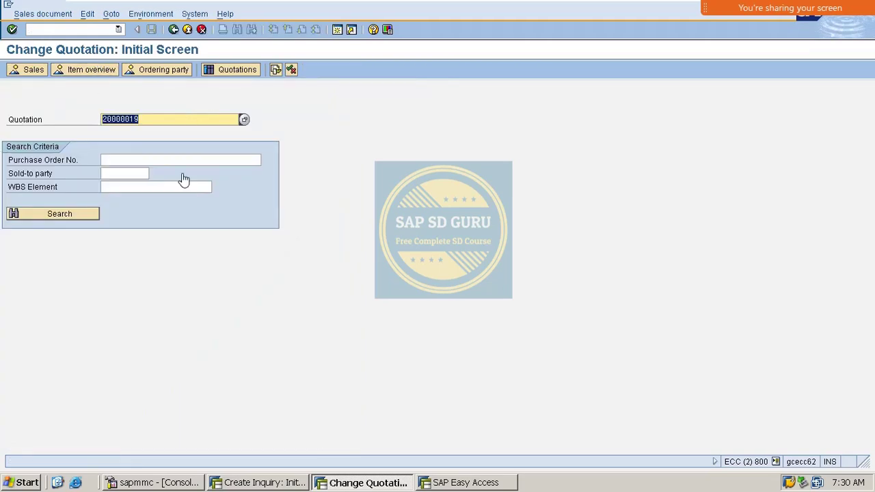
left_click(857, 417)
left_click(292, 70)
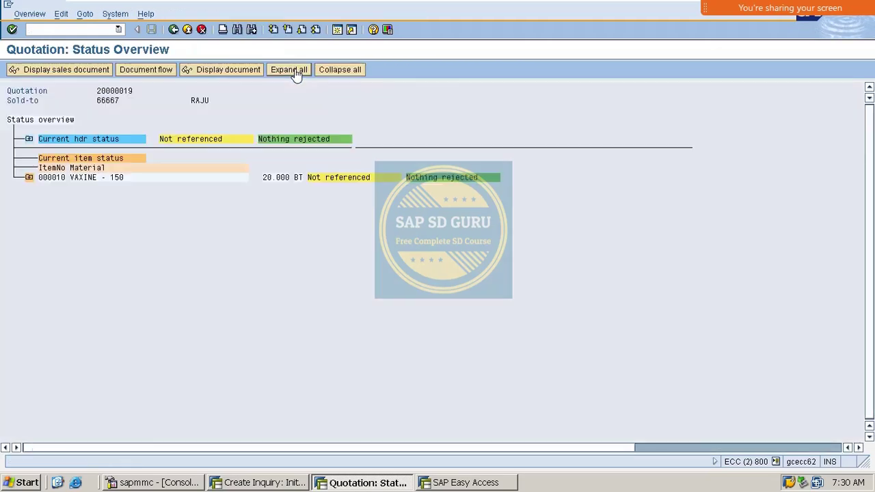
left_click(29, 177)
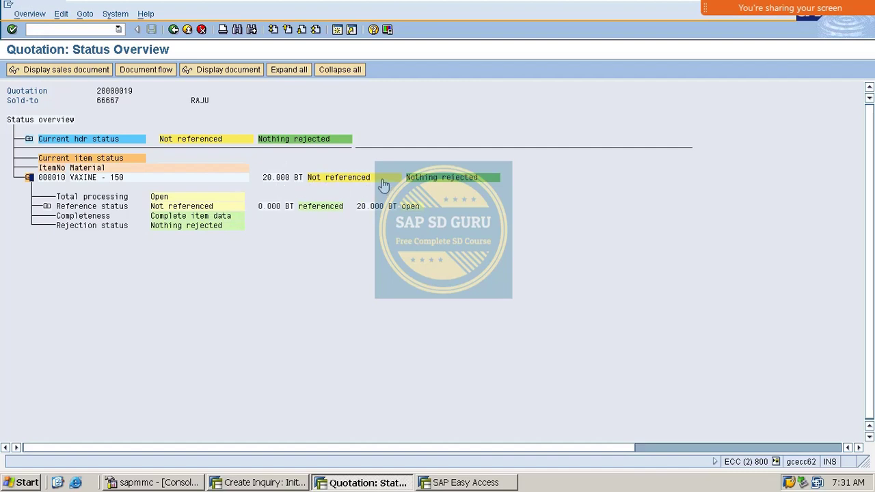
left_click(174, 29)
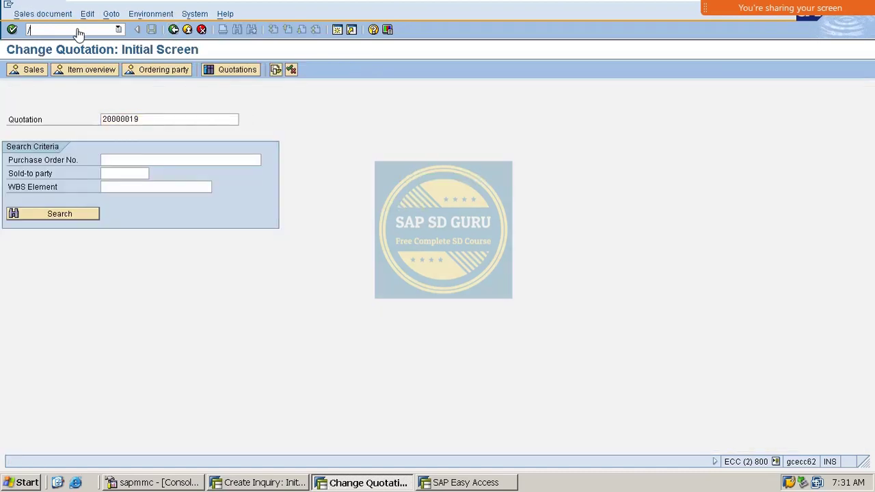
Step: Start a sales order with transaction VA01, using order type OR and copying the saved quotation as reference
left_click(78, 33)
type("/nva01")
key("Return")
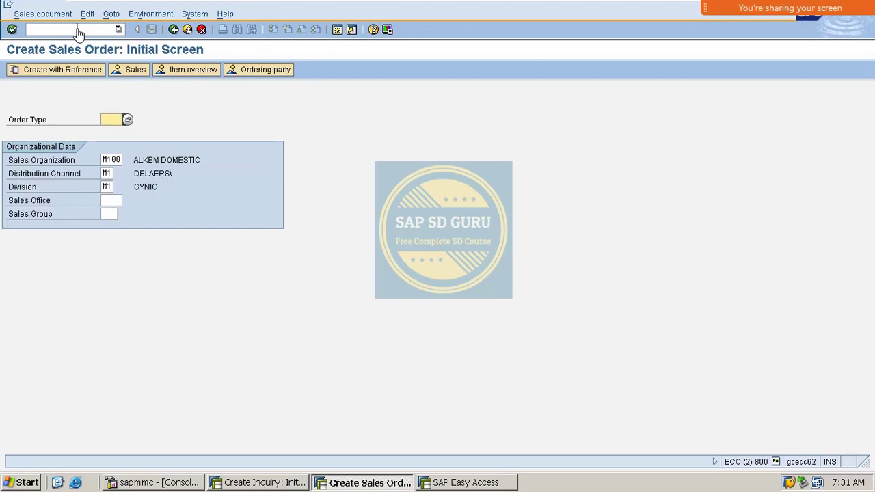
type("or")
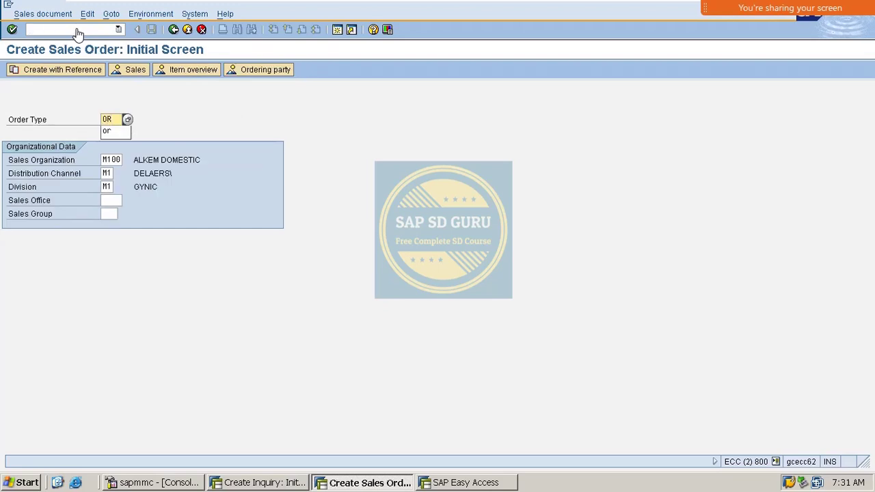
left_click(41, 70)
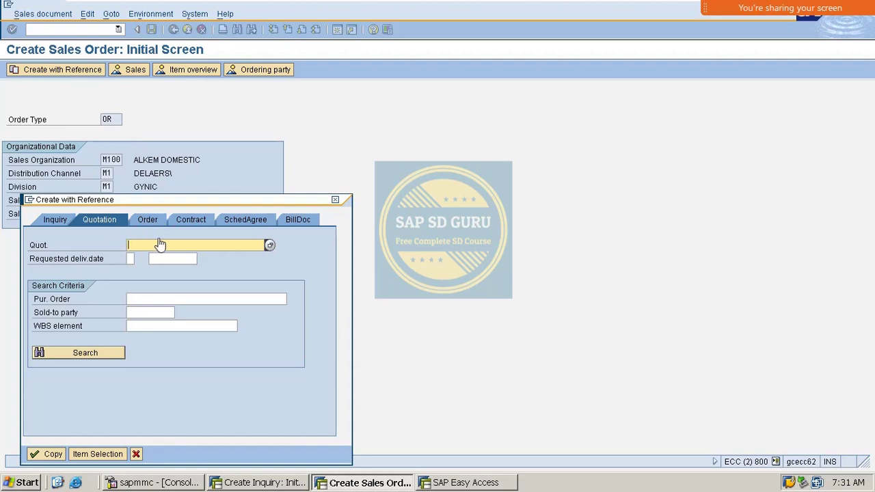
type("20000019")
left_click(85, 354)
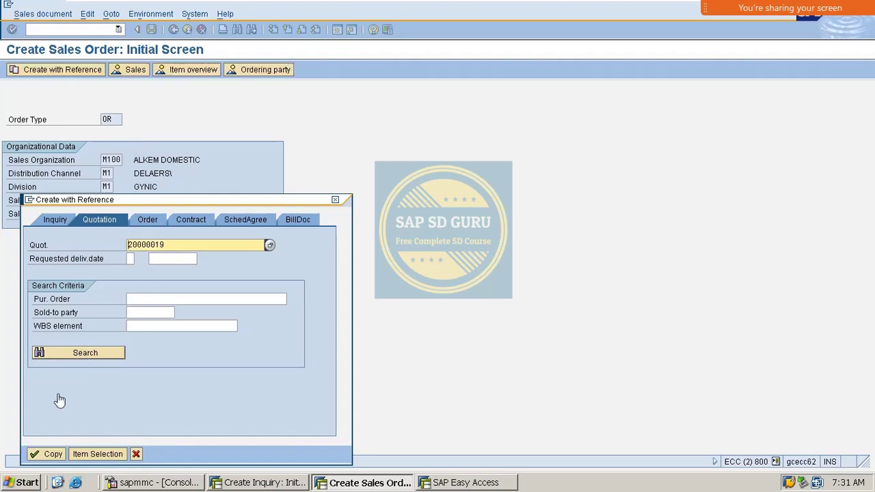
left_click(49, 454)
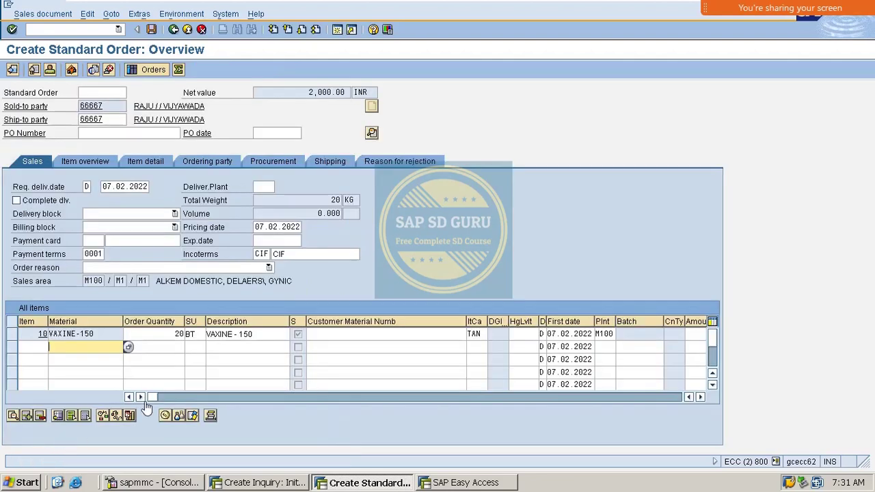
Step: Set the order quantity of item VAXINE-150 to 5 in the new standard order
double_click(168, 335)
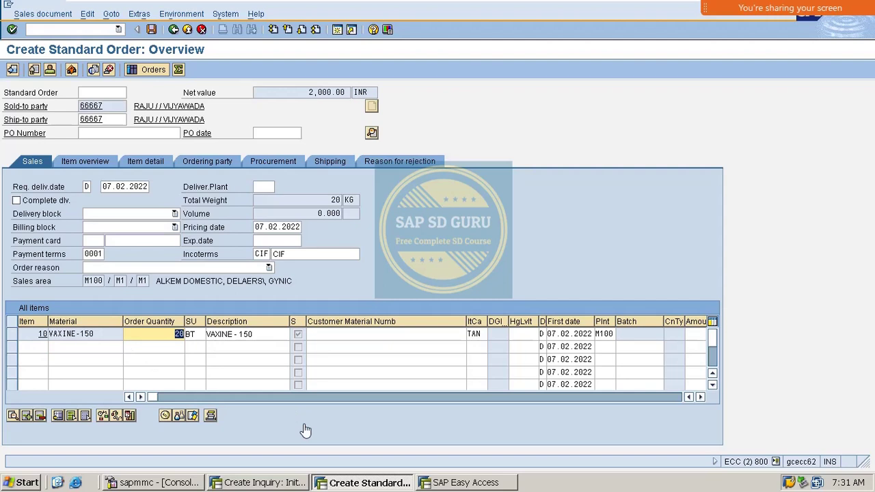
type("5")
key("Return")
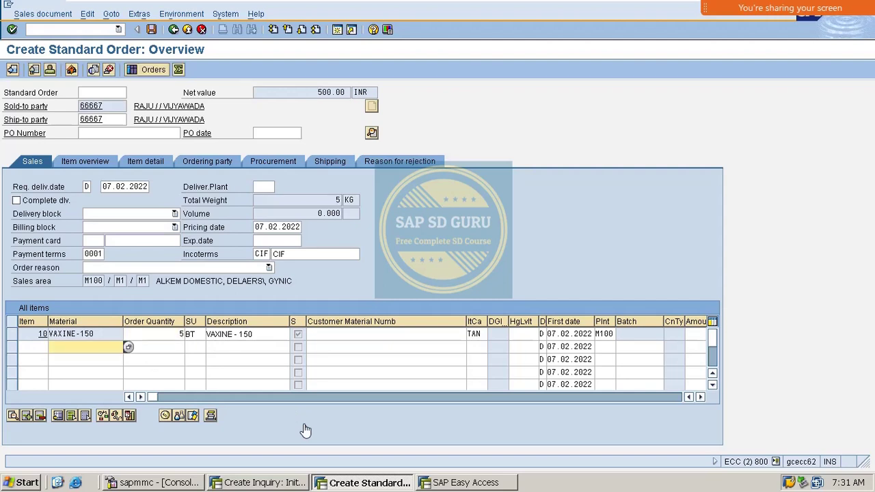
Step: Set the order quantity of item VAXINE-150 to 10
left_click(154, 336)
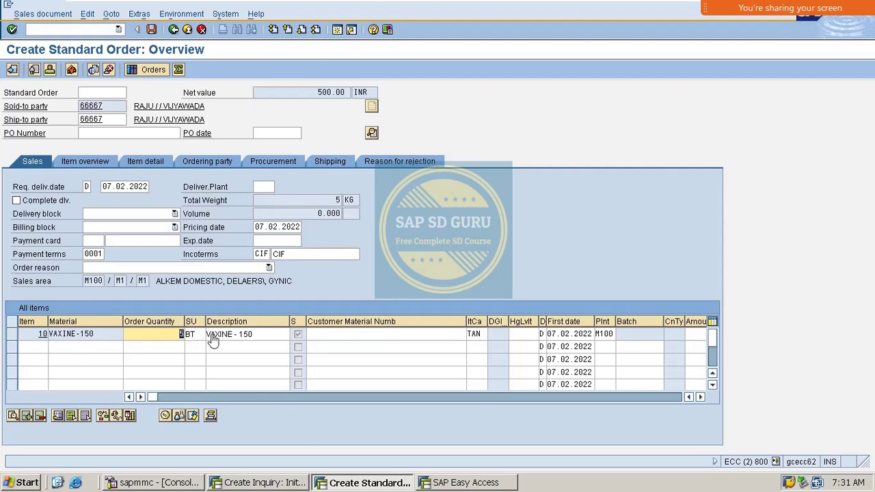
type("10")
key("Return")
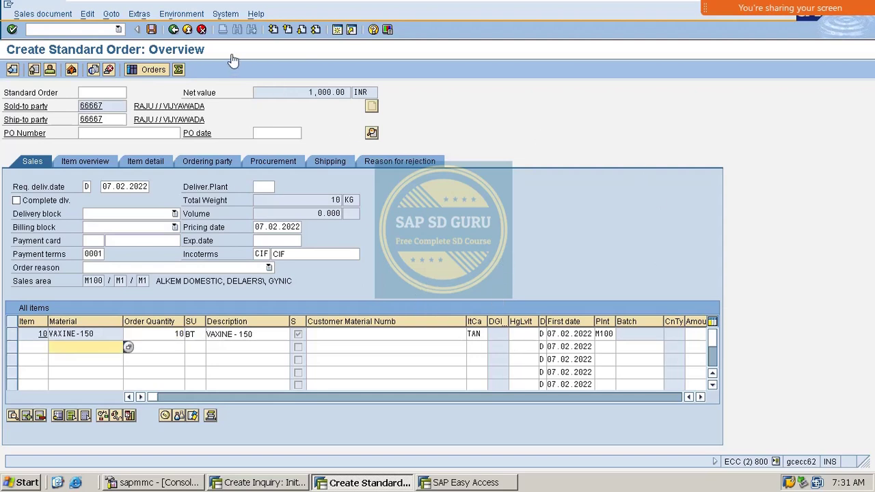
Step: Check the standard order's incompletion log and save the order
left_click(88, 14)
left_click(136, 175)
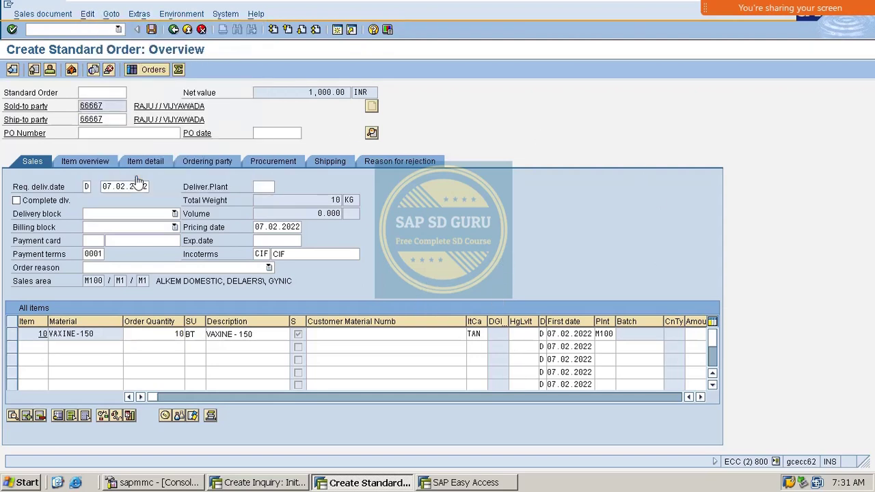
left_click(151, 30)
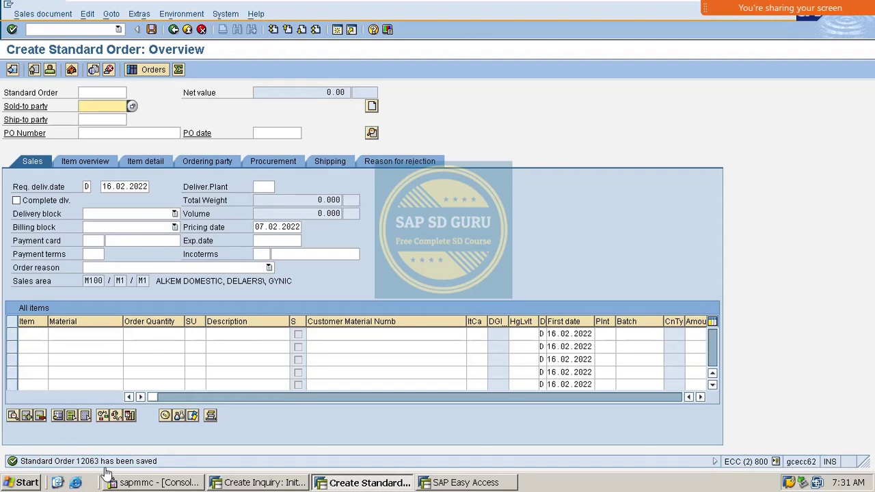
Step: Return to the quotation with transaction VA22 and examine its status overview, including the reference status of item VAXINE-150
left_click(78, 32)
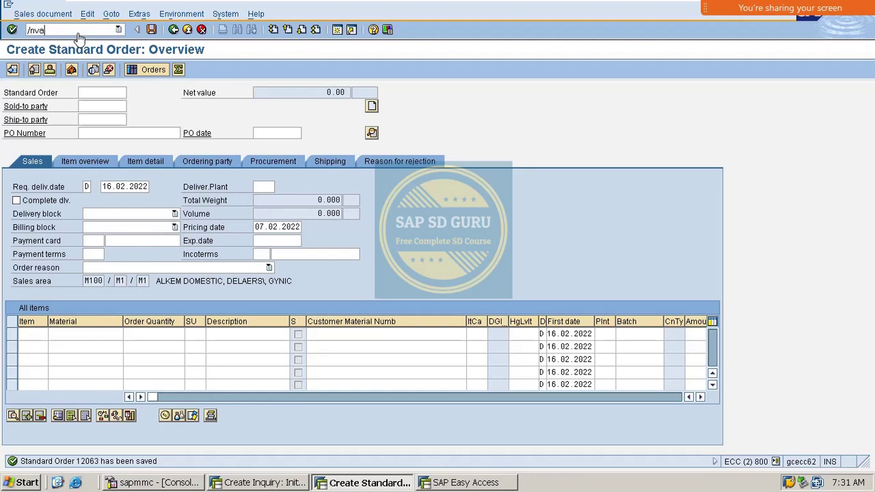
type("/nva2")
key("Return")
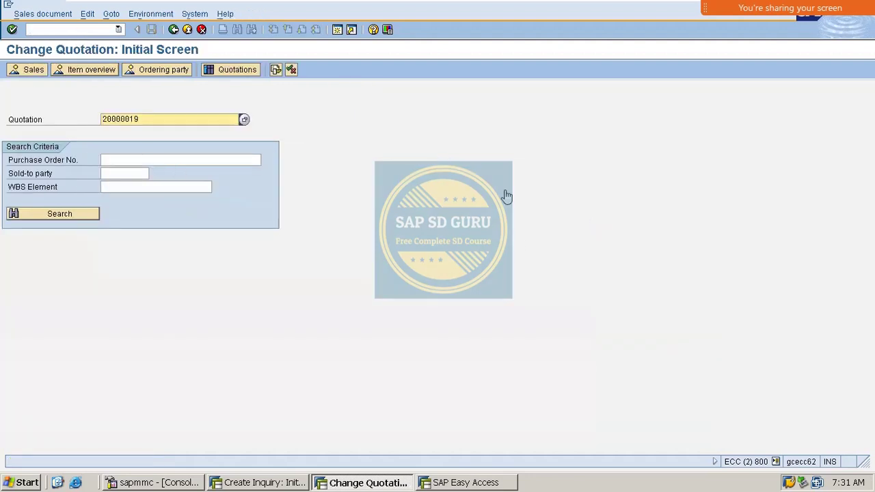
left_click(274, 69)
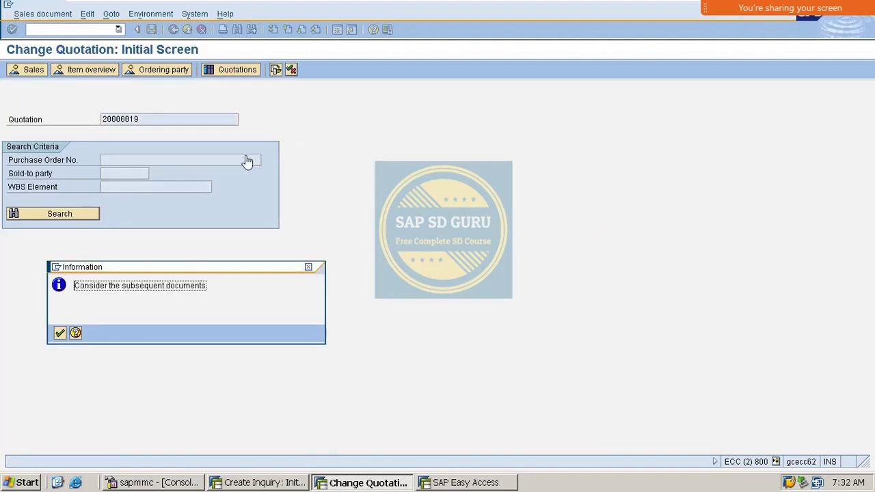
left_click(61, 332)
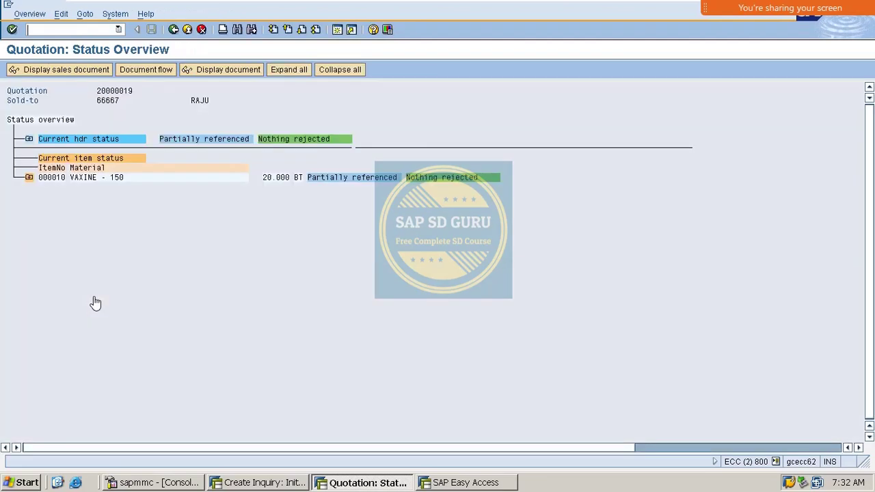
left_click(29, 177)
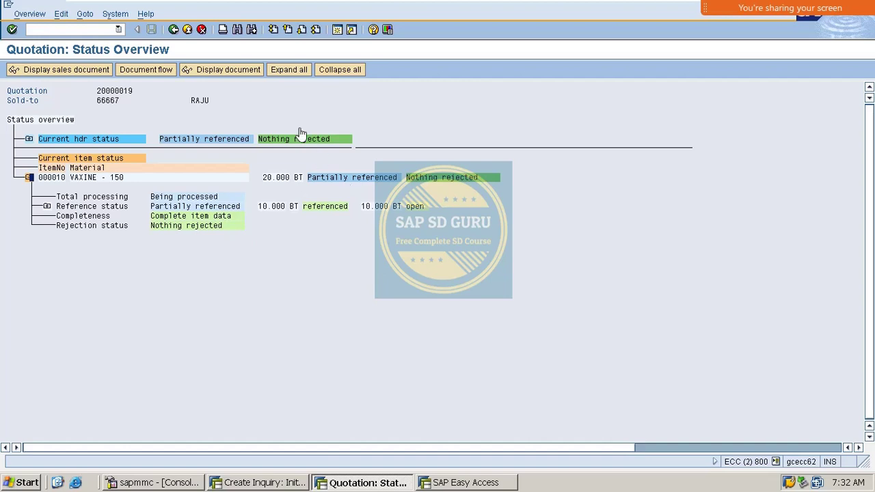
left_click(173, 30)
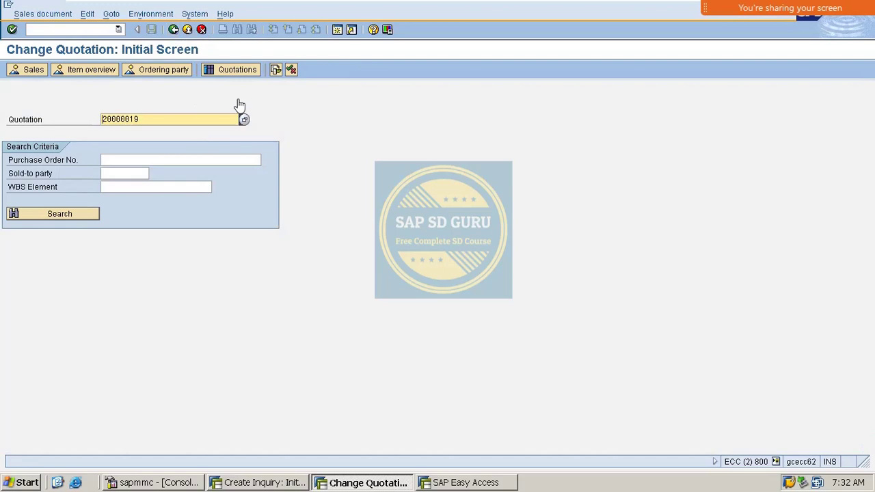
Step: Examine the quotation's document flow, comparing the statuses of the inquiry, quotation and standard order
left_click(275, 74)
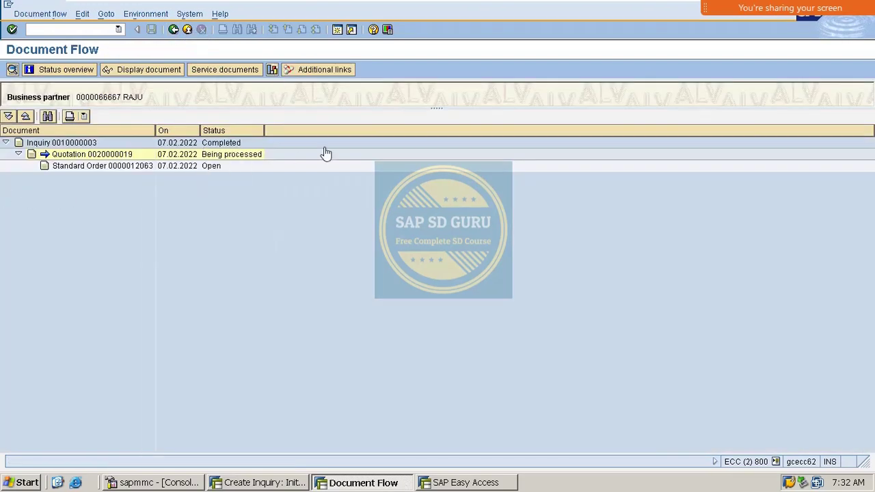
left_click(231, 155)
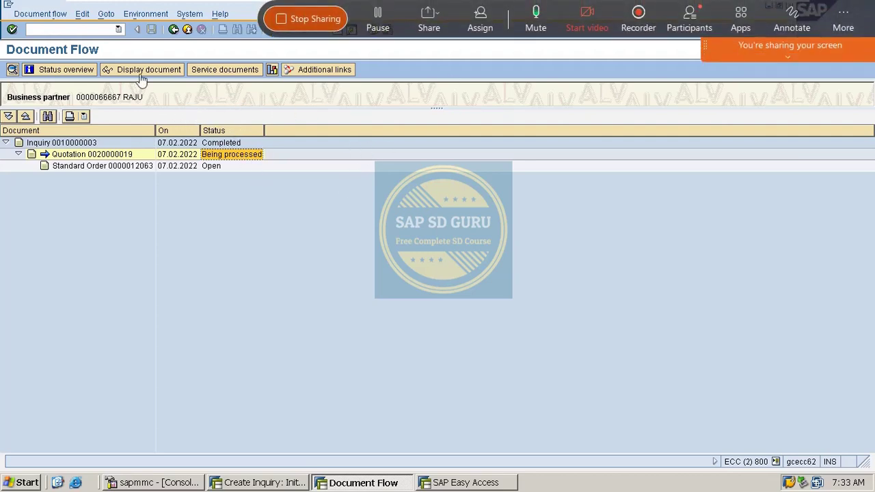
left_click(174, 29)
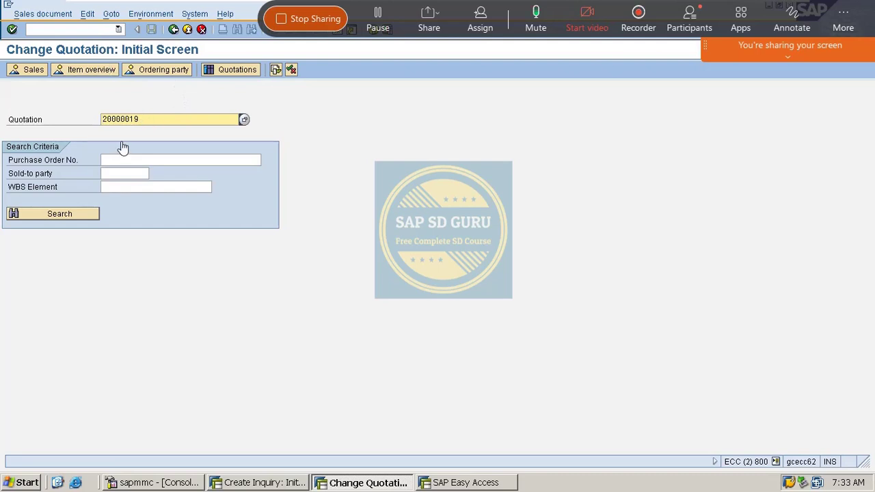
Step: Start another standard order with transaction VA01, copying the same quotation as reference
left_click_drag(142, 123, 30, 126)
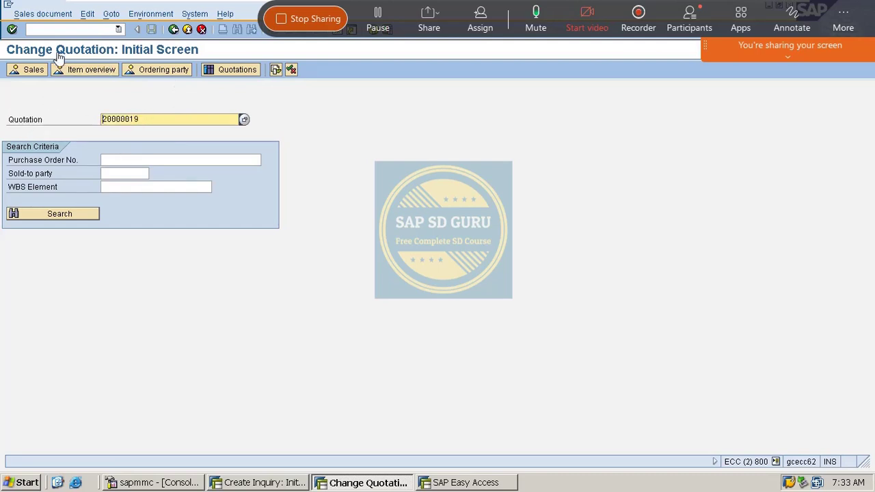
left_click(54, 31)
type("/nva01")
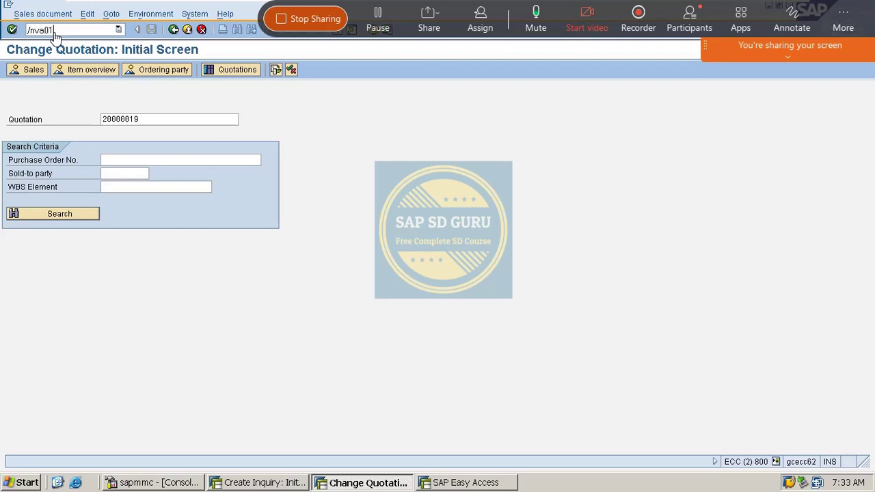
key("Return")
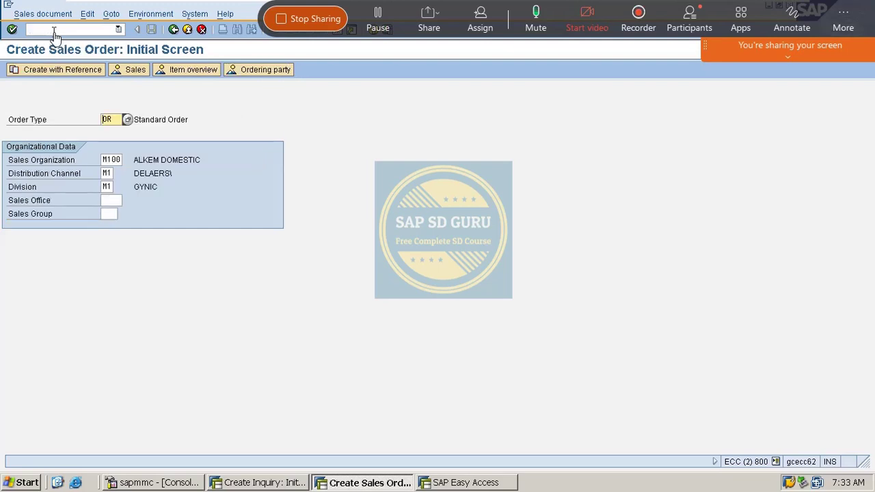
left_click(69, 70)
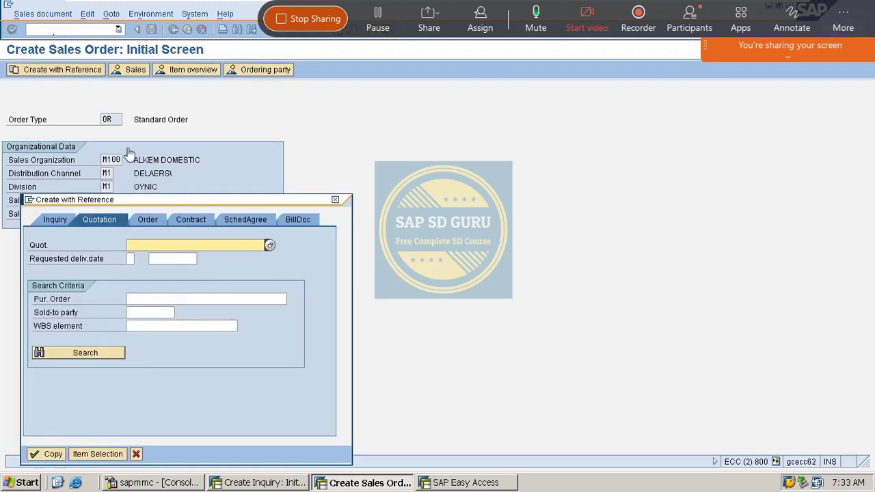
key("ctrl+v")
left_click(90, 357)
left_click(52, 457)
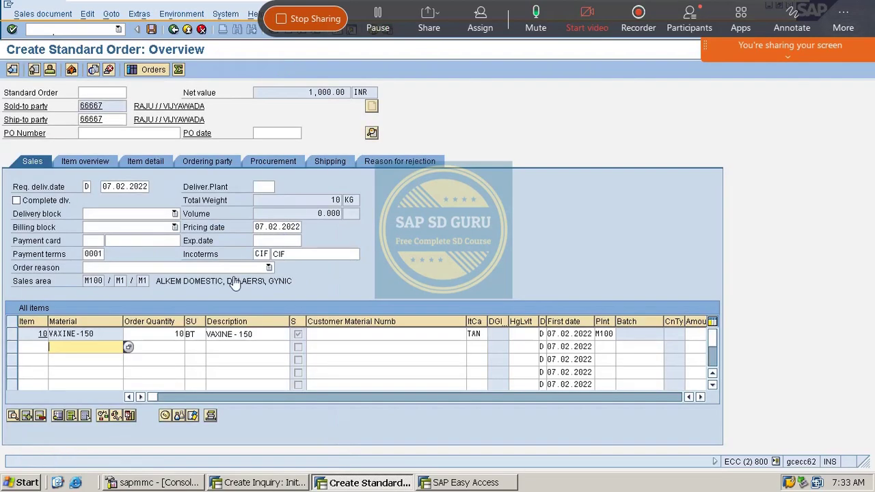
Step: Check the VAXINE-150 order quantity in the second standard order and save the order
left_click(162, 349)
double_click(157, 334)
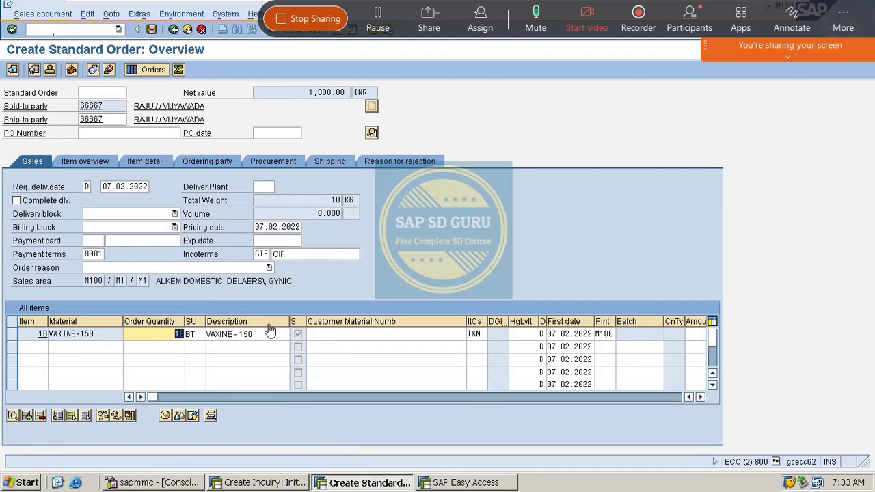
left_click(170, 339)
left_click(151, 29)
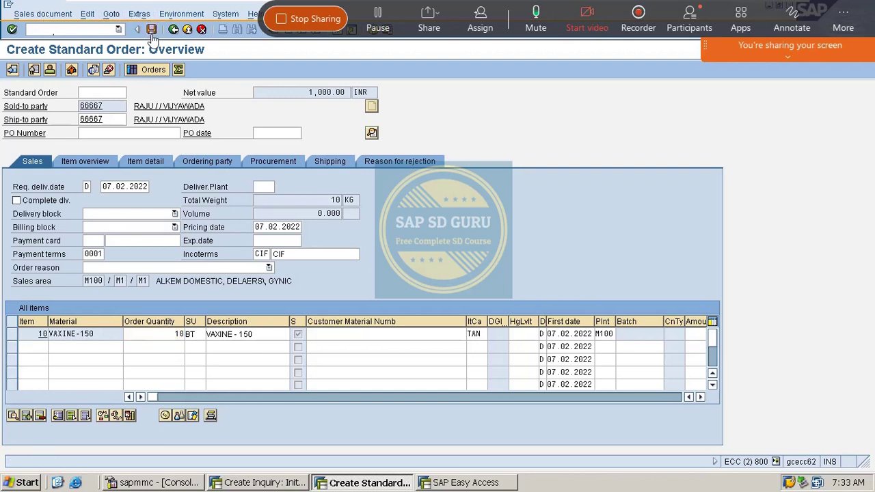
Step: Return to the quotation with transaction VA22 and open its document flow
left_click(66, 31)
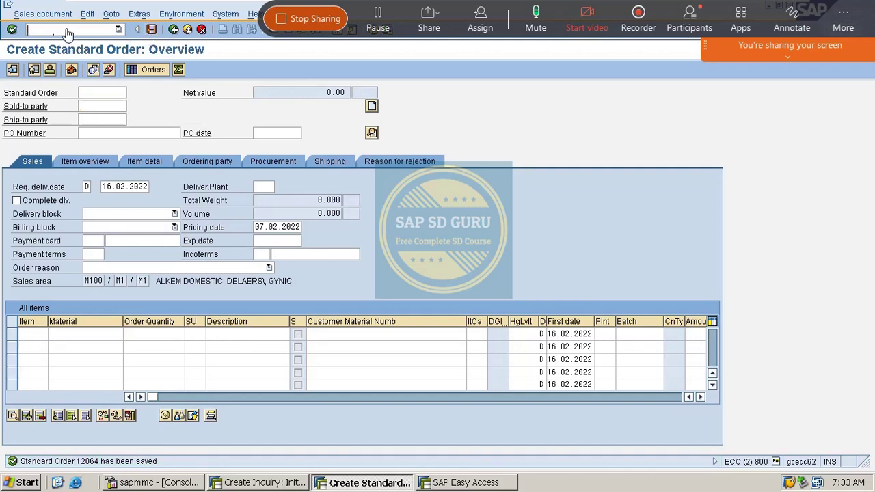
type("/nva22")
key("Return")
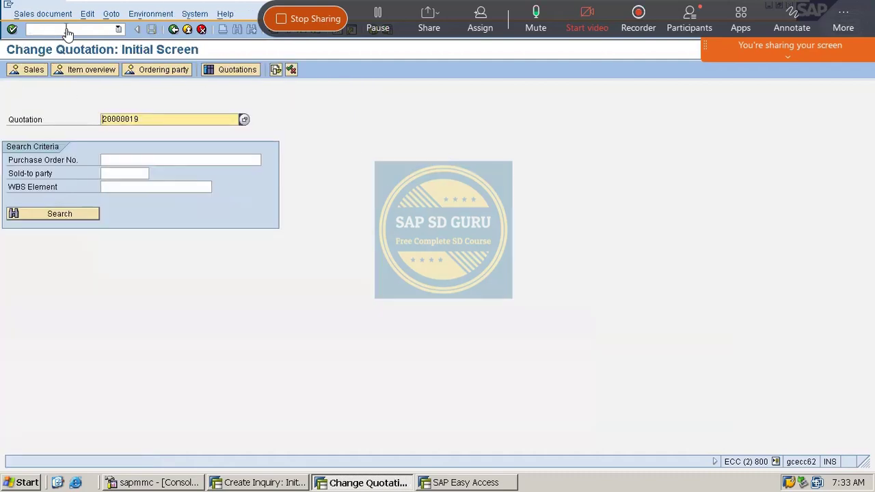
left_click(278, 73)
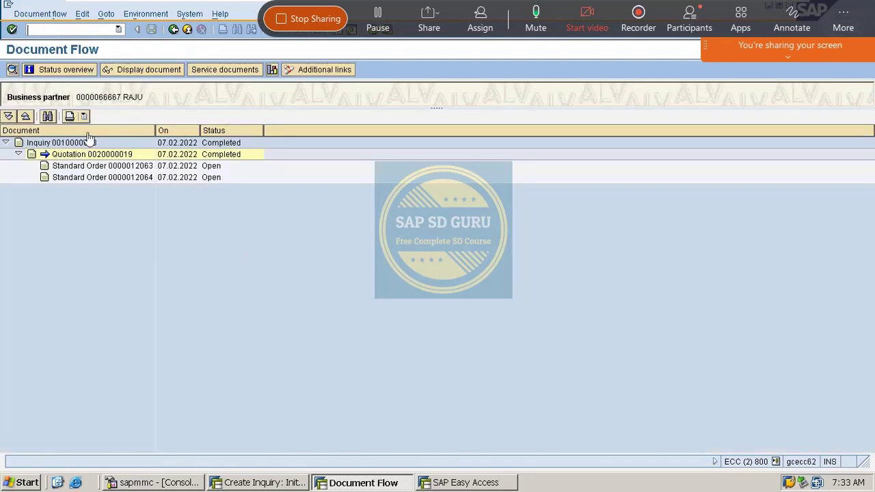
Step: Compare the statuses of the quotation and both standard orders in the document flow, and return to the quotation's initial screen
left_click(236, 157)
left_click(140, 170)
left_click(140, 178)
left_click(139, 168)
left_click(138, 177)
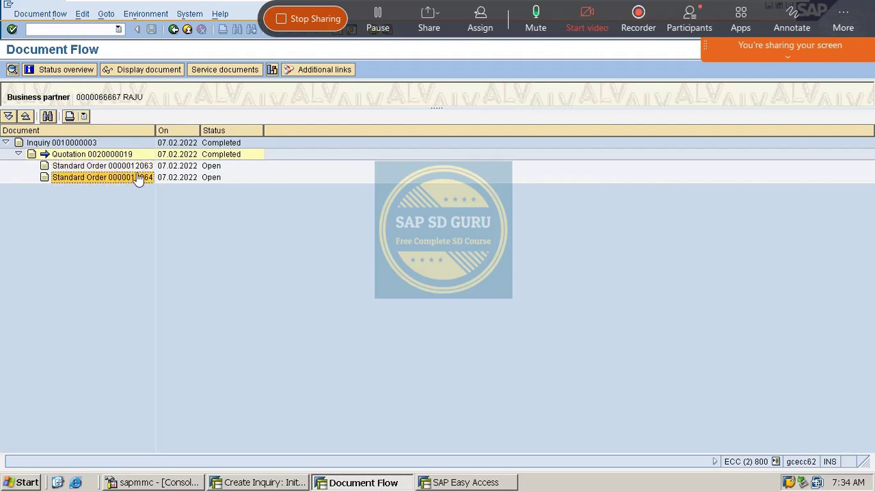
left_click(139, 167)
left_click(139, 179)
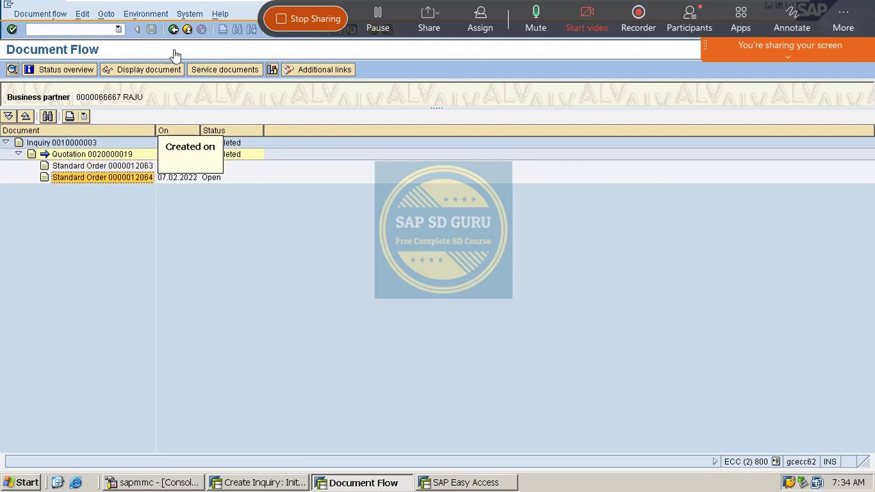
left_click(174, 29)
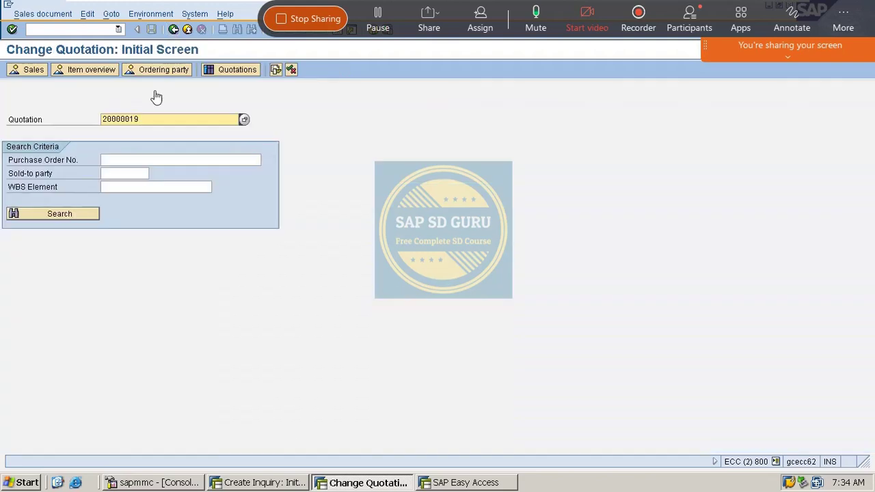
Step: Examine the quotation's status overview, expanding item VAXINE-150 to check its referenced and open quantities
left_click(291, 70)
left_click(60, 333)
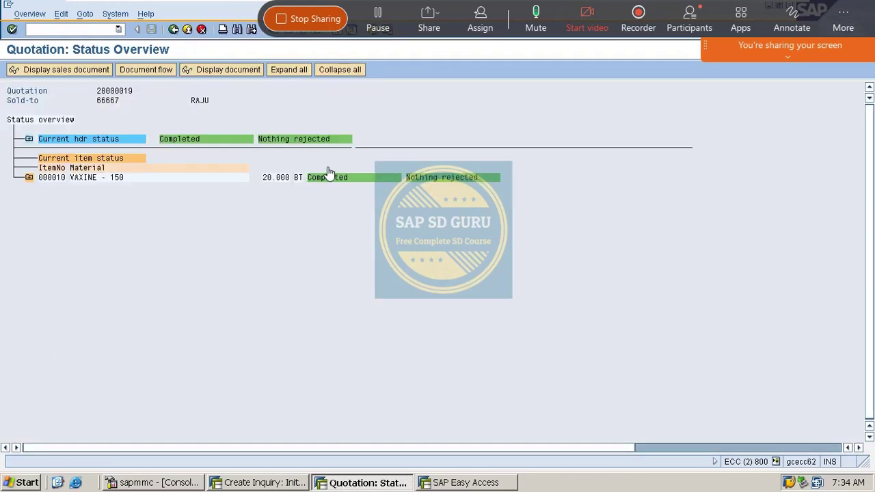
left_click(29, 177)
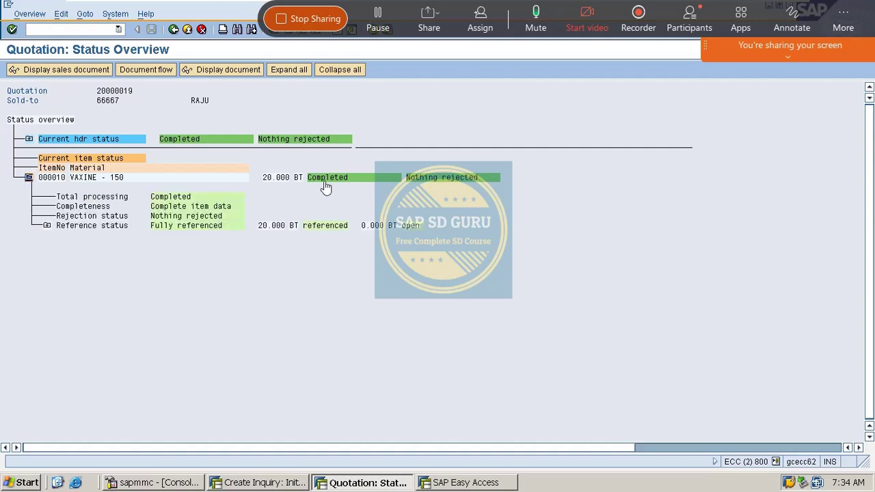
left_click(265, 228)
left_click(308, 227)
Step: Open the details of item category TAN in the item category maintenance, transaction VOV7
left_click(56, 36)
type("/nvov7")
key("Return")
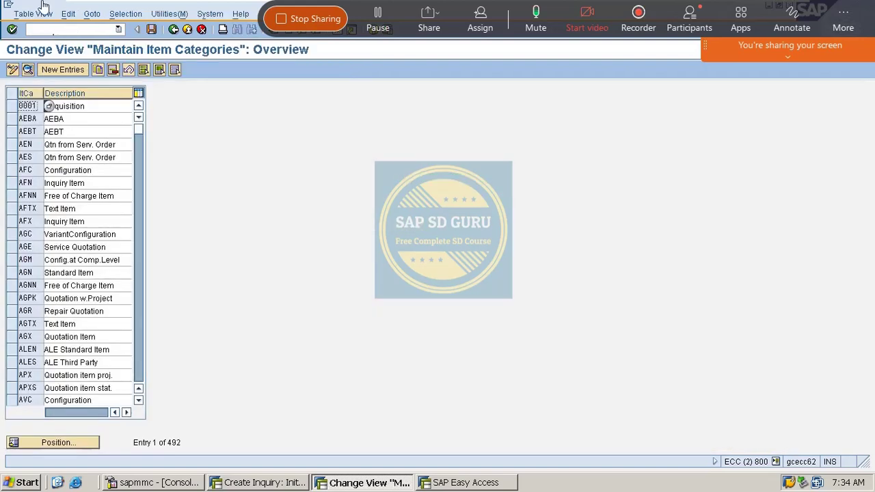
left_click(58, 443)
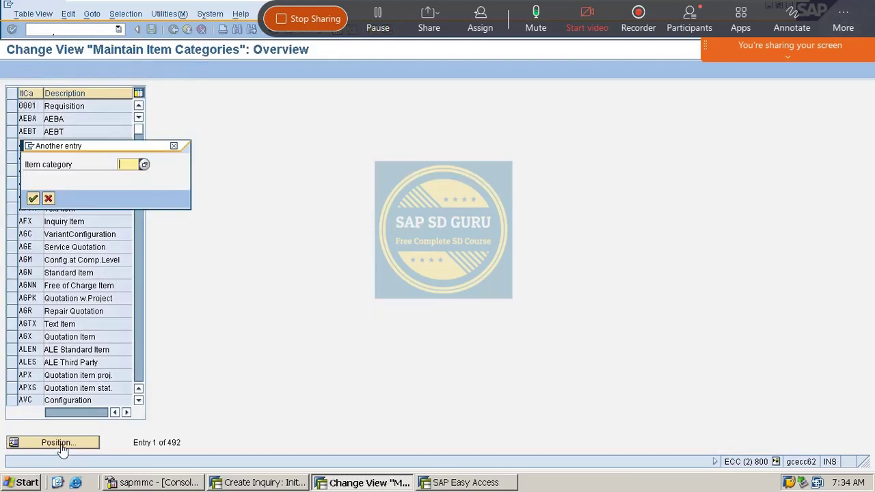
type("TAN")
key("Return")
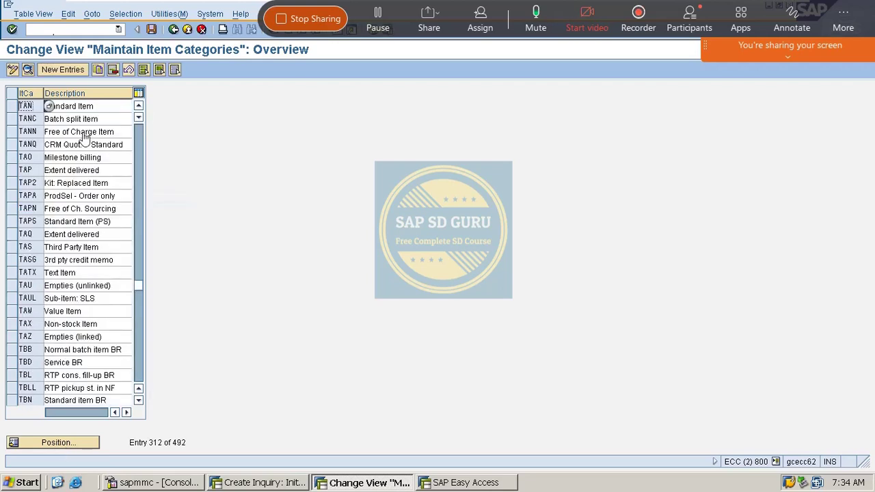
double_click(82, 106)
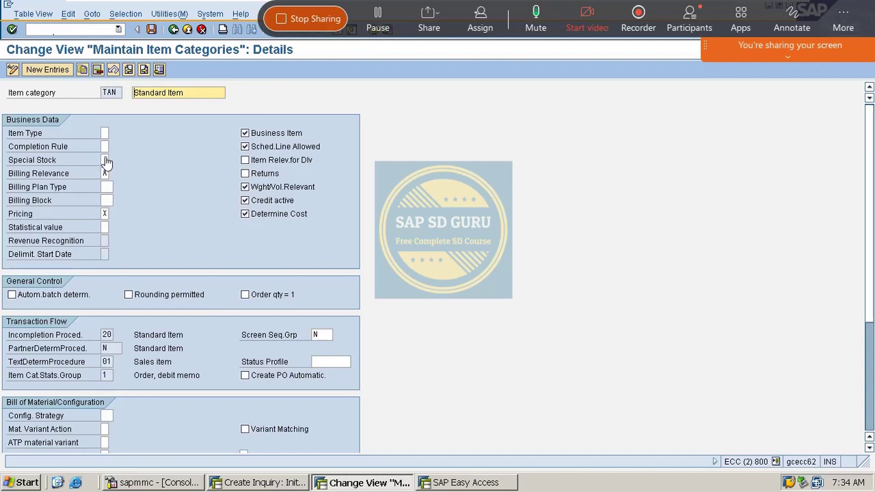
Step: Review the available completion rules A to E for item category TAN and close the list without choosing one
left_click(104, 148)
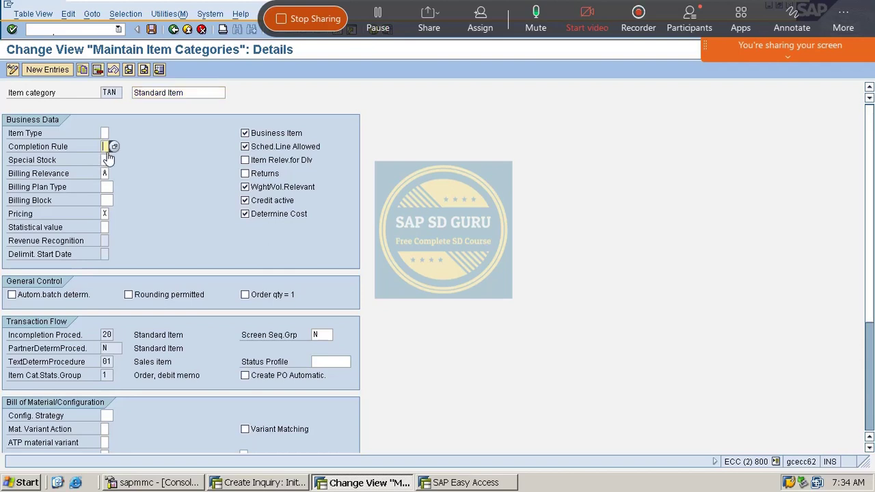
left_click(114, 147)
left_click(65, 108)
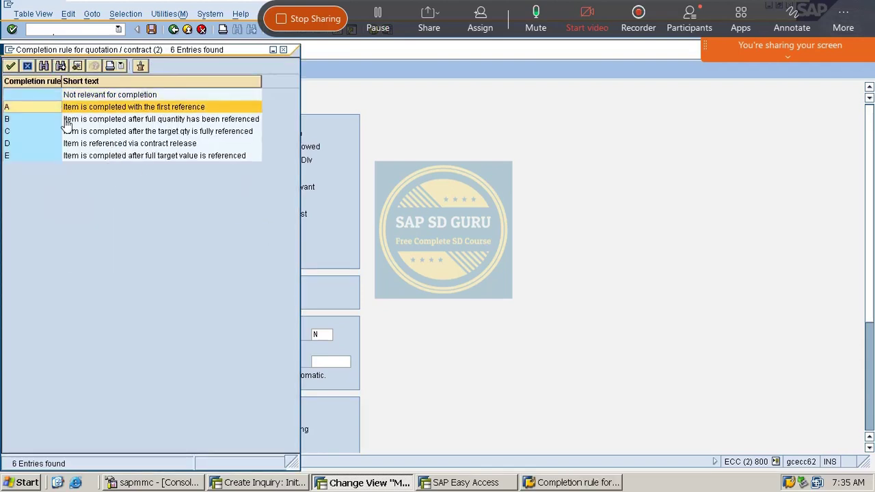
left_click(66, 121)
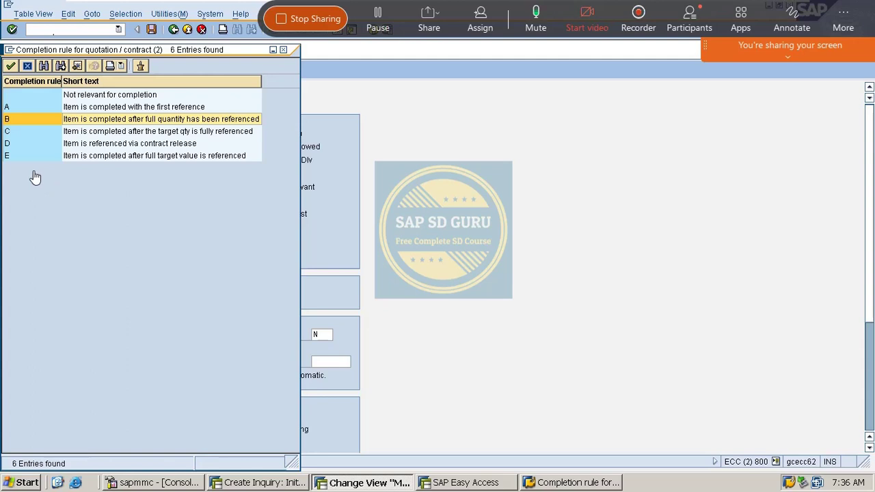
left_click(11, 157)
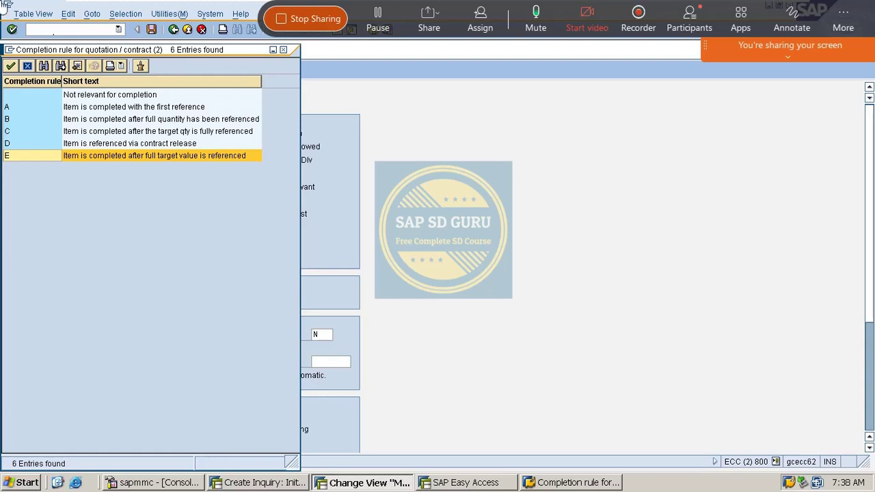
left_click_drag(237, 55, 499, 133)
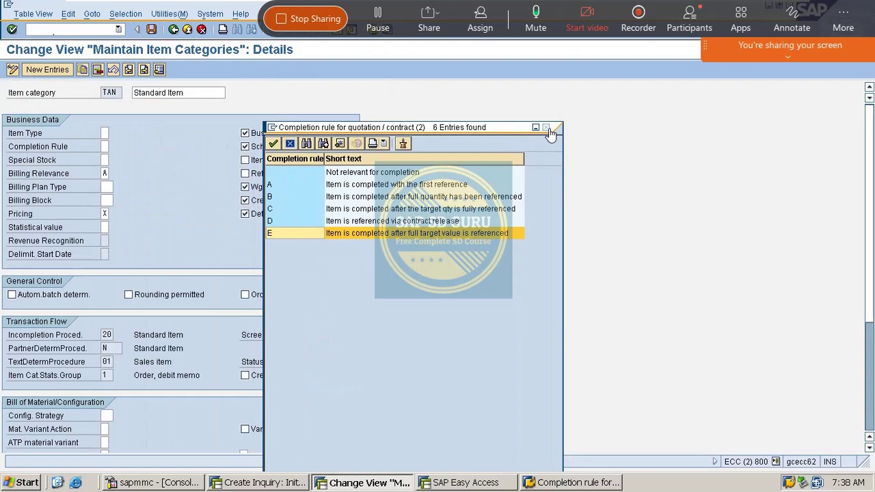
left_click(546, 128)
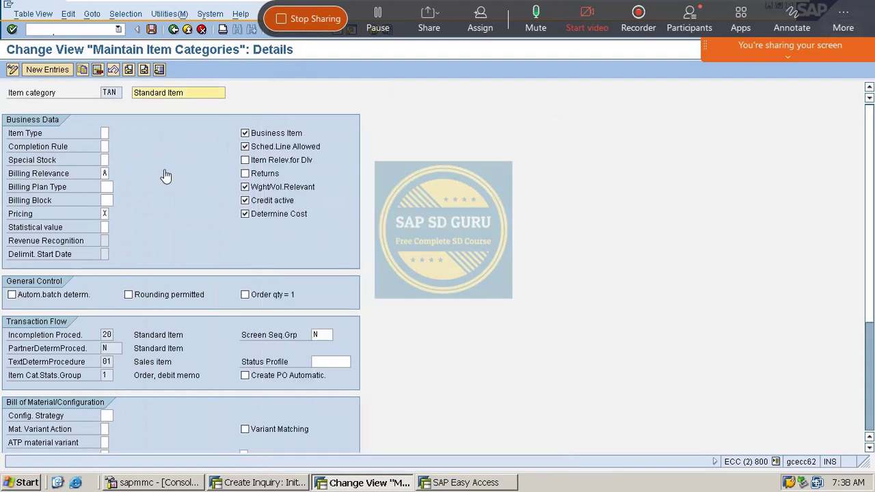
Step: Review the special stock indicators available for item category TAN, including W Consignment (cust.), and close the list without choosing one
left_click(106, 147)
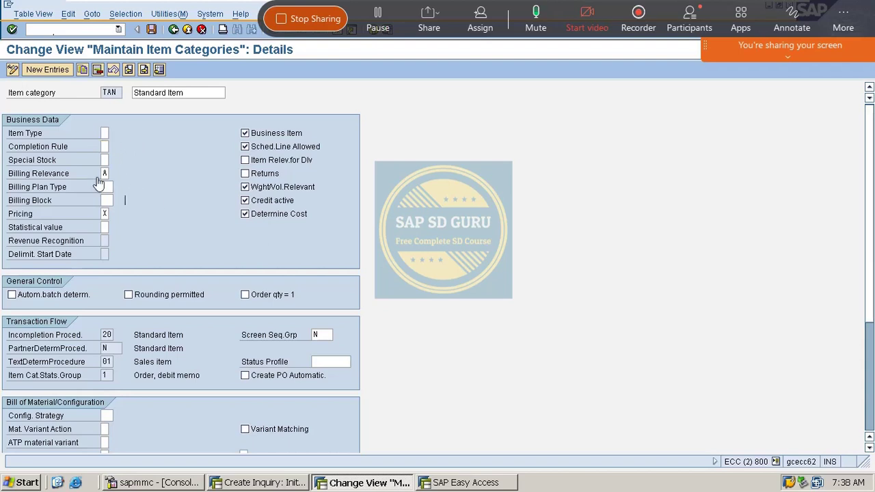
left_click(104, 161)
left_click(113, 161)
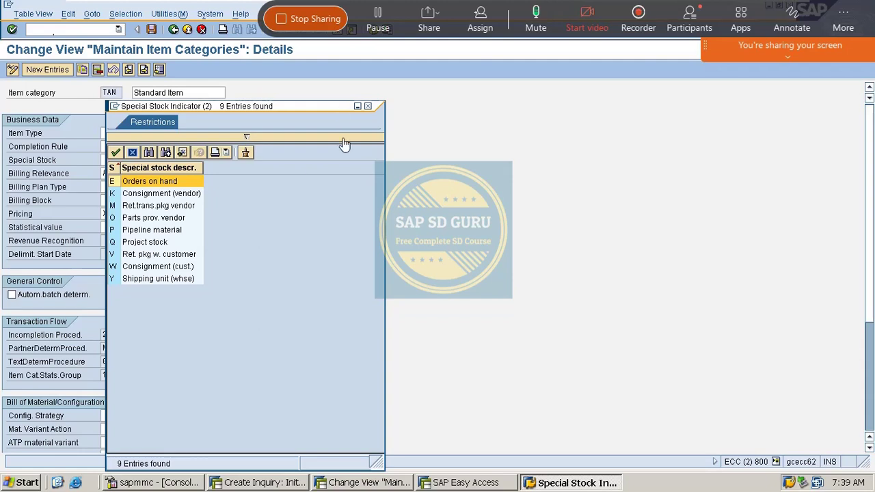
left_click_drag(301, 108, 492, 117)
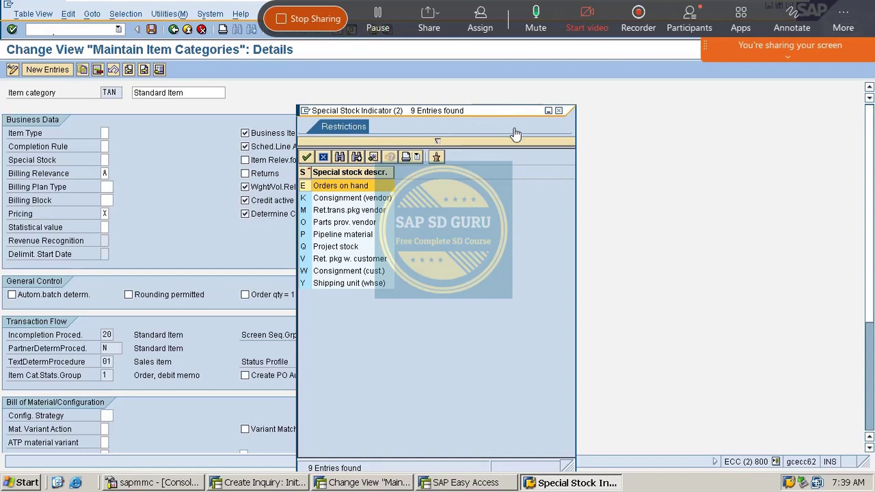
left_click(558, 112)
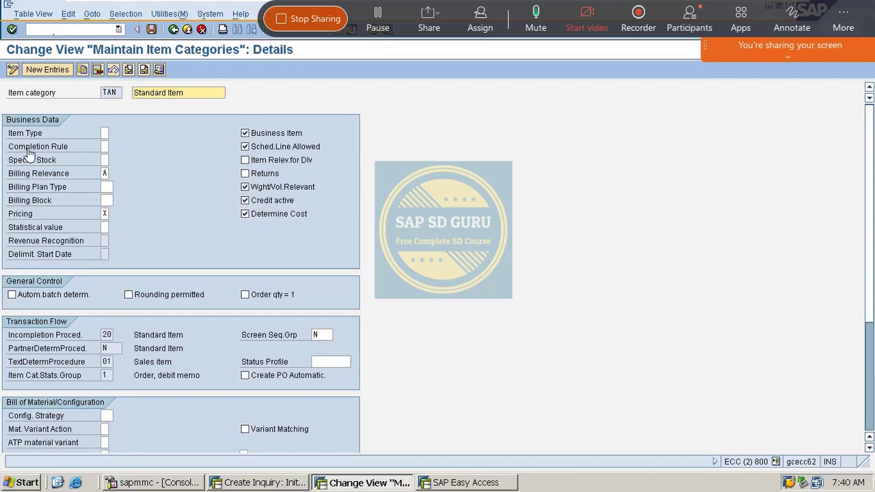
left_click(105, 161)
left_click(113, 160)
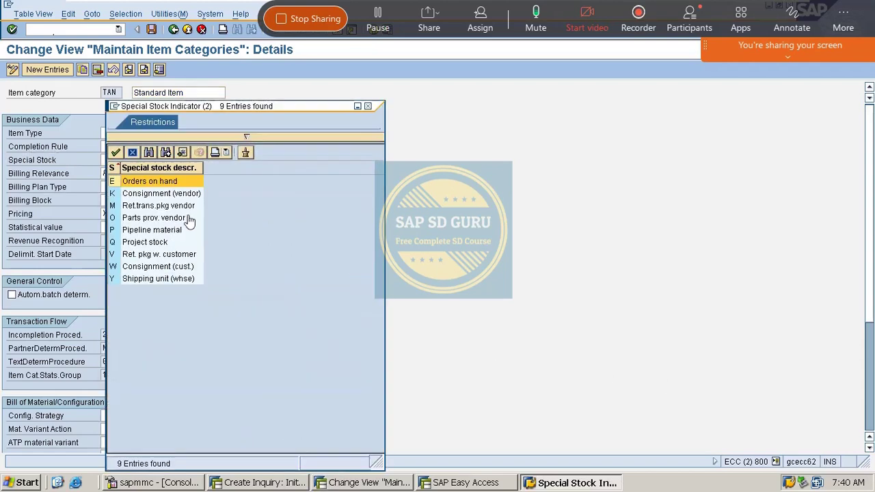
left_click(145, 268)
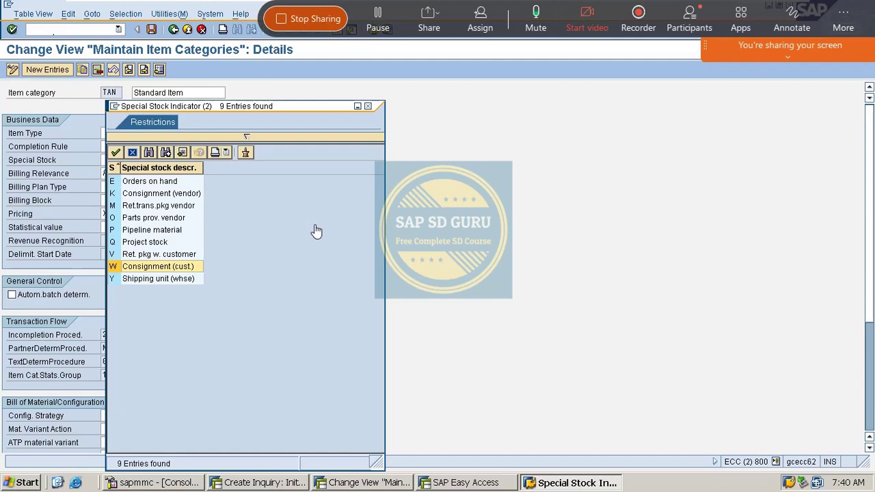
left_click(369, 107)
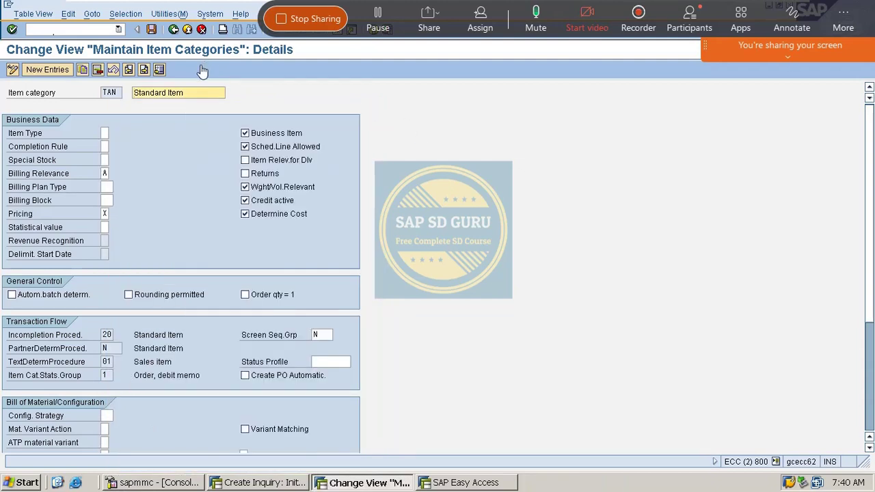
Step: Save item category TAN and return to the SAP Easy Access screen
left_click(70, 32)
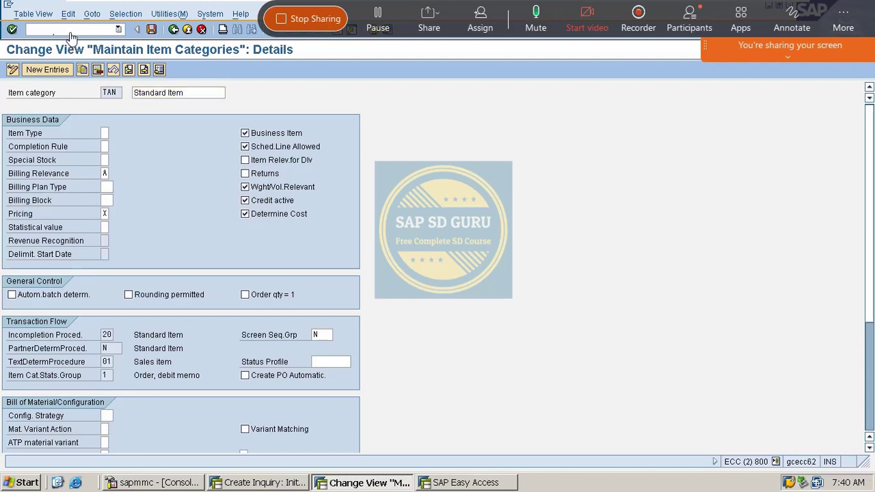
left_click(153, 29)
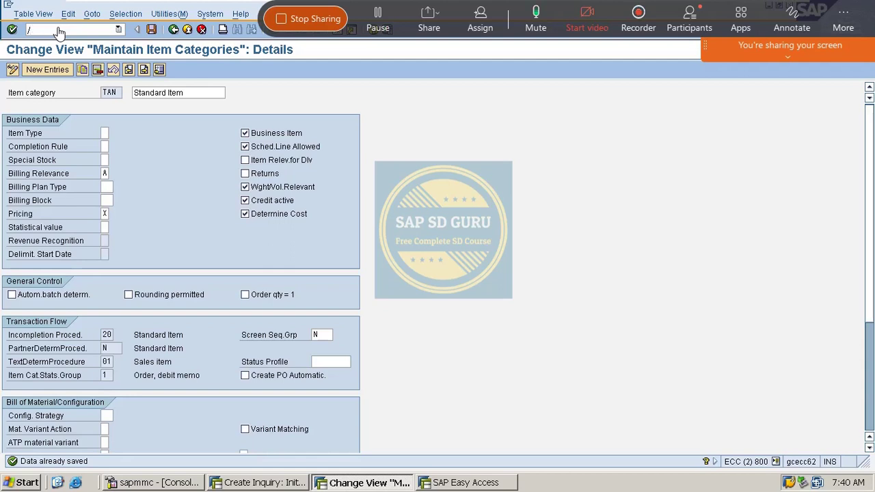
key("Return")
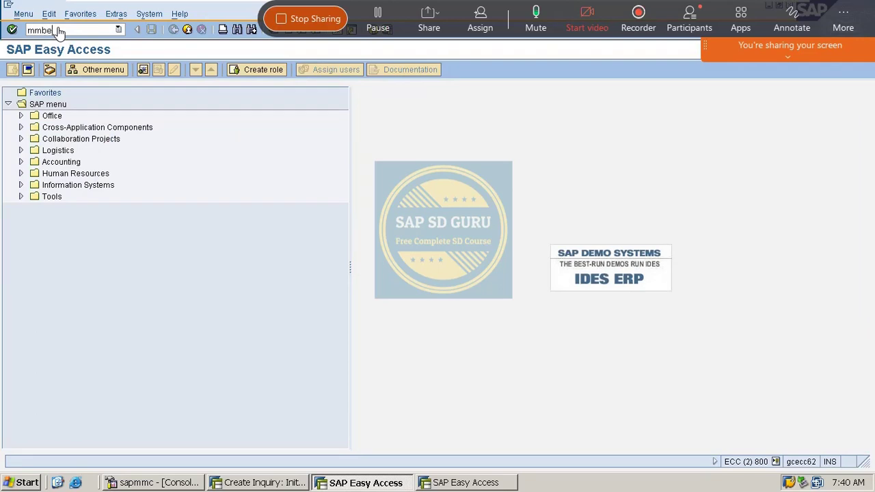
Step: Run the stock overview for material VAXINE-150 with transaction MMBE, examine its stock by plant and storage location, and return to the selection screen
key("Return")
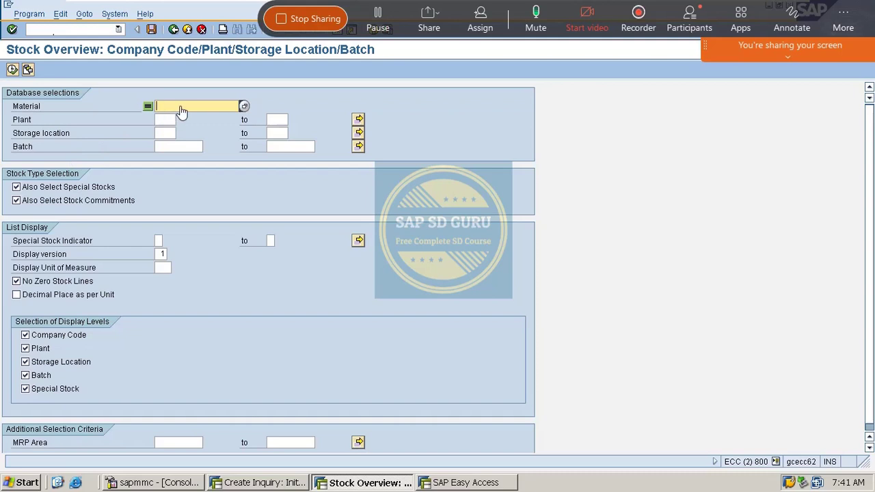
type("VAXINE-150")
left_click(12, 70)
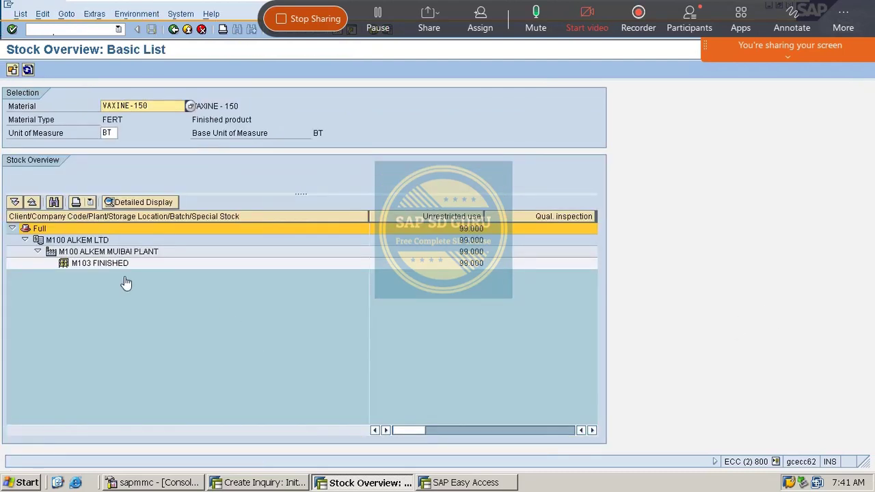
left_click_drag(408, 432, 360, 412)
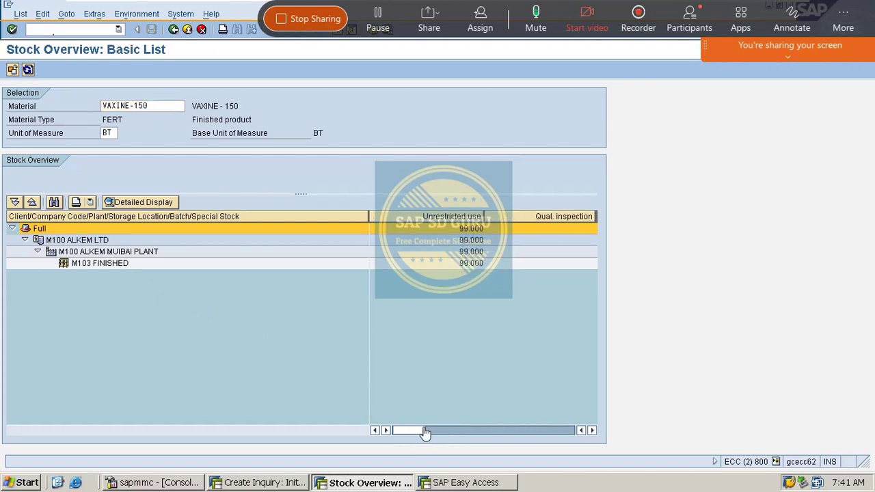
mouse_move(424, 433)
left_mouse_down()
mouse_move(621, 453)
mouse_move(567, 426)
mouse_move(412, 445)
left_mouse_up()
left_click(174, 30)
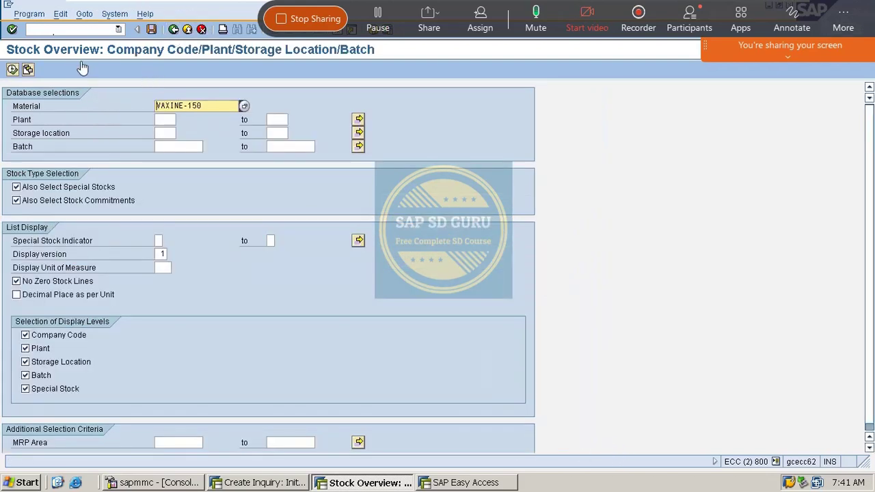
Step: Open the second standard order for change in a new session with transaction VA02
left_click(80, 31)
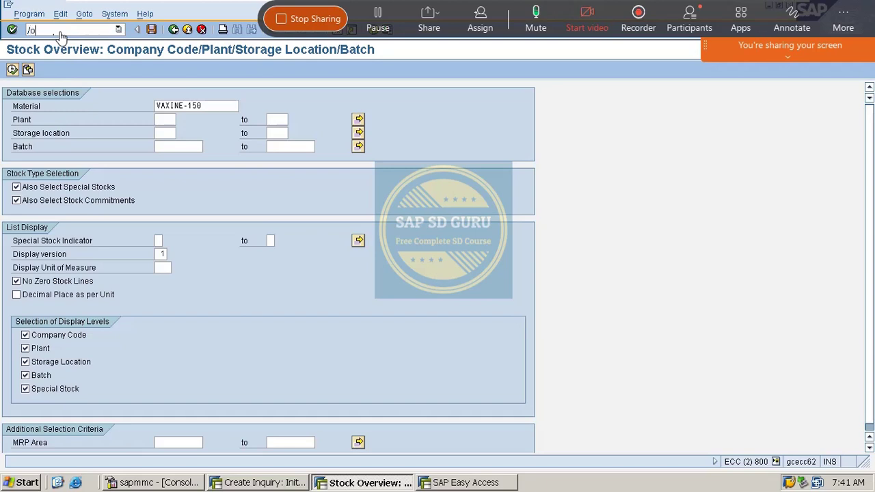
type("va02")
key("Return")
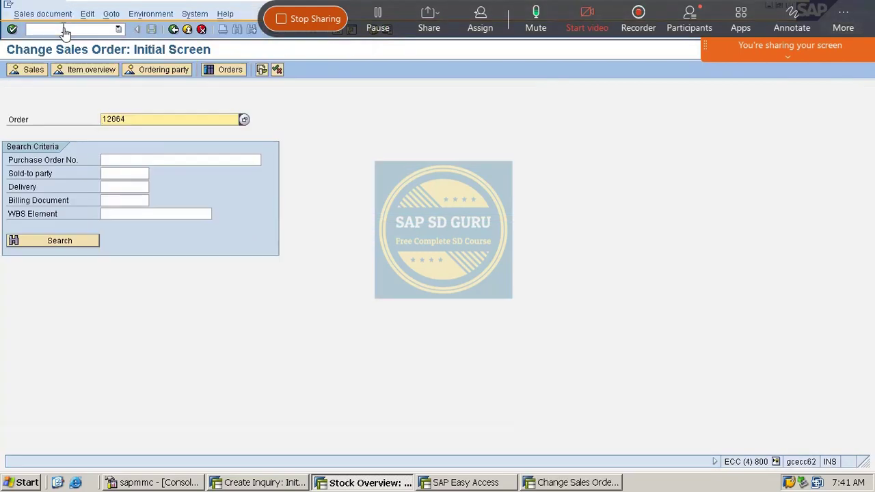
key("Return")
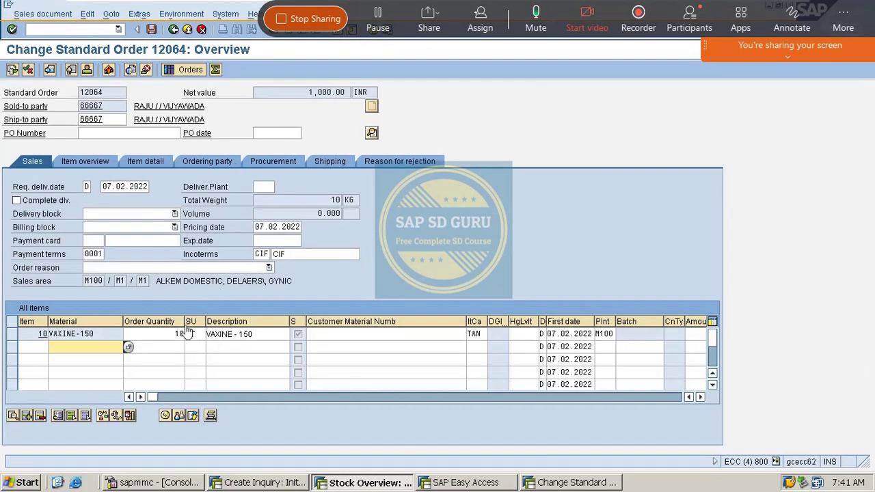
Step: Deliver the open standard order with a picked quantity of 10 for VAXINE-150 and post the goods issue
left_click(58, 14)
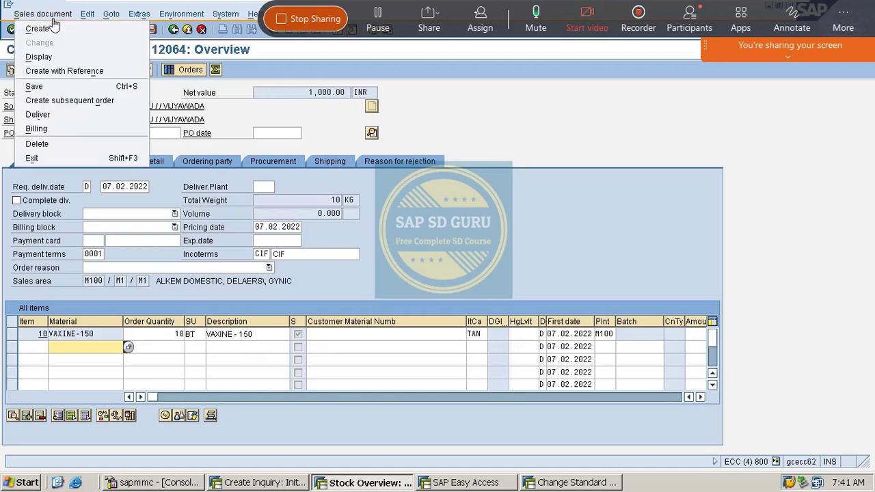
left_click(74, 117)
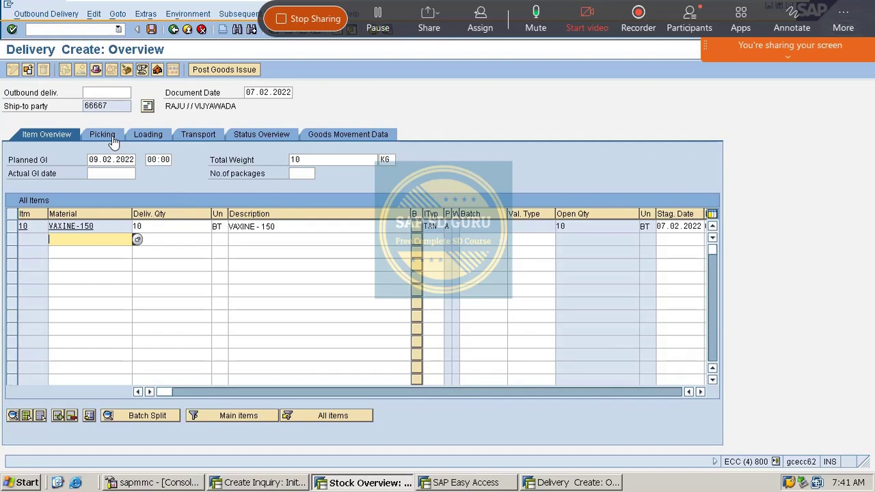
left_click(101, 136)
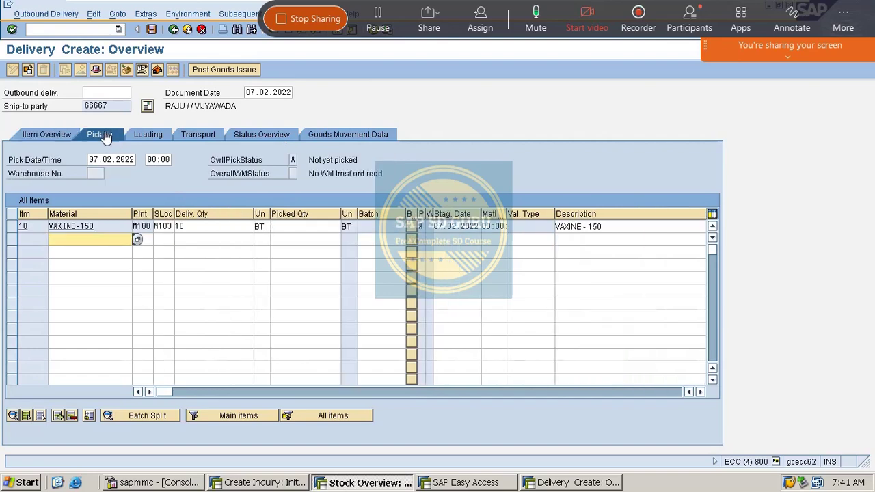
left_click(312, 229)
type("1")
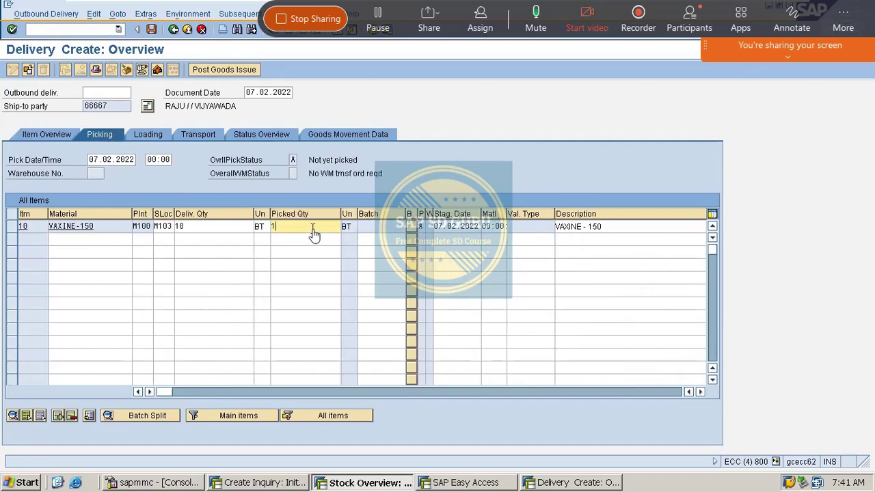
type("0")
key("Return")
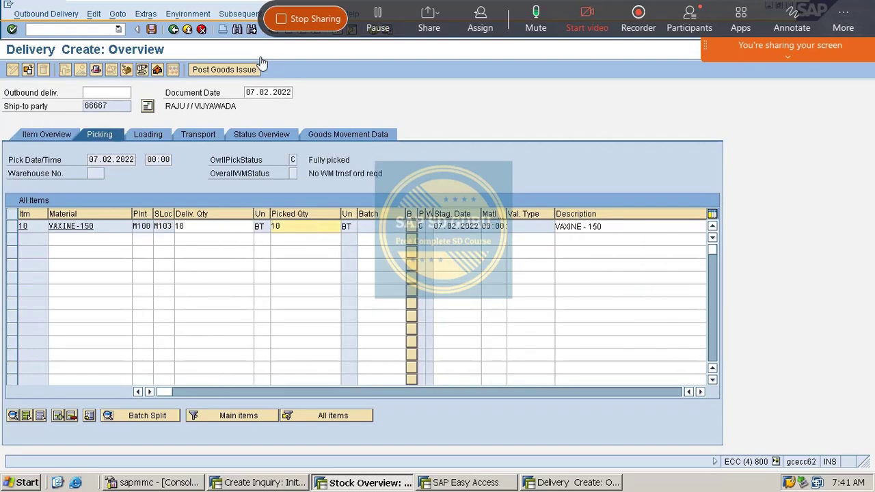
left_click(239, 72)
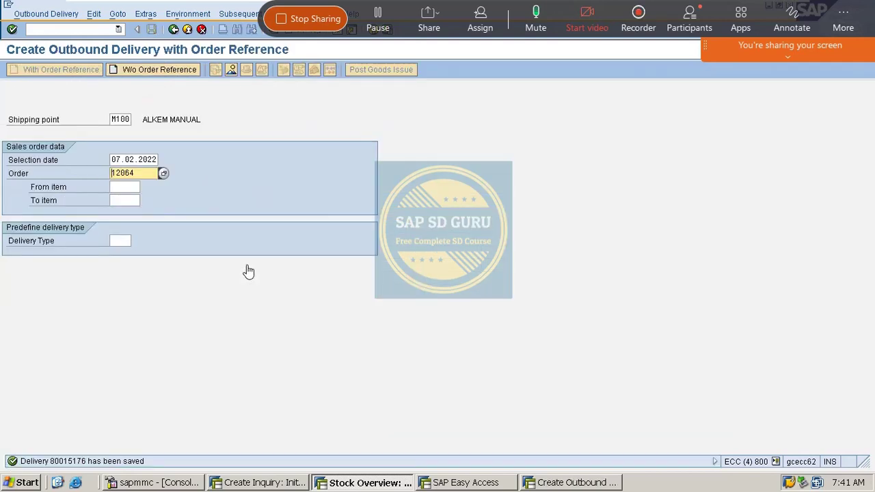
Step: Rerun the stock overview for material VAXINE-150 and examine its unrestricted stock by plant and storage location
left_click(494, 483)
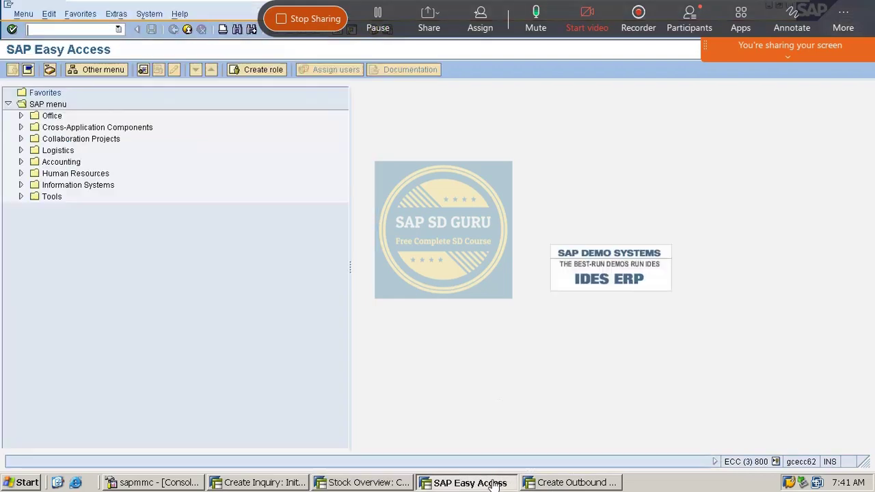
left_click(295, 485)
left_click(369, 483)
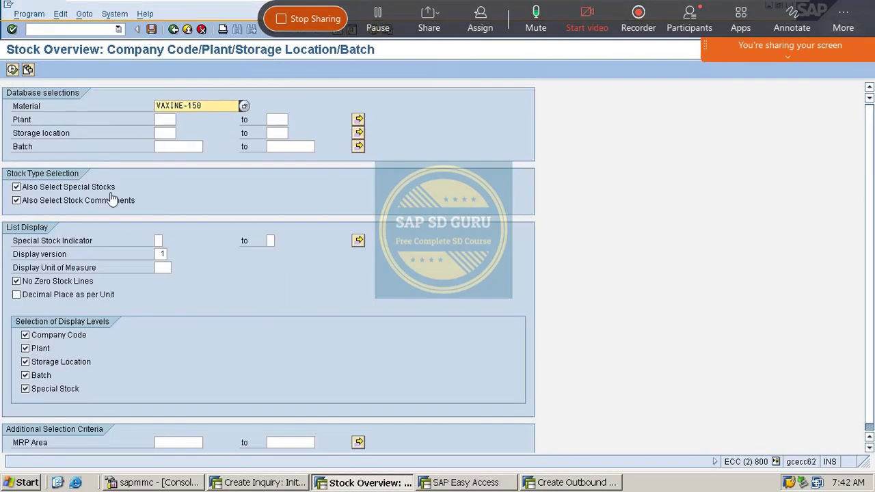
scroll(118, 250, "down", 2)
left_click(12, 70)
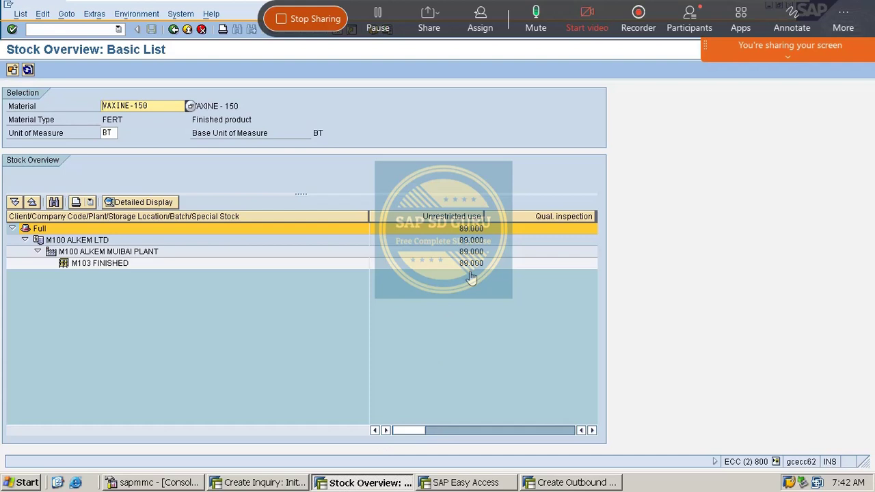
mouse_move(414, 429)
left_mouse_down()
mouse_move(430, 429)
mouse_move(408, 420)
left_mouse_up()
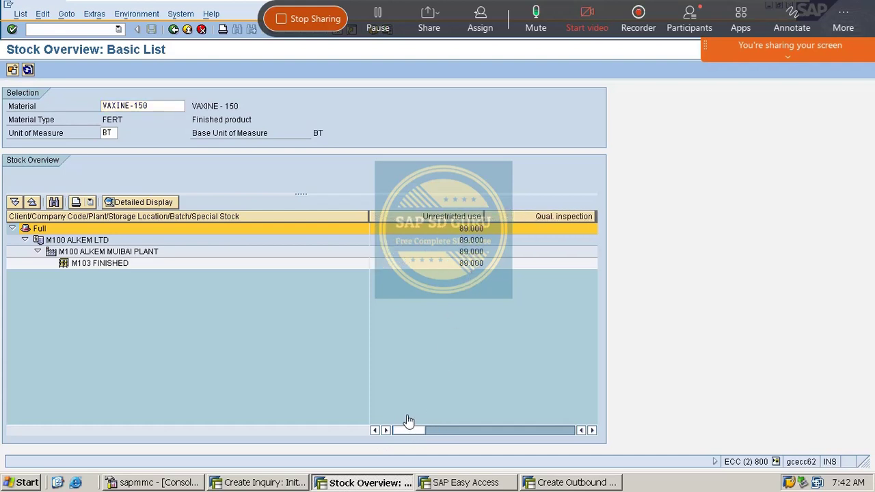
Step: Open the allowed order types per sales organization in a new session with transaction OVAZ and start adding new entries
left_click(73, 33)
type("ovaz")
key("Return")
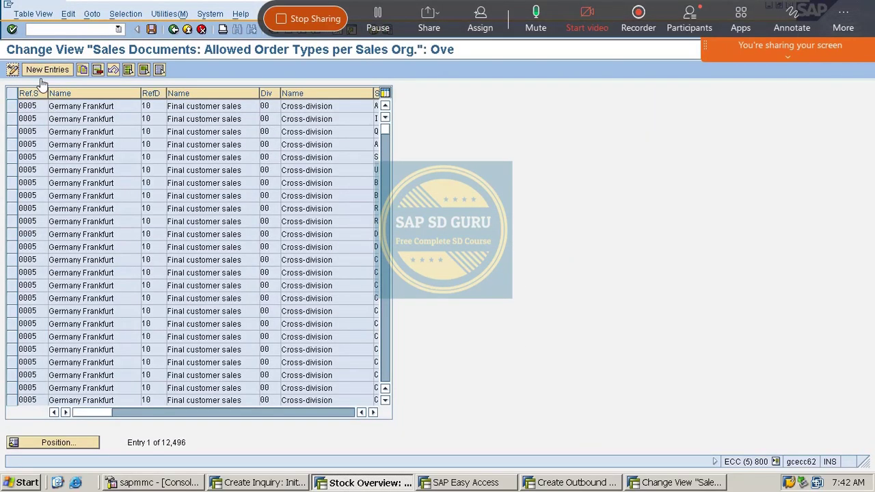
left_click(43, 71)
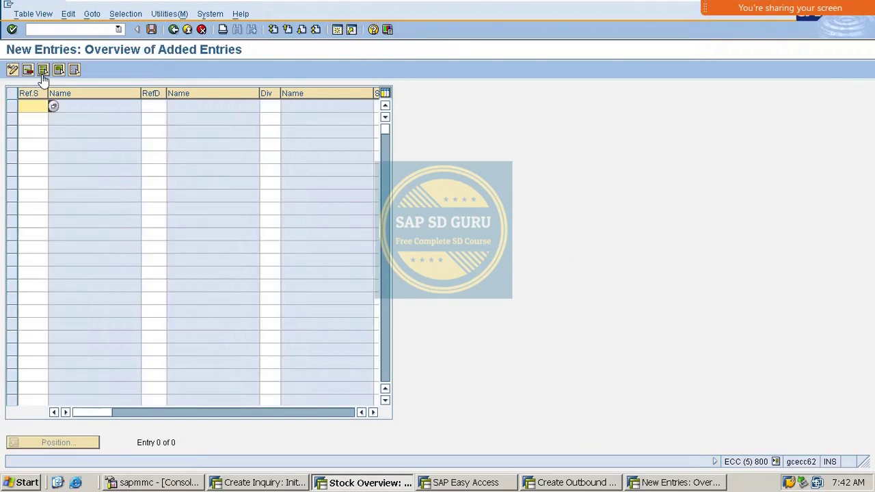
Step: Add an allowed order type entry for sales area M100/M1/M1 with sales document type CF
type("m100")
key("Tab")
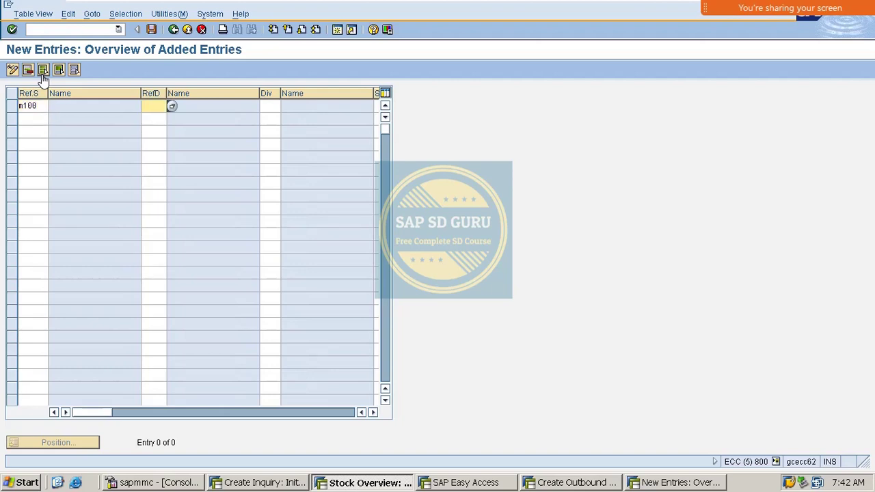
type("m1")
key("Tab")
type("m1")
key("Tab")
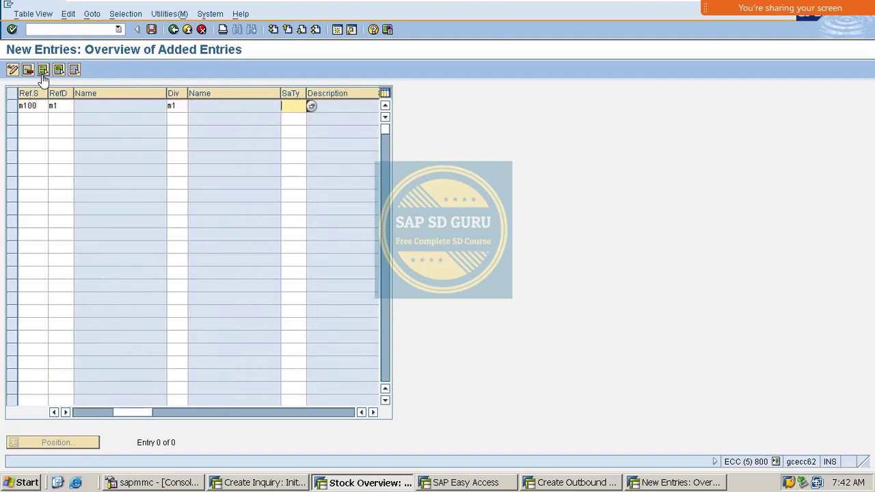
type("CF\\")
key("Return")
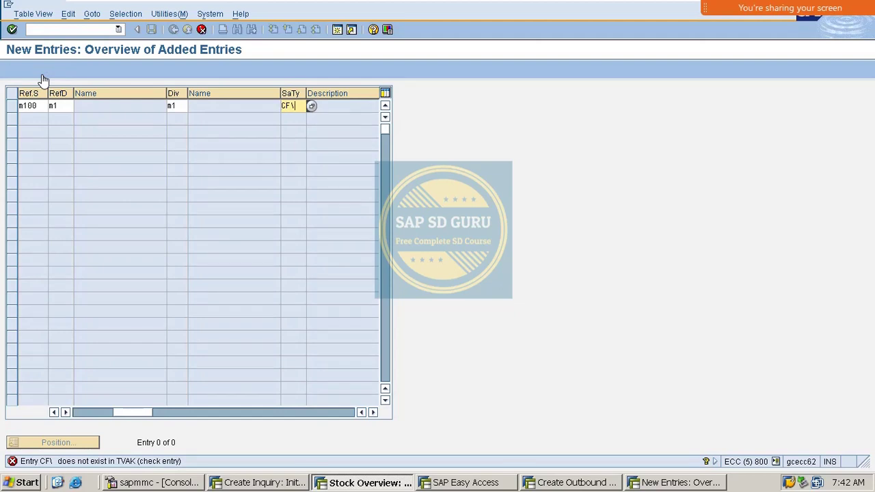
key("BackSpace")
key("Return")
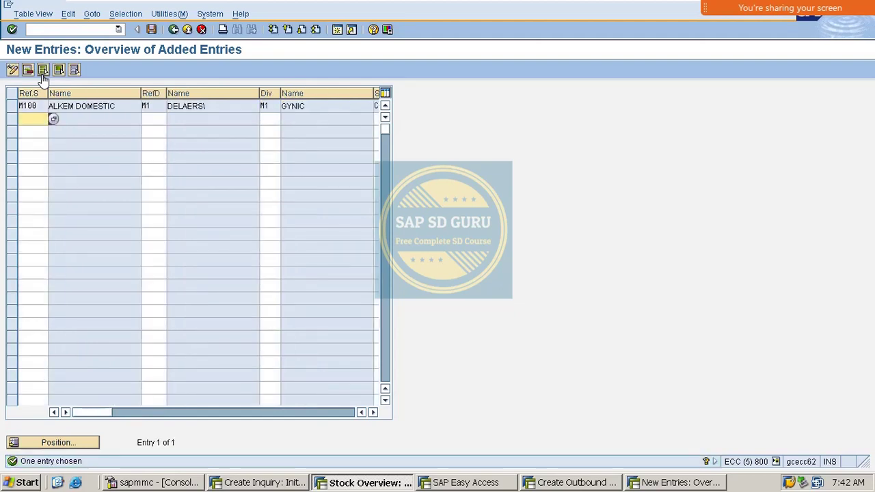
Step: Add a second entry for sales area M100/M1/M1 with sales document type CI
type("M100")
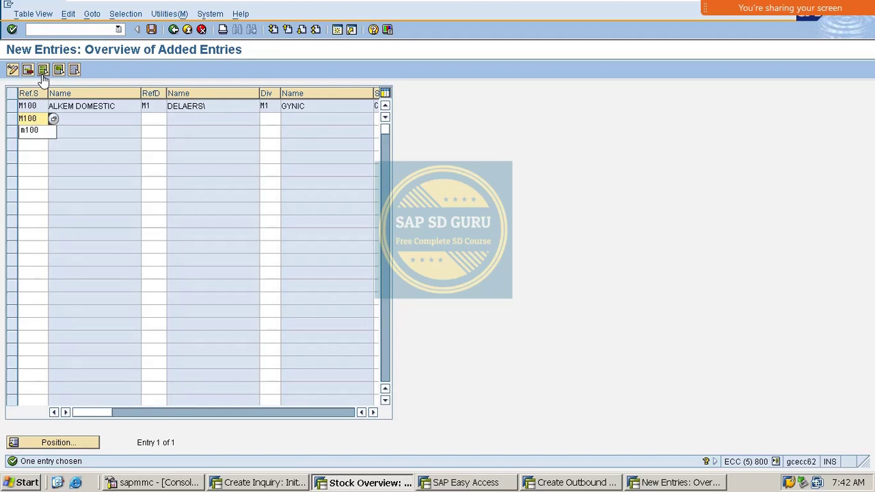
key("Tab")
type("m1")
key("Tab")
type("m1")
key("Tab")
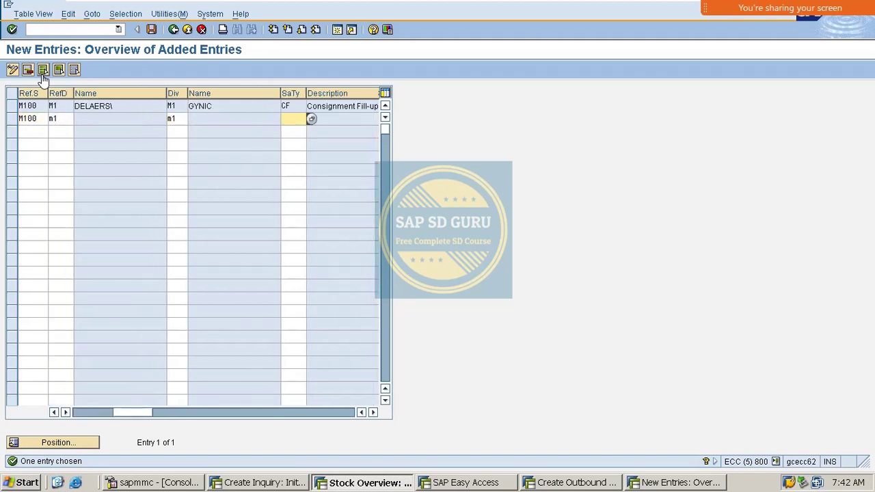
type("CI")
key("Return")
Step: Add a third entry for sales area M100/M1/M1 with sales document type CR
type("m1")
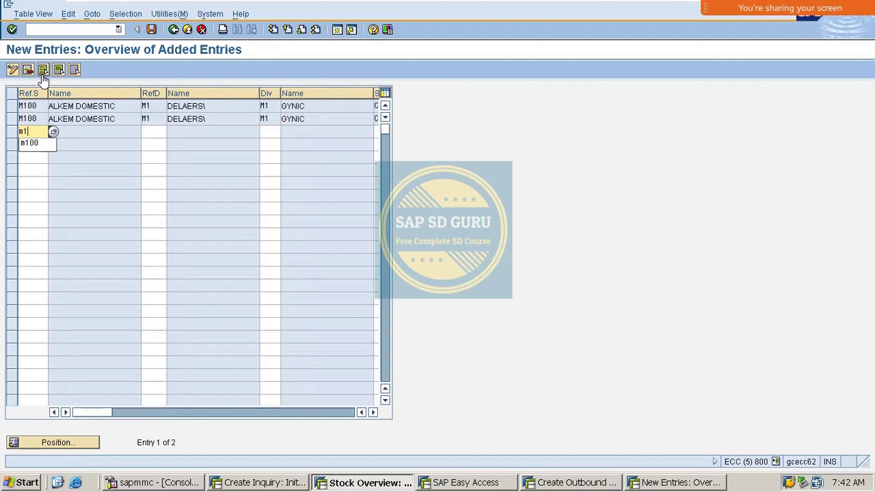
type("00")
key("Tab")
type("m1")
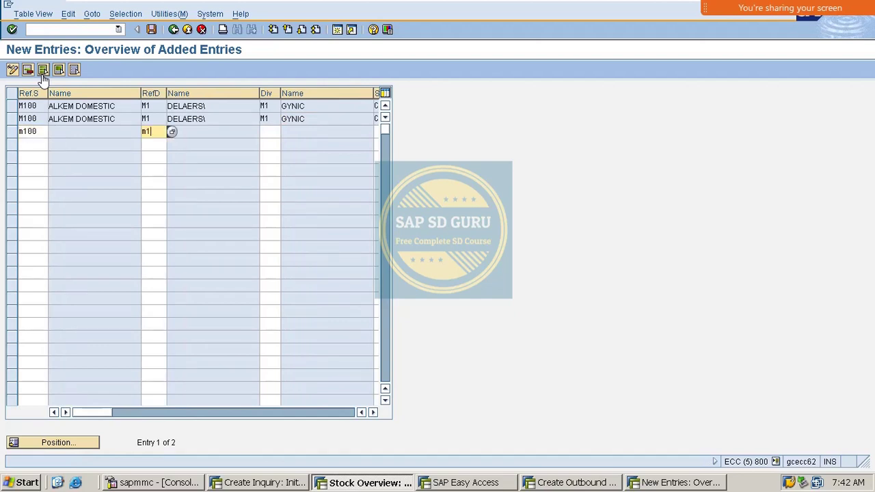
key("Tab")
type("m1")
key("Tab")
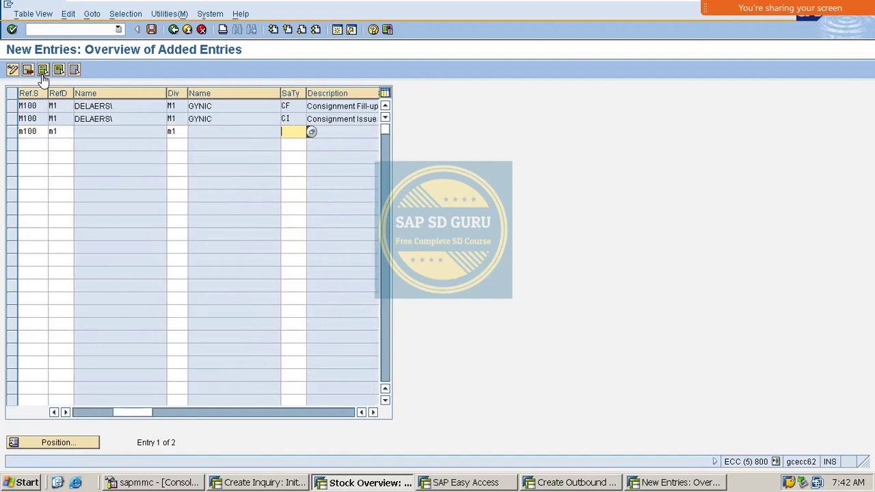
type("cp")
key("Return")
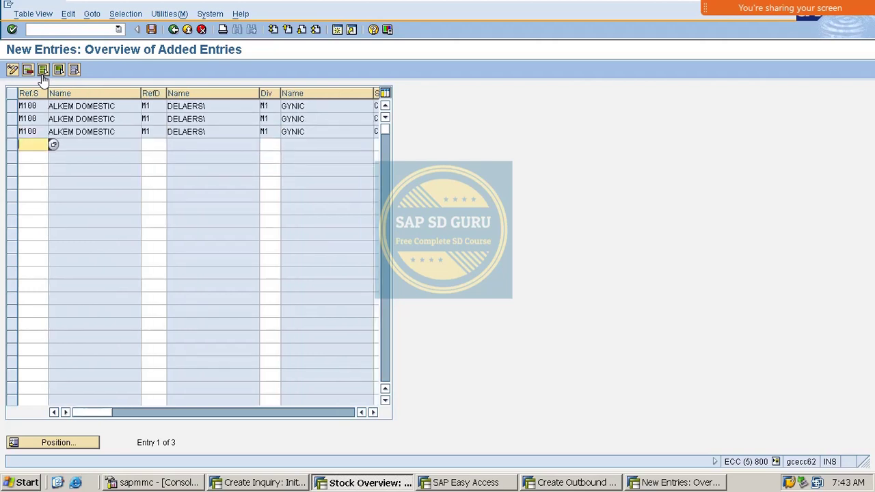
Step: Add a fourth entry for sales area M100/M1/M1 with sales document type CONR
type("M100")
key("Tab")
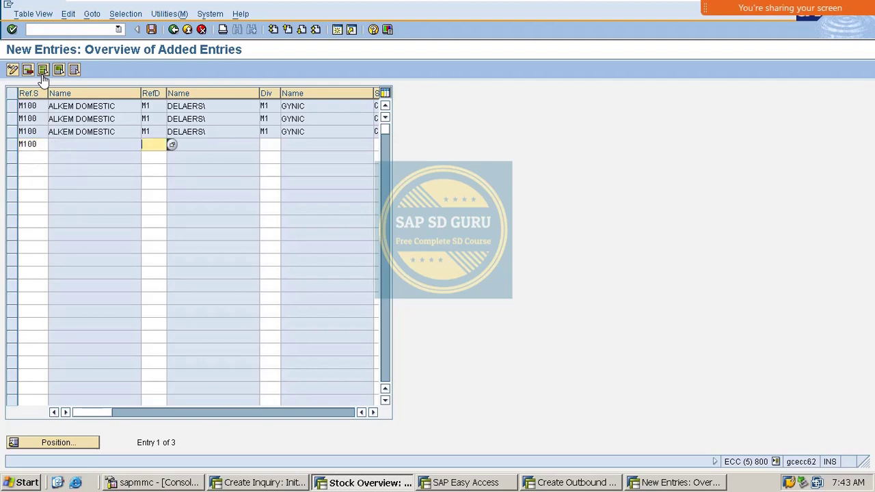
type("m1")
key("Tab")
type("m1")
key("Tab")
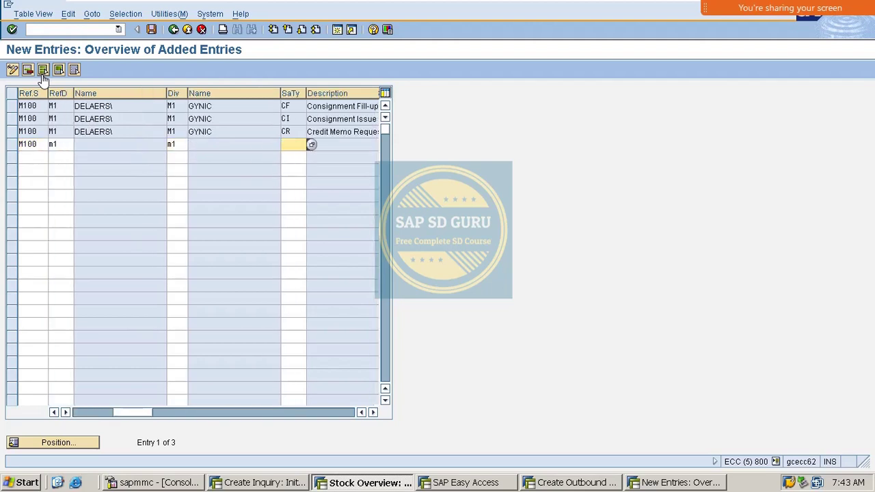
type("CONR")
key("Return")
Step: Add a fifth entry for sales area M100/M1/M1 with sales document type CP
type("m10")
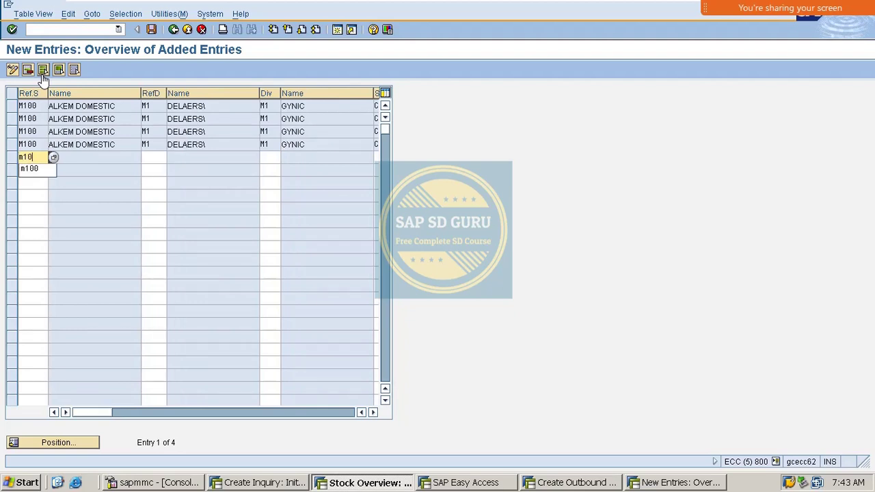
type("0")
key("Tab")
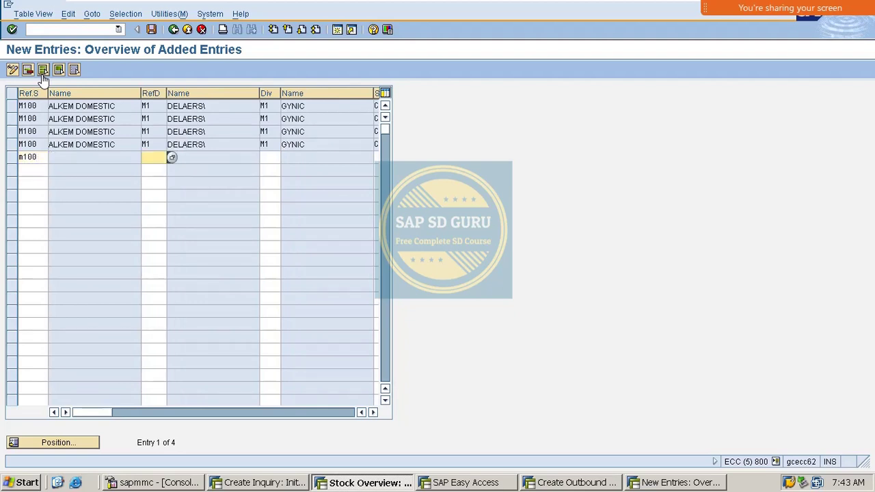
type("m1")
key("Tab")
type("m1")
key("Tab")
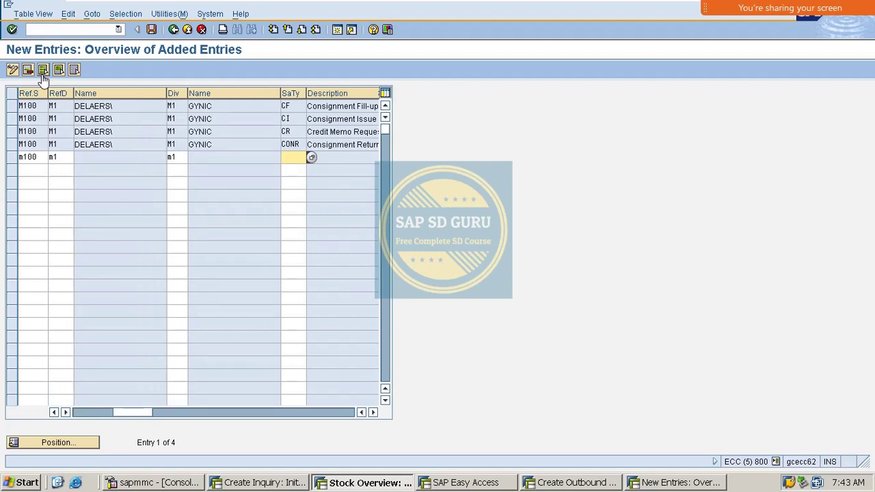
type("cp")
key("Return")
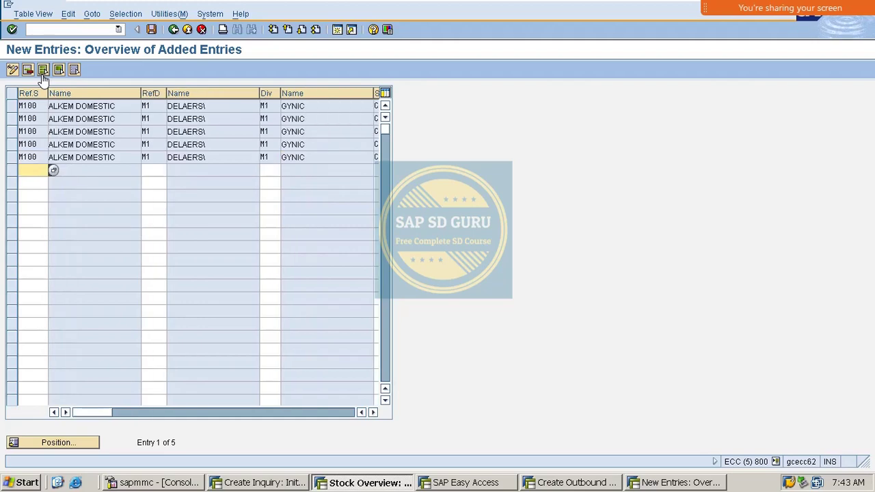
Step: Save the new allowed order type entries for sales area M100/M1/M1
key("ctrl+s")
key("Return")
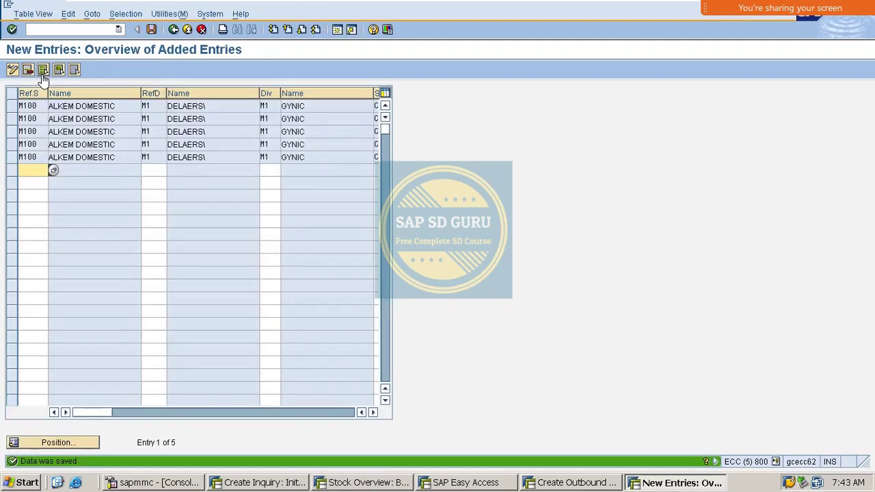
key("ctrl+s")
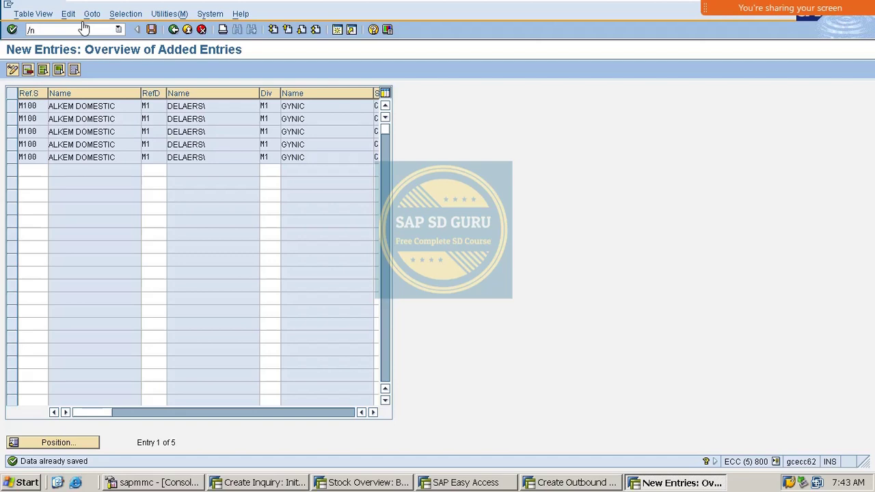
Step: Leave the table for sales order creation and start a consignment fill-up with order type CF in sales area M100/M1/M1
key("Return")
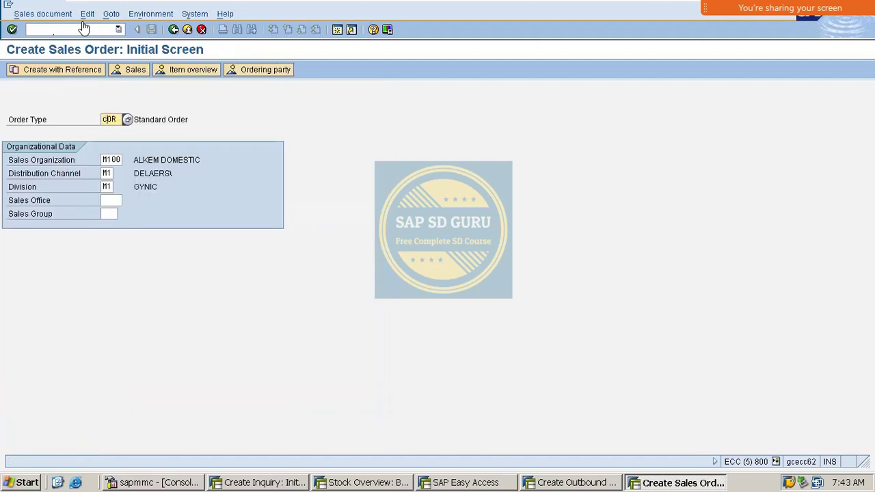
key("Return")
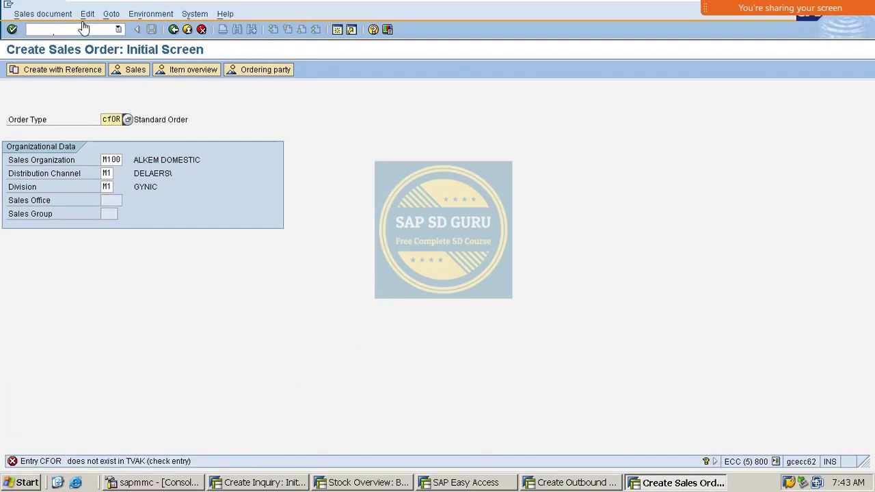
type("CF")
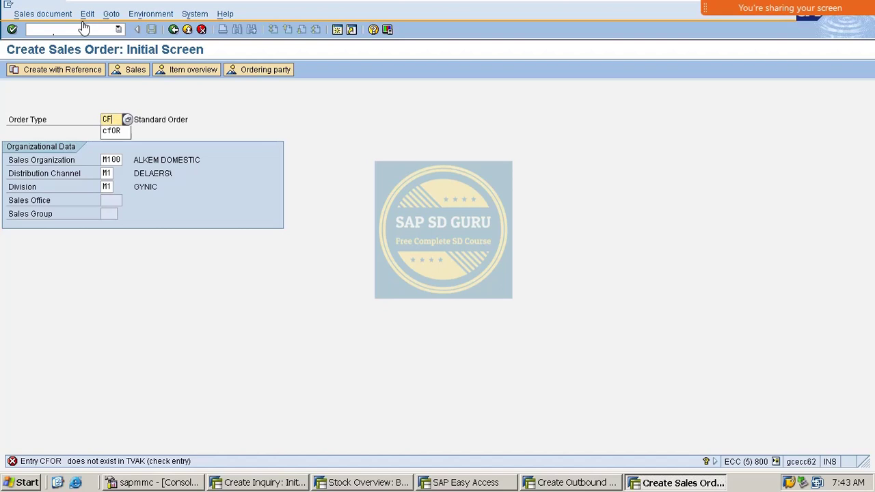
key("Return")
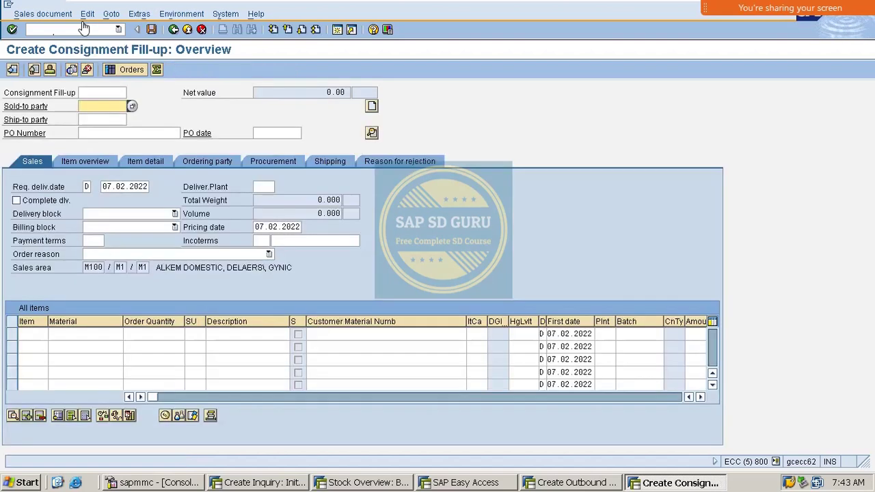
Step: Fill in the sold-to party of the consignment fill-up with the previously used customer number
key("Down")
key("Return")
key("Return")
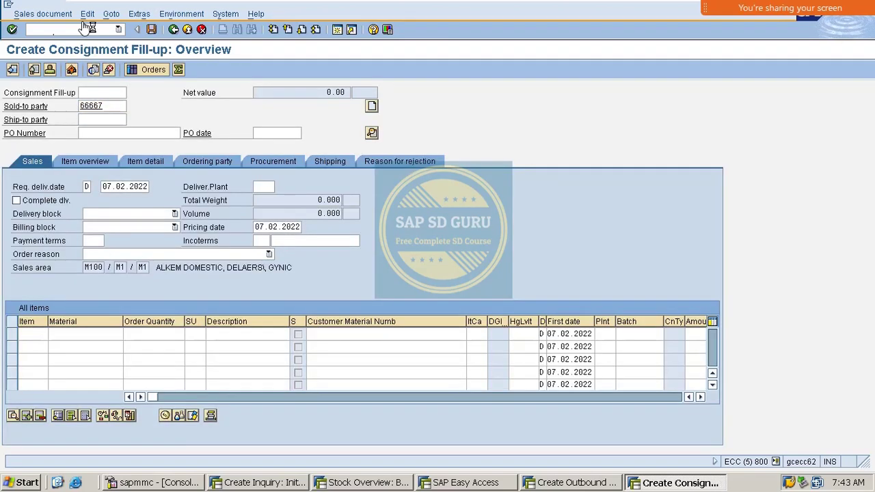
Step: Enter material vaxine-150 with an order quantity of 10 as the first item and save the consignment fill-up
key("Down")
key("Return")
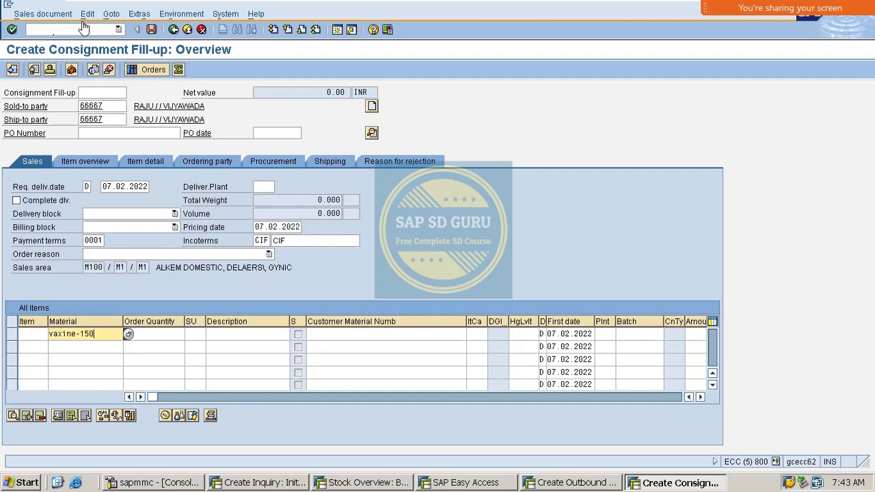
key("Tab")
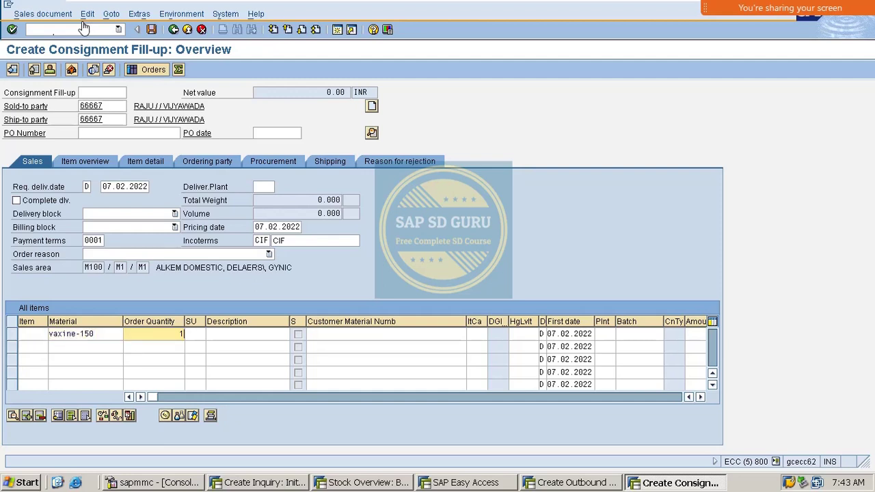
type("10")
key("Return")
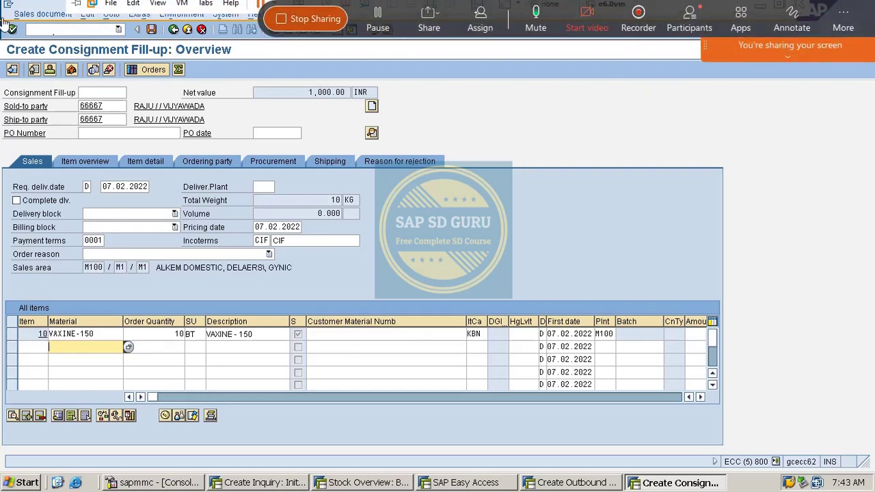
left_click(151, 29)
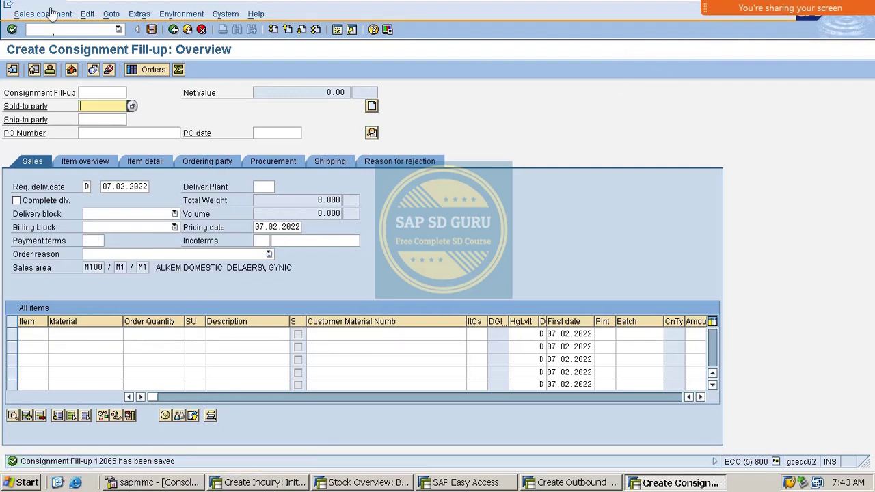
Step: Reopen the saved consignment fill-up in change mode and start its outbound delivery
left_click(53, 30)
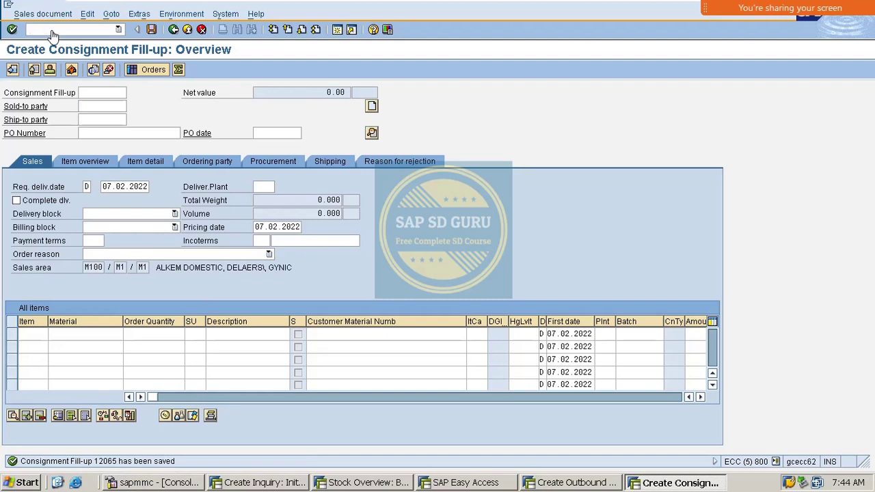
key("Return")
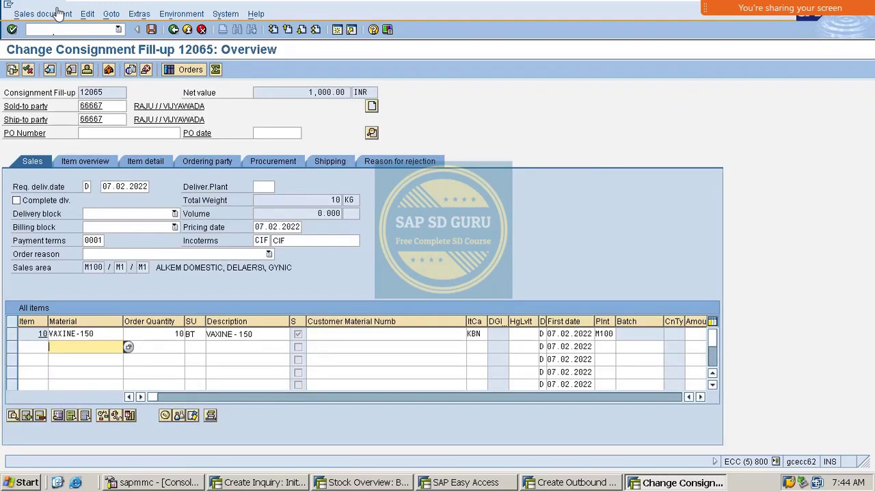
left_click(58, 14)
left_click(39, 114)
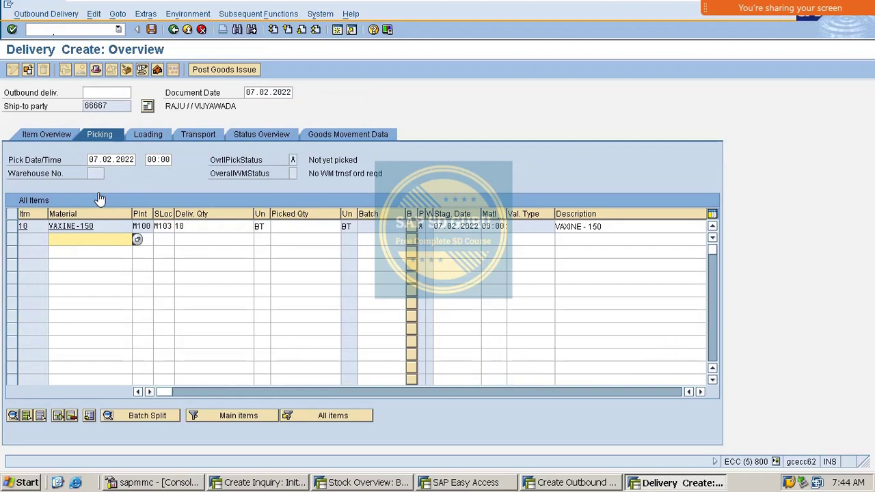
Step: Set the picked quantity of VAXINE-150 to 10 in the delivery and post the goods issue
left_click(295, 228)
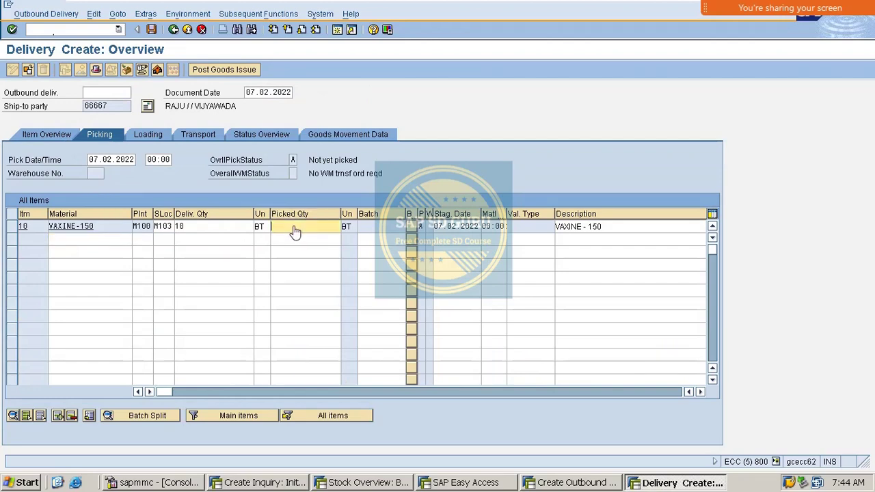
key("Return")
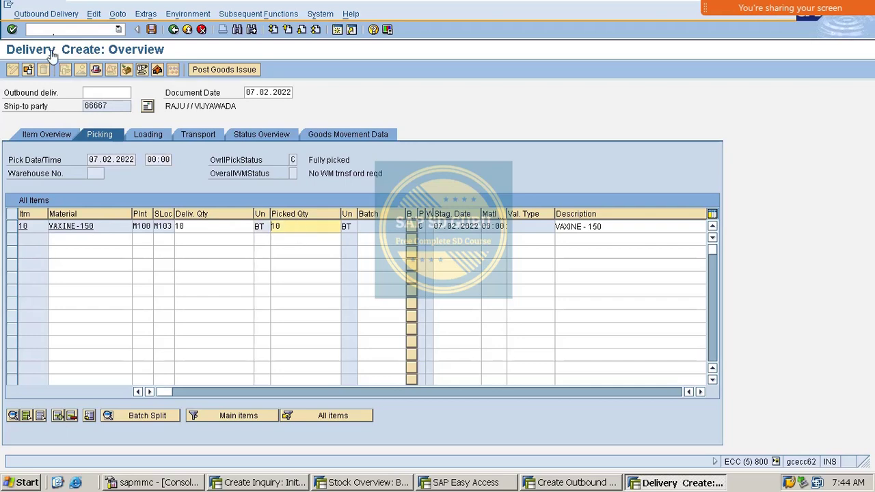
left_click(247, 70)
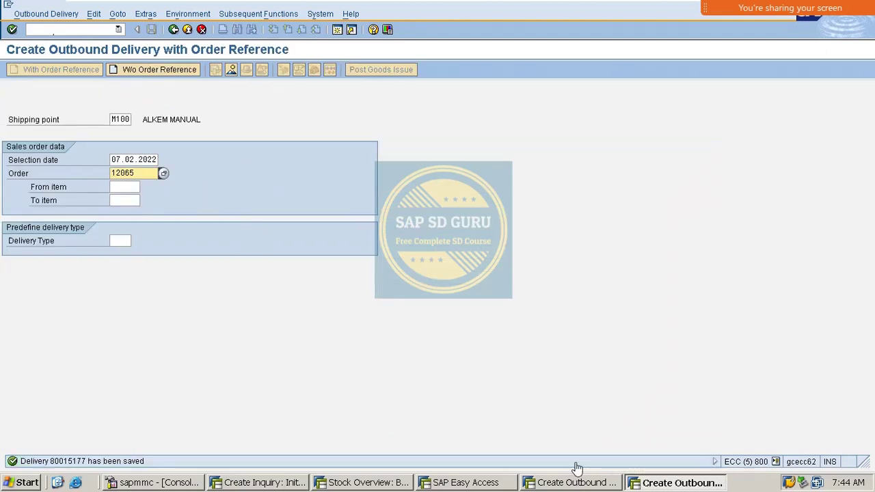
Step: Switch to the stock overview of VAXINE-150, refresh it and examine the customer consignment stock in plant M100
left_click(380, 480)
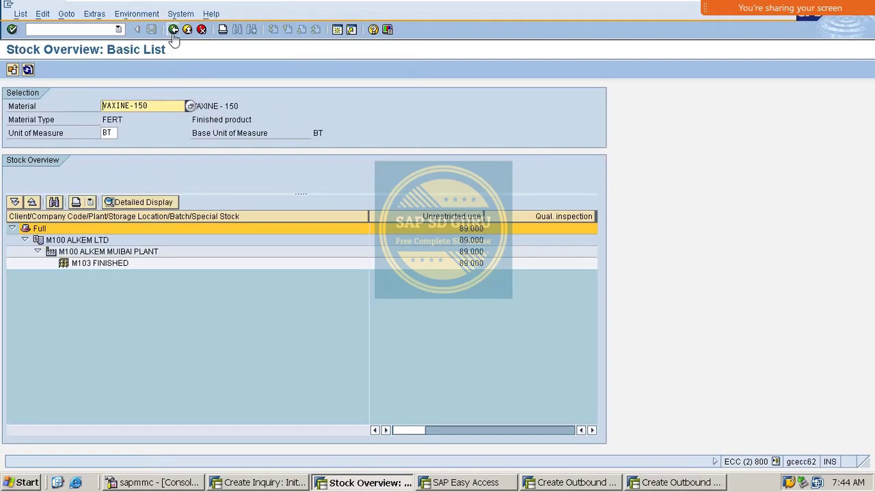
left_click(28, 70)
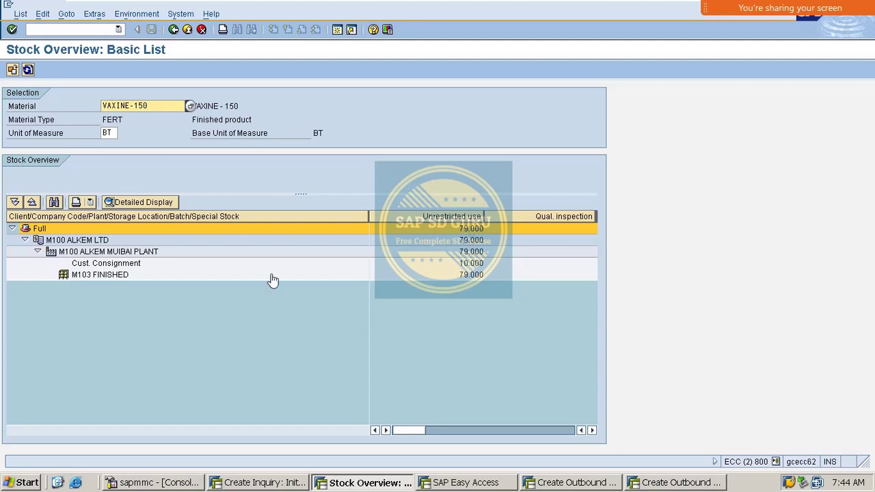
left_click(109, 265)
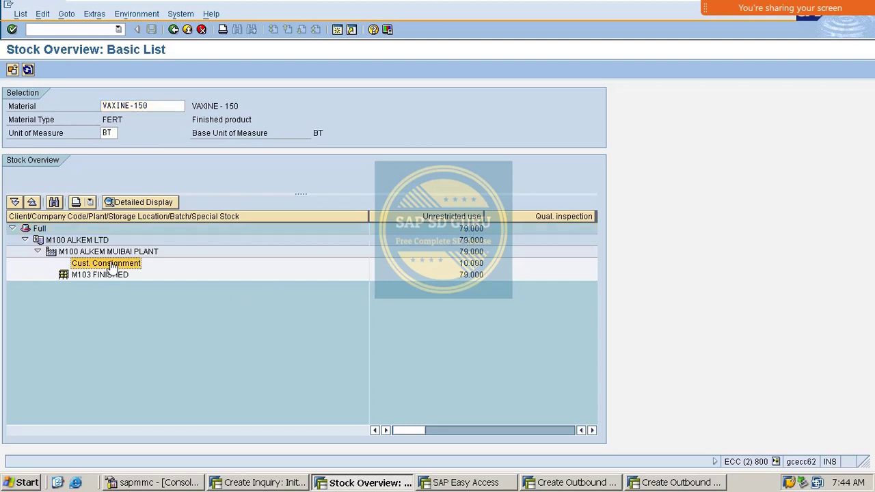
left_click(476, 265)
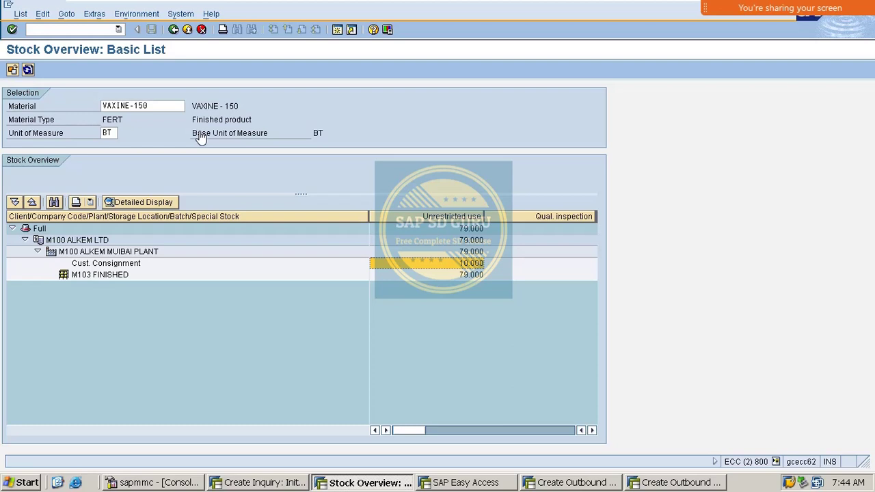
left_click(165, 262)
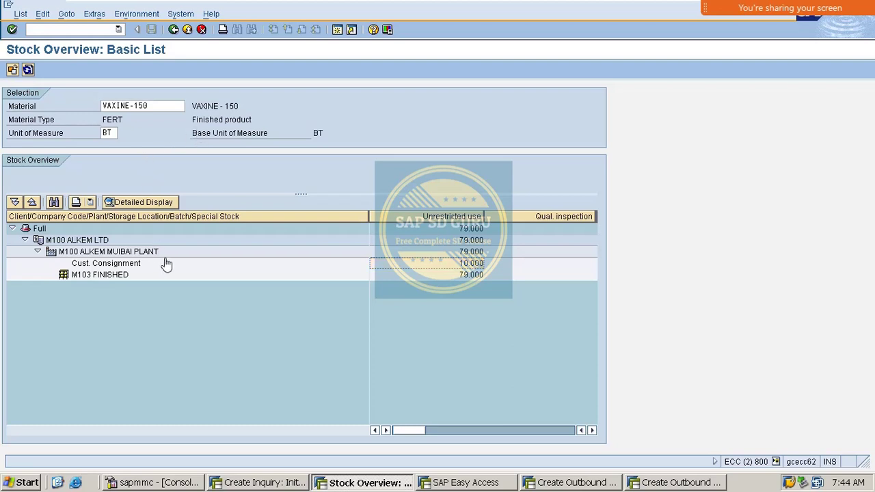
left_click(481, 263)
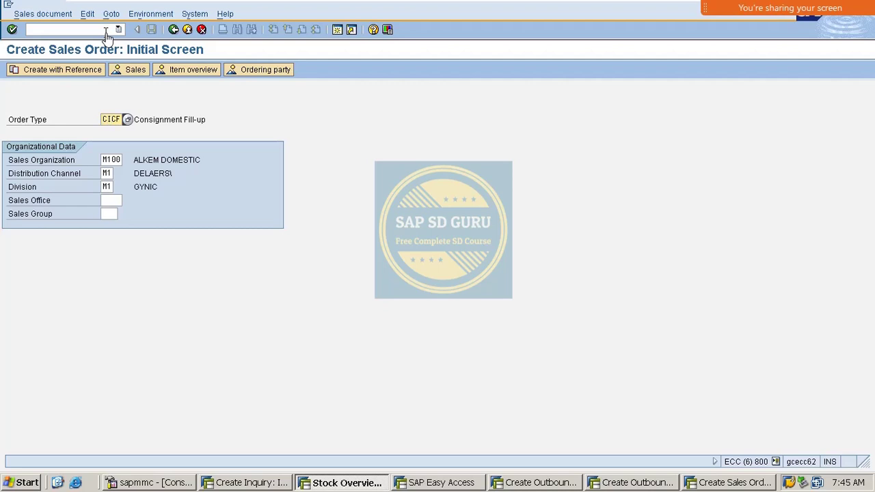
Step: Leave the new sales order for the change transaction (/nva02) and copy the consignment fill-up's order number
key("BackSpace")
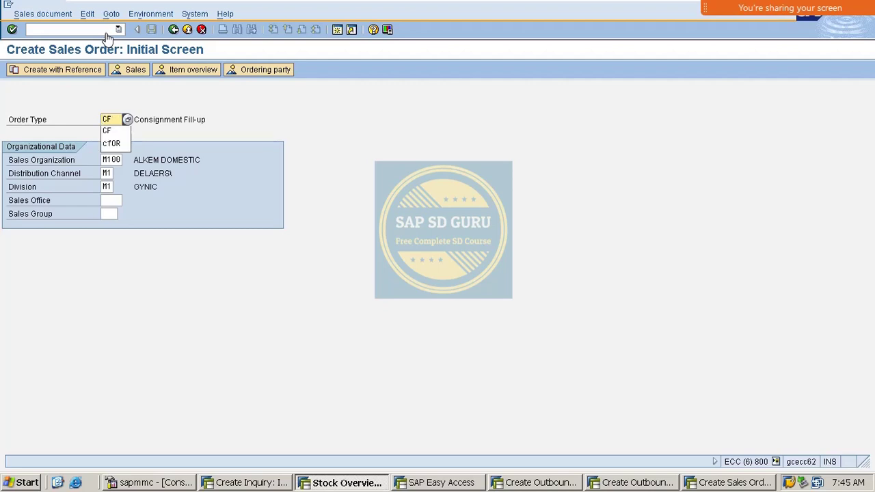
left_click(100, 31)
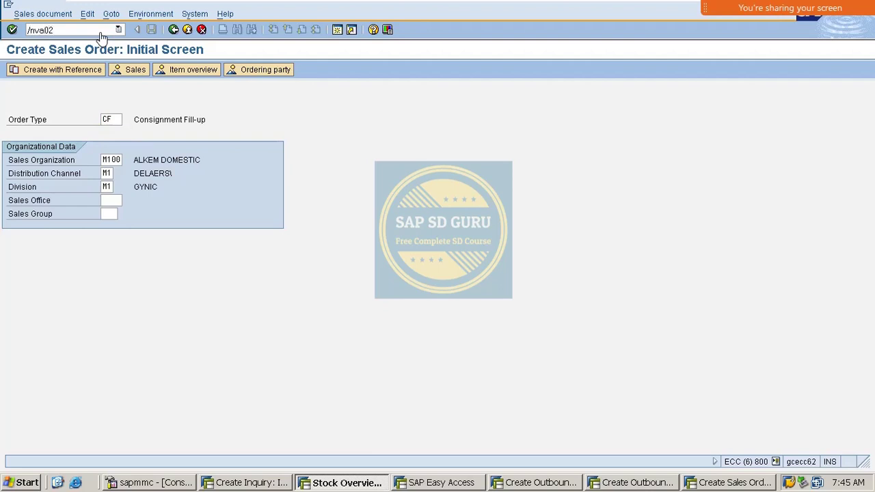
key("Return")
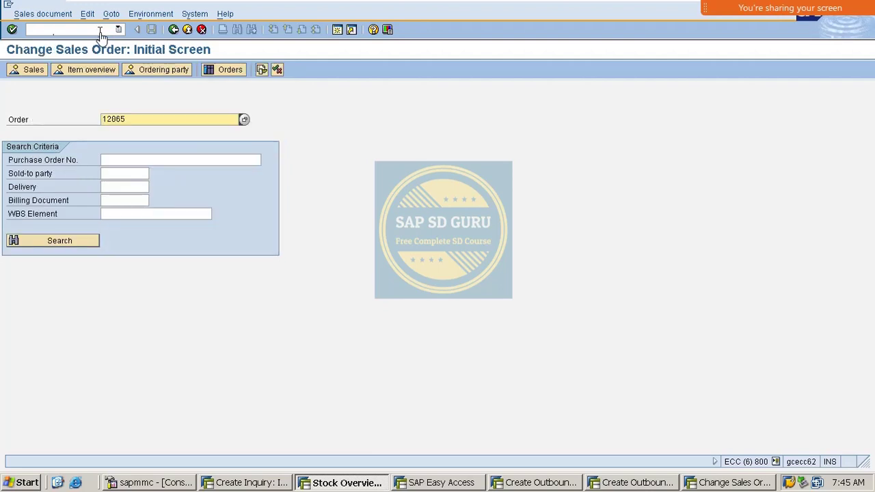
left_click_drag(134, 122, 4, 119)
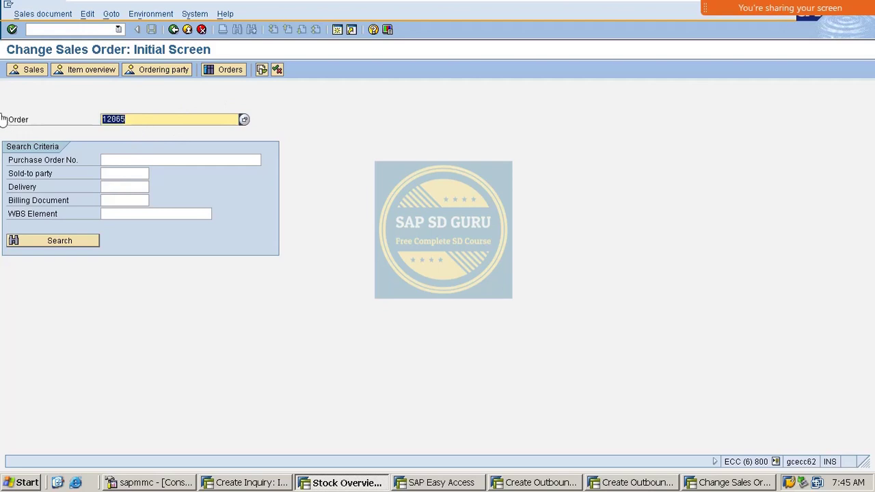
Step: Start a new sales order with order type CI in sales area M100/M1/M1
left_click(77, 32)
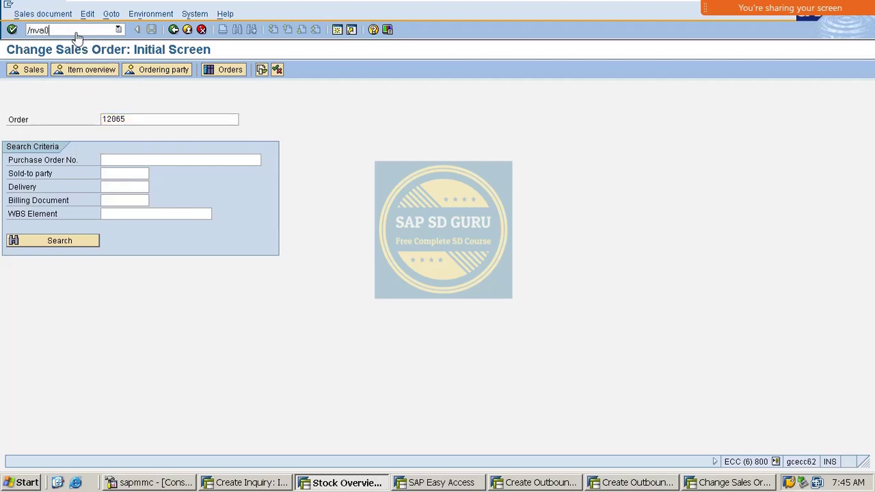
key("Return")
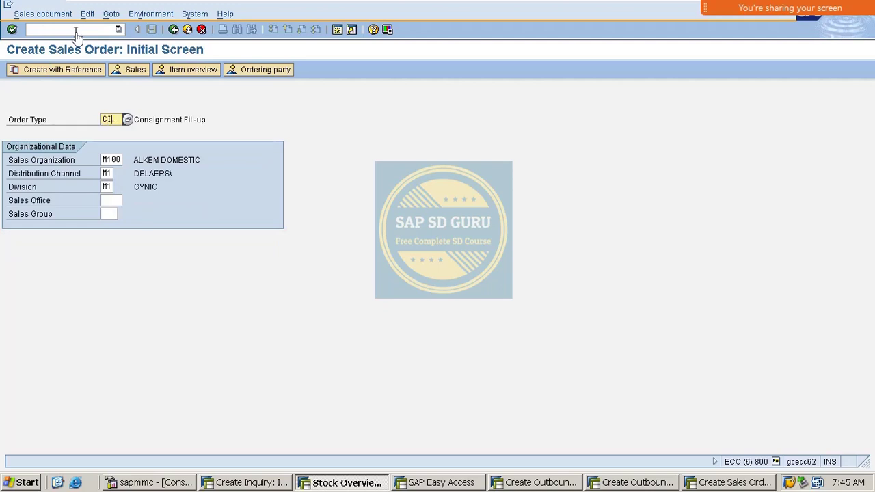
Step: Try to create the CI order with reference to the consignment fill-up, using its order number
left_click(79, 70)
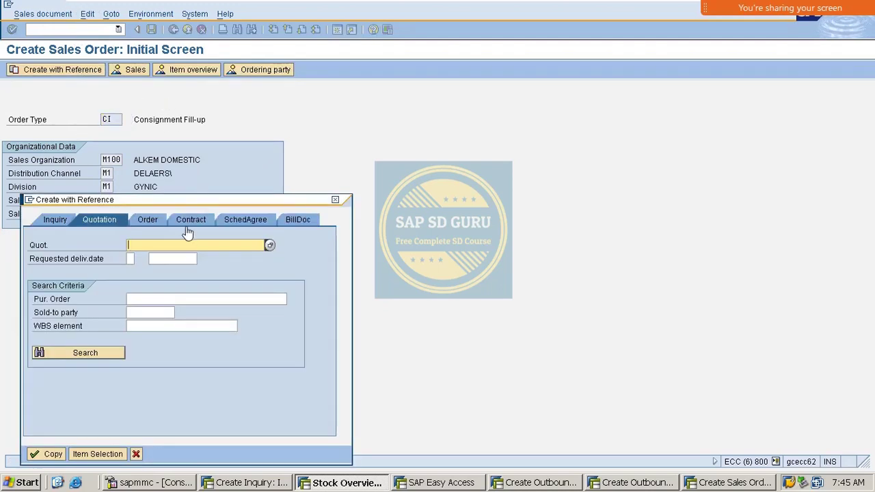
left_click(147, 220)
type("12065")
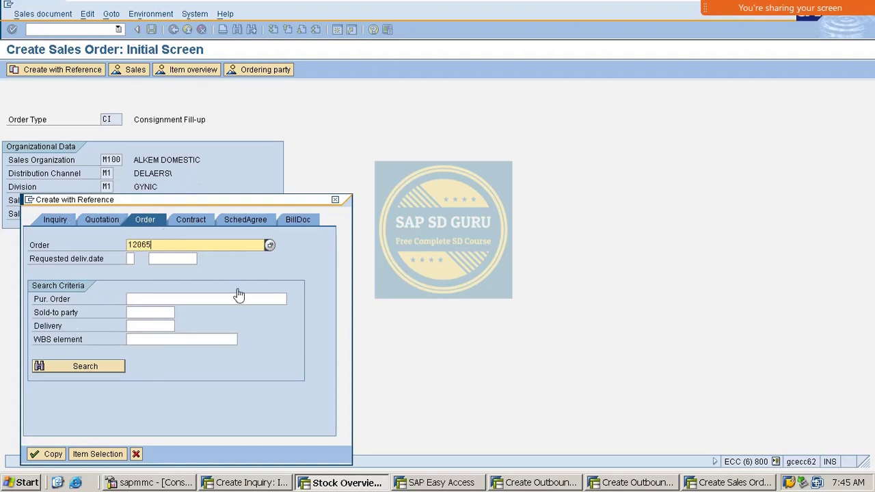
left_click(109, 369)
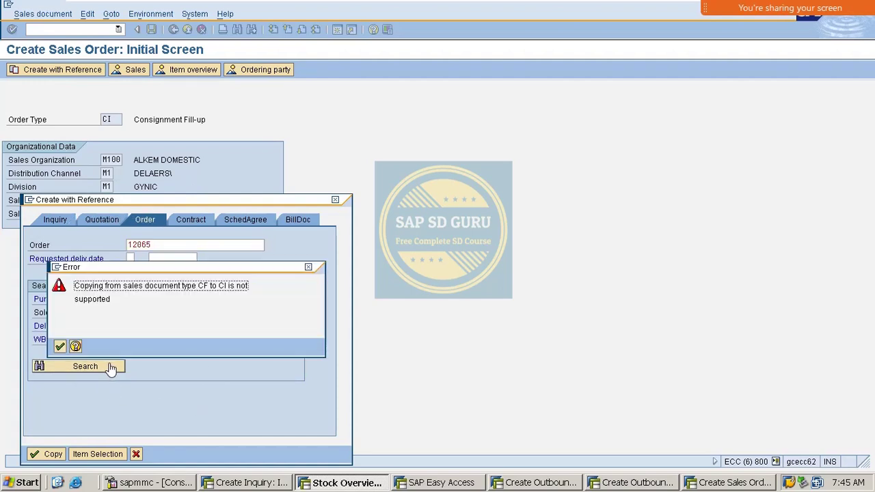
left_click(308, 268)
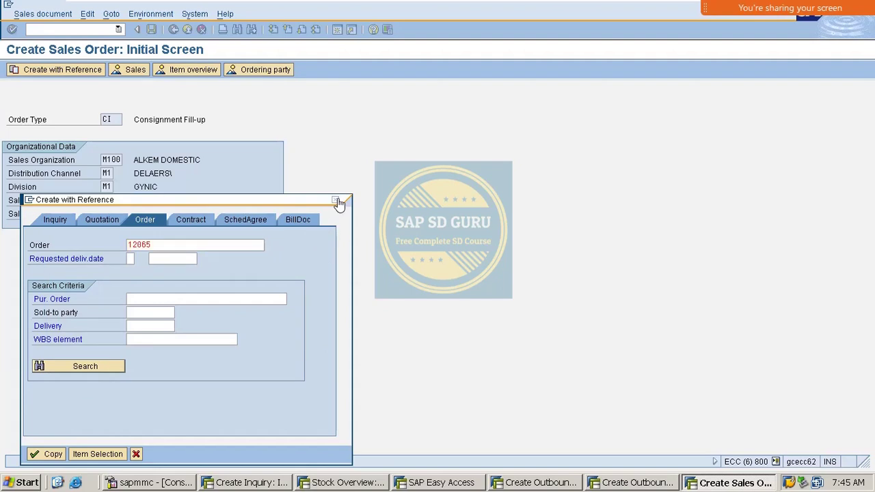
left_click(336, 201)
Step: Start the consignment issue without a reference and fill in the previously used customer number as sold-to party
key("Return")
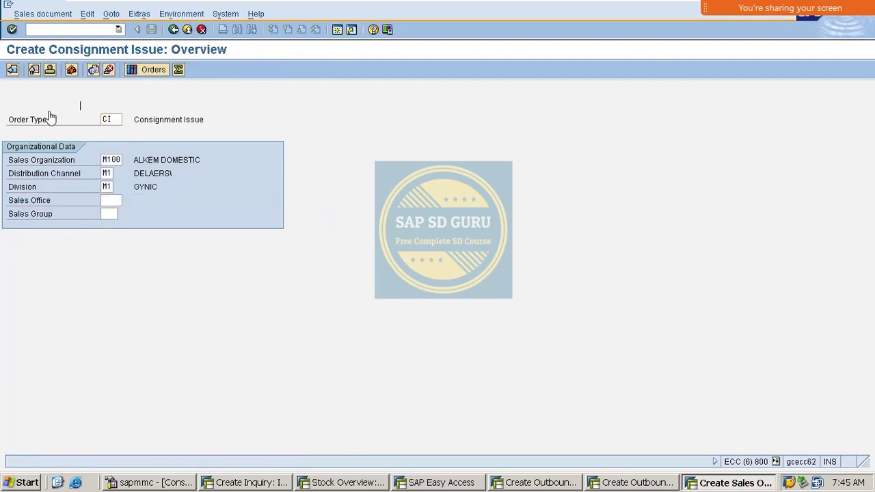
key("Down")
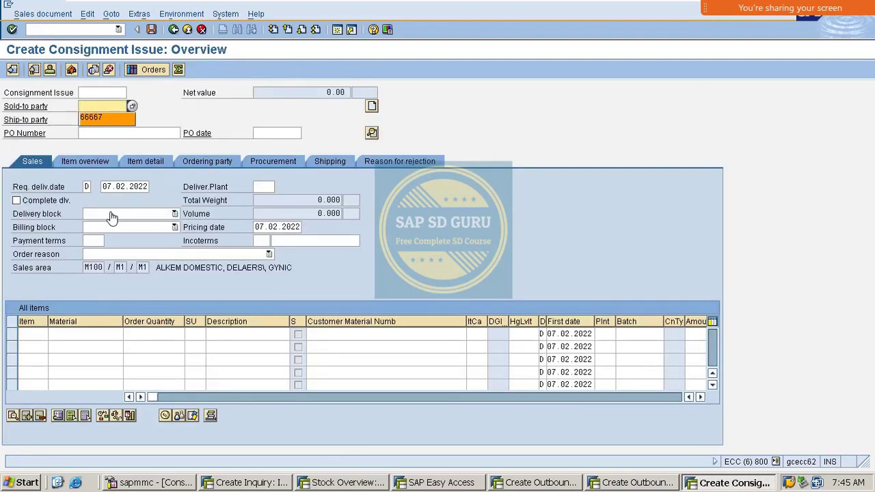
key("Return")
key("Return")
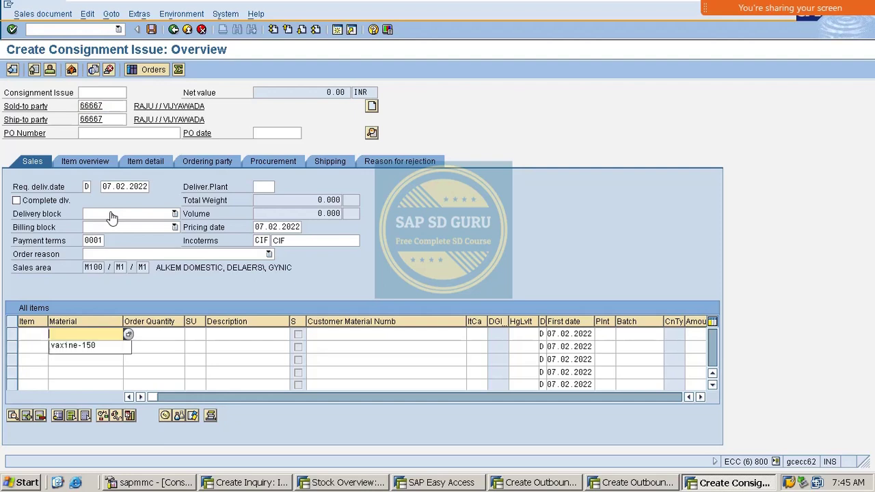
Step: Enter material vaxine-150 as the first item of the consignment issue
key("Down")
key("Return")
key("Tab")
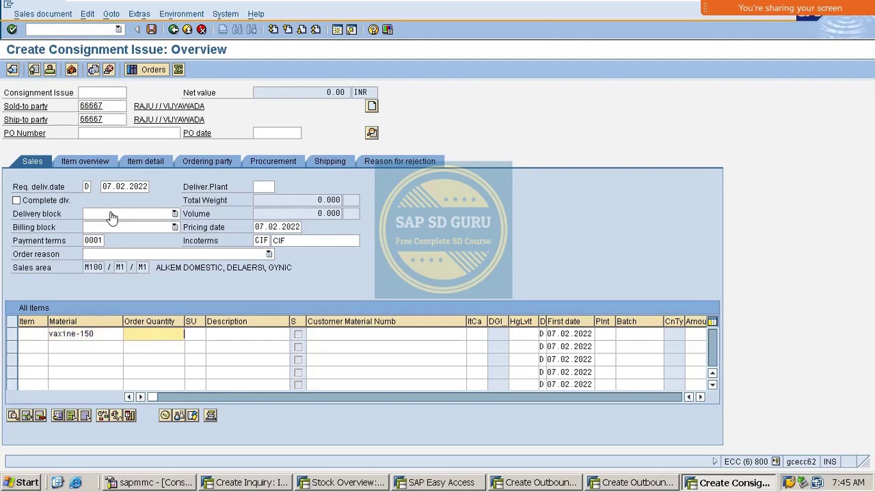
Step: Enter material VAXINE-150 as the consignment issue's first item and set its order quantity to 5
key("Return")
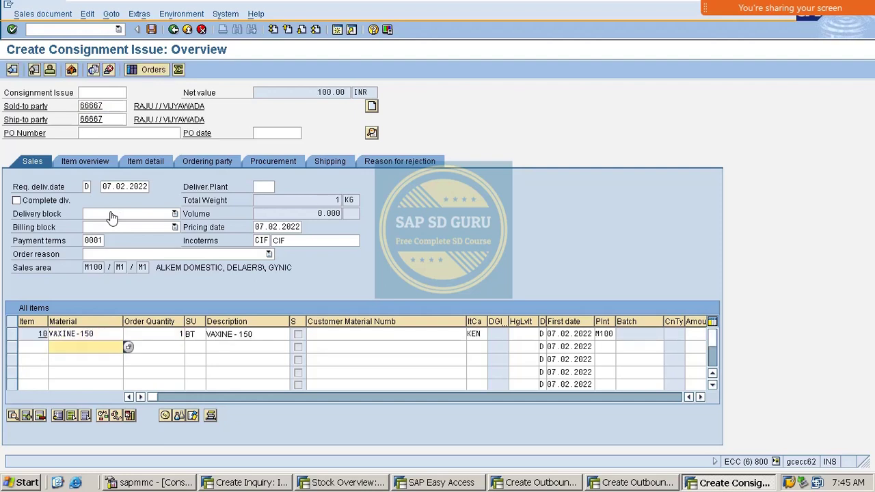
left_click(167, 334)
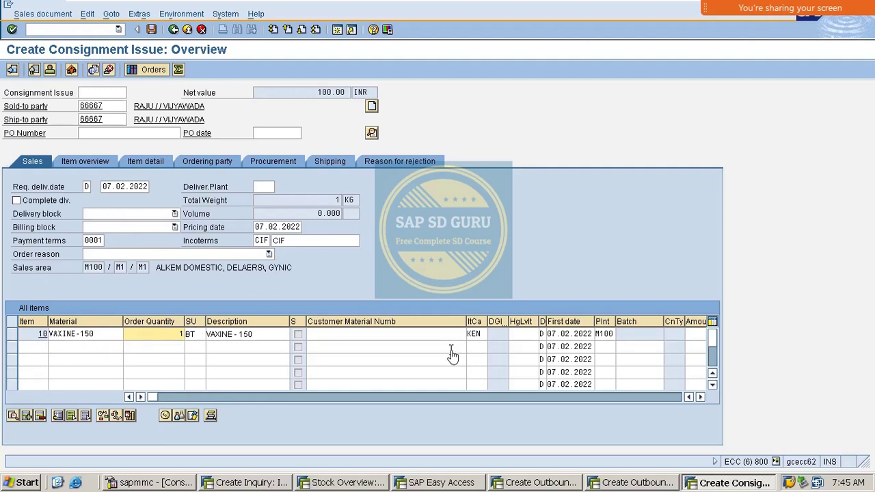
key("BackSpace")
type("5")
key("Return")
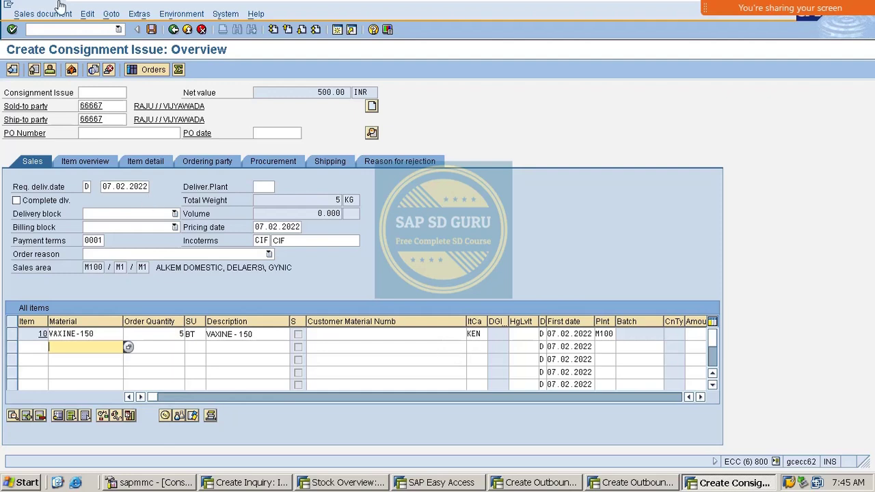
Step: Create the outbound delivery directly from the consignment issue and post its goods issue
left_click(24, 16)
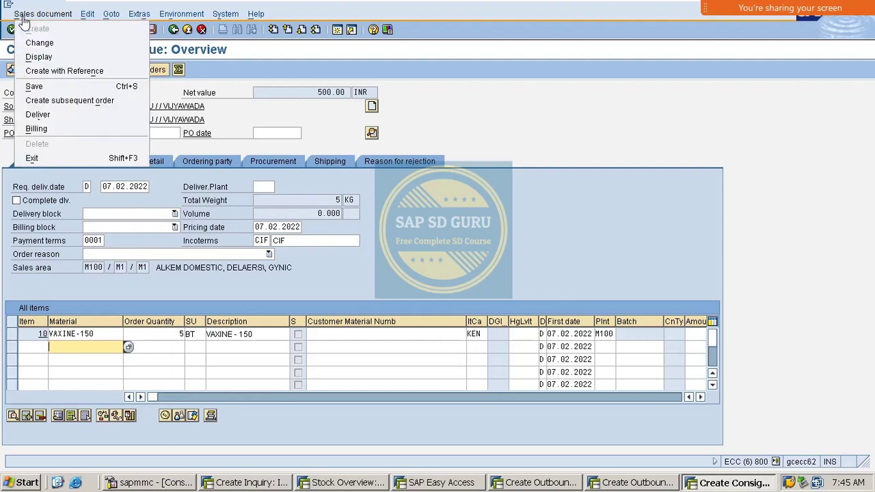
left_click(75, 115)
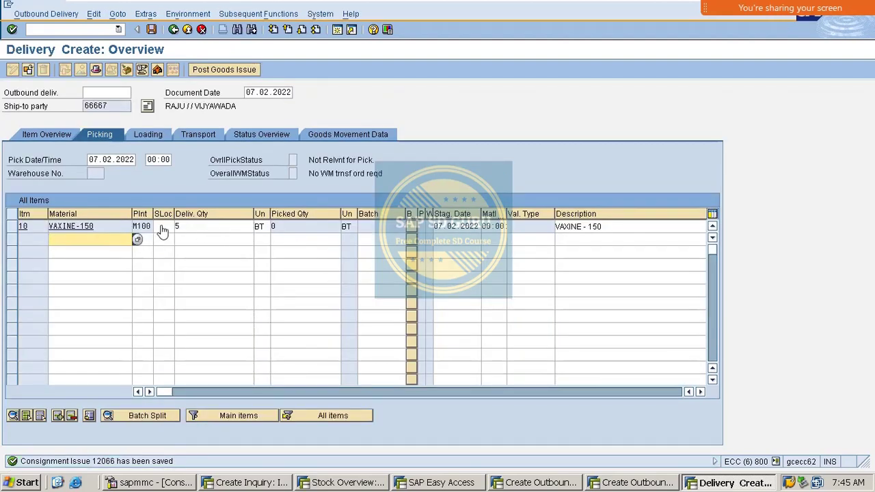
left_click(162, 228)
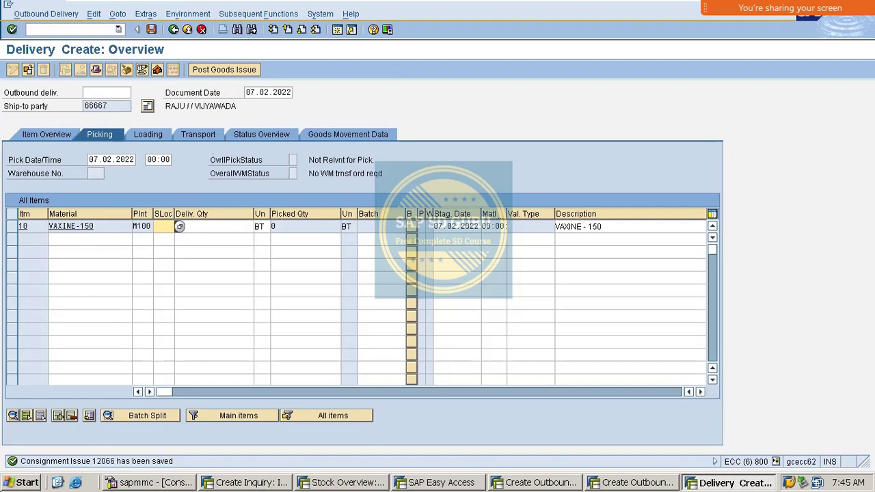
left_click(225, 73)
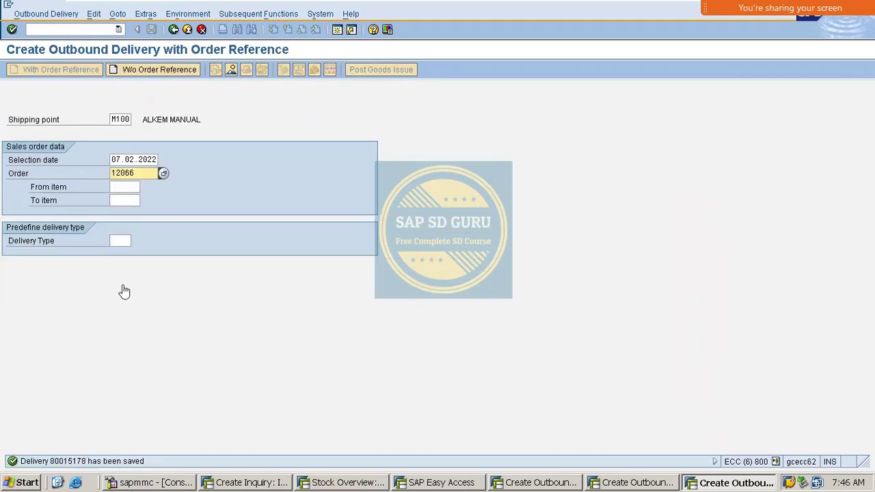
left_click(75, 31)
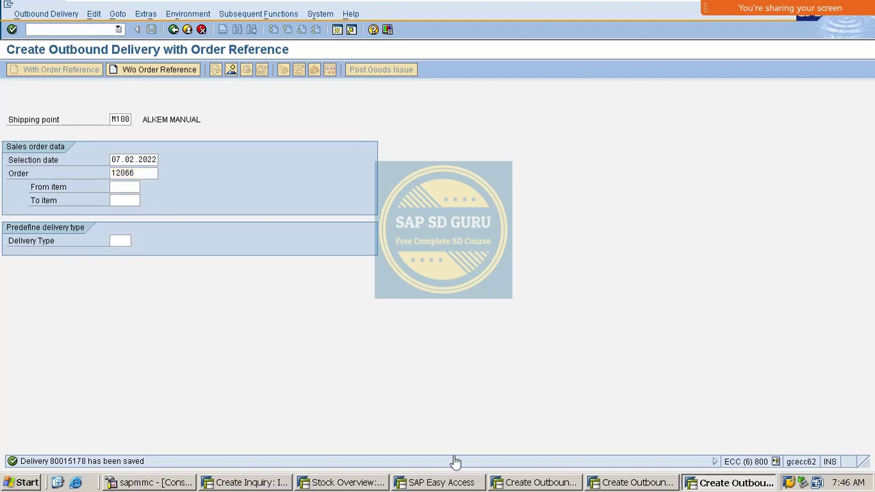
Step: Switch to the VAXINE-150 stock overview, refresh it, and compare total unrestricted-use stock with customer consignment stock
left_click(335, 482)
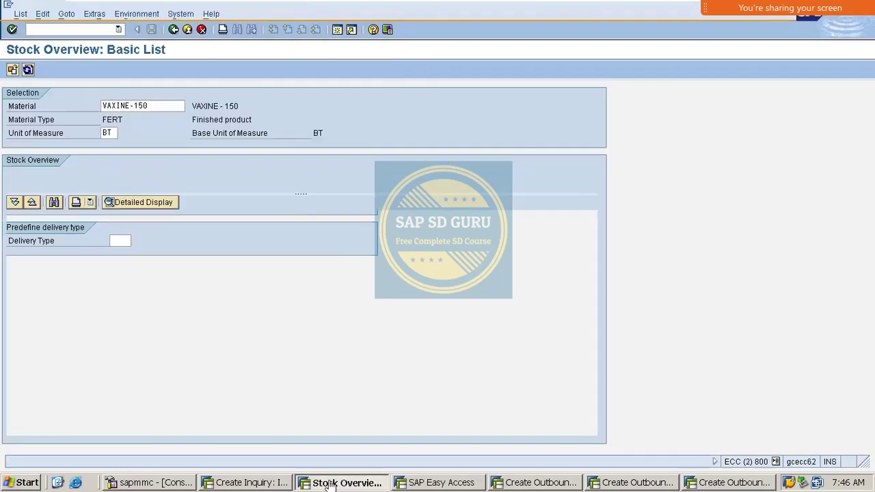
left_click(27, 71)
left_click(28, 71)
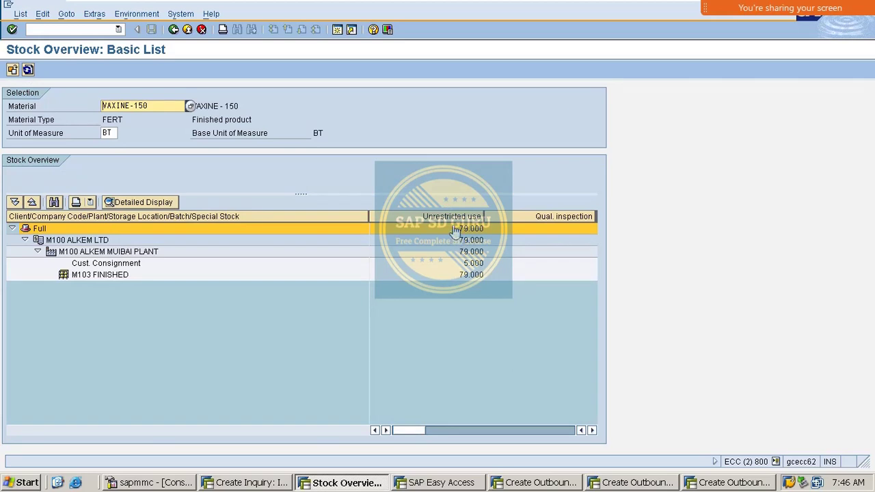
left_click(470, 242)
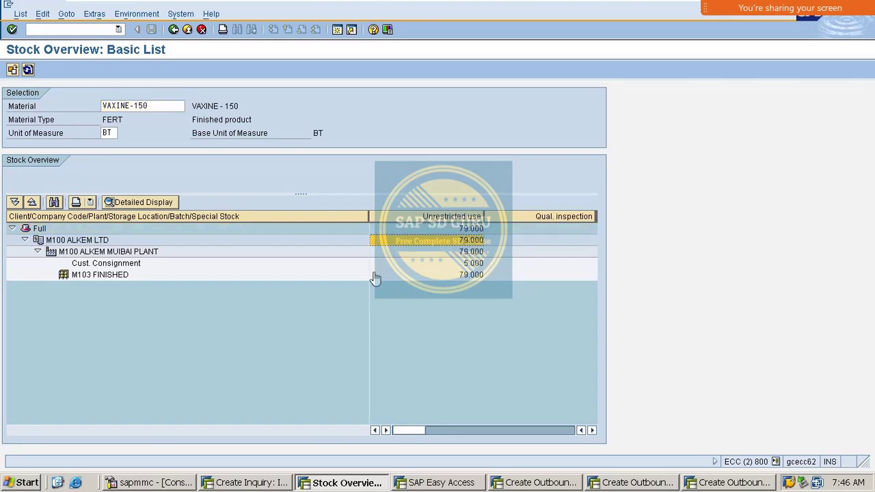
left_click(449, 266)
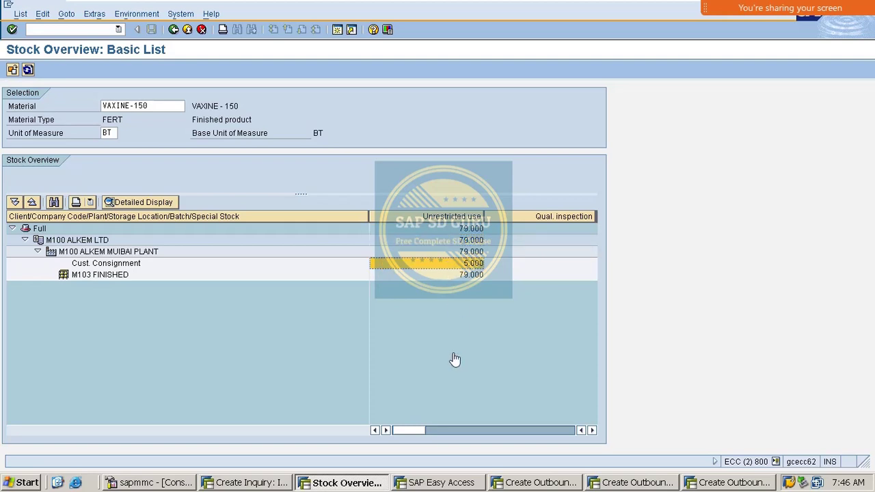
left_click_drag(414, 429, 441, 434)
left_click_drag(495, 438, 379, 427)
left_click(436, 230)
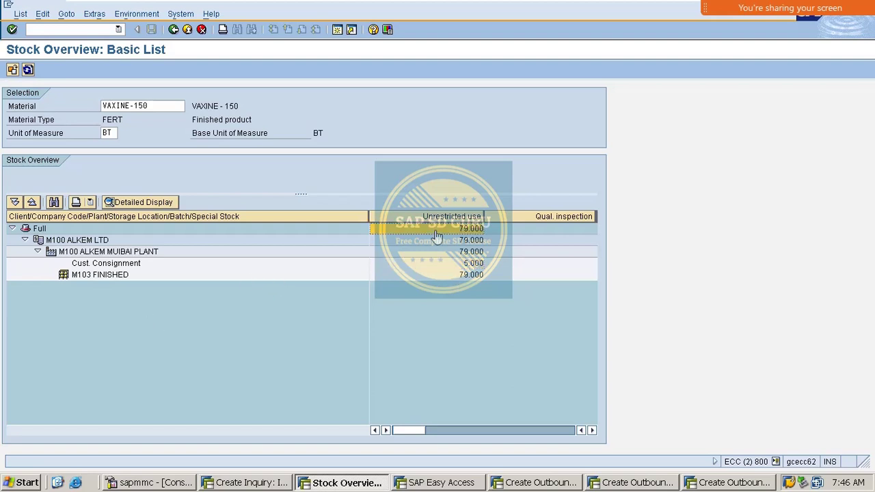
left_click(441, 265)
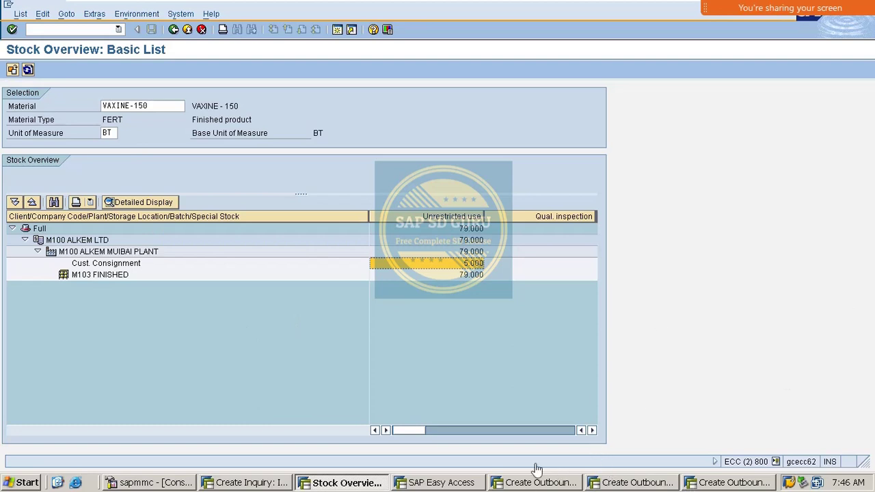
left_click(104, 33)
type("/o")
key("Return")
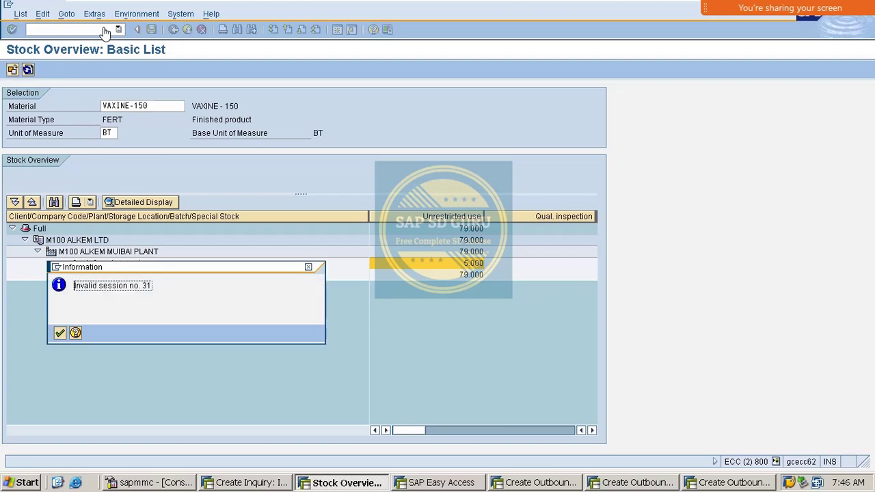
key("Return")
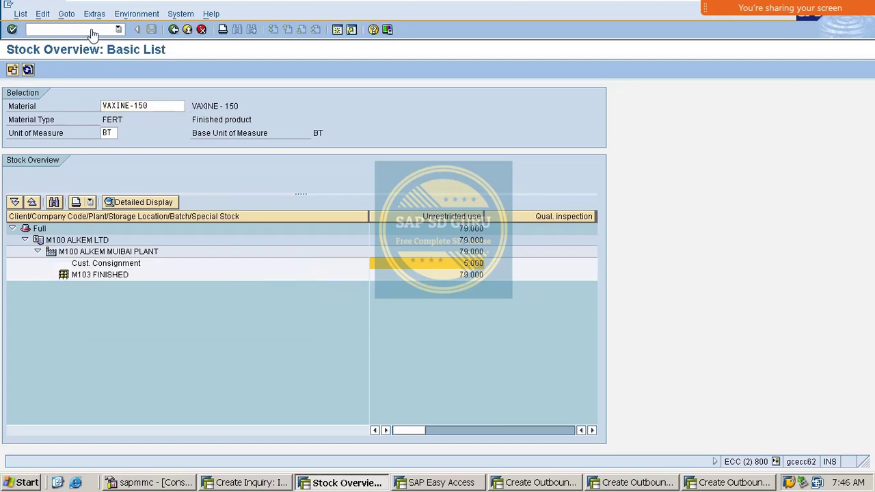
Step: Close the stock overview and the other surplus SAP sessions until only one outbound delivery session remains
type("/i")
key("Return")
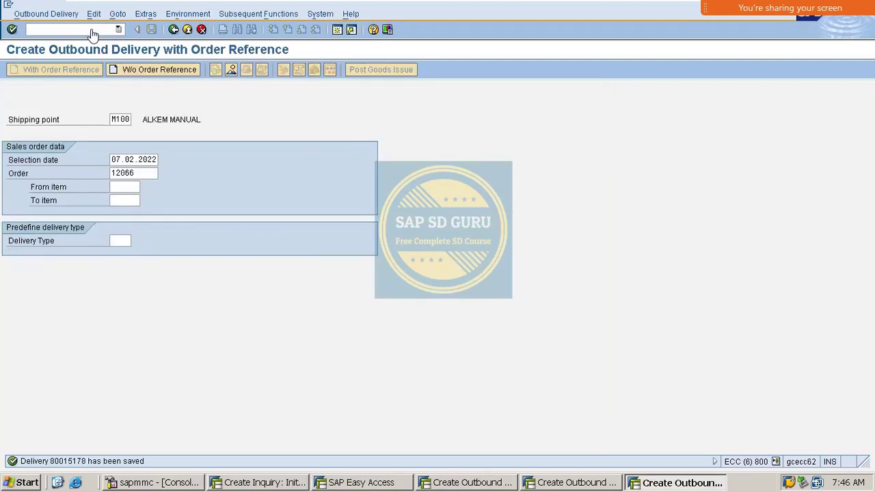
type("/i")
key("Return")
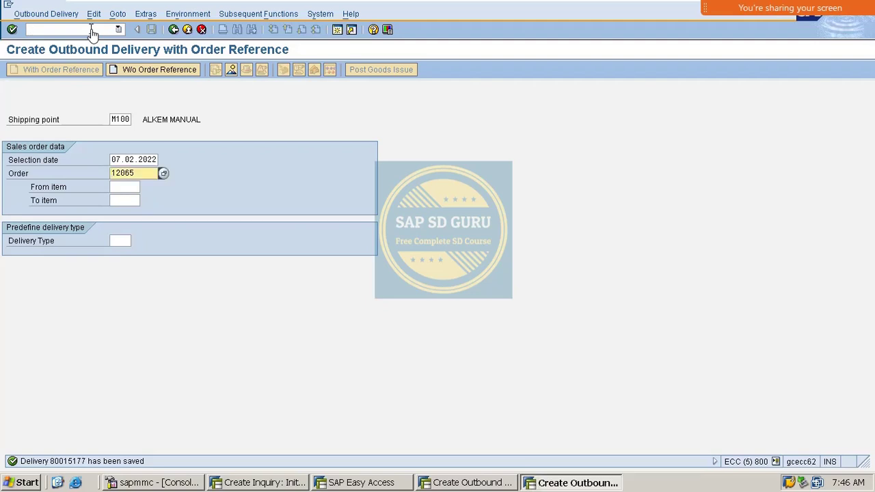
left_click(92, 30)
type("/i")
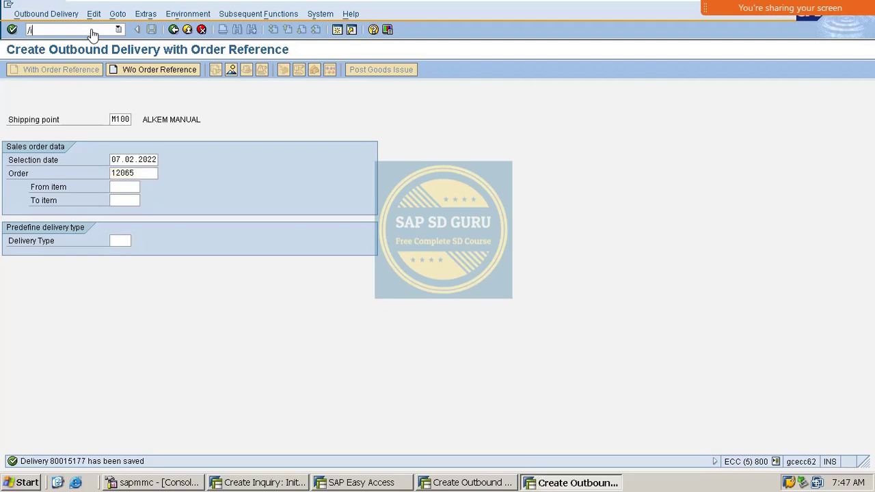
key("Return")
left_click(92, 30)
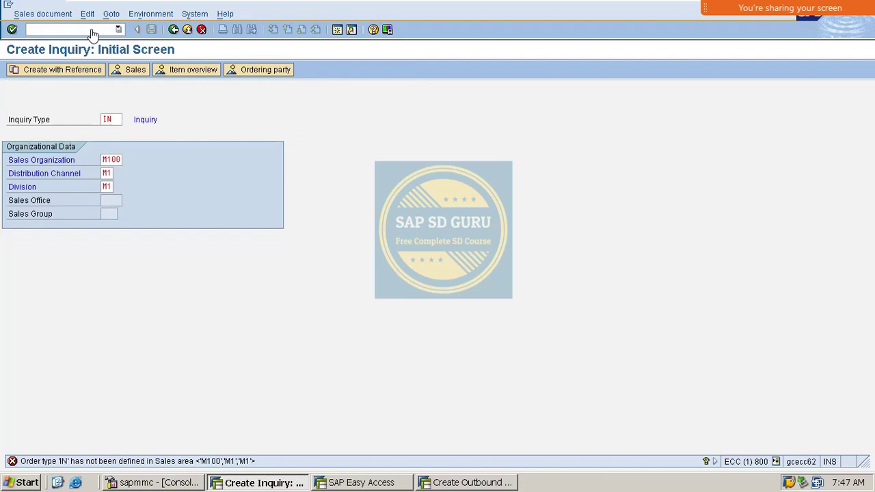
type("/i")
key("Return")
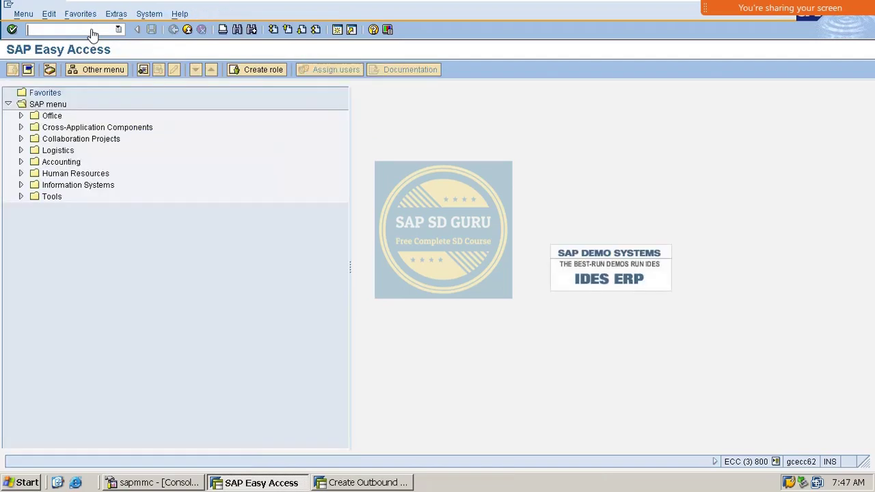
type("/i")
key("Return")
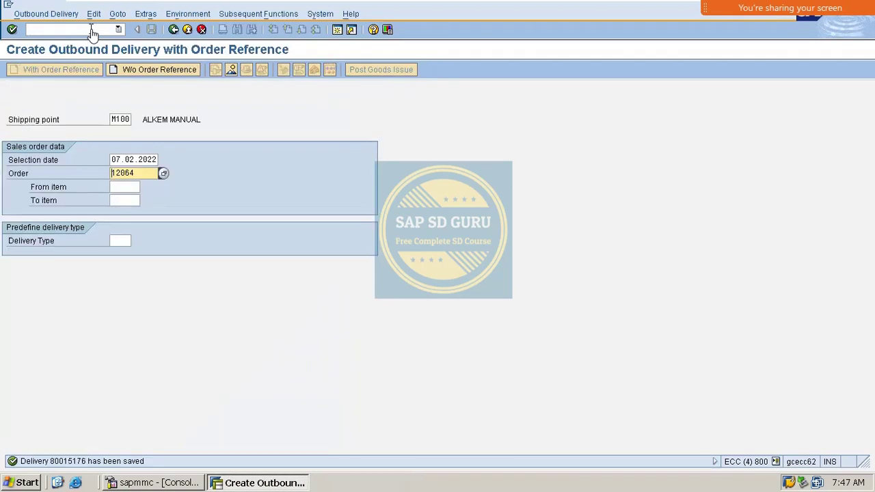
Step: Open the item category maintenance transaction VOV7 in a new session
left_click(42, 33)
type("/ovov7")
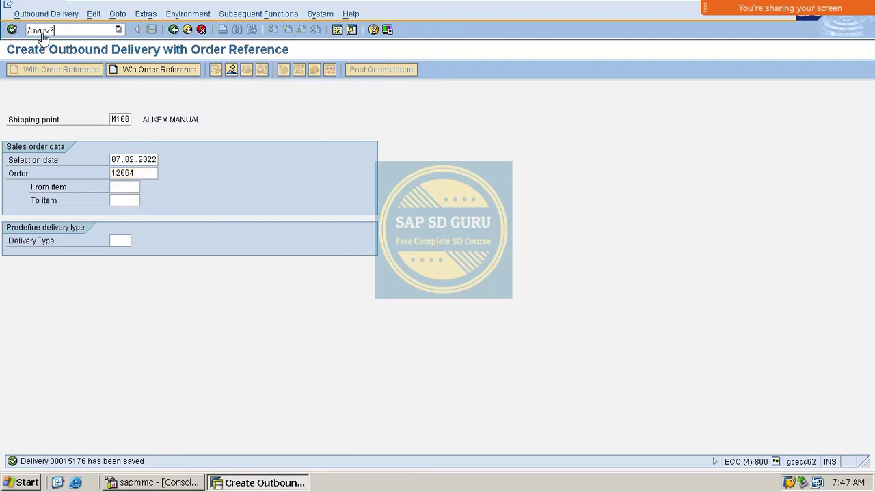
key("Return")
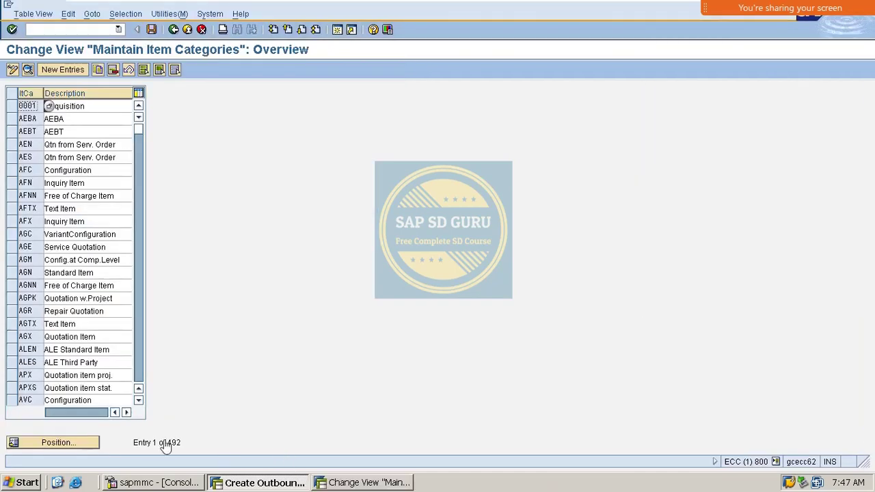
Step: Locate item category TAN, open its details, and examine its Special Stock setting
left_click(78, 448)
type("tan")
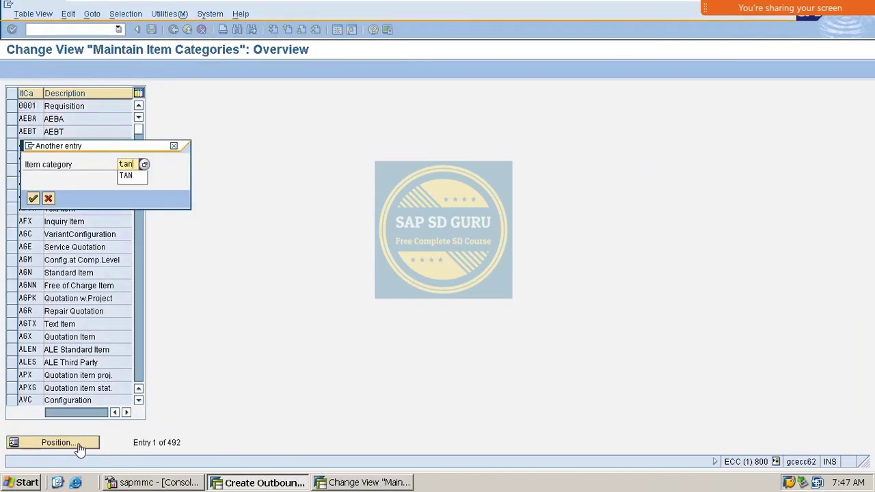
key("Return")
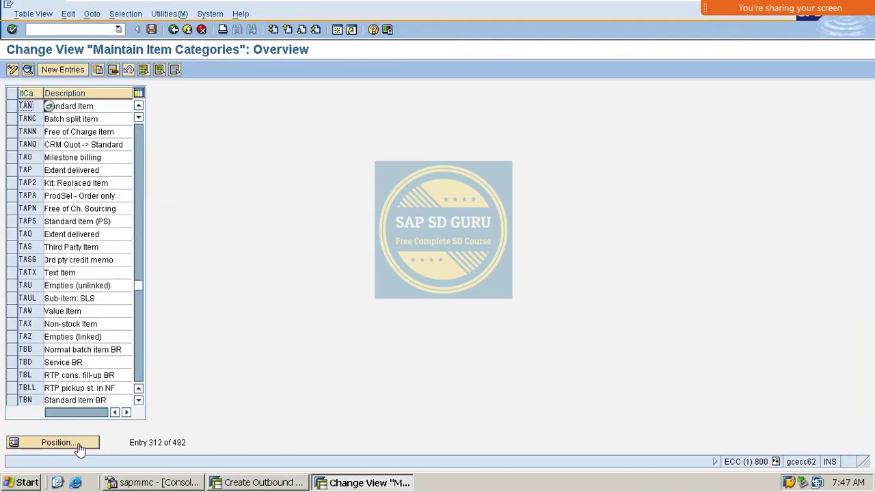
double_click(35, 107)
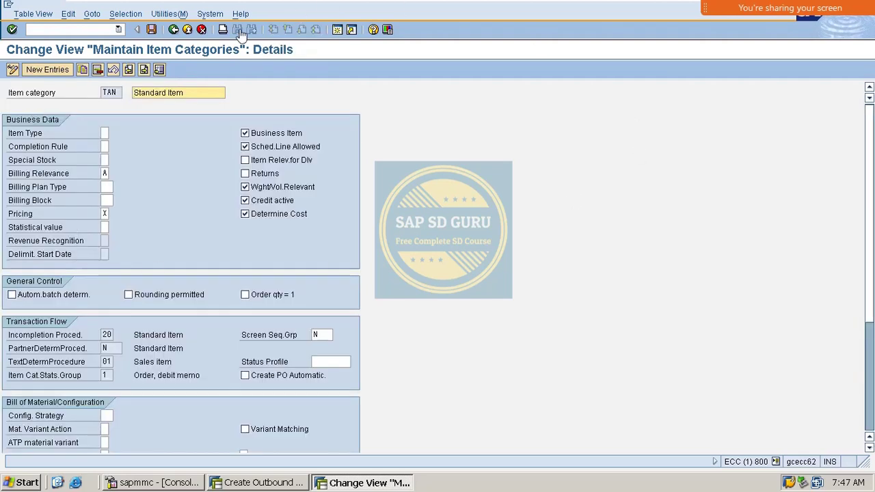
left_click(106, 162)
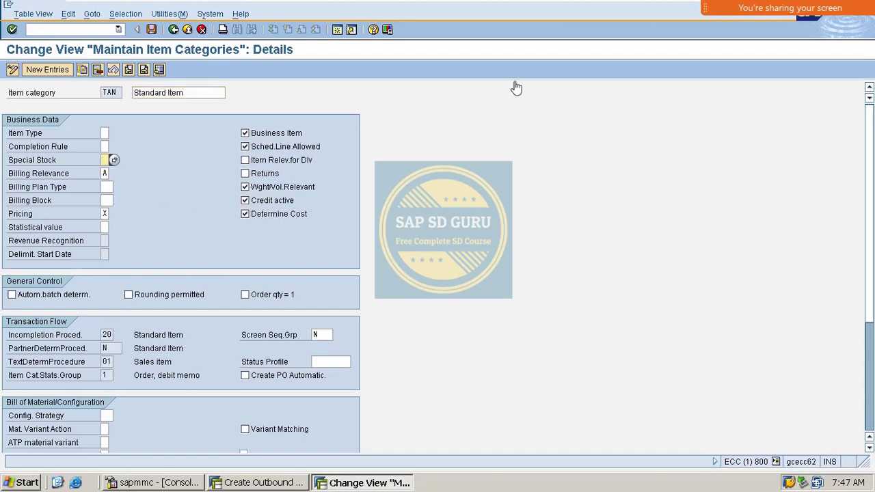
double_click(121, 95)
left_click(105, 160)
Step: Return to the item category list, open the details of KEN, and examine its Special Stock indicator
left_click(173, 30)
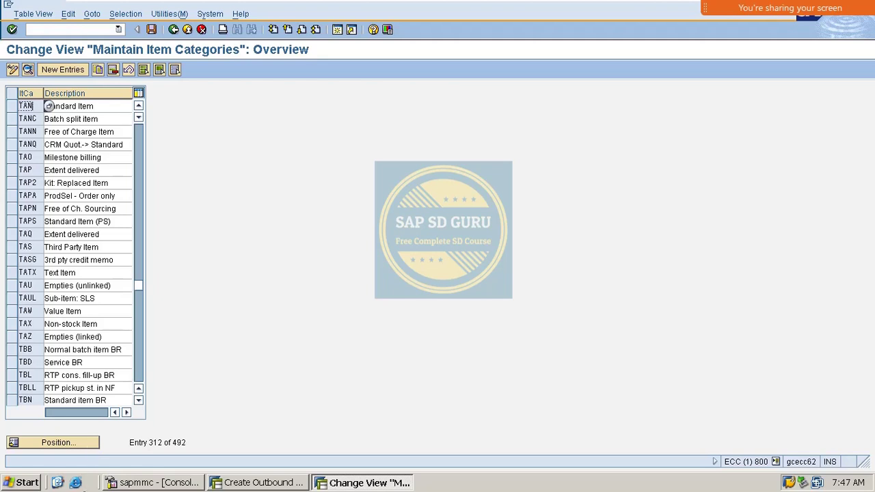
left_click(52, 453)
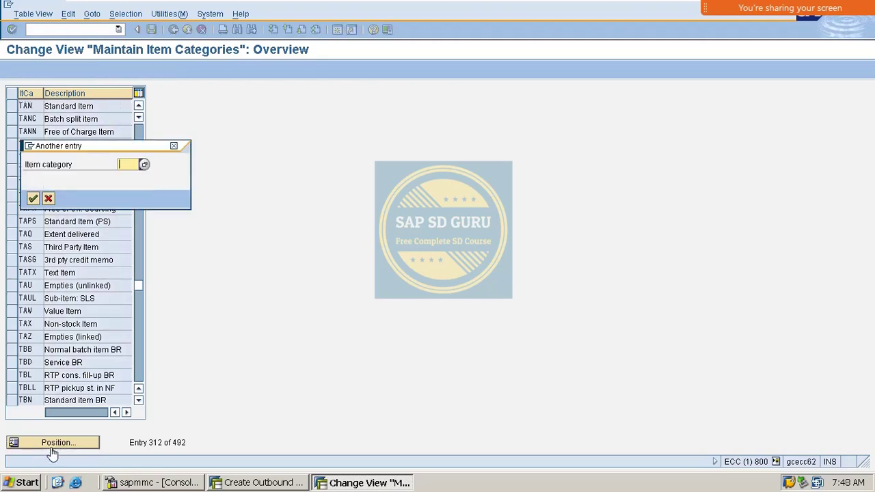
type("KEN")
key("Return")
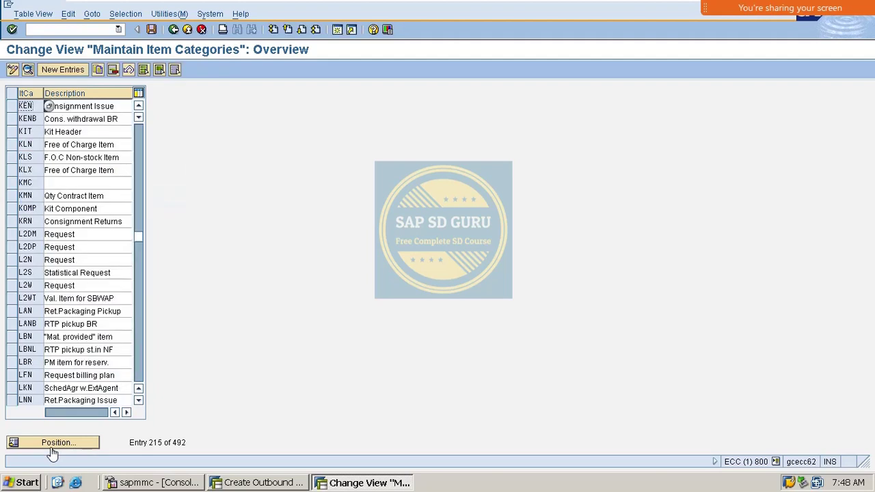
double_click(27, 108)
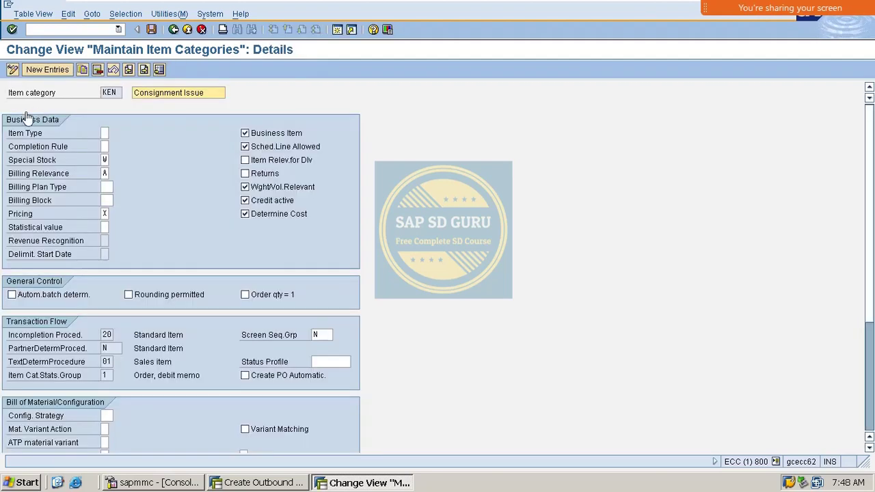
left_click(105, 160)
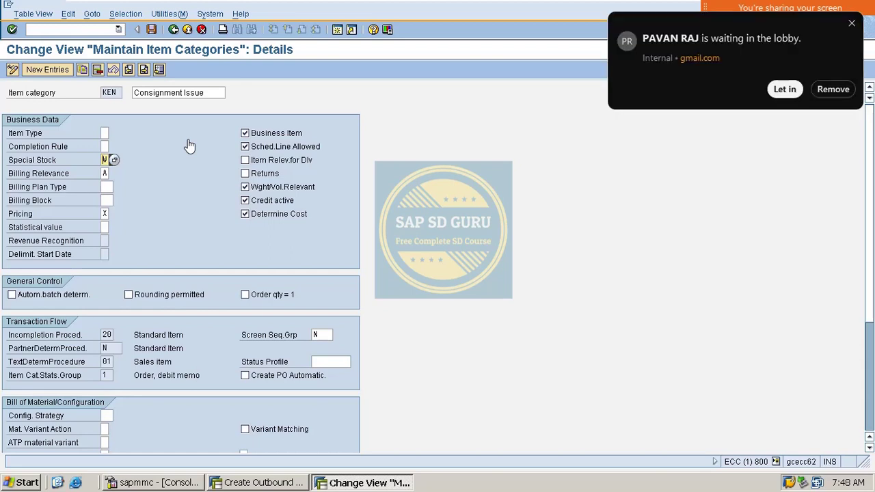
left_click(778, 90)
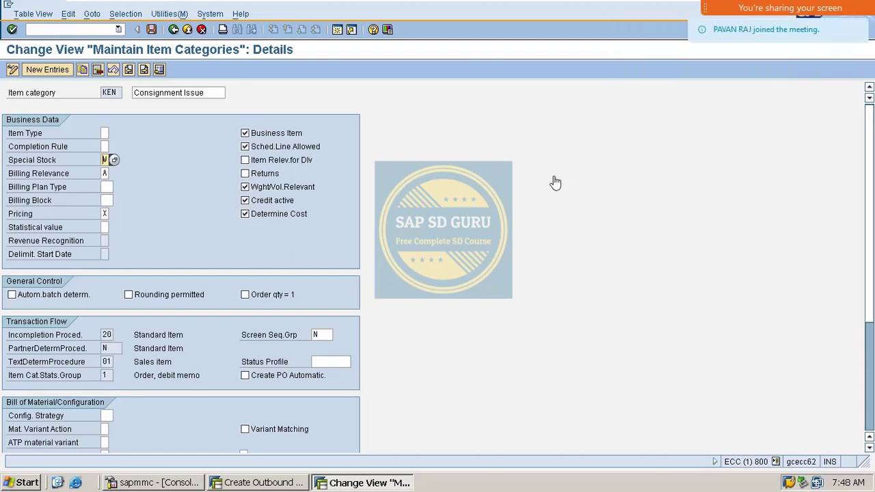
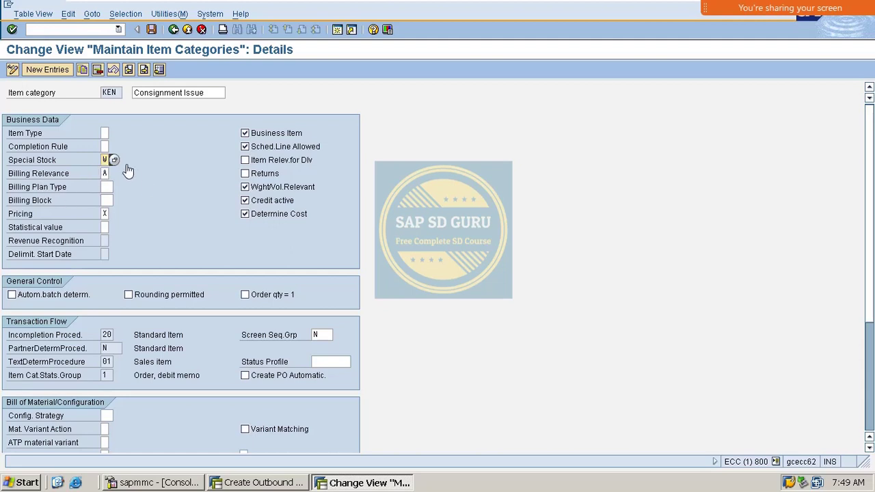
Step: Examine the possible Special Stock indicators for item category KEN alongside its details, and close the value list
left_click(115, 162)
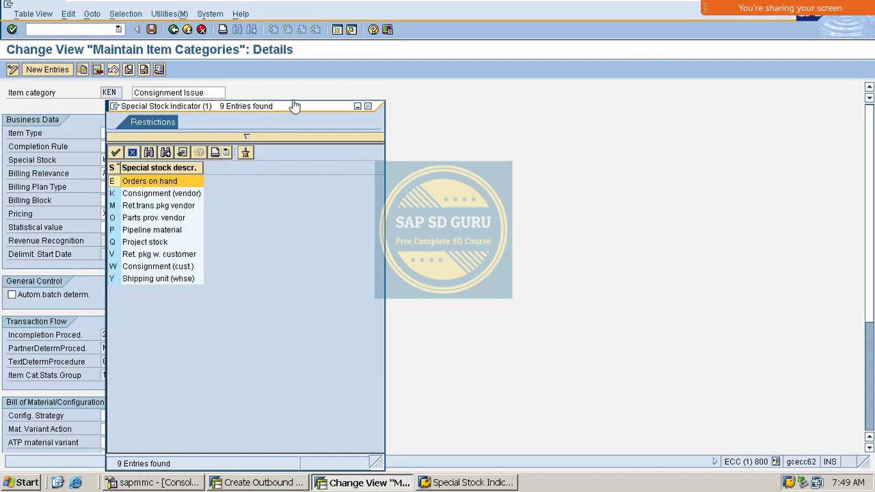
left_click_drag(294, 106, 620, 116)
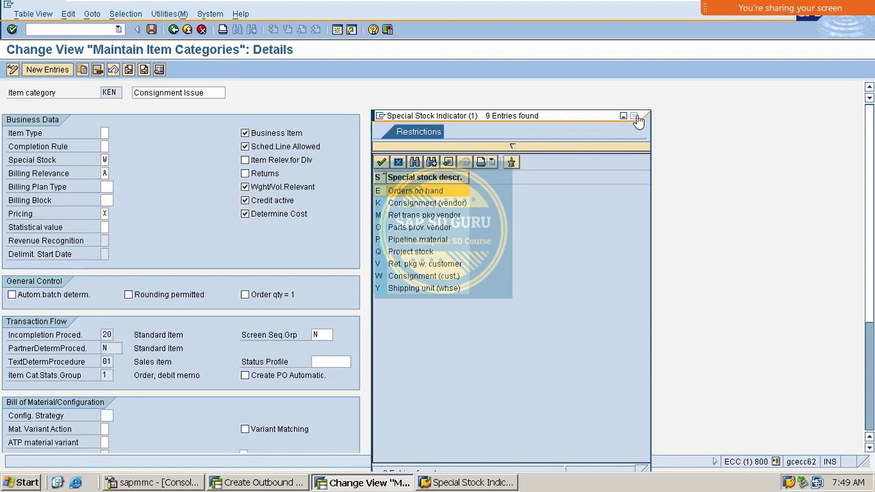
left_click(633, 116)
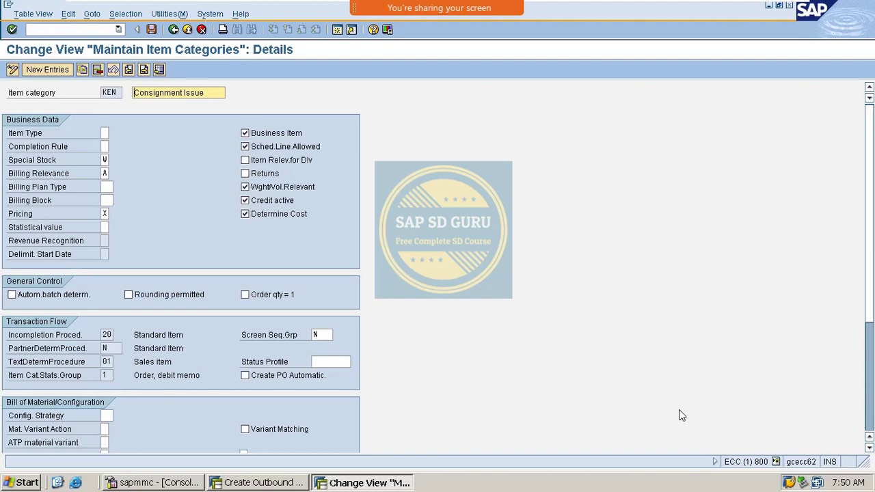
scroll(815, 433, "down", 1)
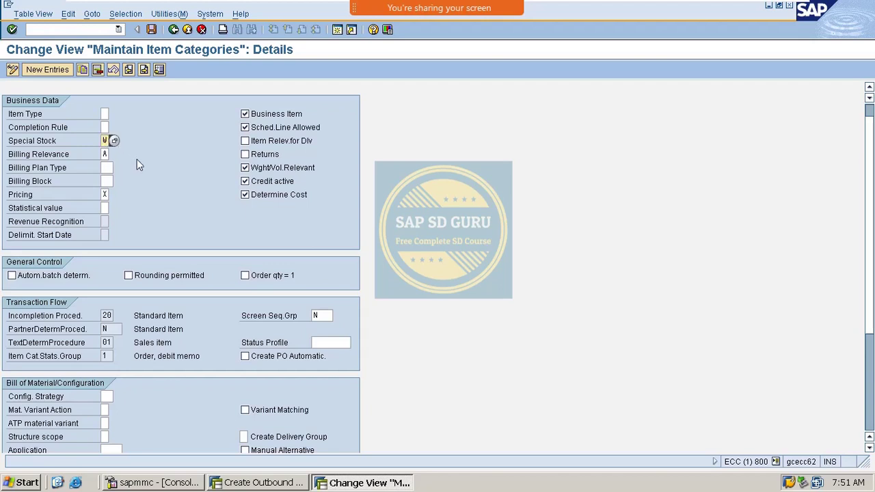
left_click(114, 140)
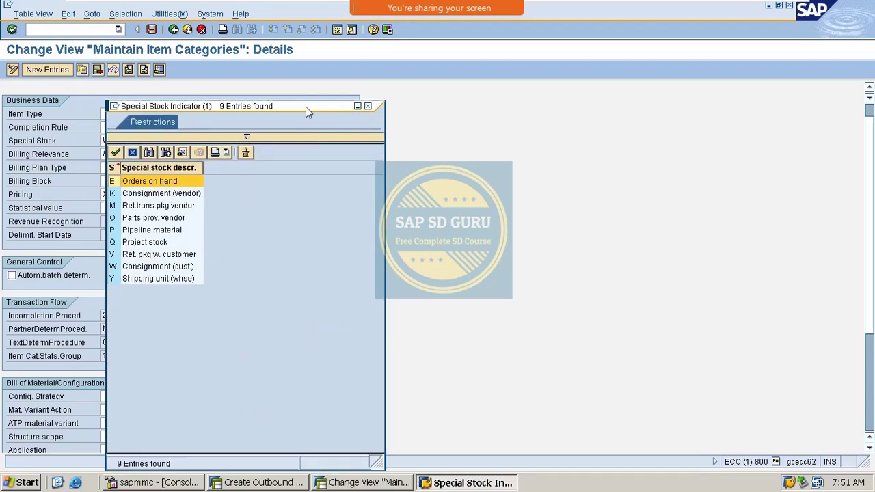
left_click_drag(305, 106, 642, 72)
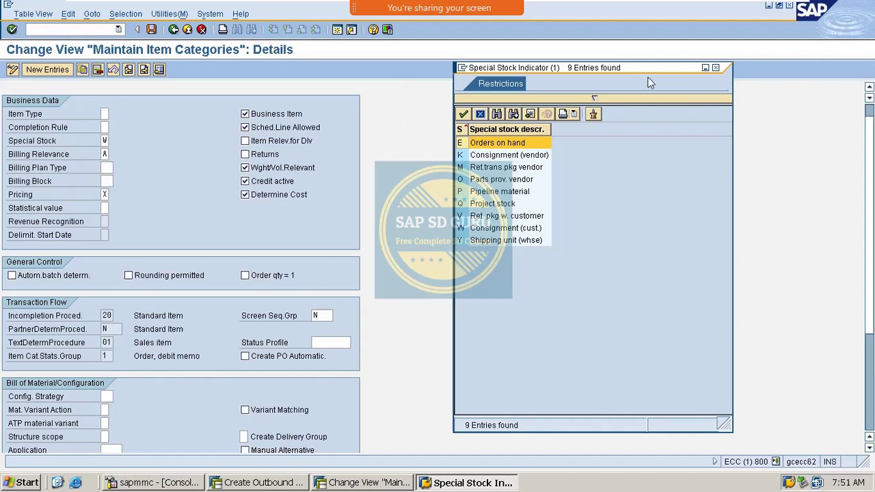
left_click(715, 68)
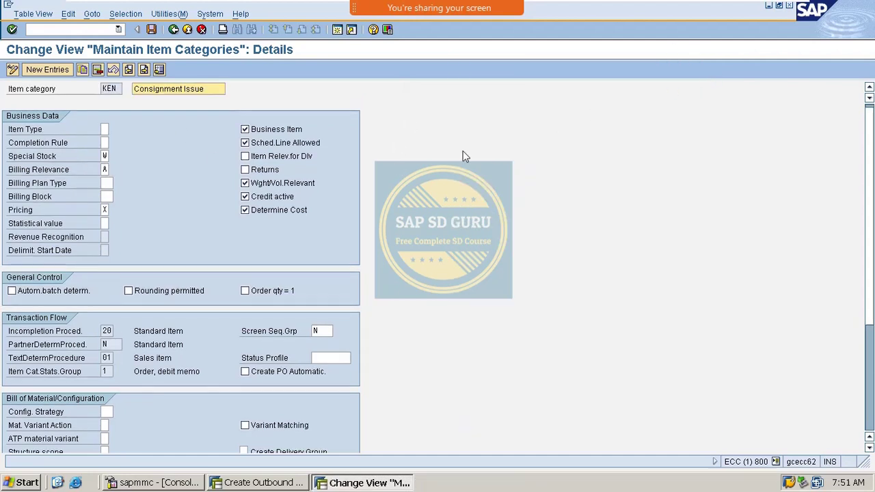
Step: Examine the Billing Relevance options for KEN, highlighting B for order-related billing, and close the value list without choosing one
left_click(107, 170)
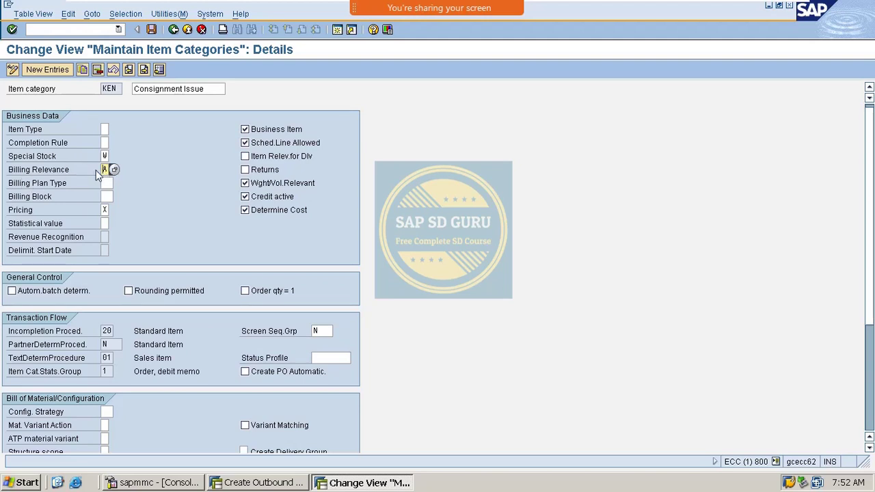
key("F4")
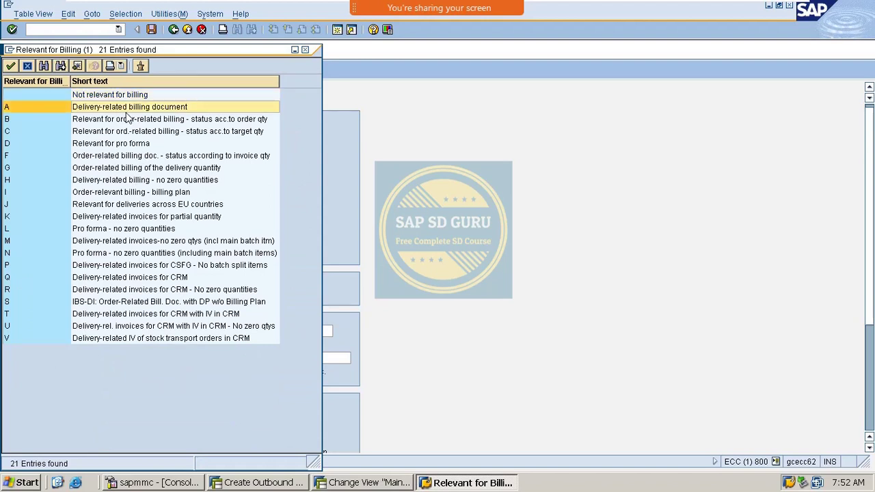
left_click(88, 120)
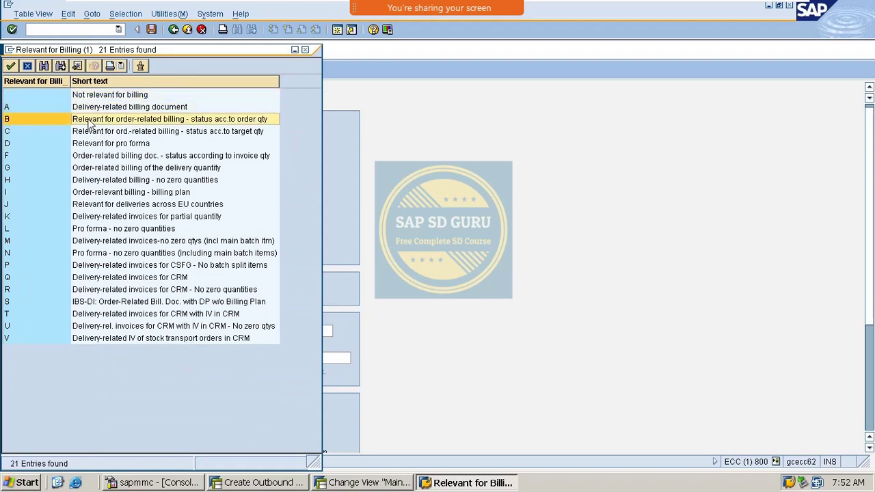
left_click(305, 50)
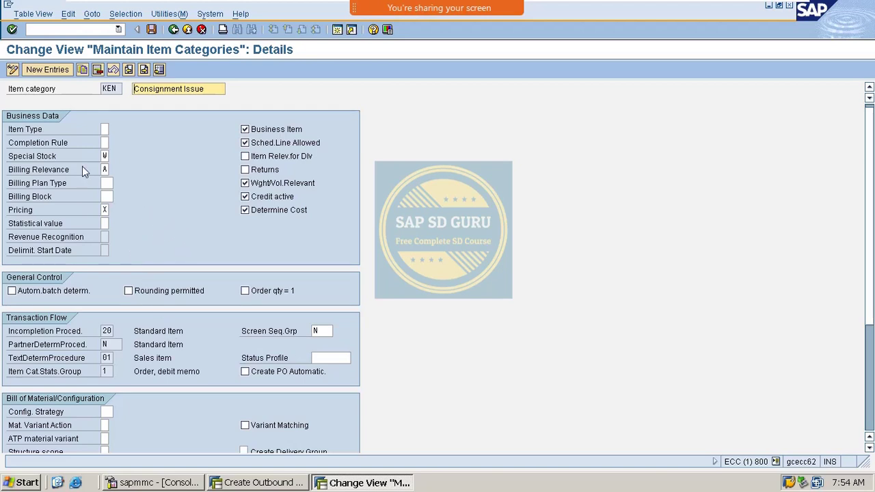
left_click(105, 167)
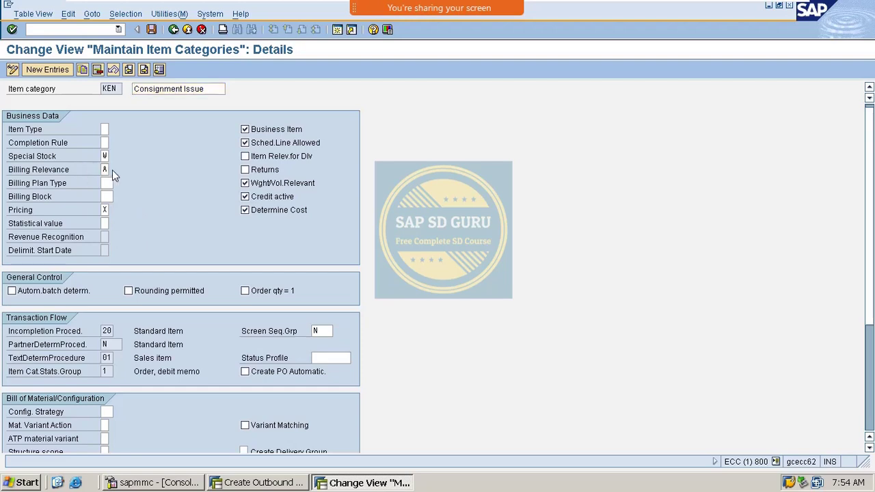
left_click(112, 170)
left_click(305, 49)
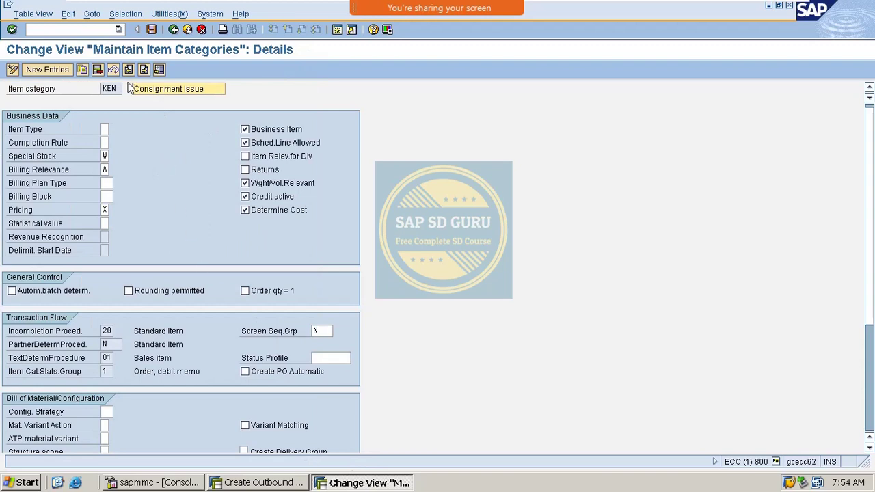
Step: Switch to the outbound delivery session and open the billing document creation transaction VF01
left_click(233, 483)
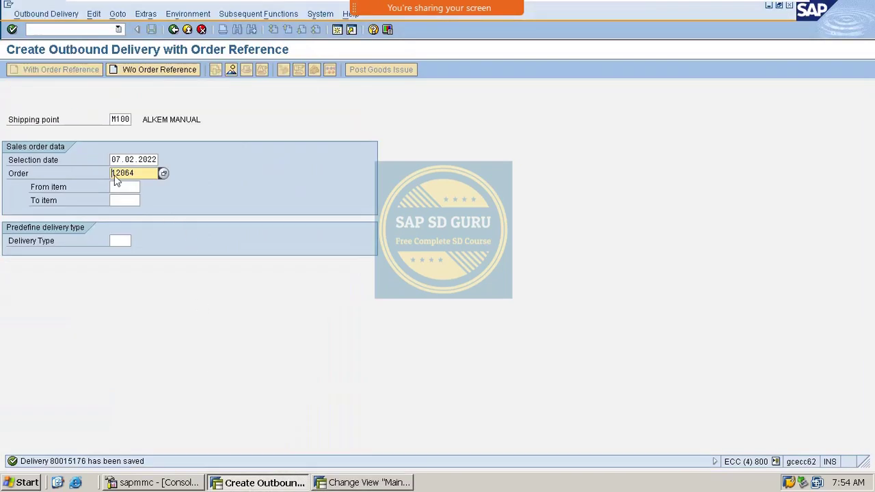
left_click(104, 30)
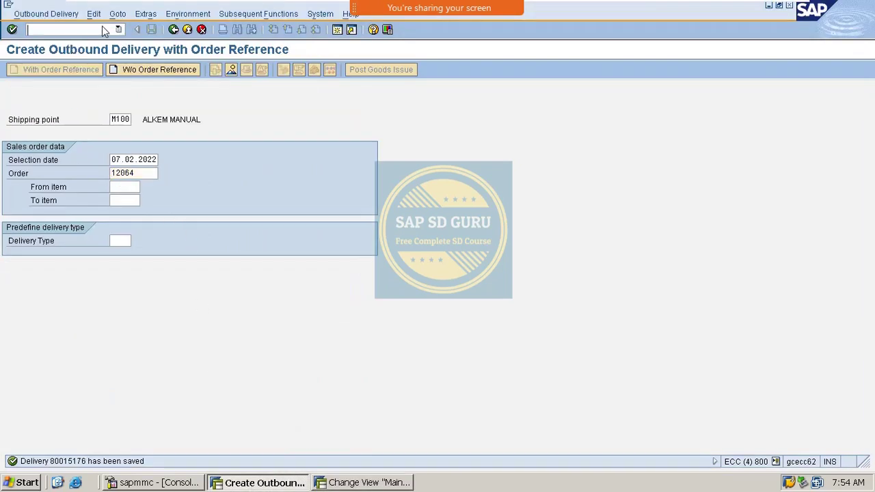
type("/nvf01")
key("Return")
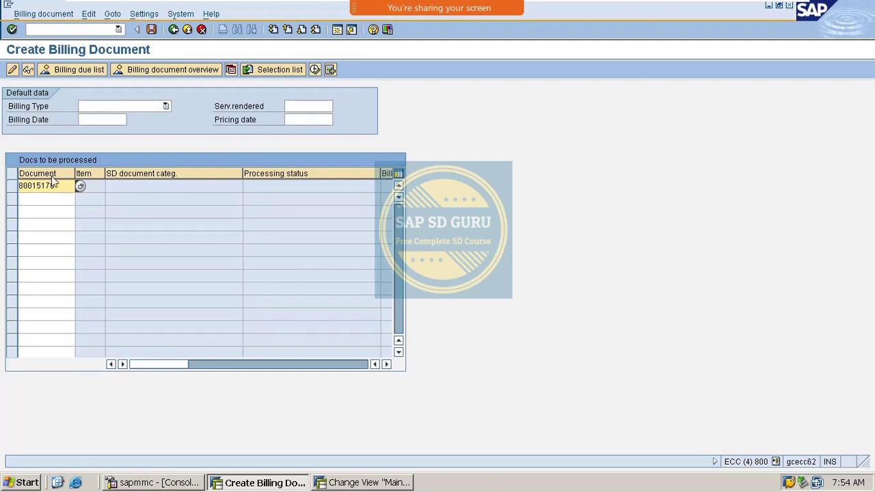
Step: Create the F2 invoice for the proposed delivery, save it, and leave billing document creation
left_click_drag(55, 187, 4, 185)
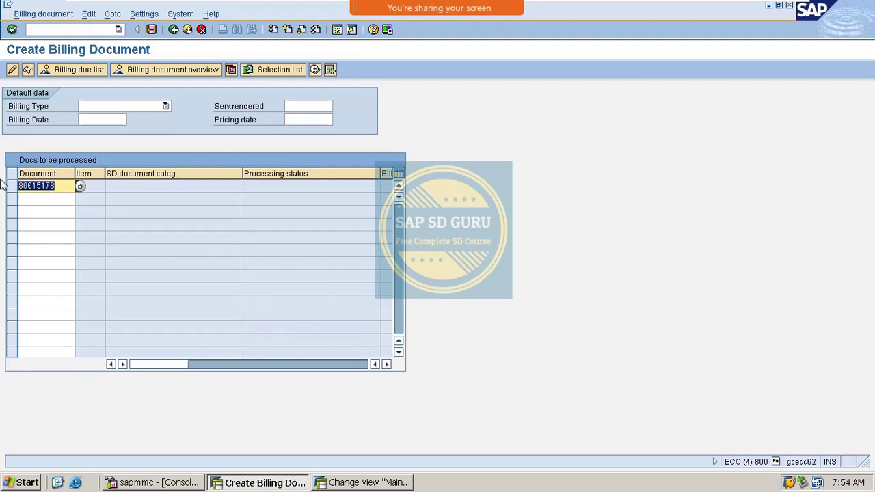
key("Return")
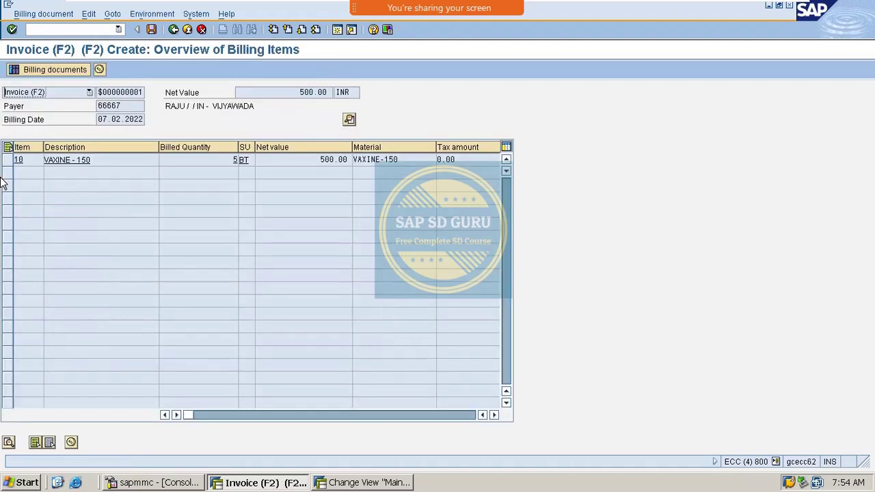
key("ctrl+s")
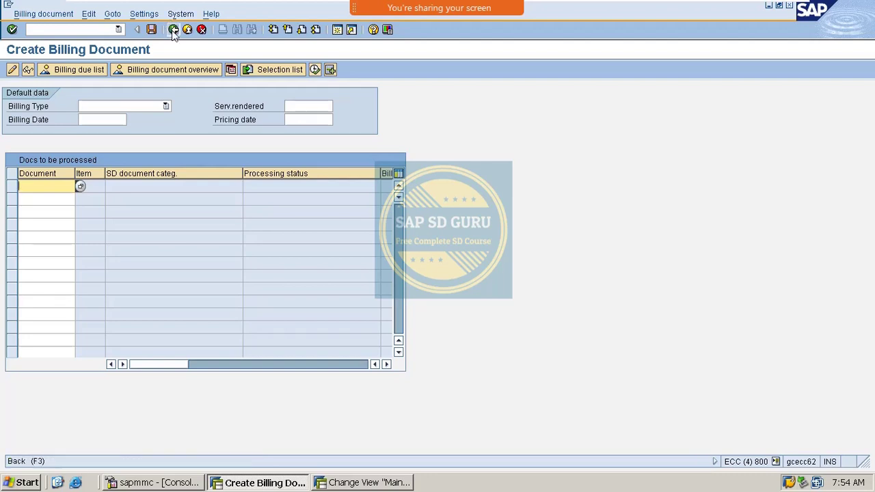
left_click(173, 29)
Step: Return to the KEN item category details, compare Billing Relevance options G and H, and close the value list
left_click(361, 481)
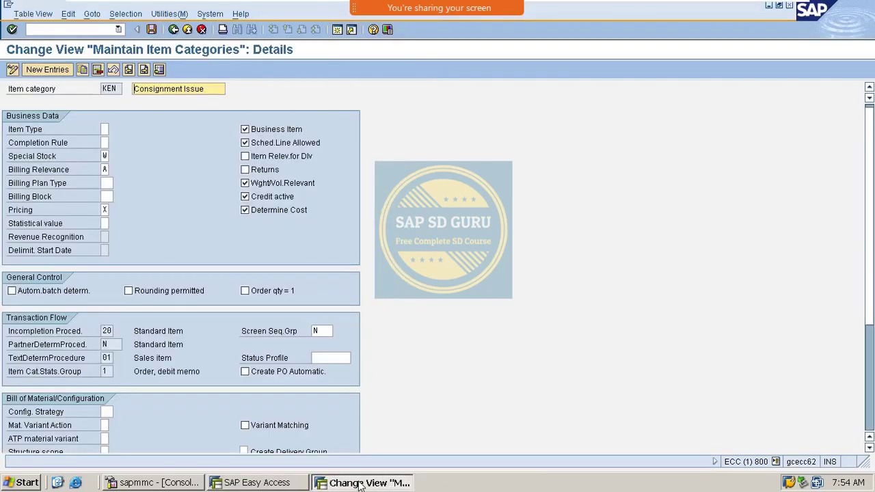
left_click(108, 170)
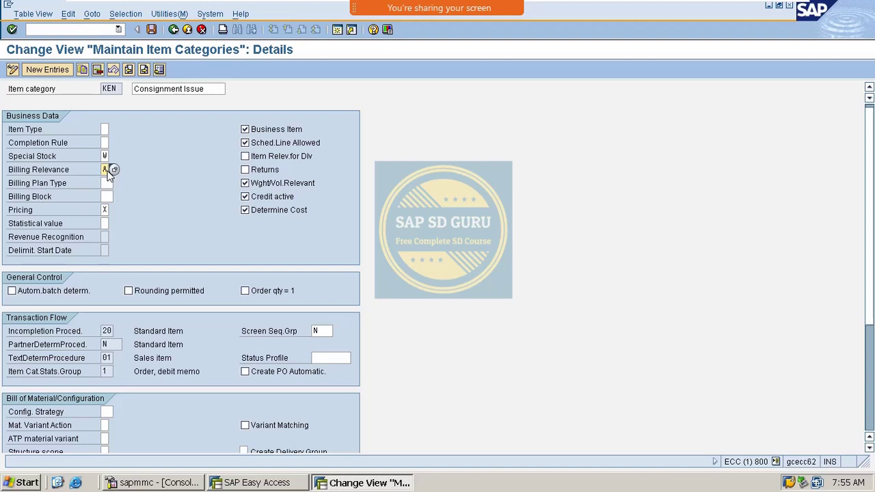
left_click(114, 169)
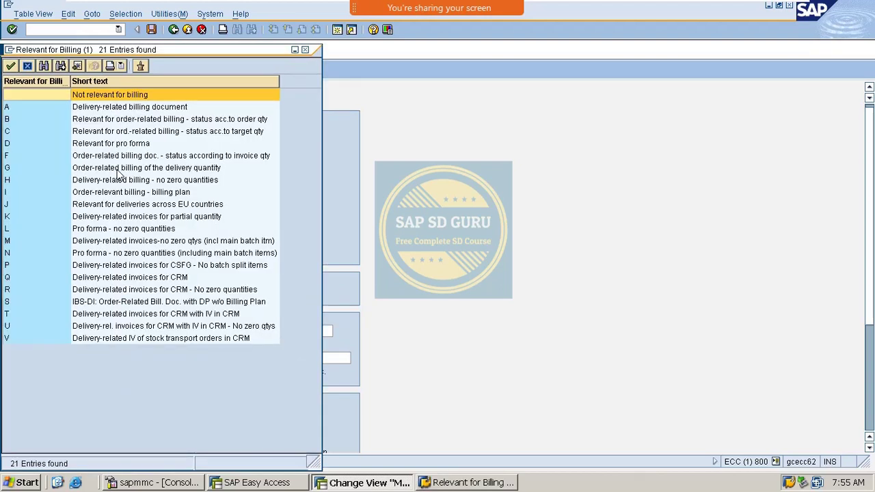
left_click(75, 180)
left_click(81, 171)
left_click(76, 181)
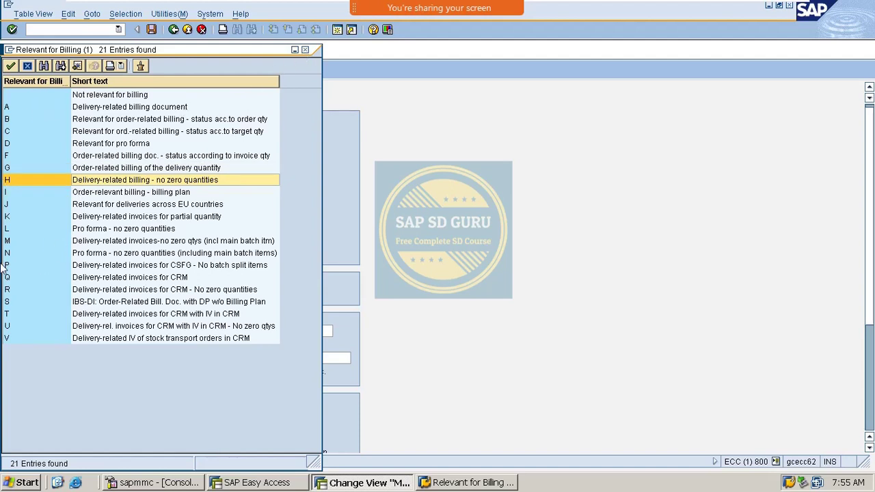
left_click(305, 50)
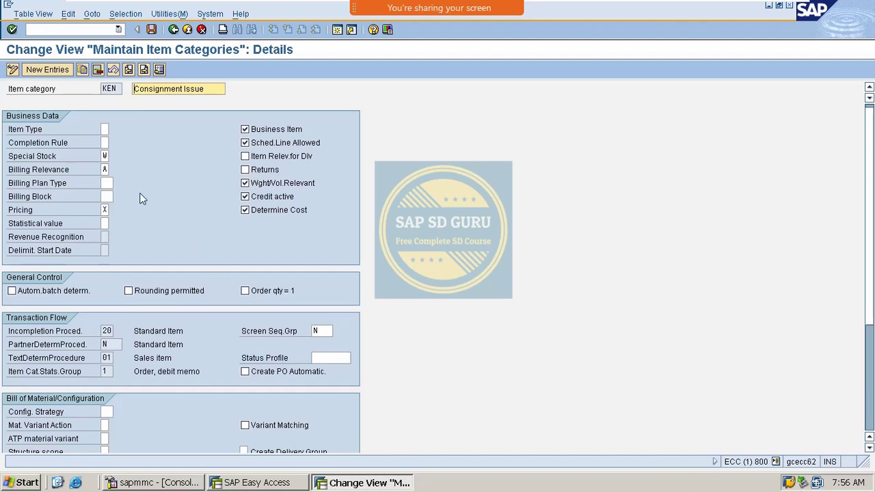
Step: Reopen the Billing Relevance options for KEN, examine option B, and place the list clear of the Business Data fields
left_click(106, 170)
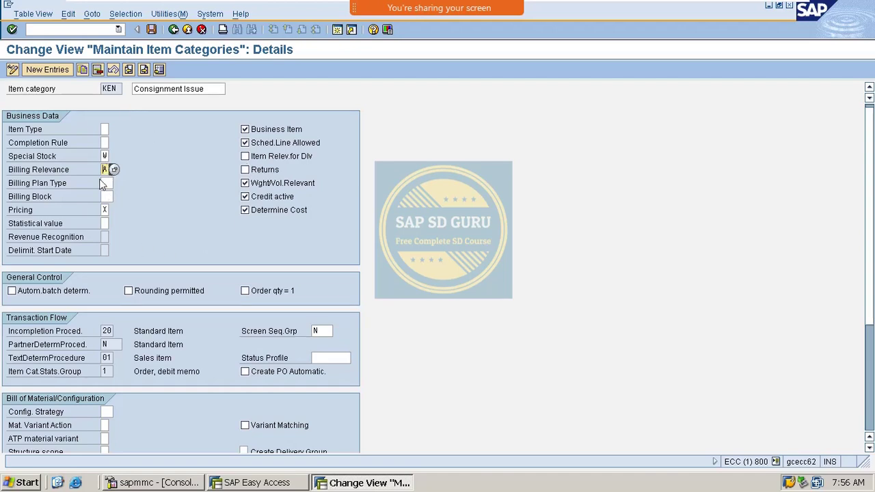
left_click(114, 169)
left_click(101, 120)
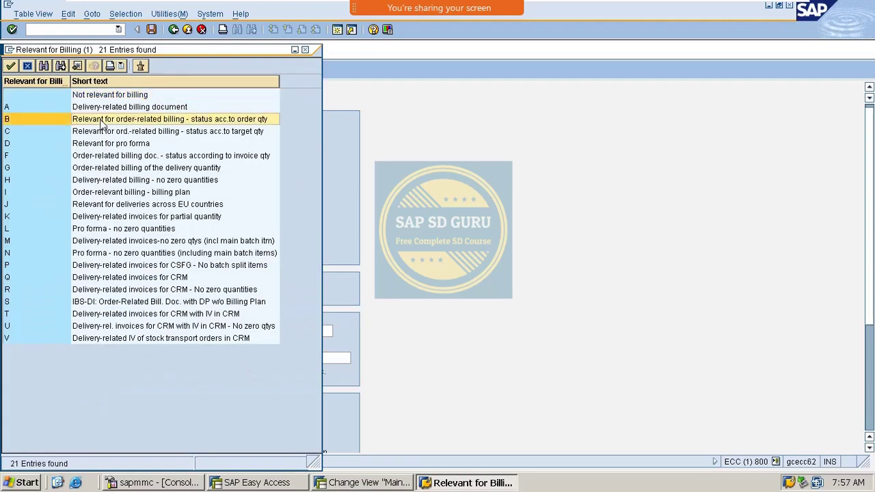
left_click_drag(252, 51, 506, 124)
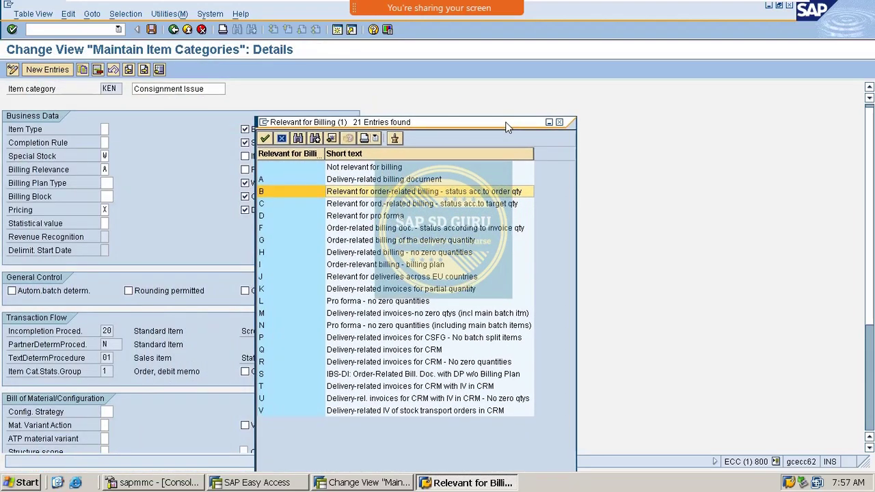
left_click_drag(507, 125, 613, 114)
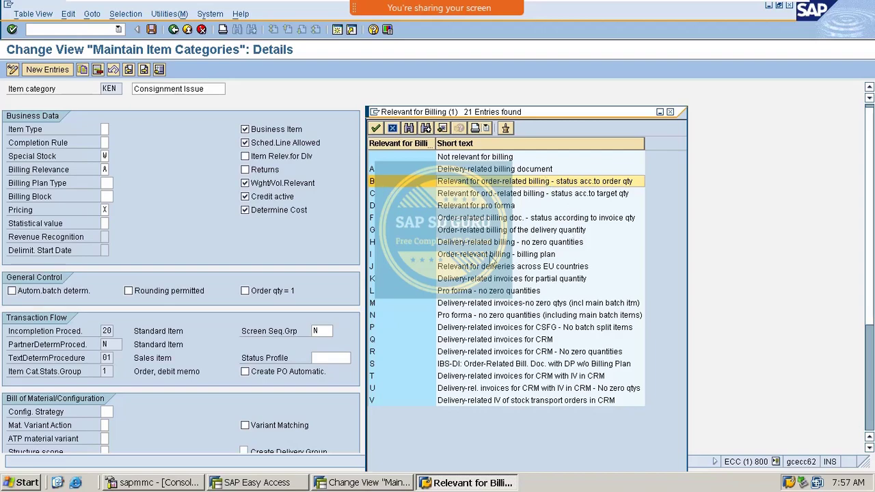
left_click_drag(589, 115, 669, 93)
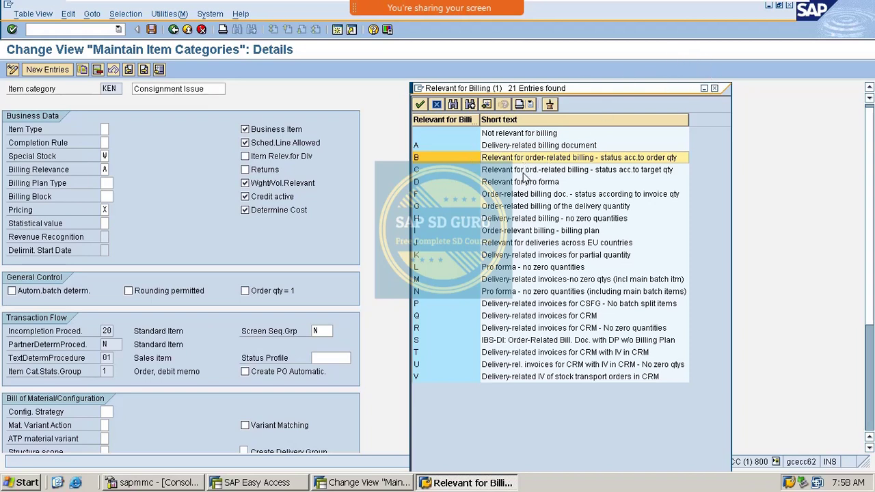
Step: Examine Billing Relevance options C, F, D and G, keeping the value list clear of the KEN details
left_click(524, 173)
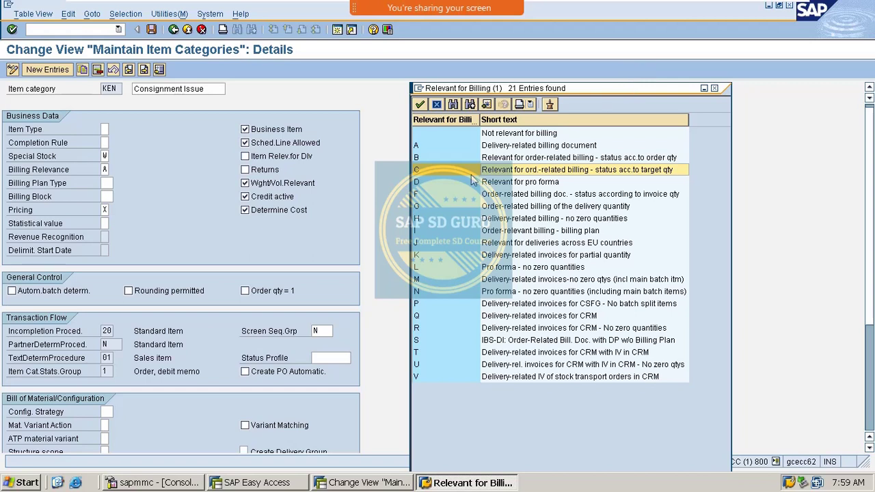
left_click(500, 195)
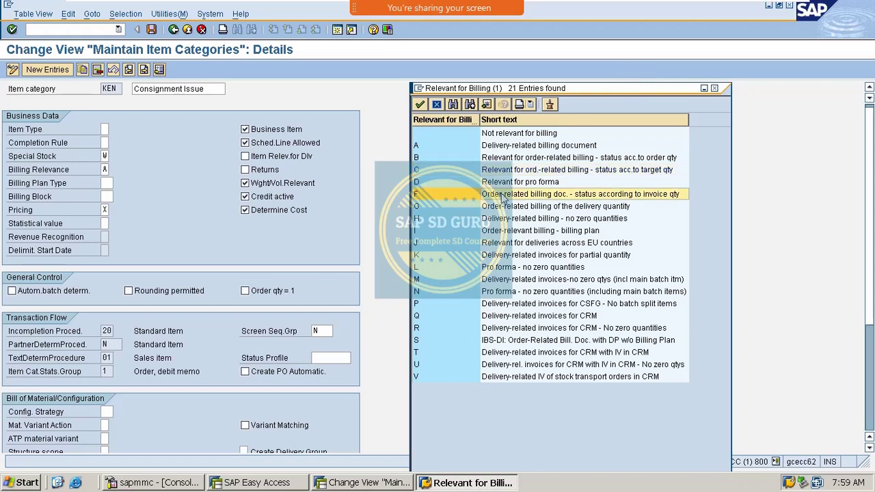
left_click(557, 183)
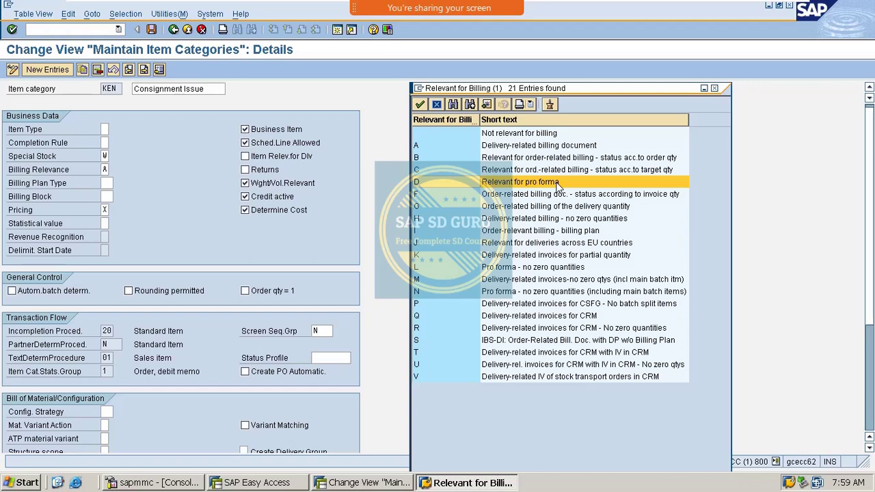
left_click(514, 191)
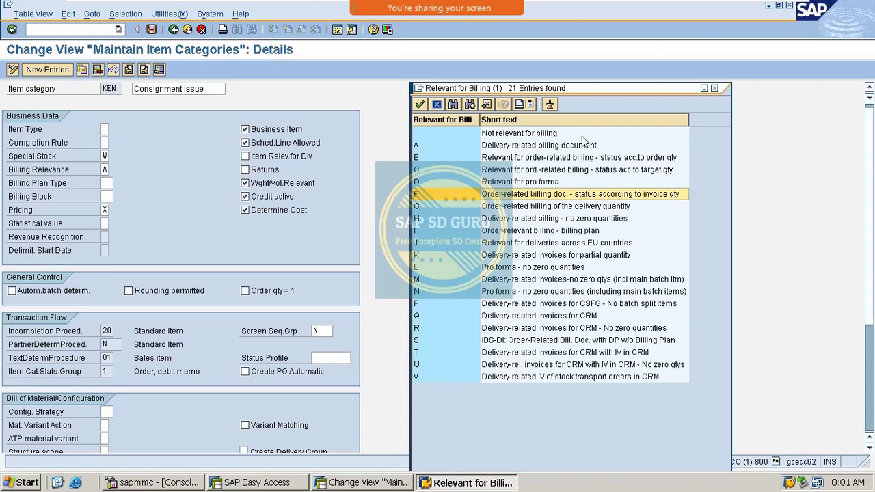
left_click_drag(630, 88, 476, 273)
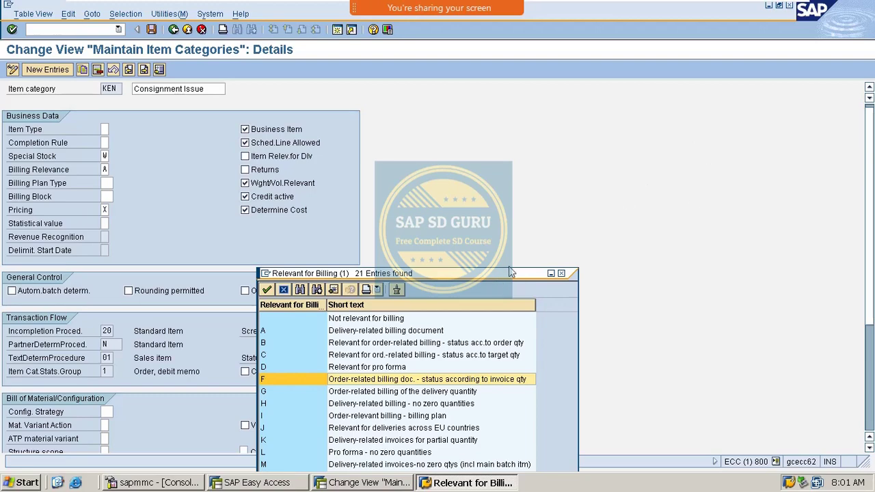
left_click_drag(511, 272, 760, 30)
left_click(567, 145)
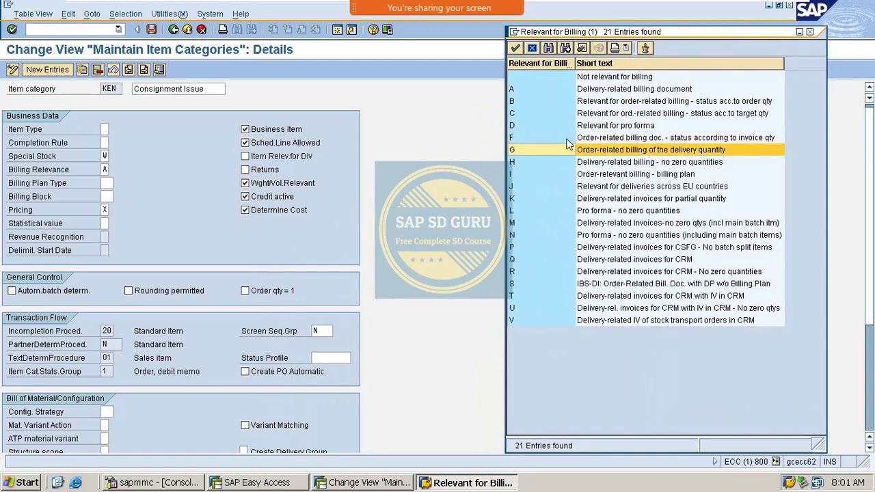
Step: Compare Billing Relevance options F and G, and set the Billing Relevance of item category KEN to G
left_click(566, 139)
left_click(564, 150)
left_click(564, 141)
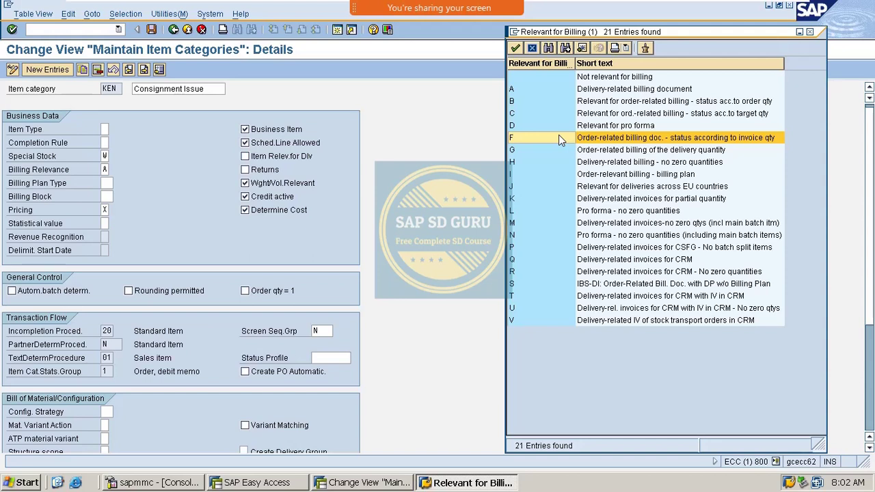
left_click(619, 151)
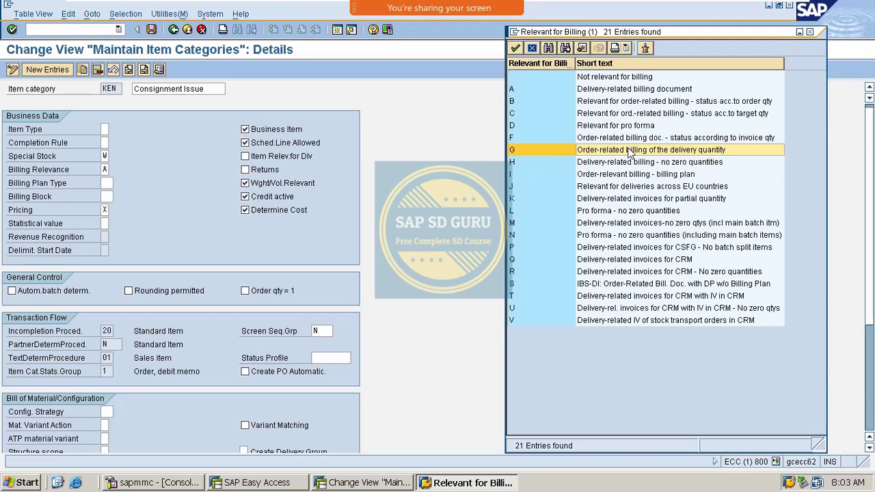
double_click(557, 140)
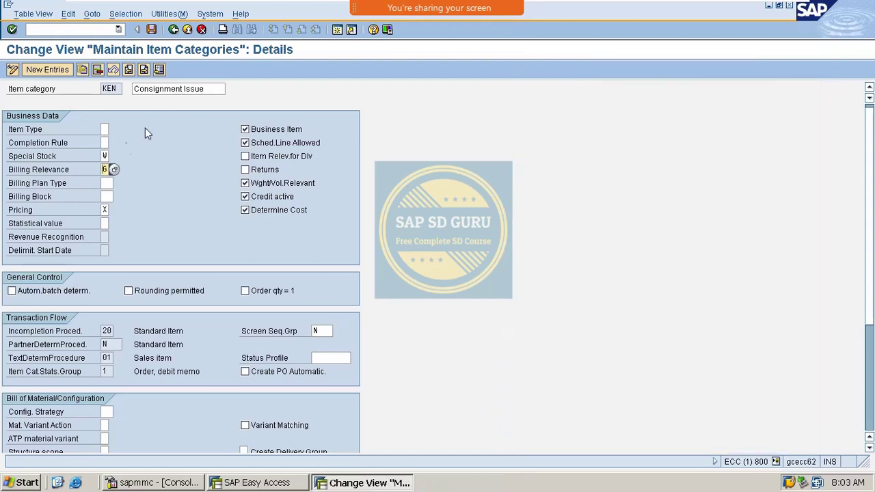
Step: Reopen the Billing Relevance options, examine F and G, and place the value list clear of the KEN details
left_click(114, 169)
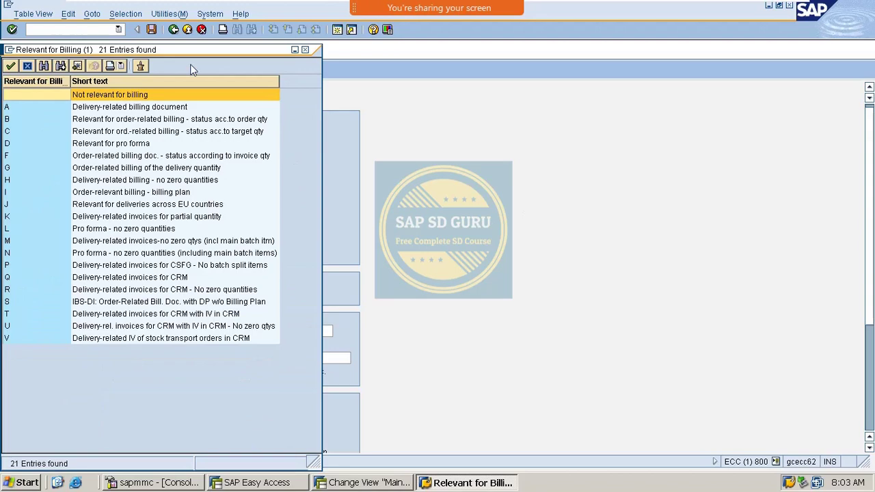
left_click_drag(199, 50, 682, 55)
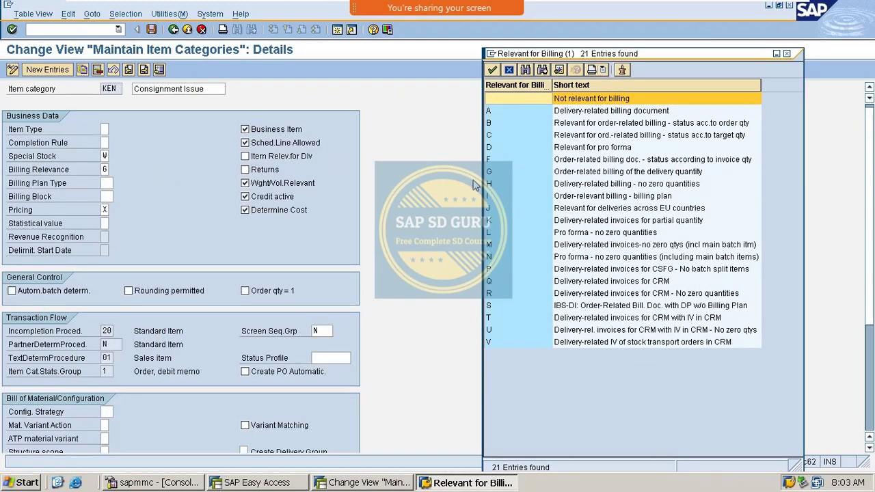
left_click(526, 164)
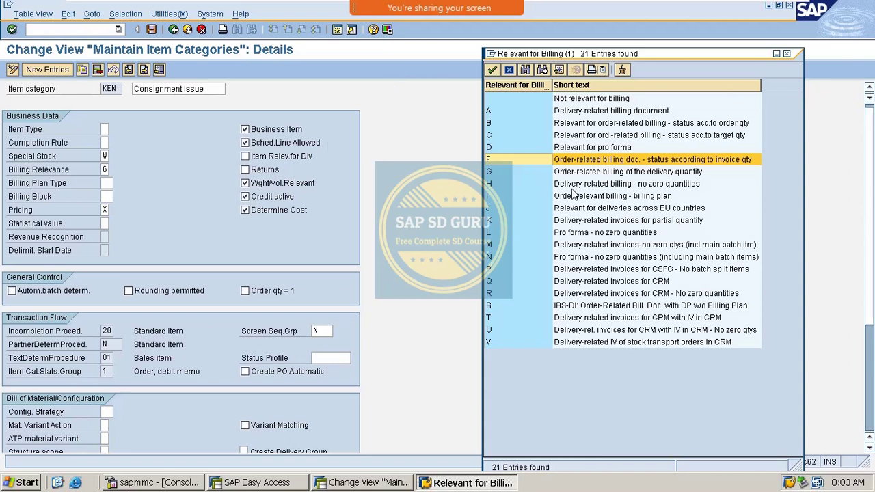
left_click(503, 169)
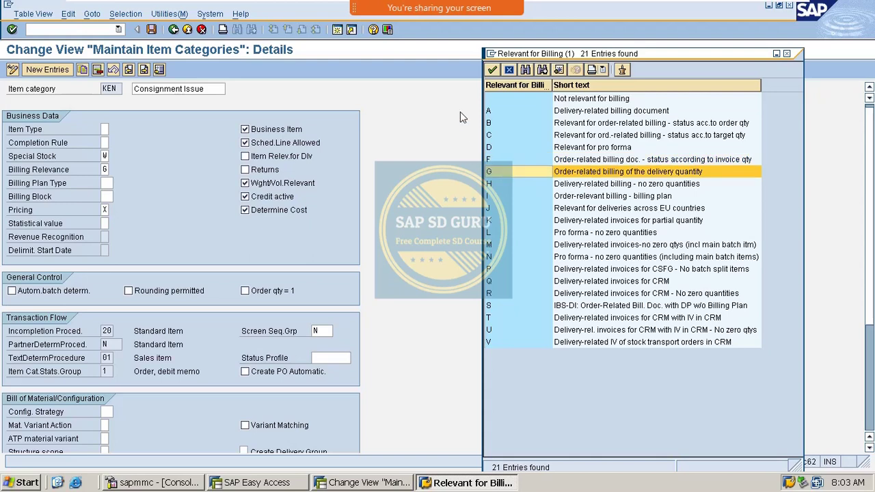
left_click_drag(597, 46, 544, 36)
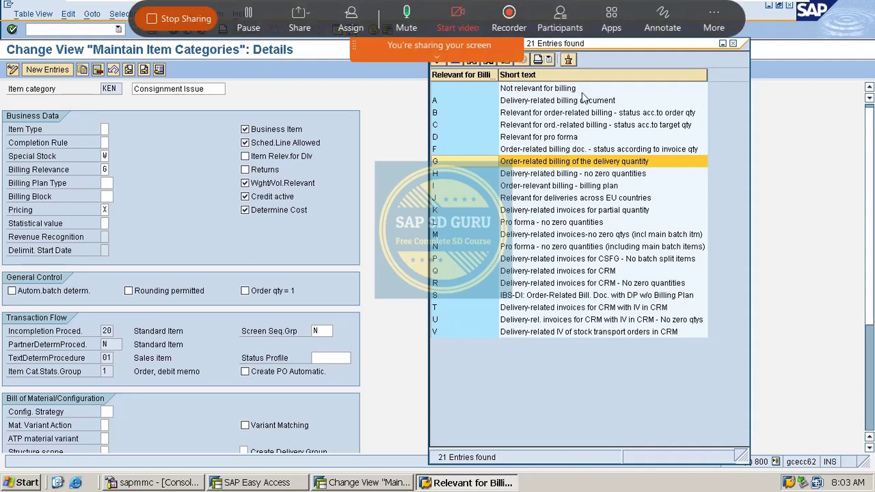
left_click_drag(601, 45, 723, 48)
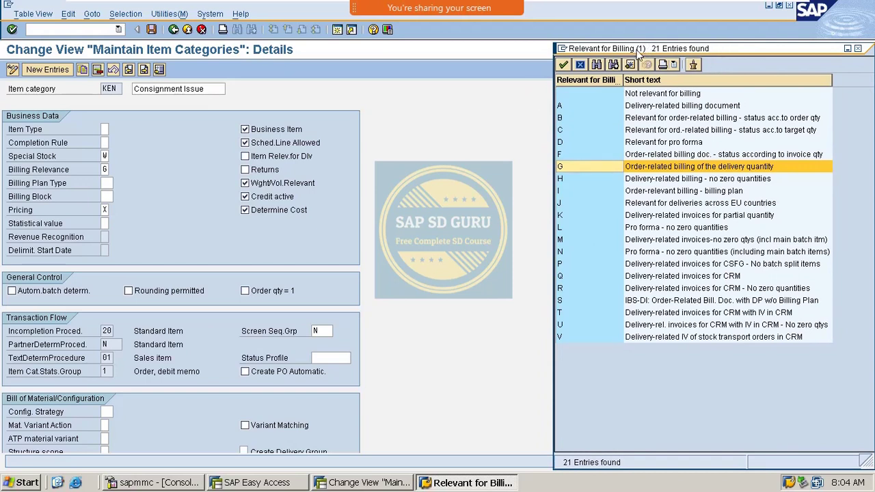
left_click_drag(636, 50, 637, 49)
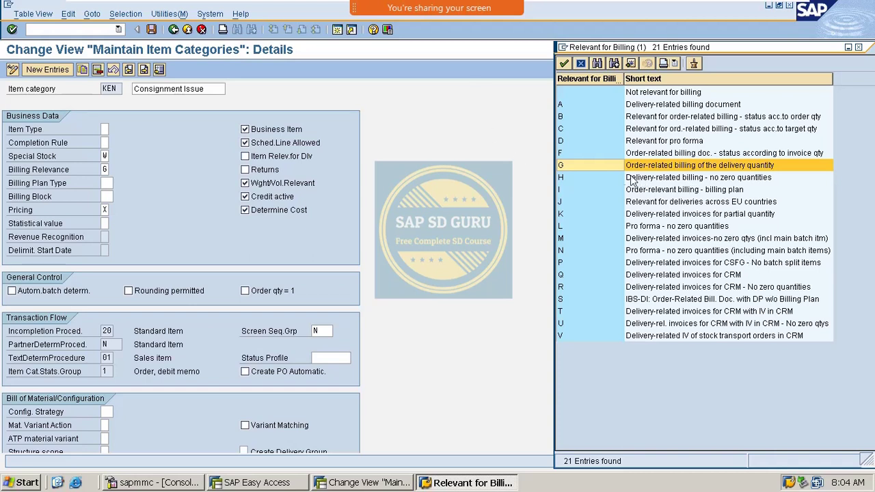
Step: Examine Billing Relevance options H, I, J and K, and close the value list without choosing one
left_click(565, 179)
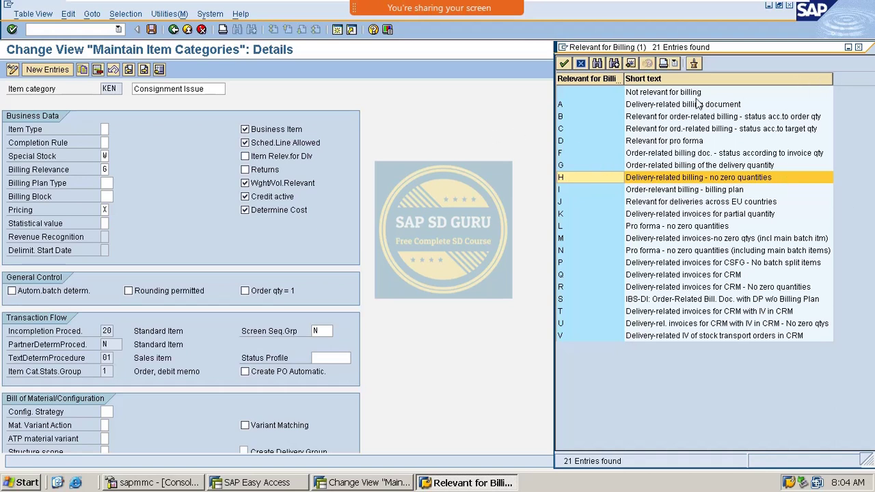
left_click(678, 42)
left_click_drag(674, 46, 648, 3)
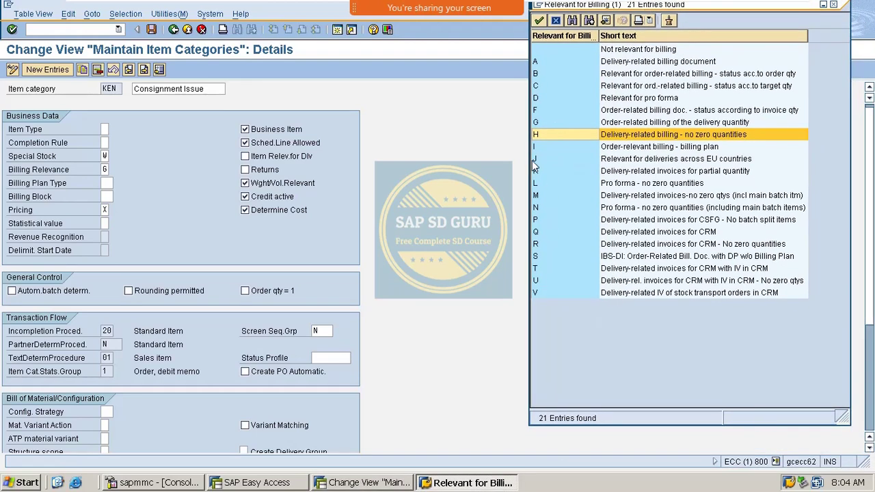
left_click(533, 159)
left_click(540, 148)
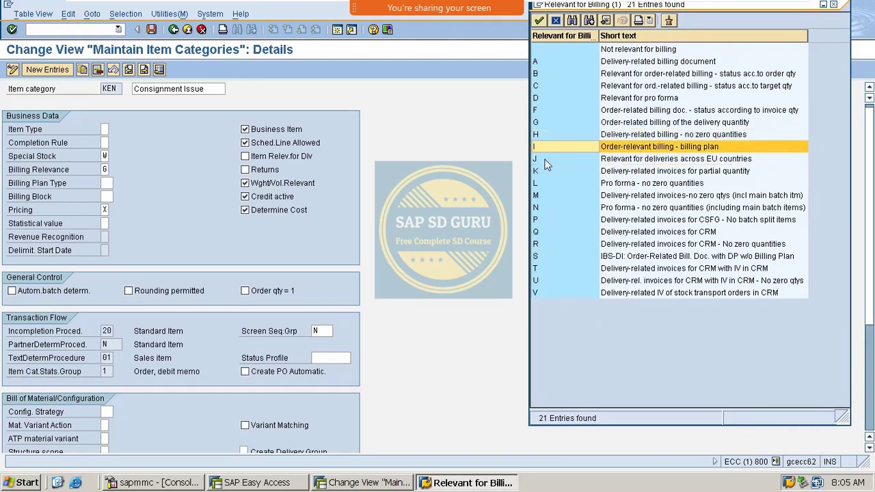
left_click(546, 160)
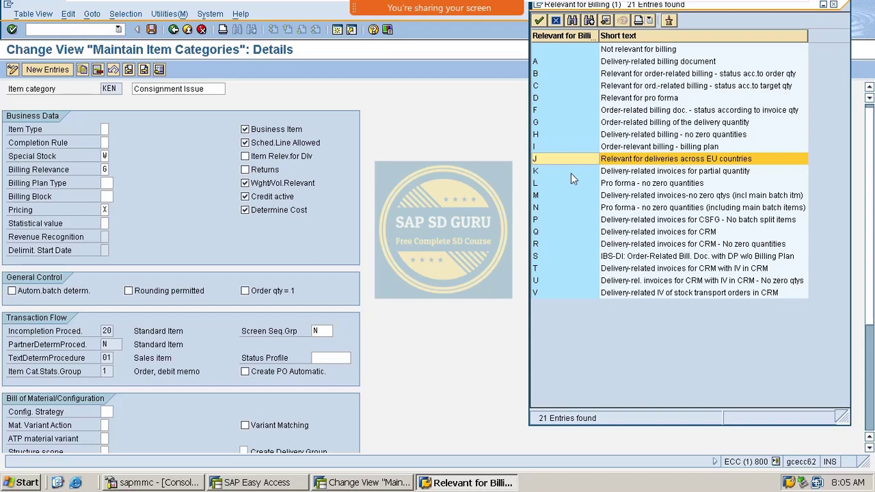
left_click(575, 175)
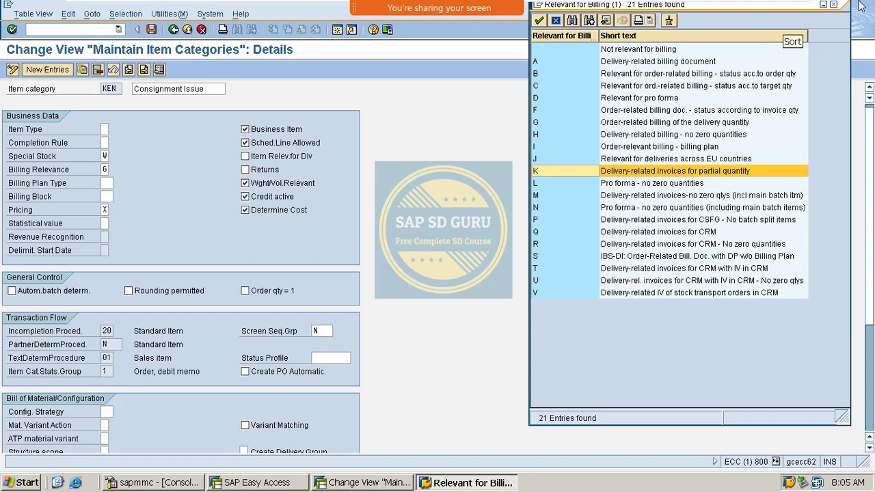
left_click(833, 5)
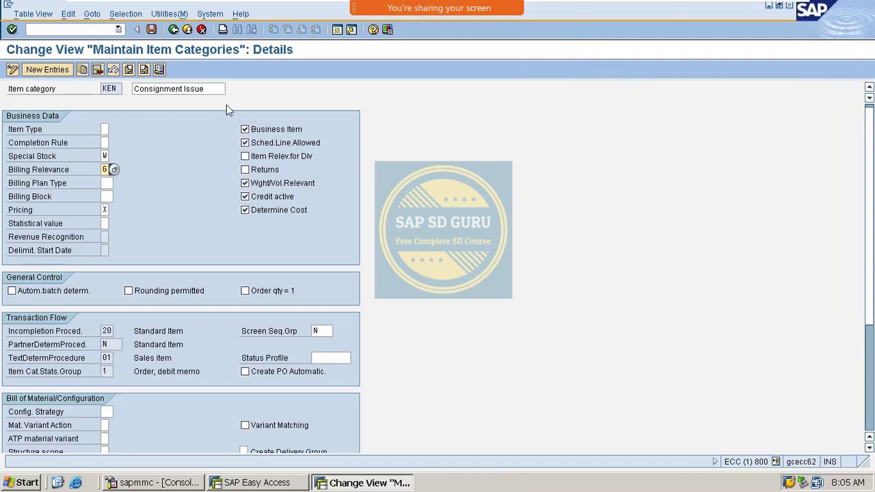
Step: Go to transaction VA01 and begin a standard order with order type OR instead of consignment issue CI
left_click(81, 31)
type("/nva01")
key("Return")
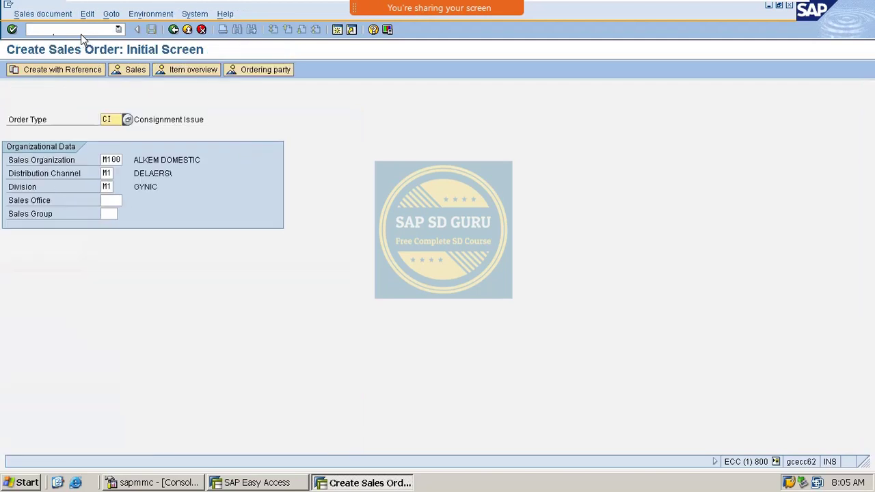
key("Return")
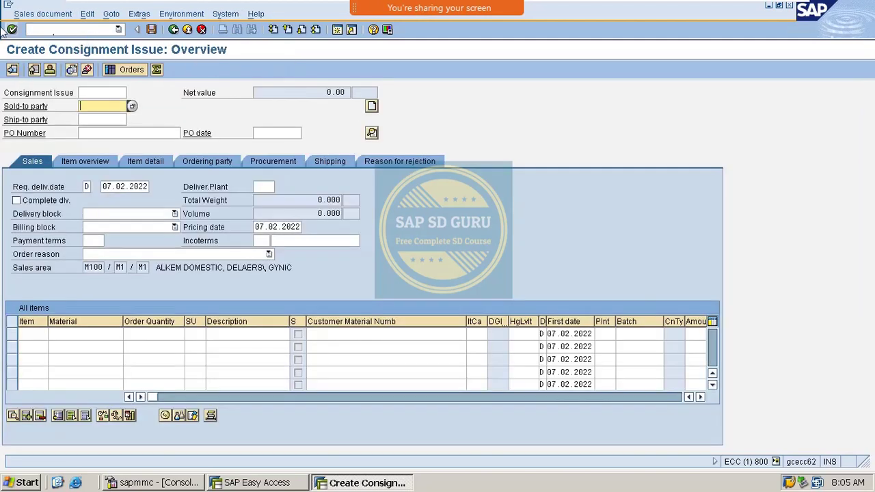
left_click(173, 30)
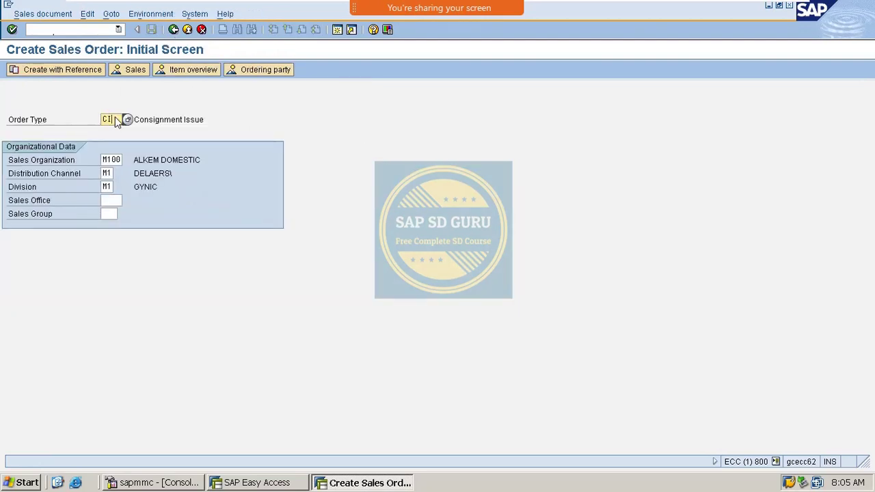
type("OR")
key("Return")
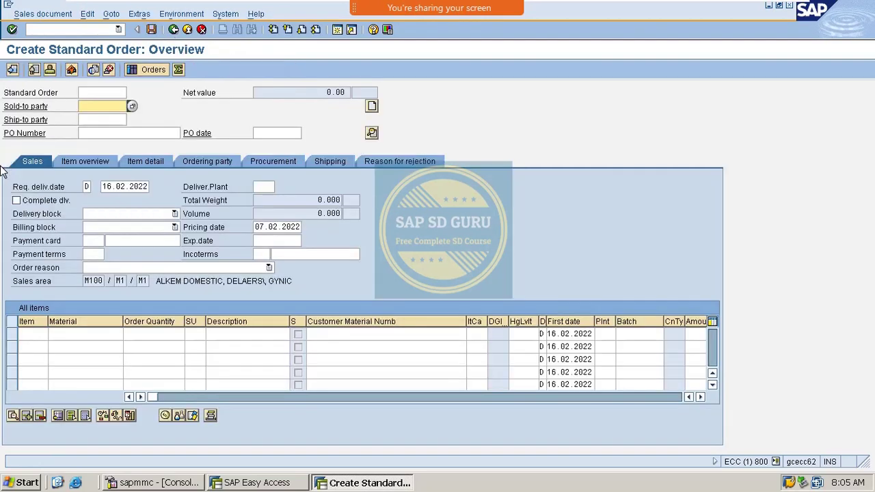
Step: Enter the customer number as sold-to party and add material VAXINE-150 with an order quantity of 5
type("66667")
key("Return")
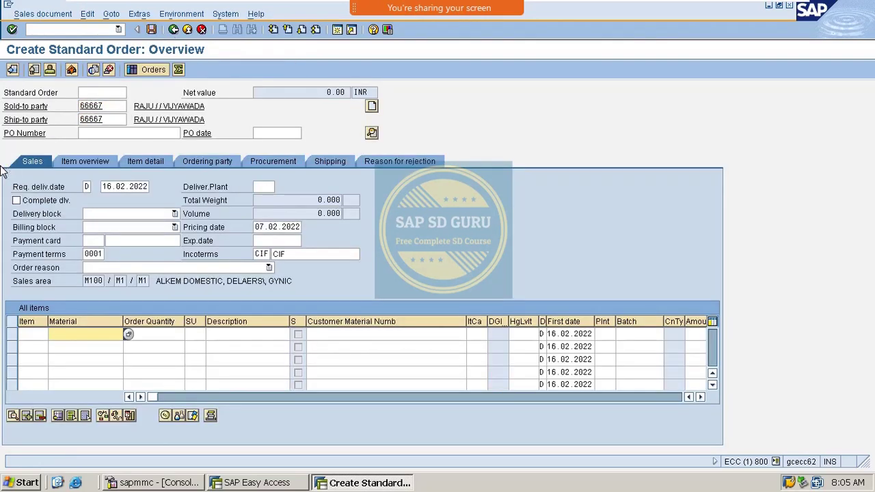
key("BackSpace")
key("Down")
key("Return")
key("Tab")
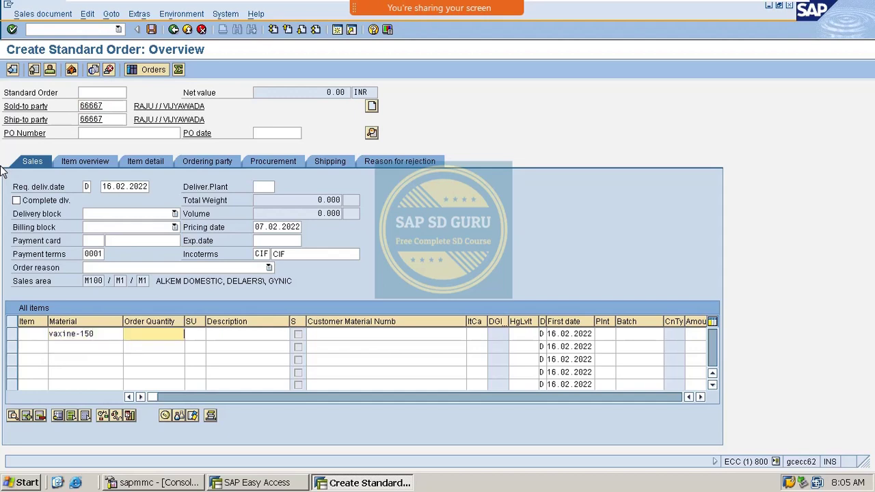
type("5")
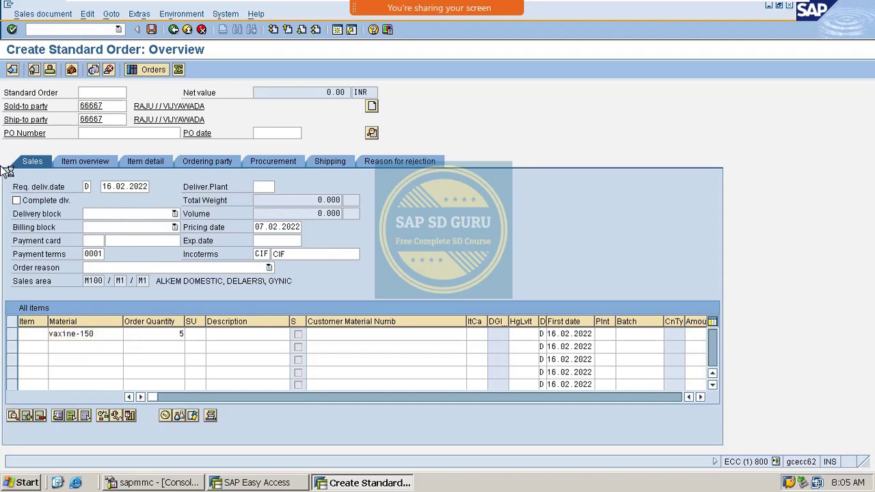
key("Return")
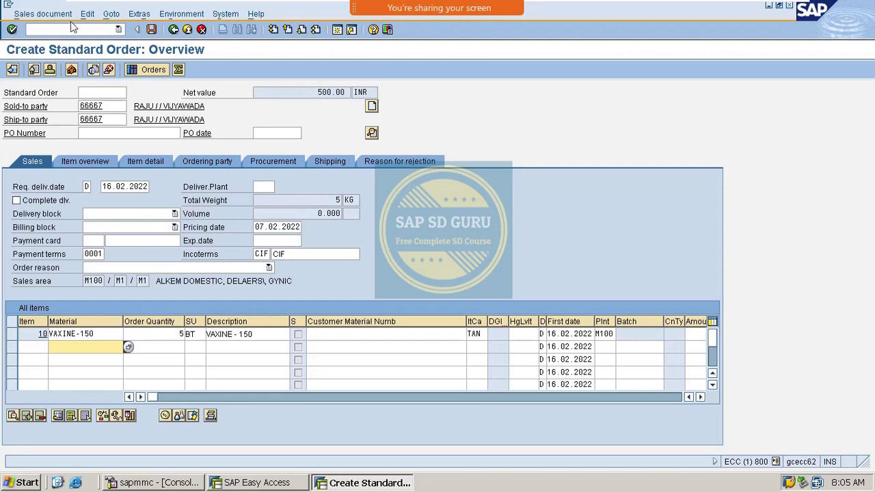
Step: Deliver the standard order directly, setting the selection date to 17.02.2022 to create its outbound delivery
left_click(42, 14)
left_click(79, 118)
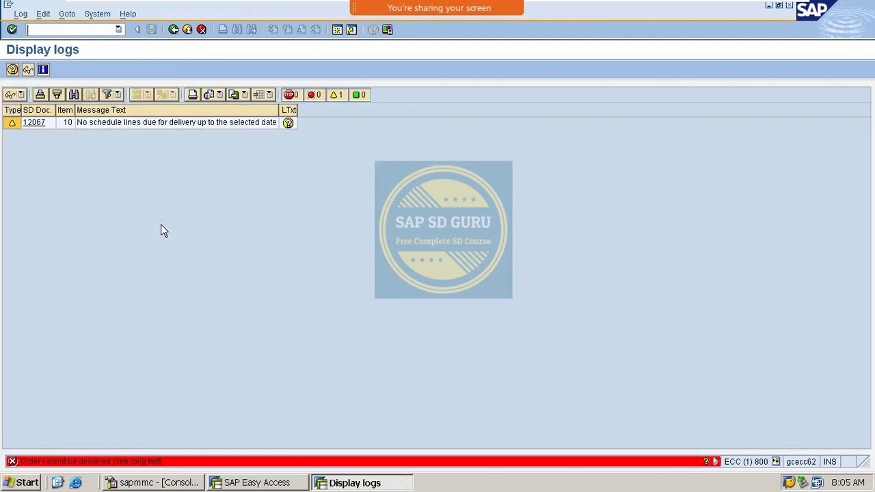
left_click(174, 29)
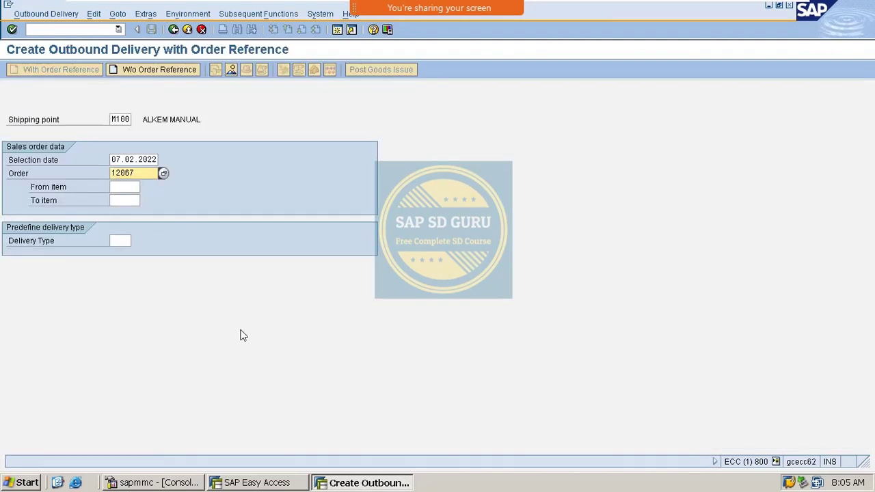
double_click(121, 161)
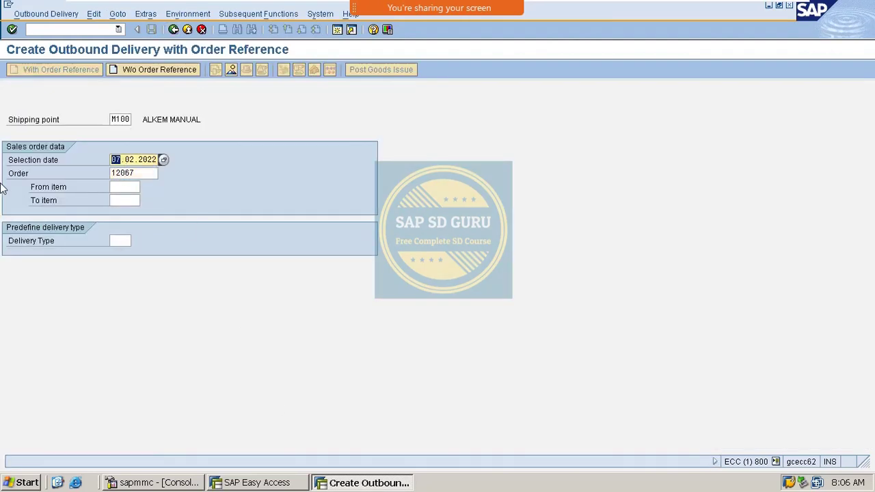
type("17")
key("Return")
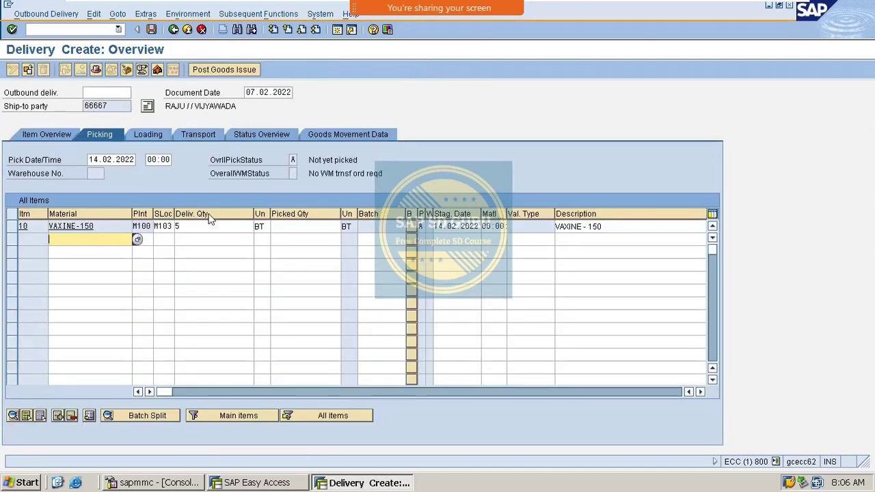
Step: Set the picked quantity of VAXINE-150 to 5 and post the goods issue for the delivery
left_click(288, 226)
type("5")
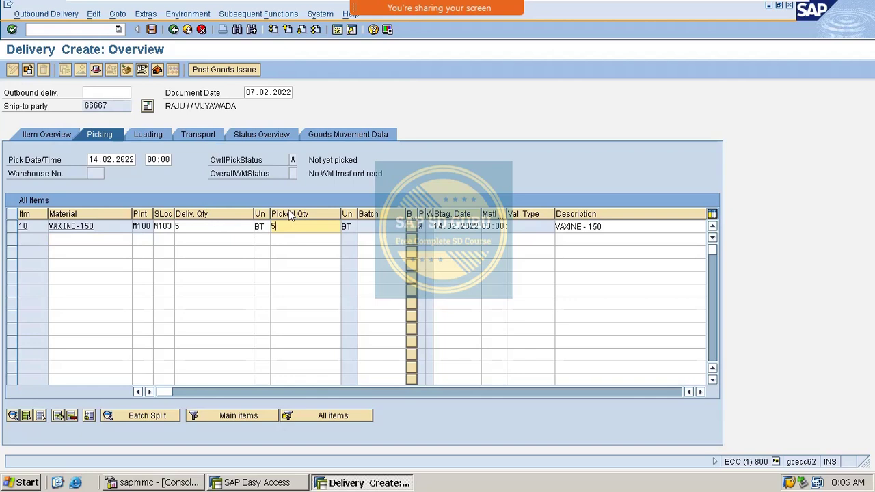
key("Return")
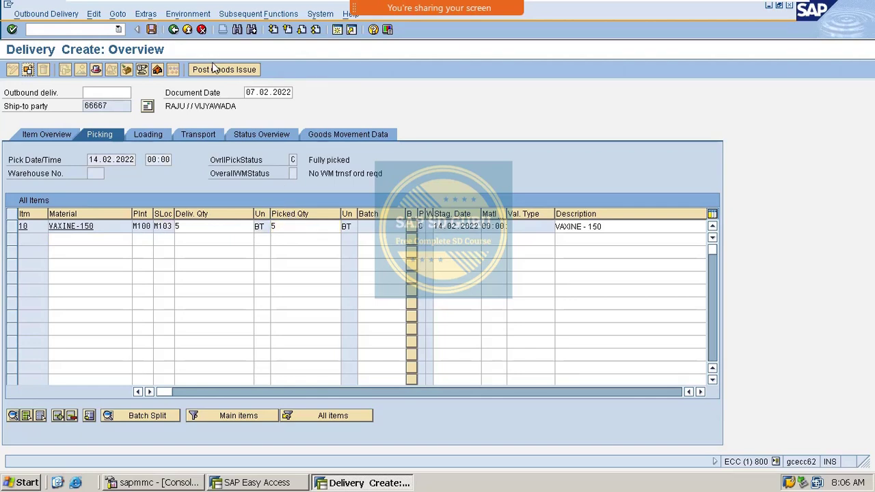
left_click(218, 69)
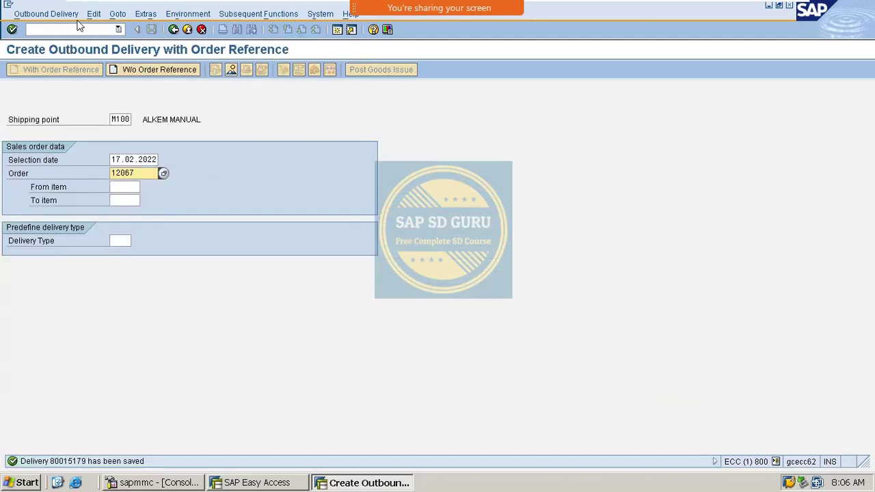
Step: Go to transaction VF01, generate the F2 invoice for the proposed delivery, return to the billing document list, and try to save
left_click(72, 30)
type("/nvl01")
key("Return")
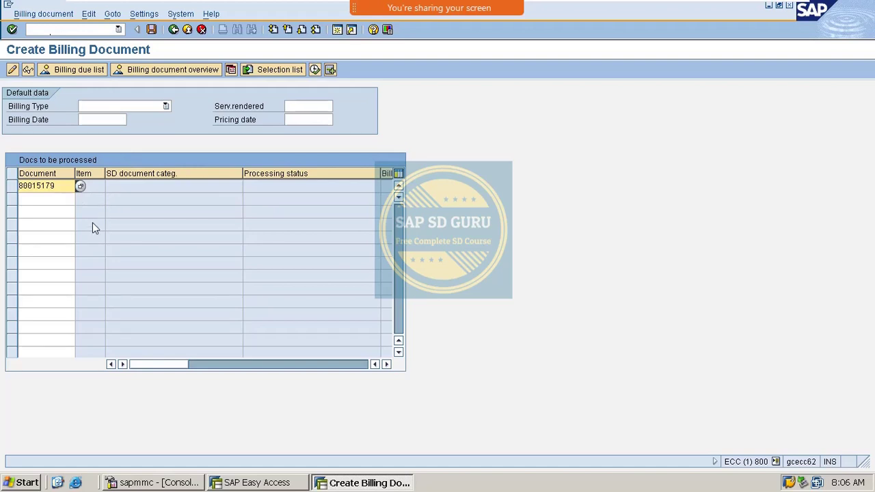
left_click(330, 71)
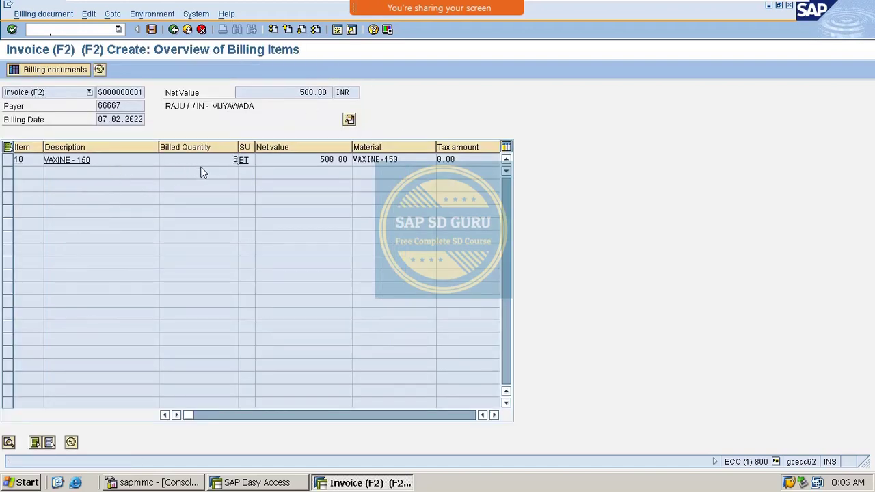
left_click(174, 29)
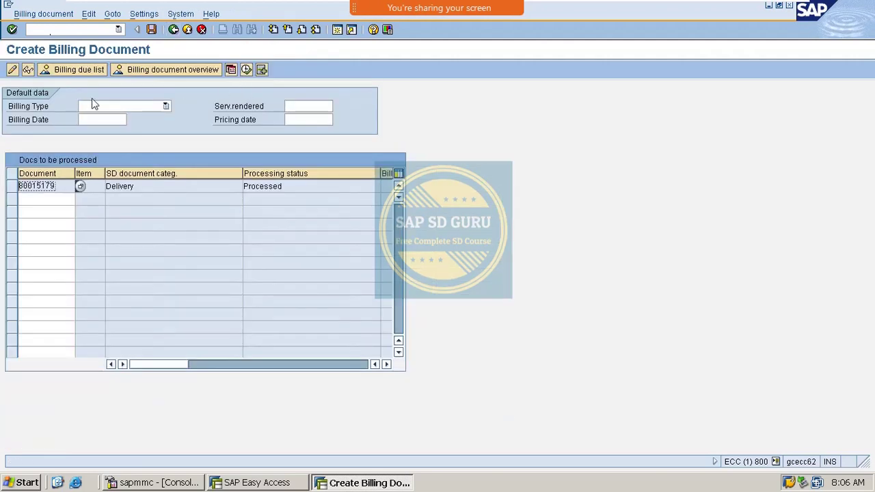
left_click(152, 30)
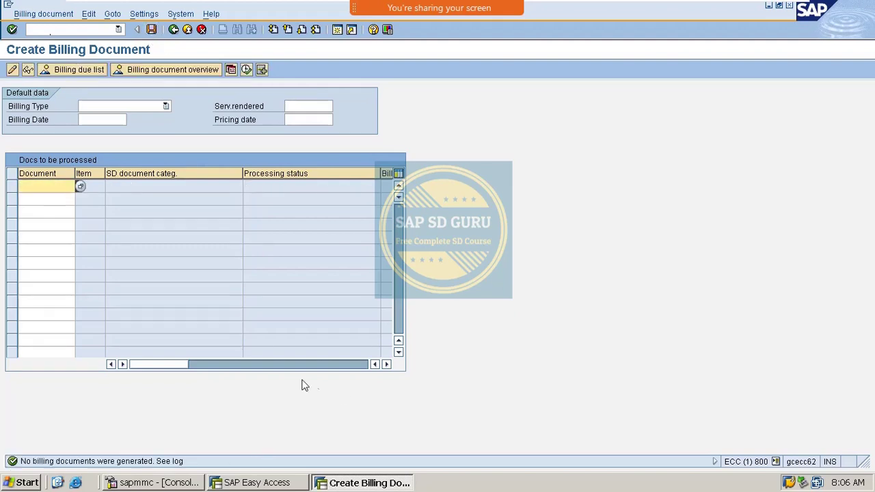
Step: Go to transaction VF02 and open the latest F2 invoice for VAXINE-150 to view its billing items
left_click(76, 32)
type("/nvf02")
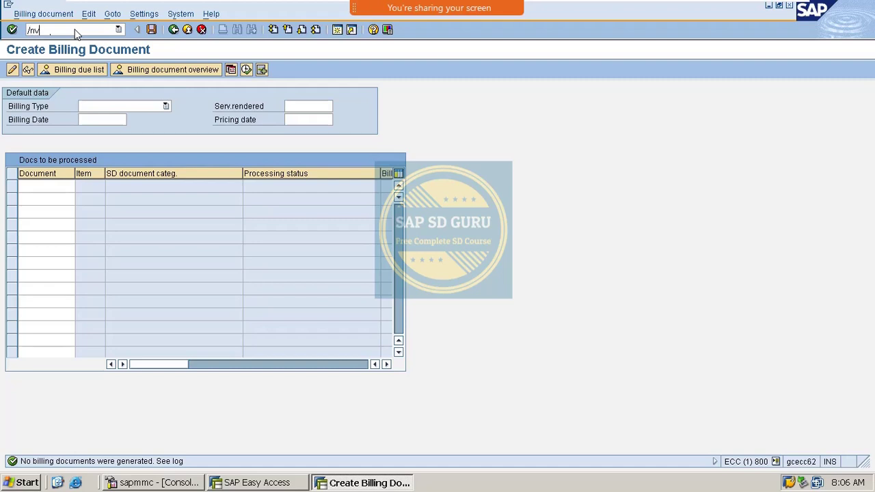
key("Return")
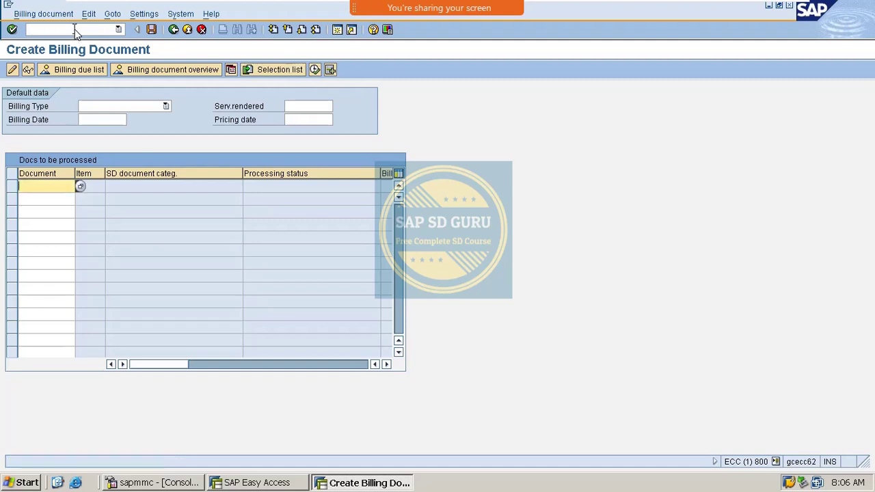
type("/nvf02")
key("Return")
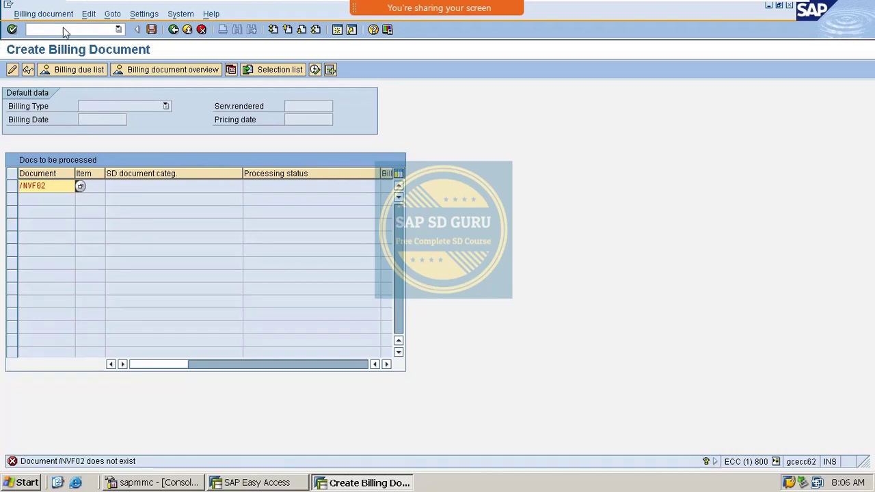
left_click(64, 30)
type("/nvf02")
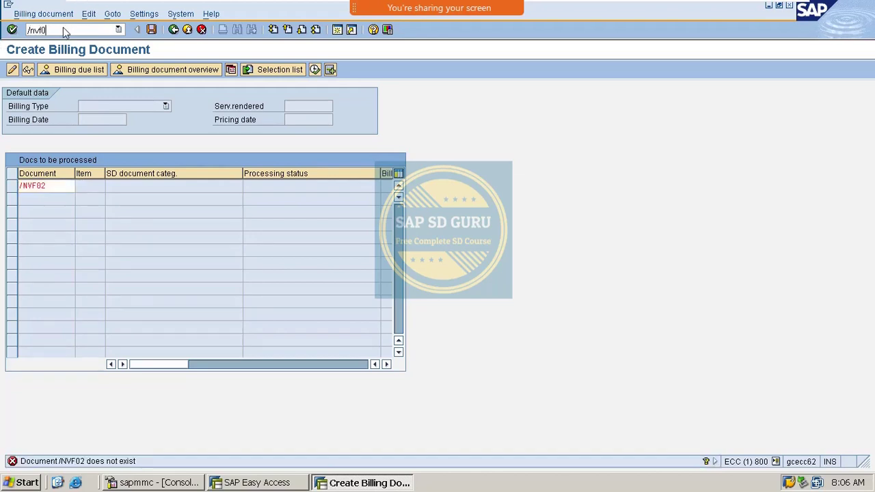
key("Return")
key("Return")
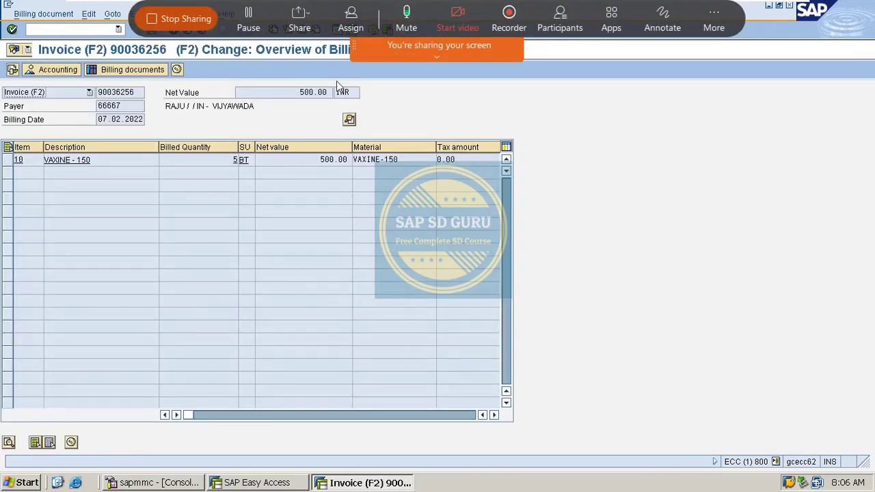
Step: Go to transaction VOV7, find item category TAN and open its details
left_click(94, 34)
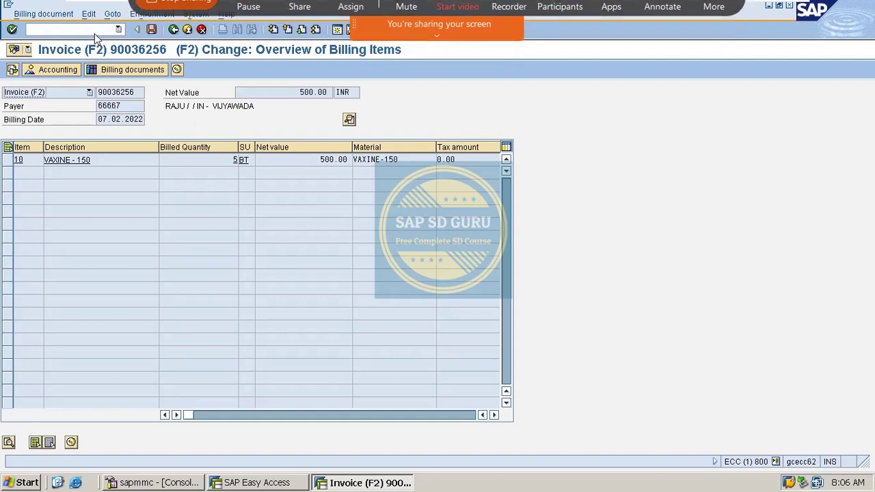
type("/nv")
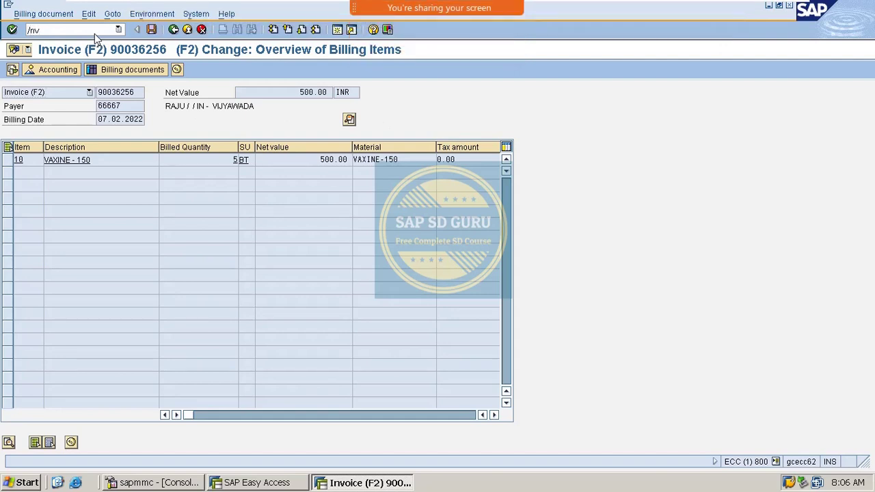
type("ov7")
key("Return")
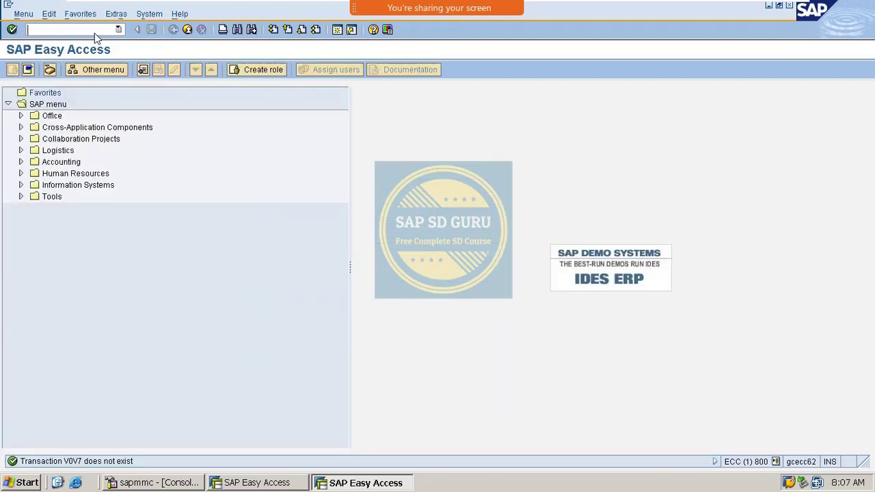
type("/nvo")
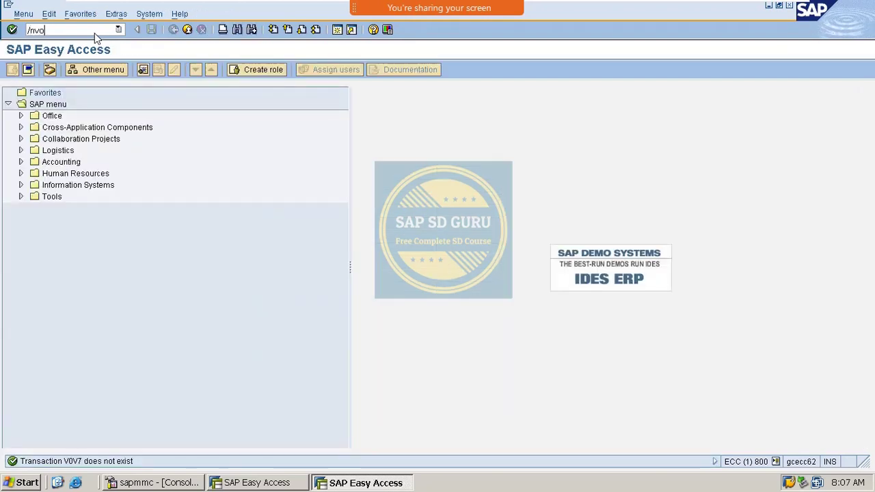
type("v7")
key("Return")
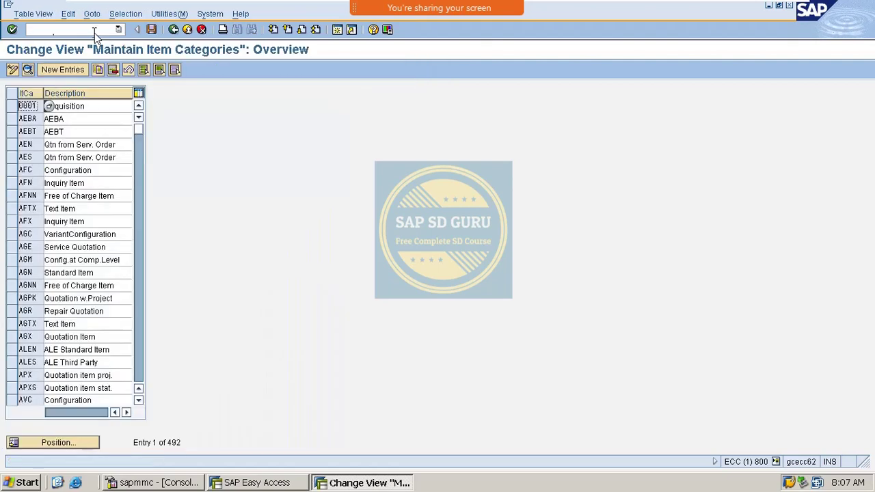
left_click(69, 443)
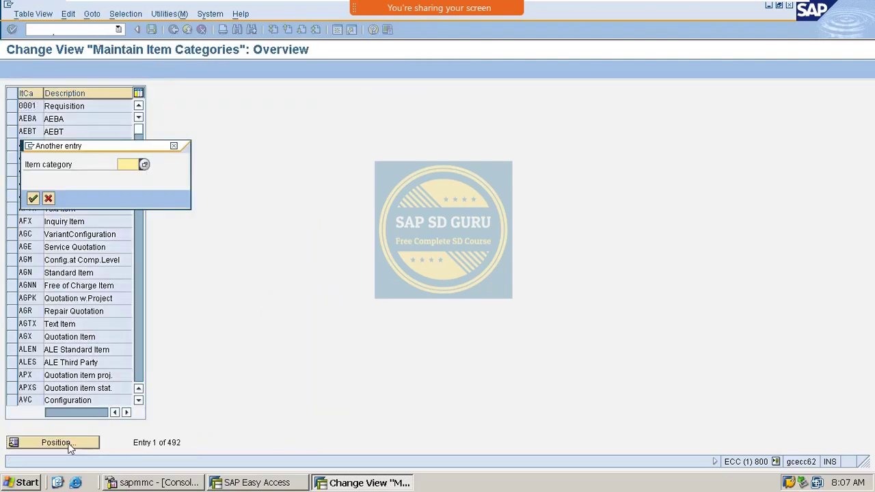
type("tan")
key("Return")
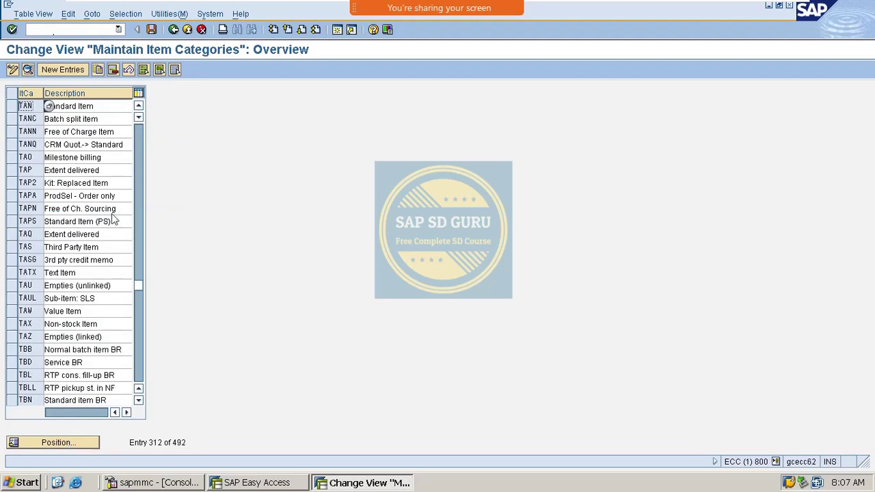
double_click(28, 107)
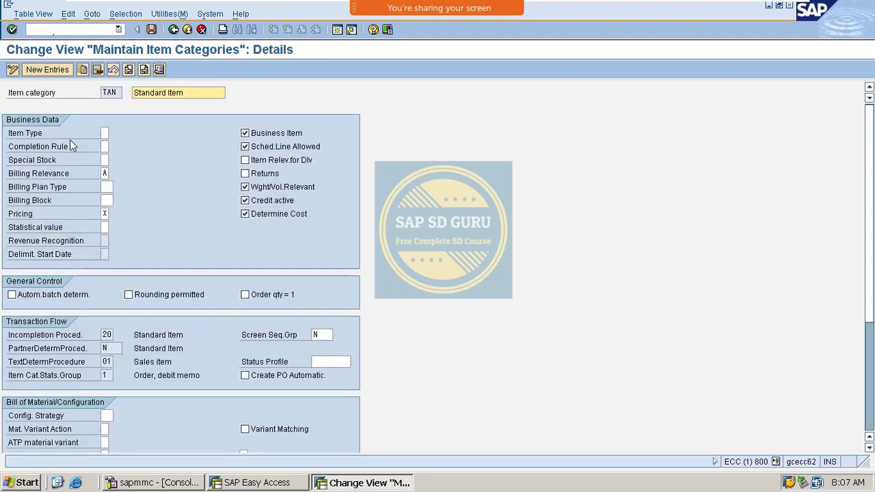
Step: Set TAN's Billing Relevance to K, delivery-related invoices for partial quantity, and save it to the proposed customizing request
left_click(106, 174)
left_click(112, 175)
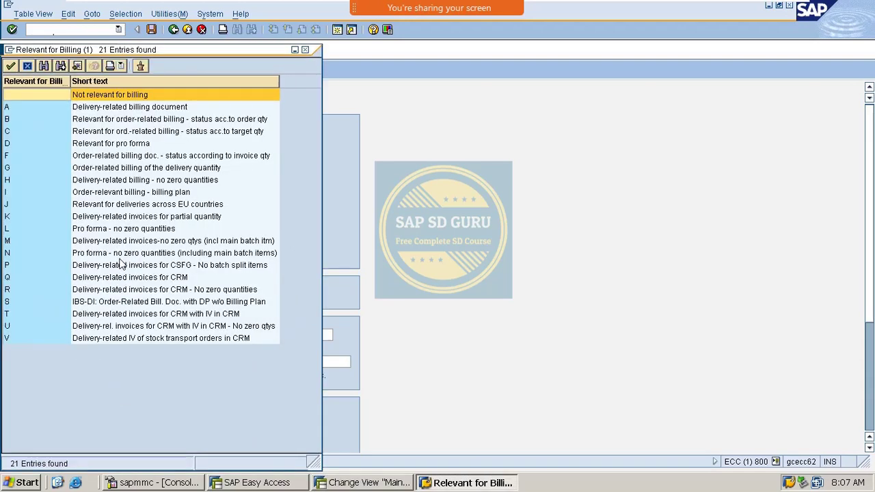
double_click(48, 216)
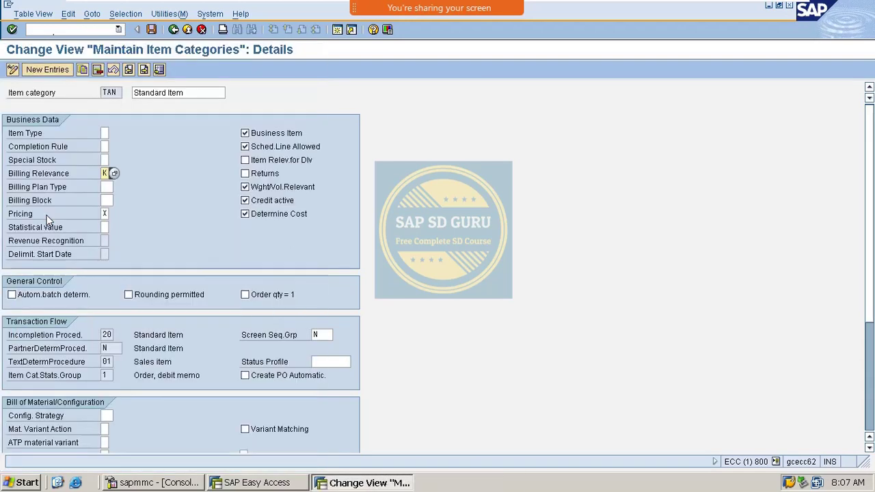
key("ctrl+s")
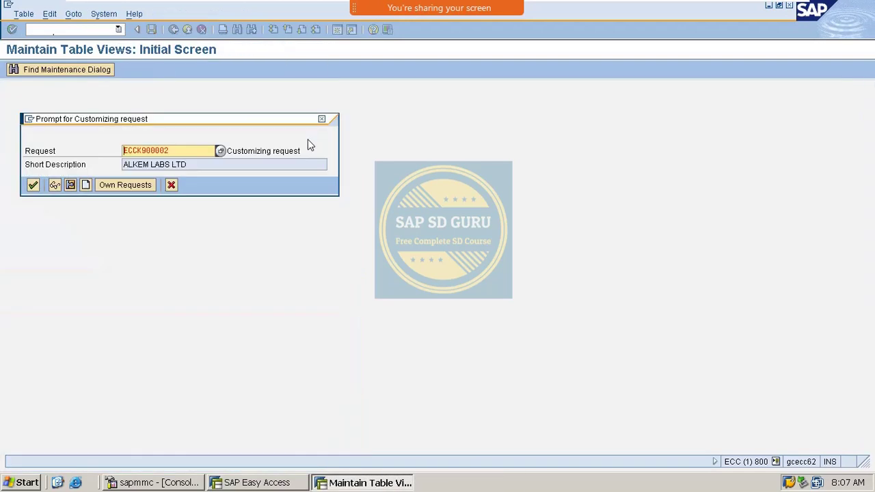
key("Return")
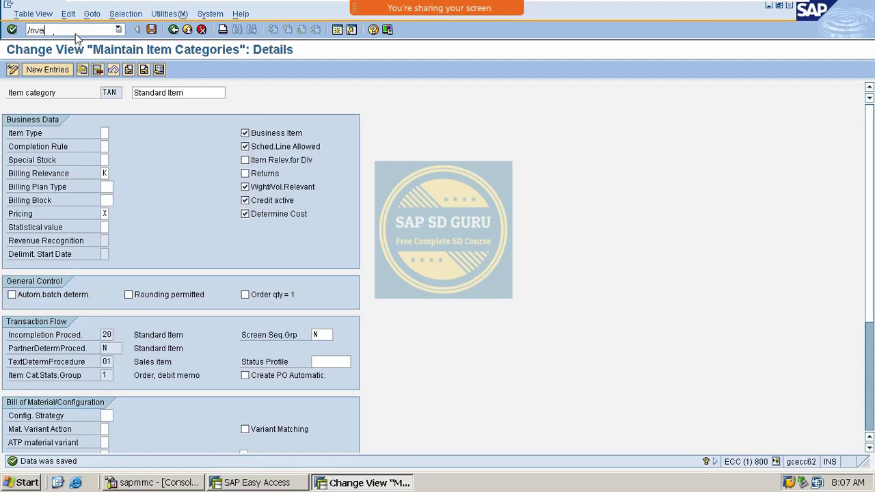
Step: Start a new standard order and enter the customer number as sold-to party
key("Return")
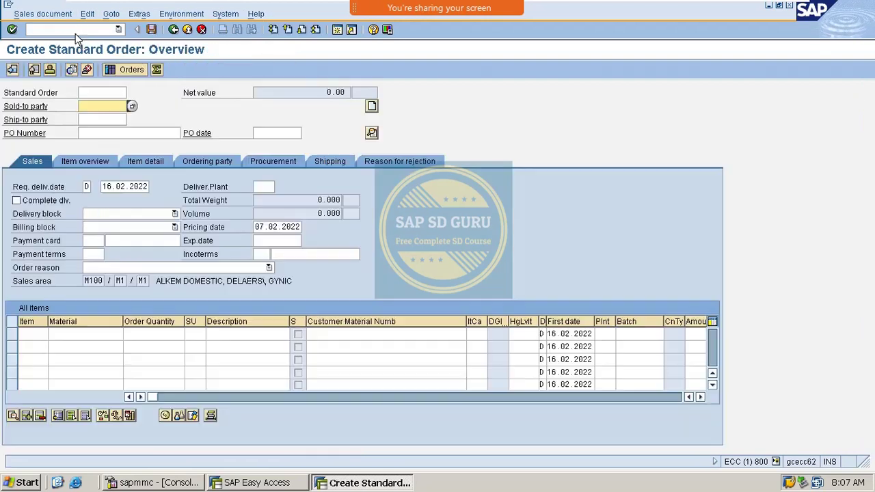
key("BackSpace")
key("Down")
key("Return")
key("Return")
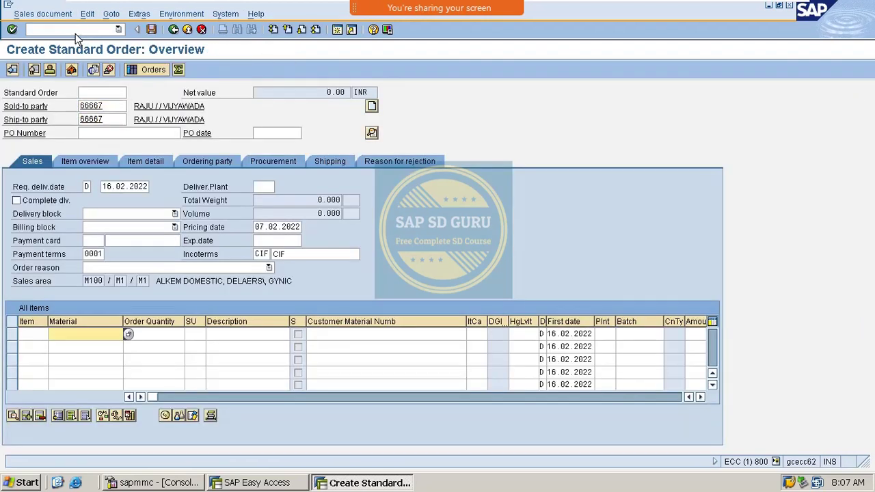
Step: Add material VAXINE-150 to the standard order with an order quantity of 10
key("Return")
key("Tab")
key("Tab")
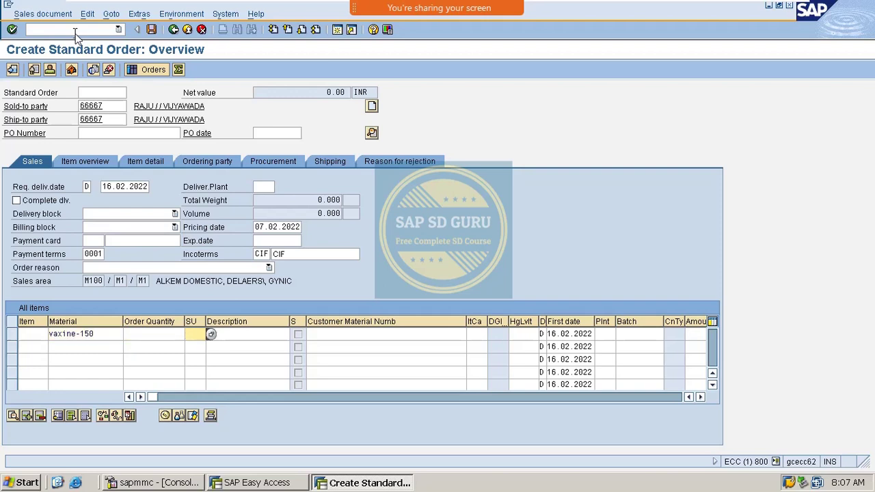
type("10")
key("Return")
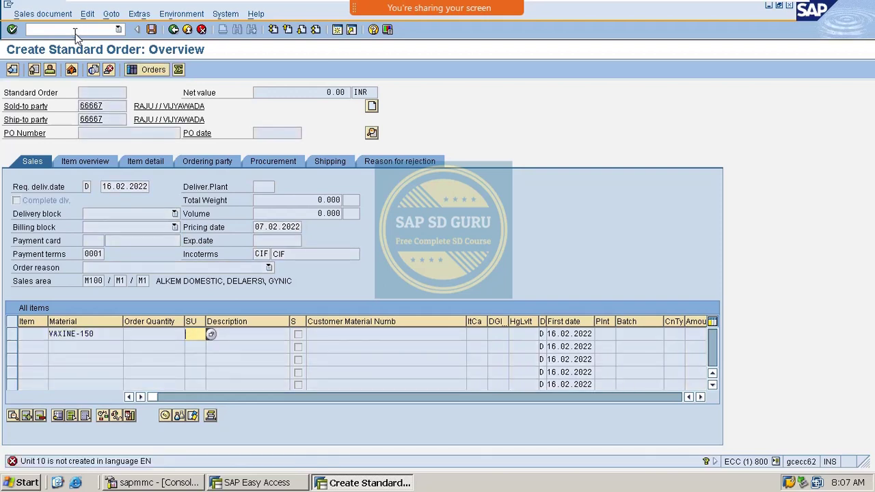
key("Return")
type("1")
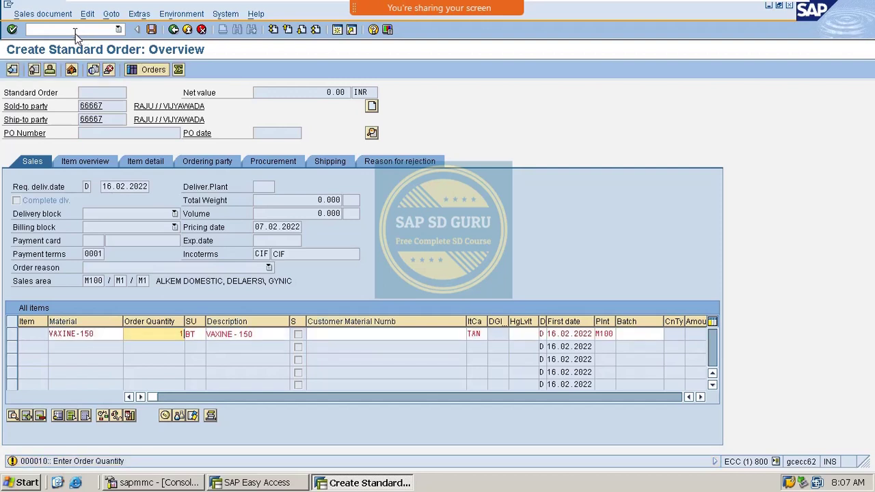
type("0")
key("Return")
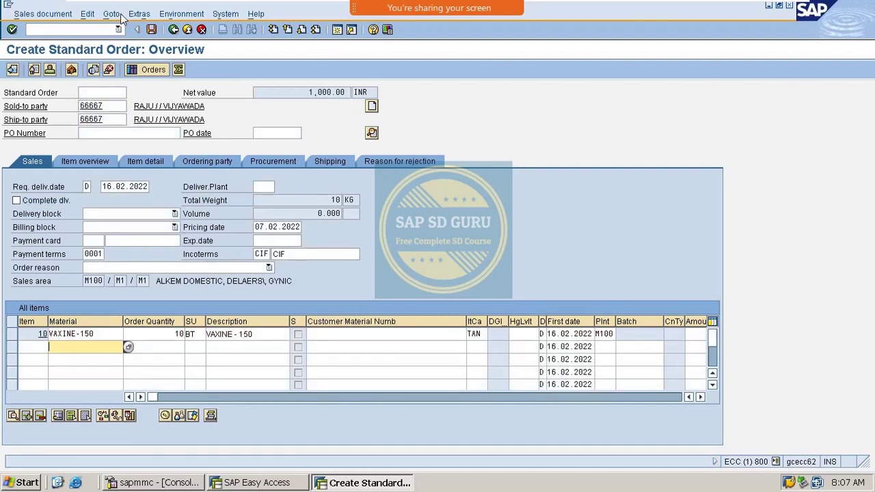
Step: Deliver the standard order directly and post the goods issue with VAXINE-150's picked quantity set to 10
left_click(70, 15)
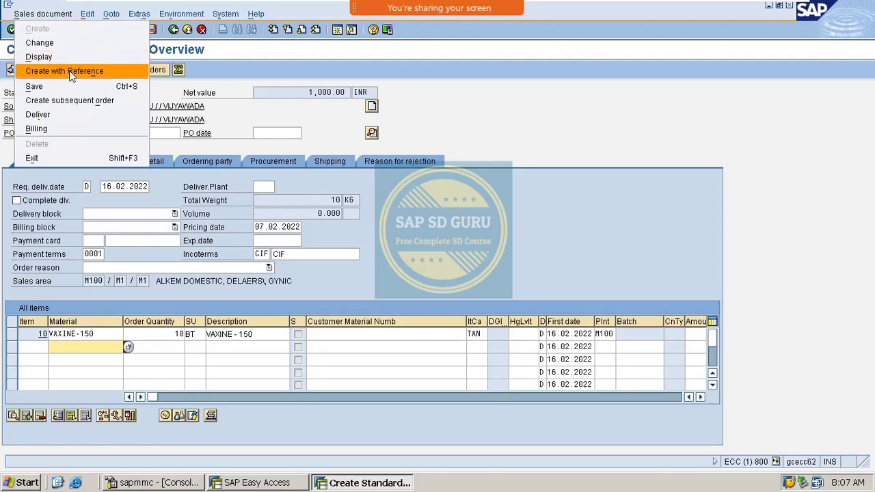
left_click(70, 114)
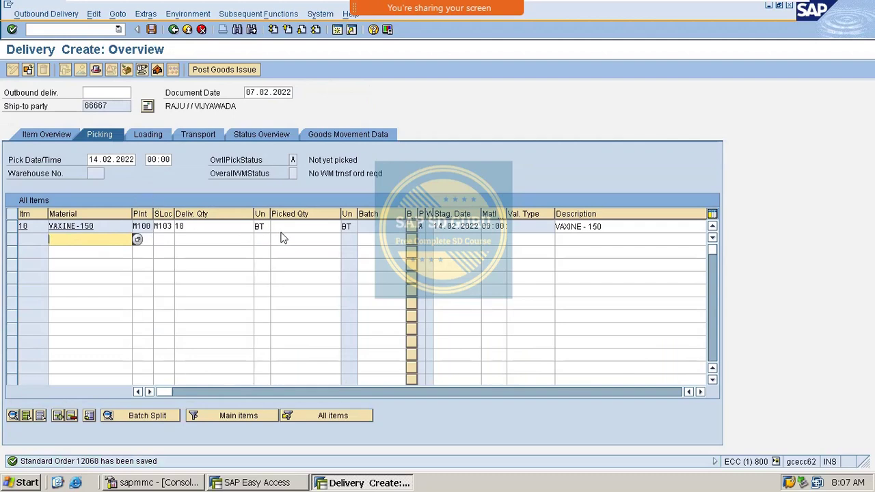
left_click(287, 228)
type("10")
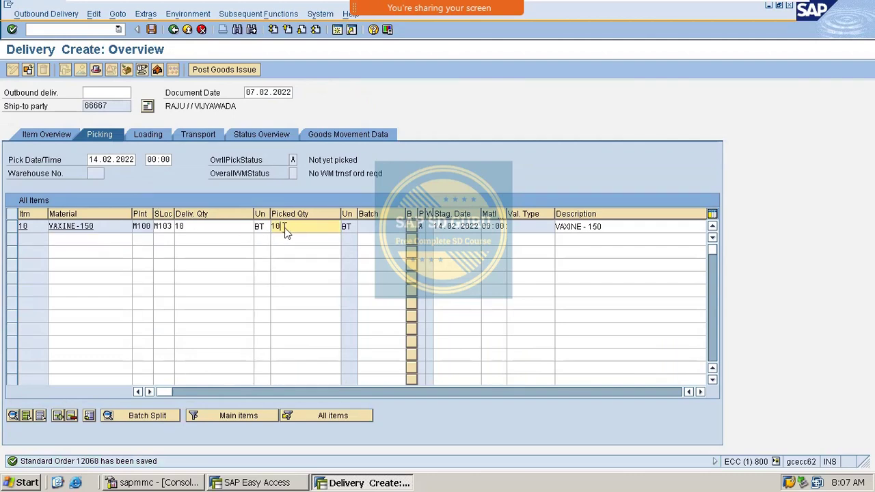
key("Return")
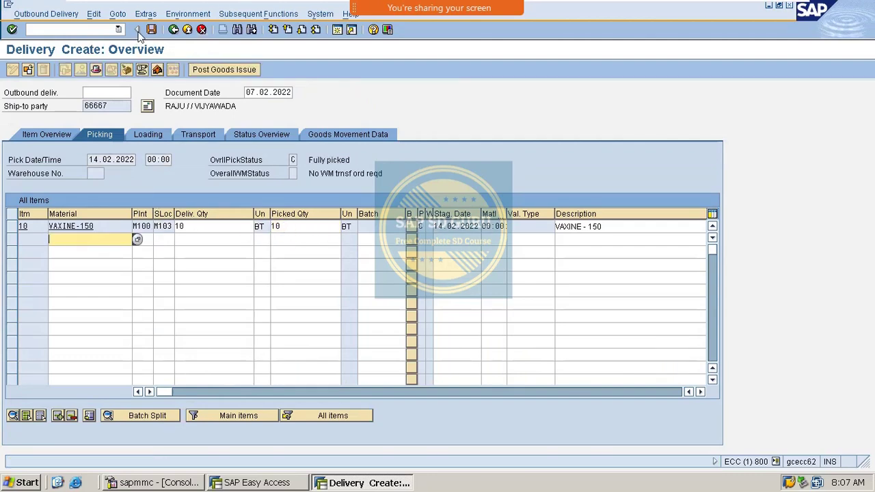
left_click(256, 71)
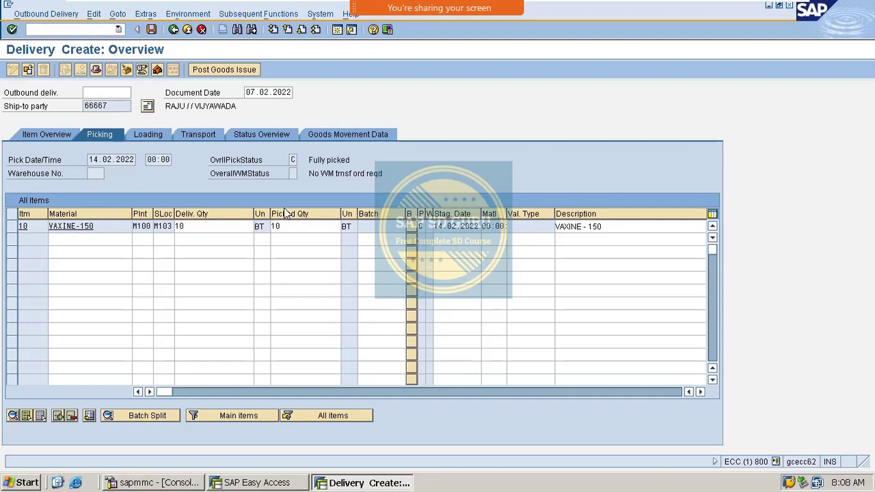
key("ctrl+s")
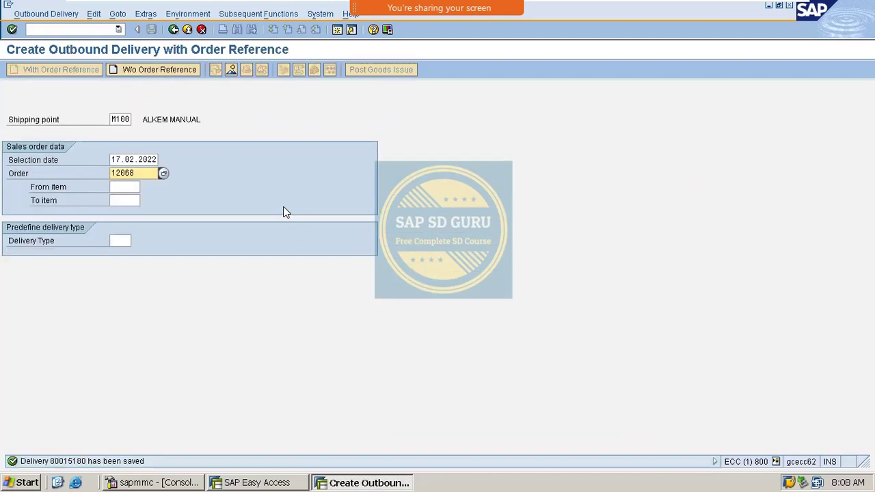
Step: Go to transaction VF01 and generate the F2 invoice overview for the proposed delivery
left_click(64, 30)
type("/nv")
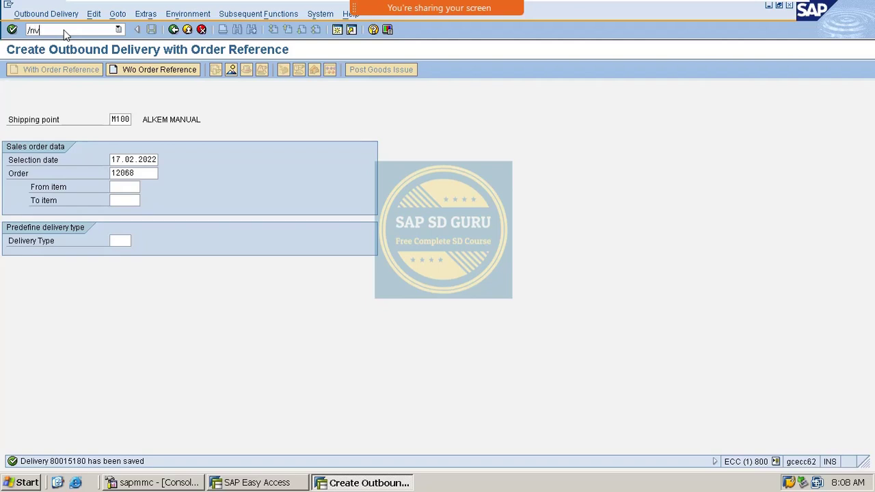
type("f01")
key("Return")
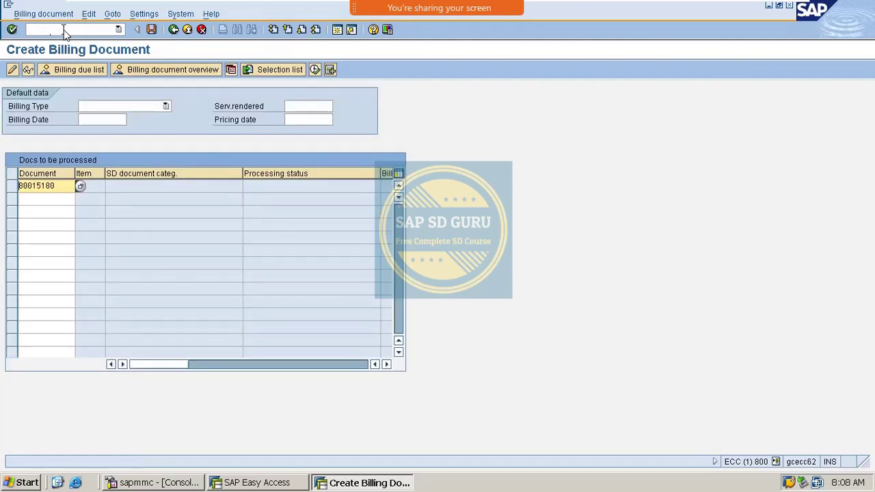
left_click(13, 187)
left_click(330, 69)
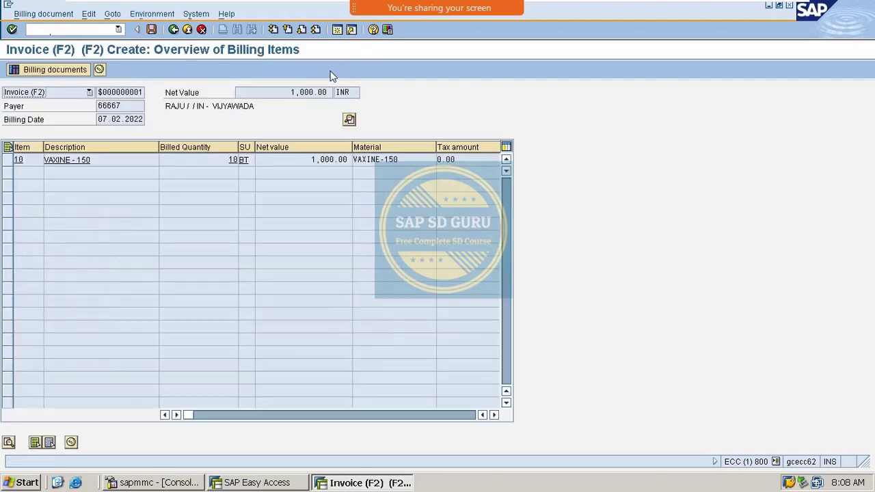
Step: Return to the list of documents for billing, select the processed delivery and reopen its invoice overview
left_click(174, 30)
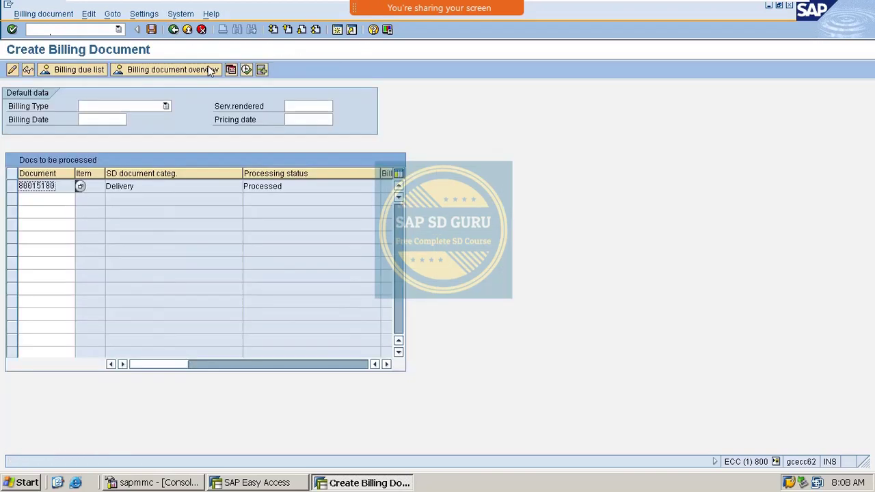
left_click(15, 187)
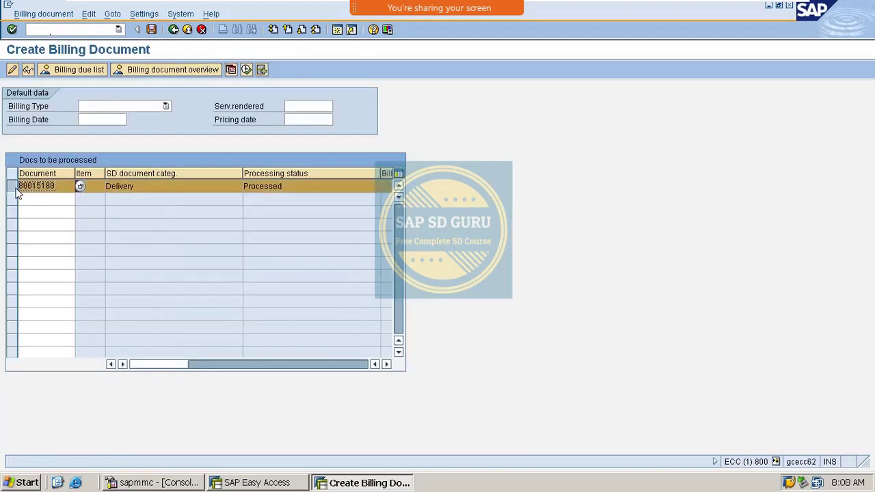
left_click(247, 70)
left_click(247, 69)
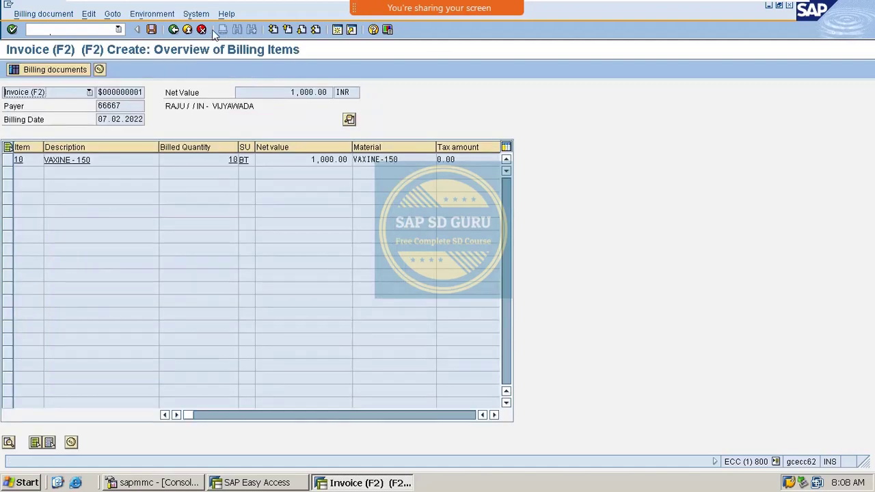
Step: Leave the full-quantity invoice without saving and restart transaction VF01 with the same delivery proposed
left_click(175, 31)
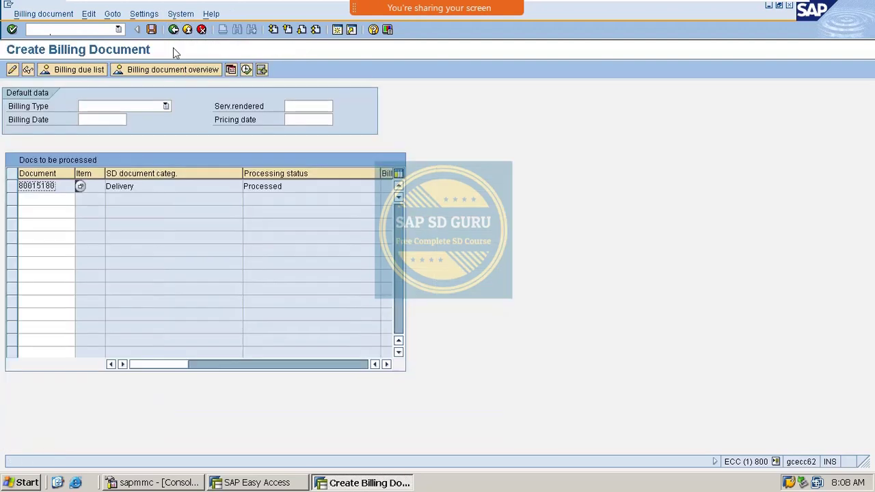
double_click(62, 182)
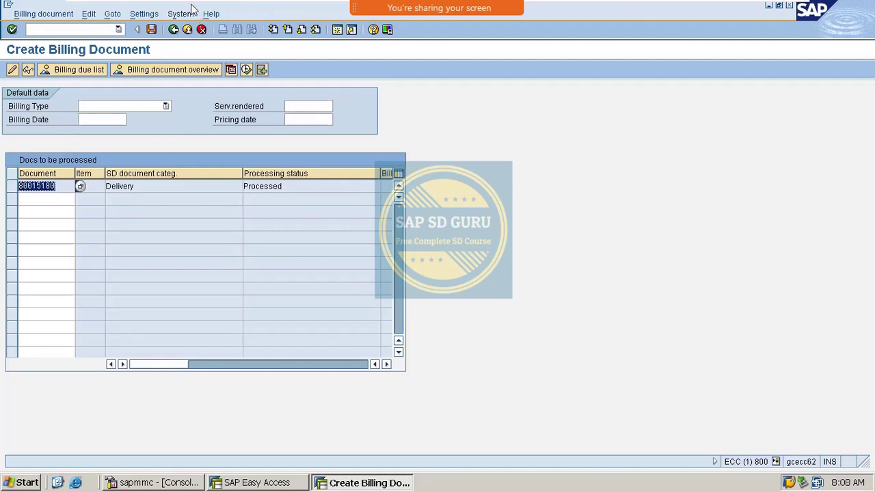
left_click(58, 30)
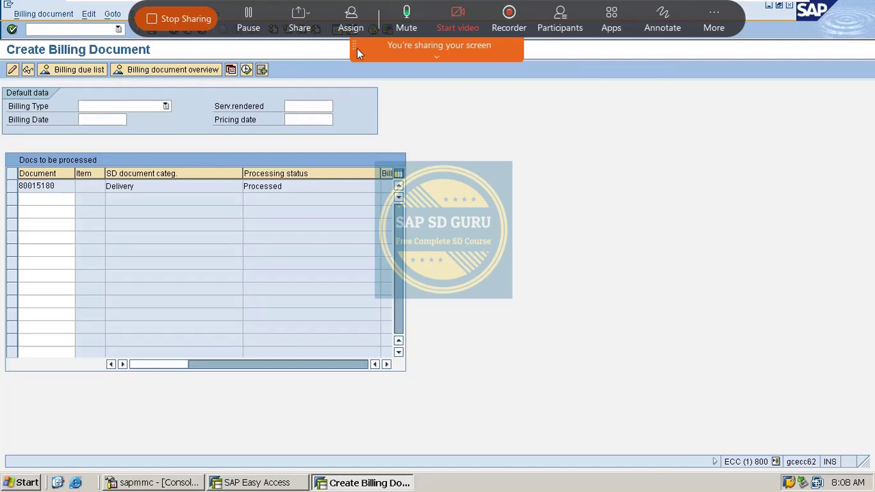
left_click_drag(356, 48, 486, 48)
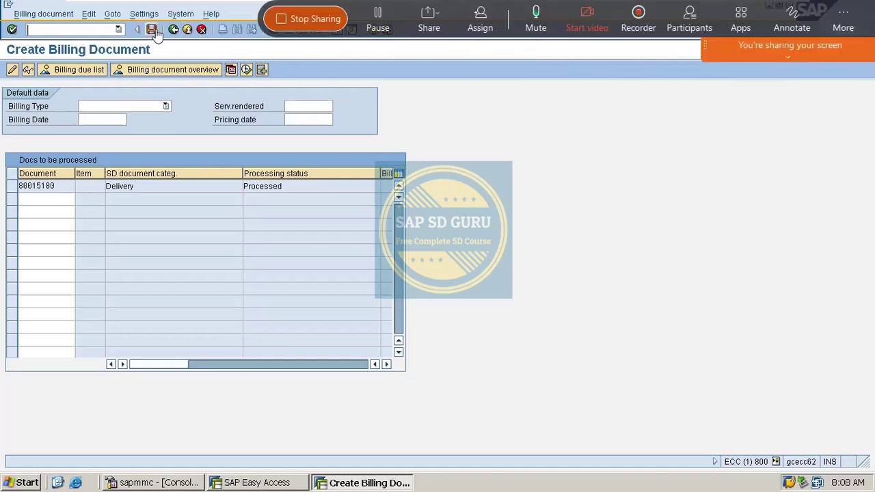
left_click(173, 30)
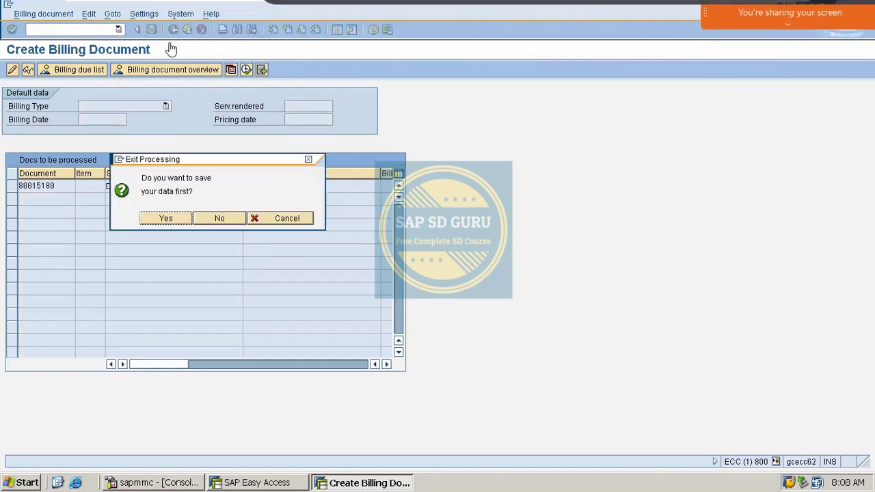
left_click(217, 218)
type("vf01")
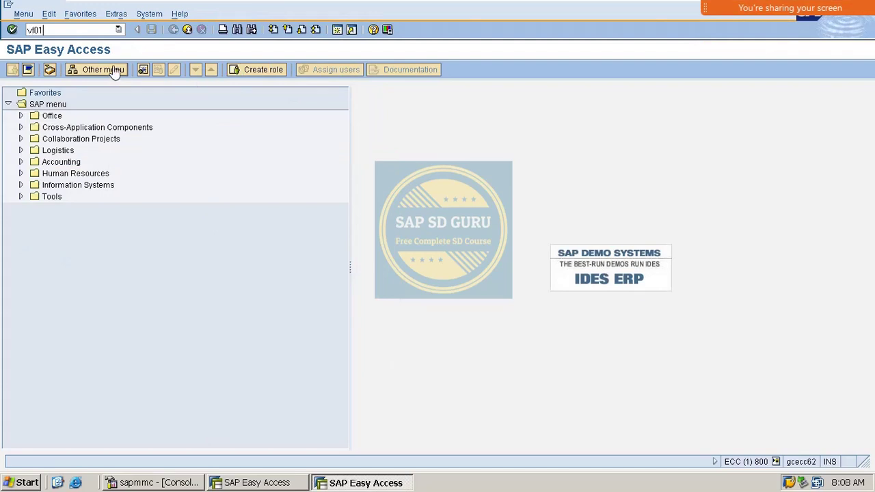
key("Return")
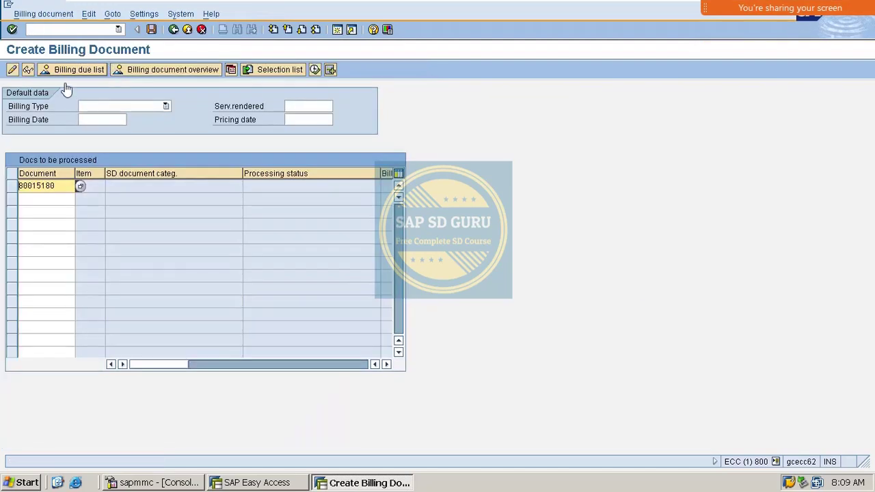
Step: Open the delivery's item selection list, set VAXINE-150's open quantity to 5 and select the item
left_click(247, 71)
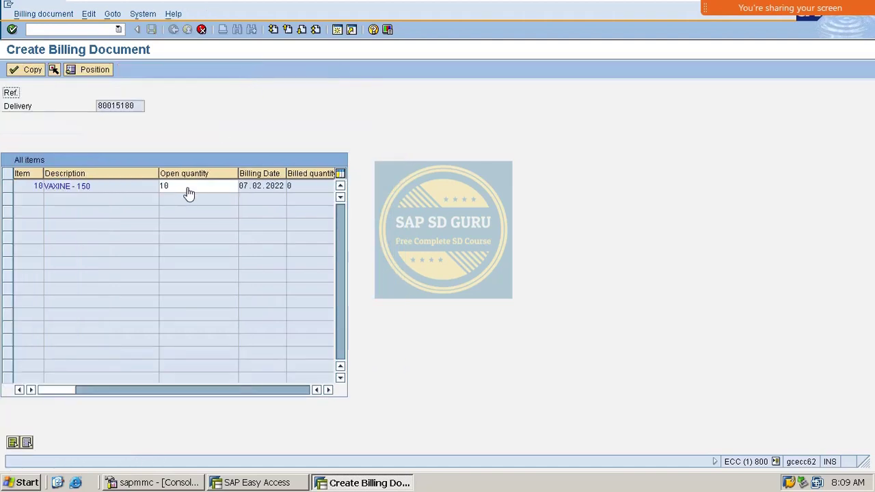
left_click(189, 190)
type("5")
key("Return")
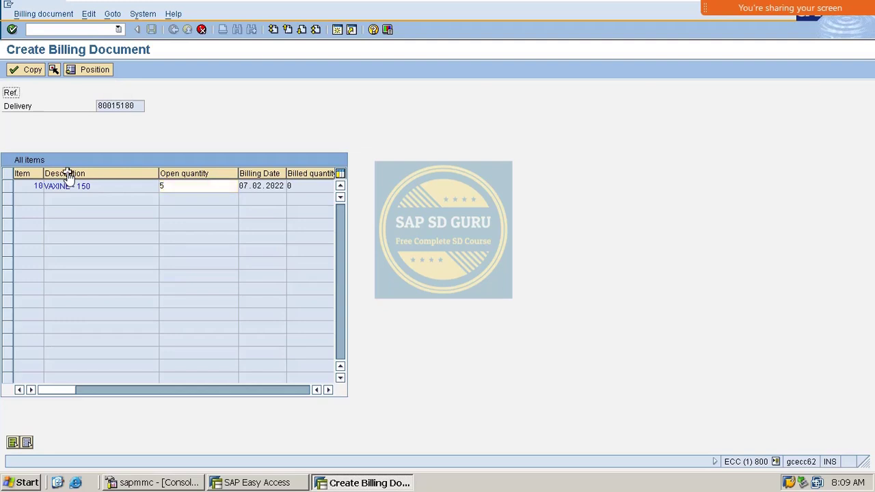
left_click(28, 70)
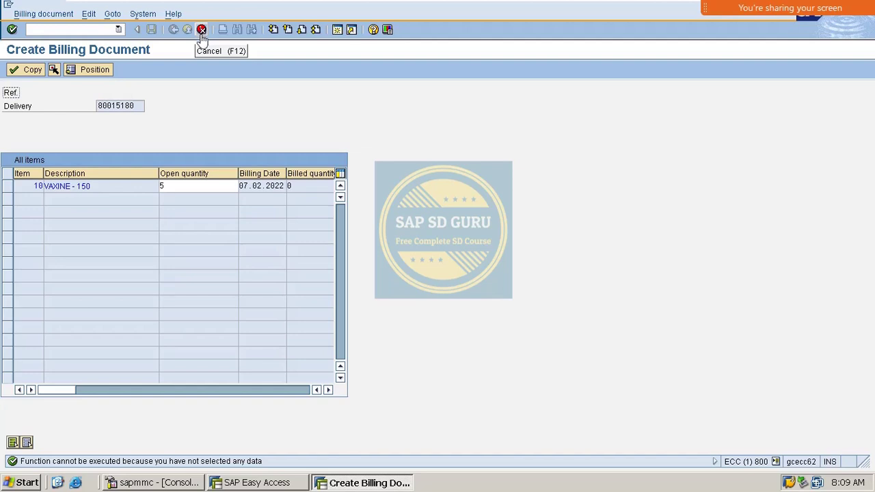
left_click(7, 187)
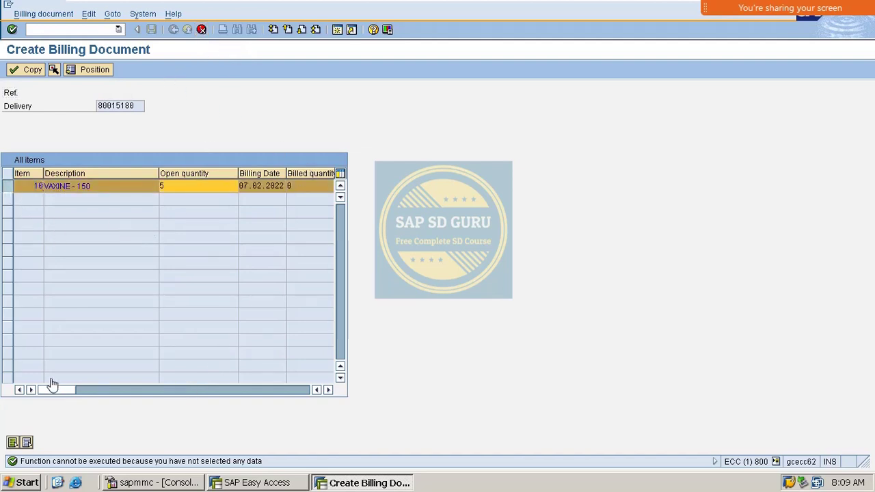
left_click_drag(55, 388, 106, 392)
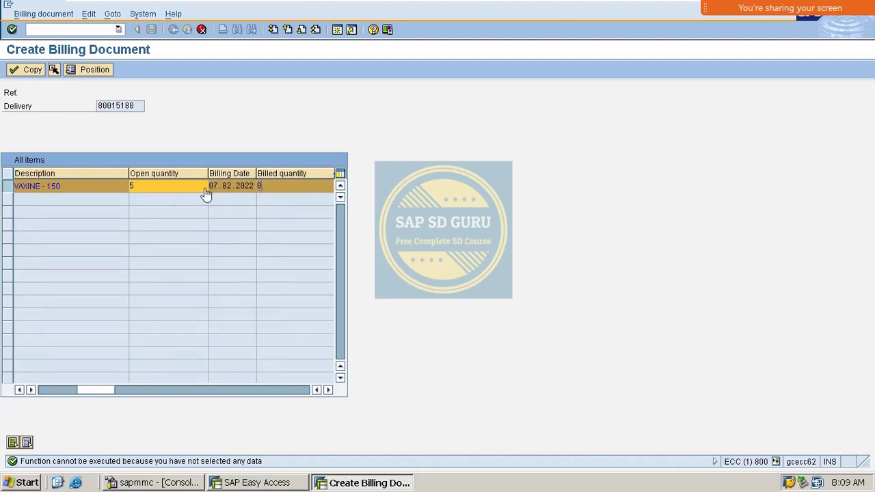
double_click(148, 190)
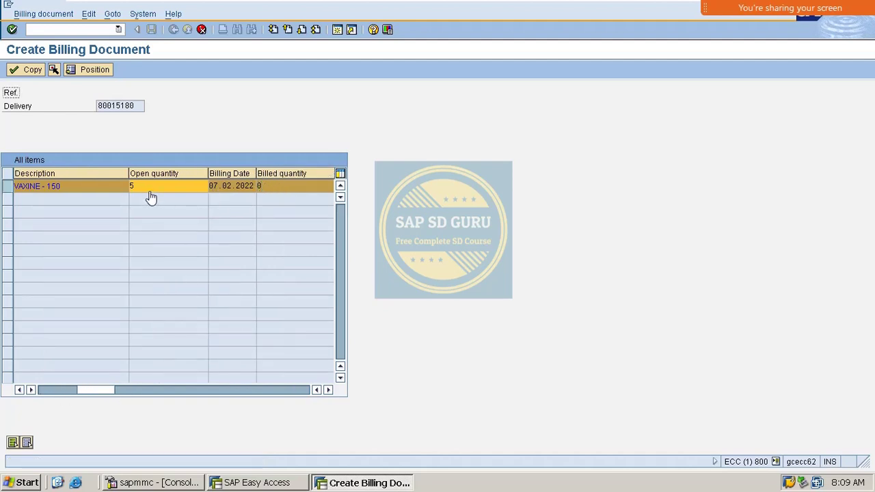
Step: Position the delivery's item list using item 10 and the description "partial invoice"
left_click(100, 69)
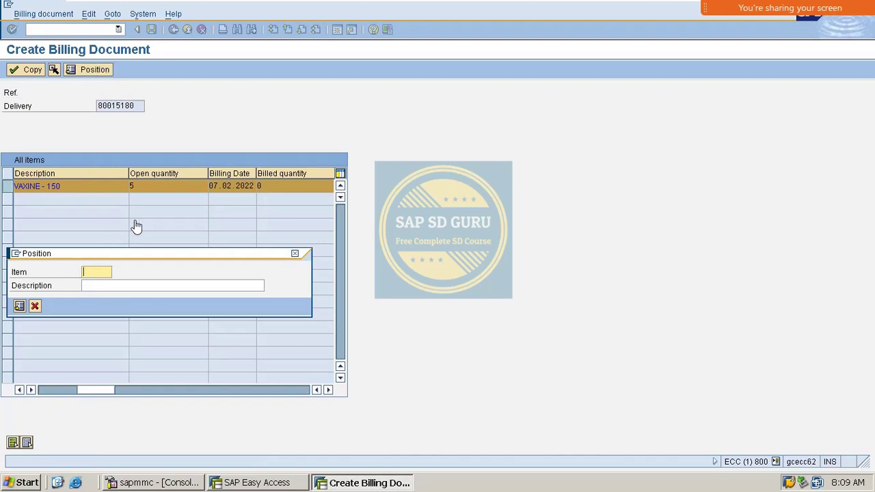
type("10")
key("Tab")
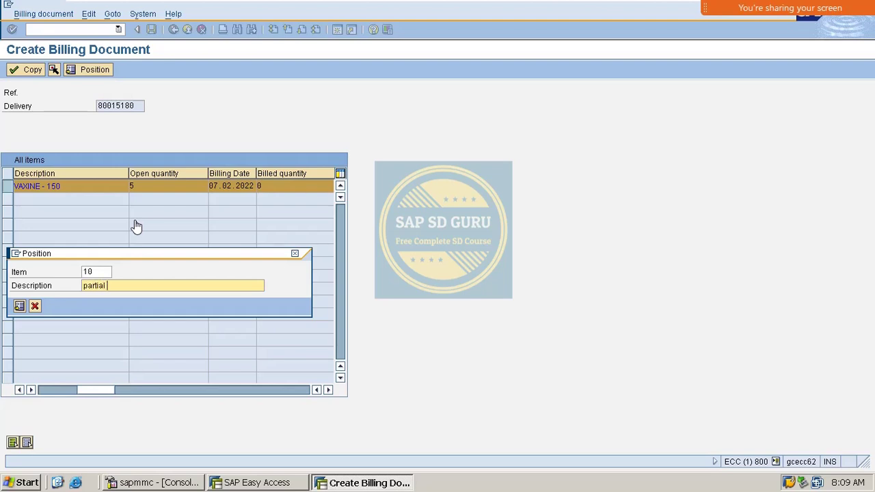
type("partial invoice")
key("Return")
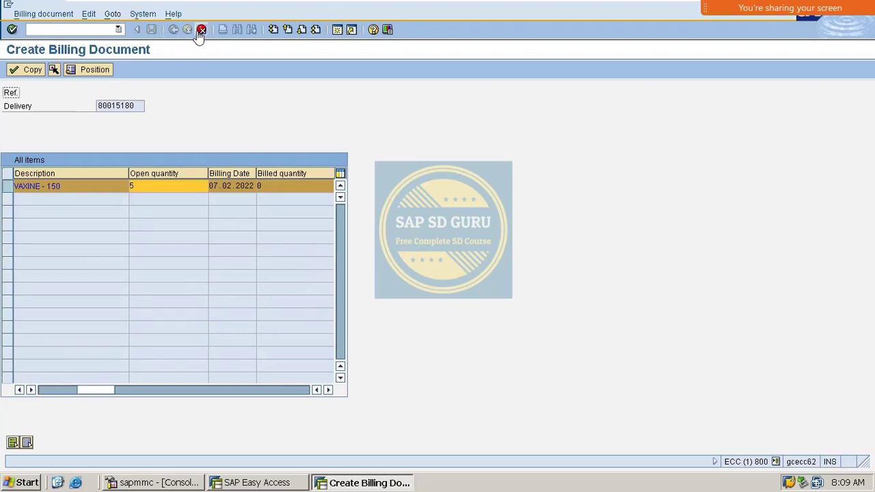
Step: Copy the selected VAXINE-150 item into an F2 invoice and save the partial invoice
left_click(24, 71)
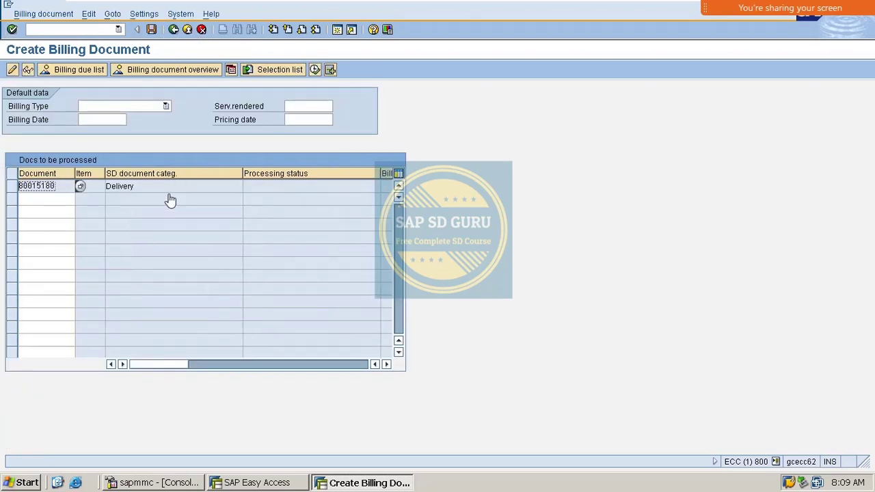
key("Return")
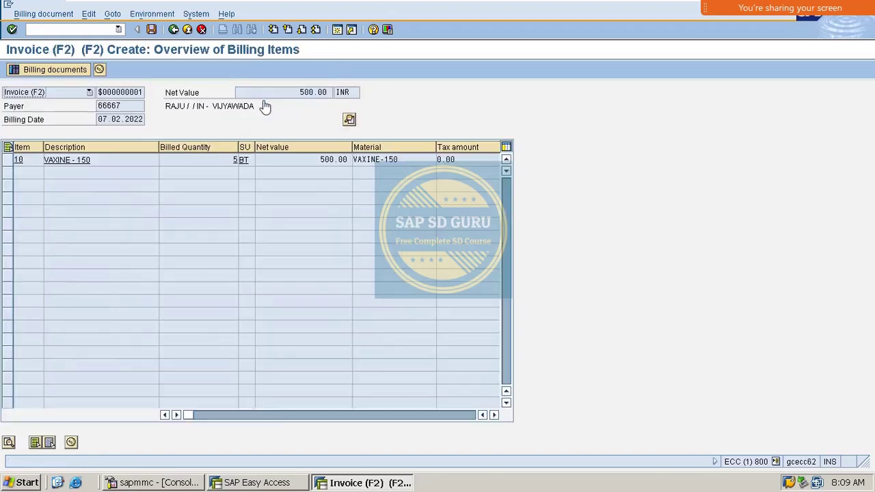
left_click(233, 161)
left_click(151, 29)
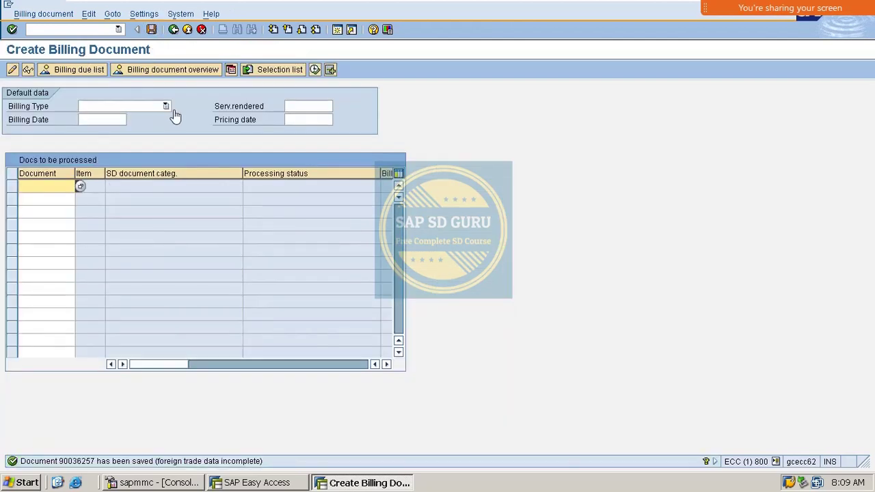
Step: Go to transaction VF02 and display the document flow of the saved partial invoice
key("Down")
key("Down")
key("Up")
left_click(69, 30)
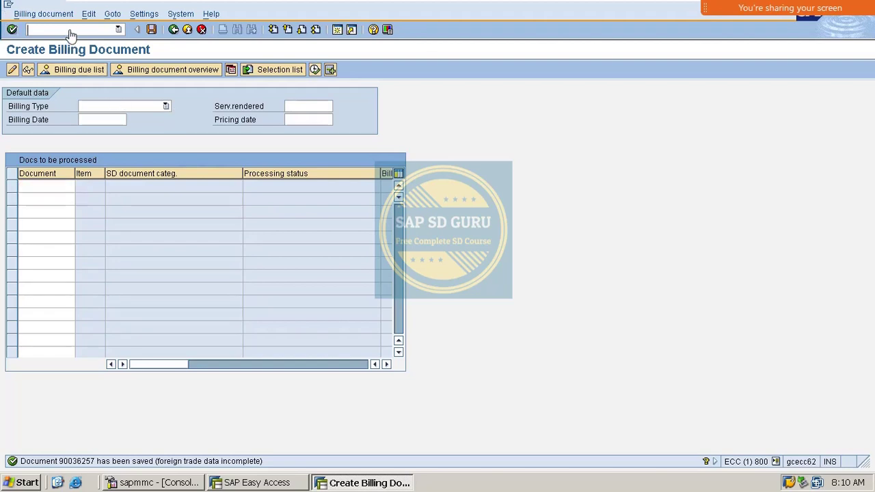
left_click(95, 33)
type("/nvf02")
key("Return")
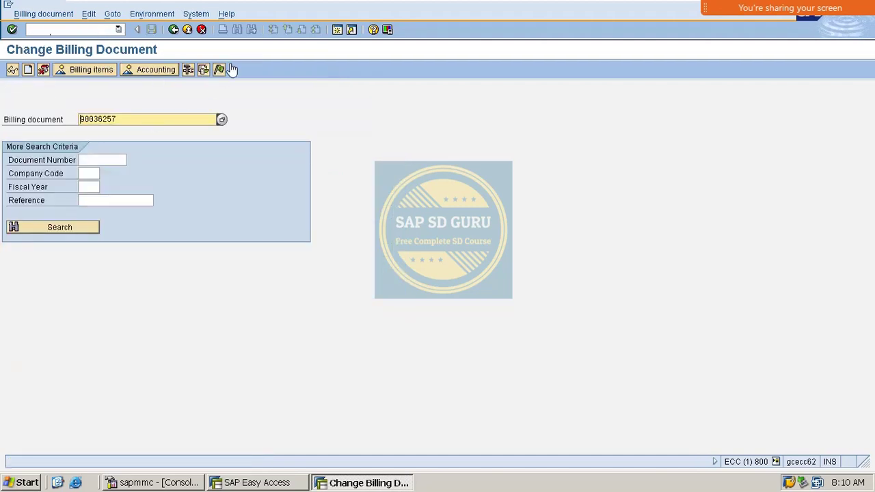
left_click(204, 71)
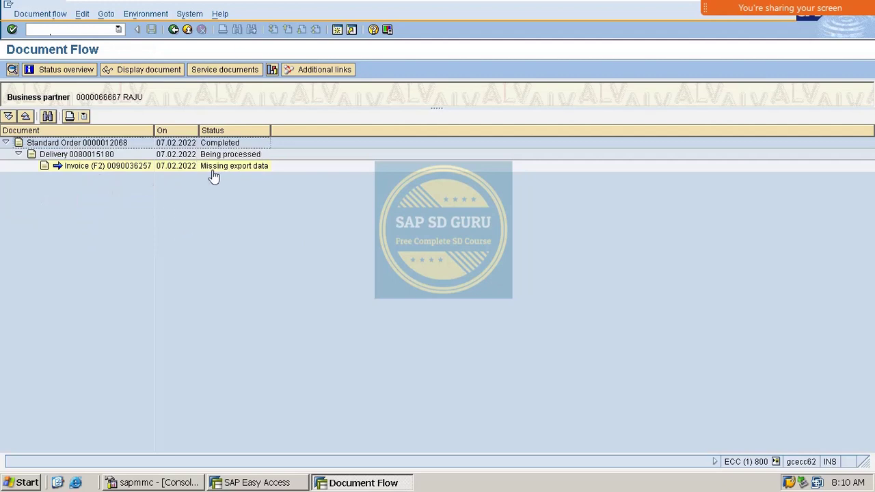
Step: Display the delivery from the document flow, check VAXINE-150's delivery quantity and return to the flow
left_click(112, 156)
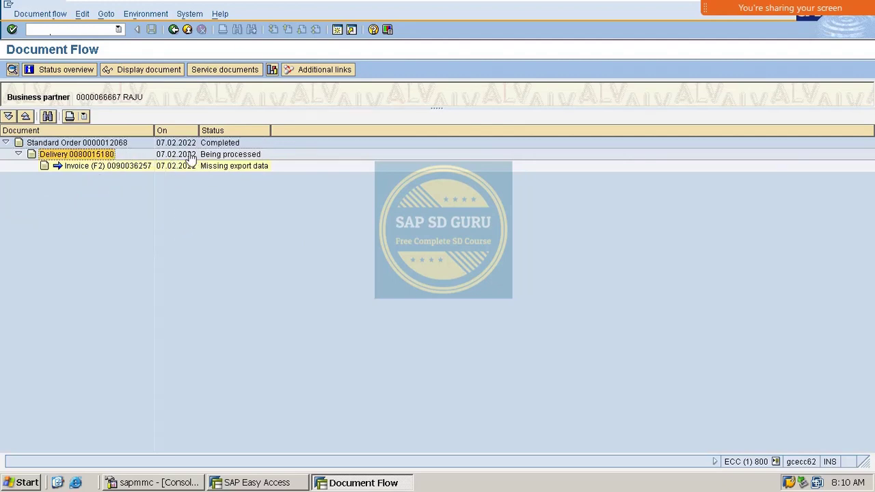
left_click(151, 70)
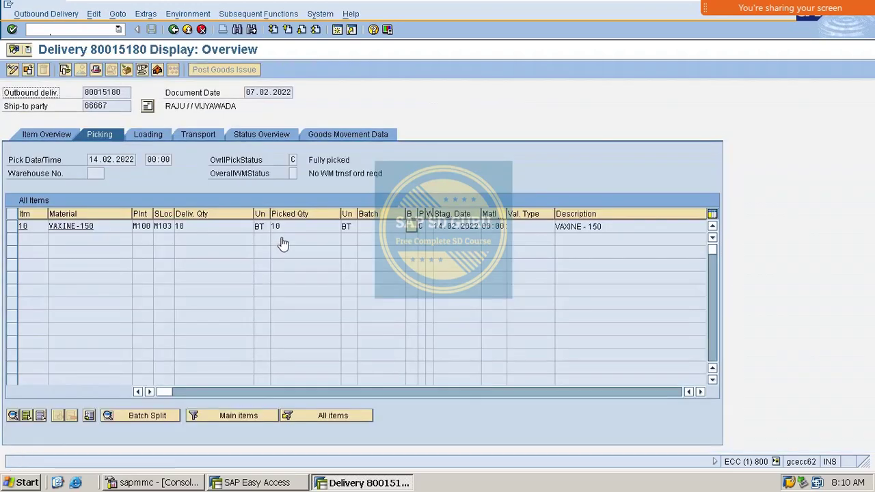
left_click(239, 228)
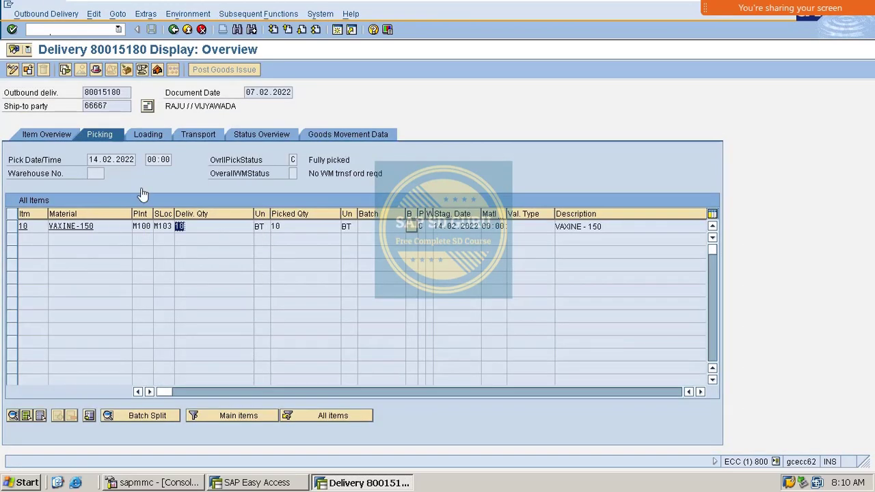
left_click(113, 93)
left_click(3, 110)
left_click(177, 30)
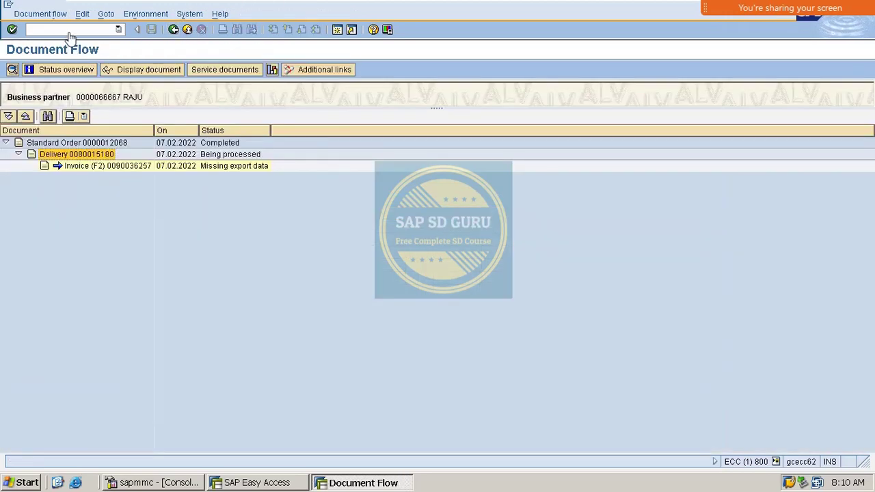
Step: Try to bill a sales order directly in transaction VF01 by entering its order number
left_click(68, 31)
type("/nvf01")
key("Return")
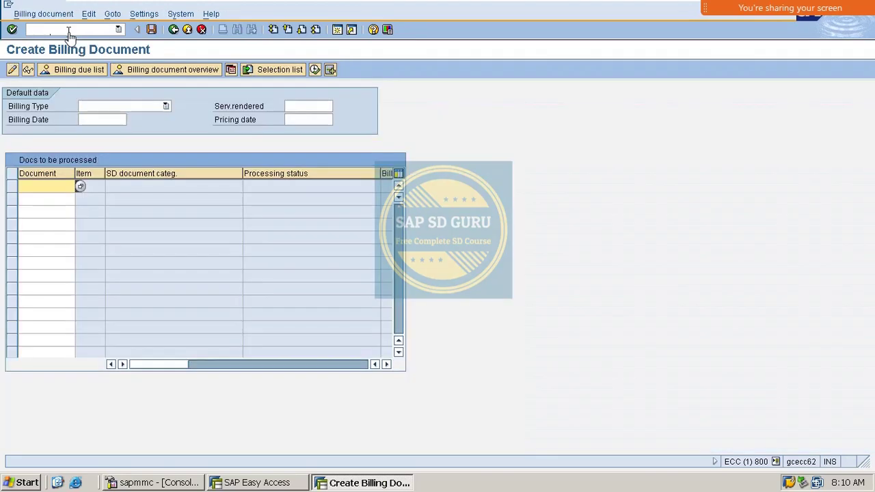
type("12065")
key("Return")
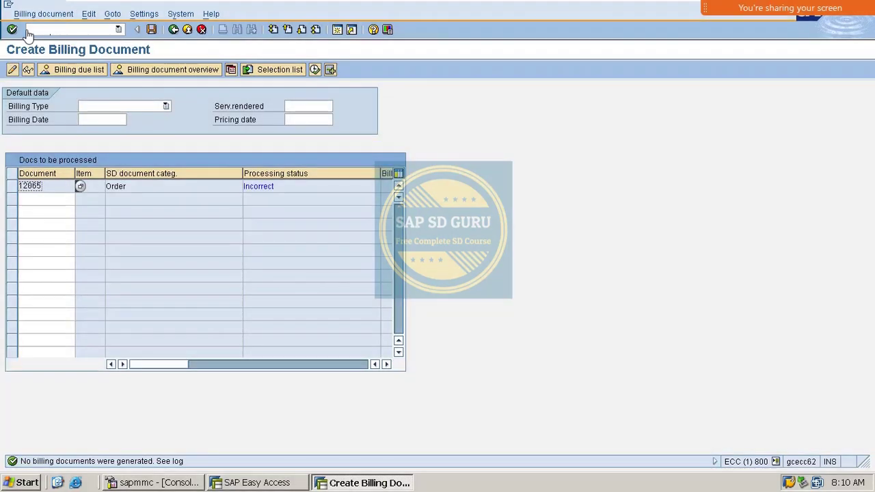
Step: Go to transaction VL02N and check the proposed outbound delivery's number
left_click(50, 31)
type("/nvl02nm")
key("Return")
type("vl0")
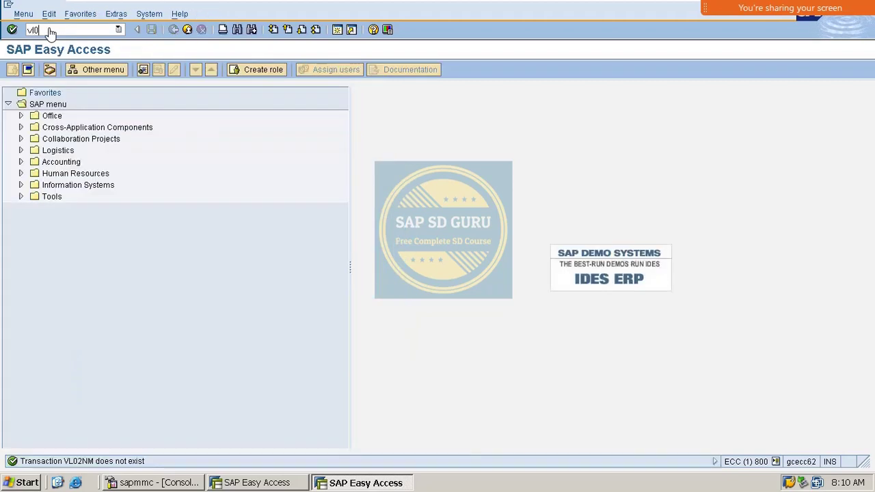
type("2n")
key("Return")
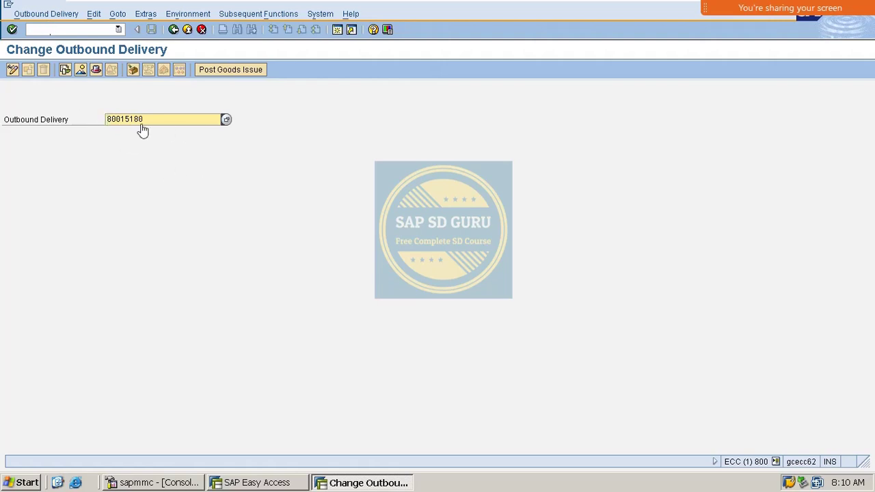
left_click_drag(156, 122, 2, 154)
left_click(49, 16)
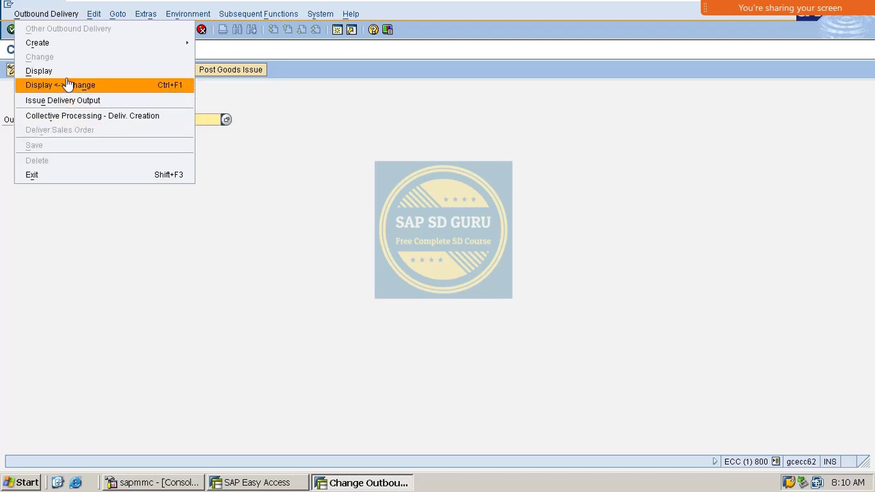
left_click(322, 157)
Step: Generate the F2 invoice overview for the proposed delivery in transaction VF01, check the billed quantity and go back to the documents for billing
left_click(49, 32)
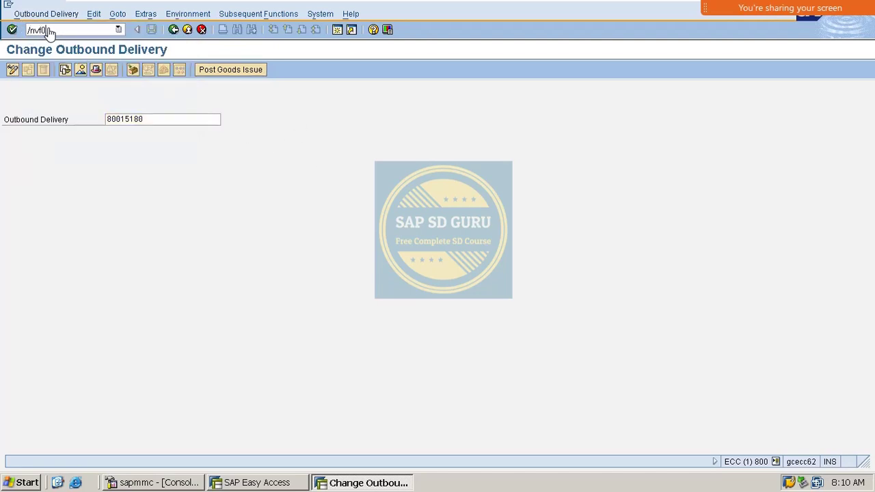
type("/nvf01")
key("Return")
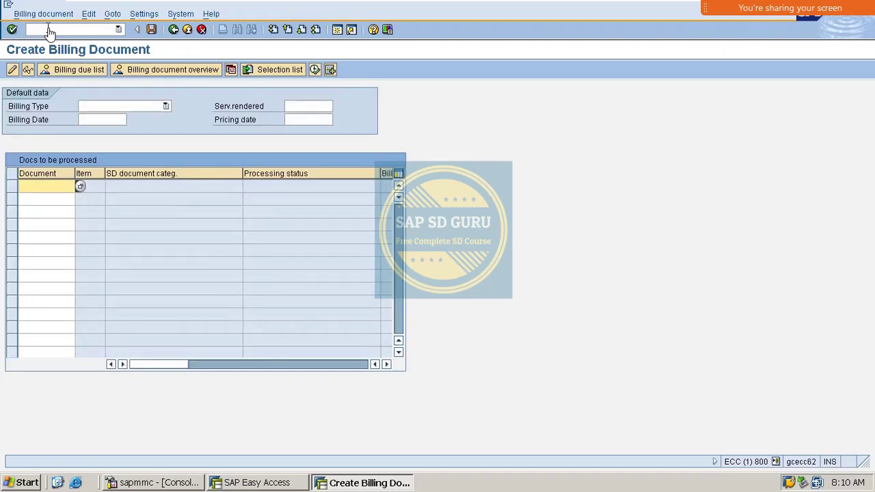
key("Return")
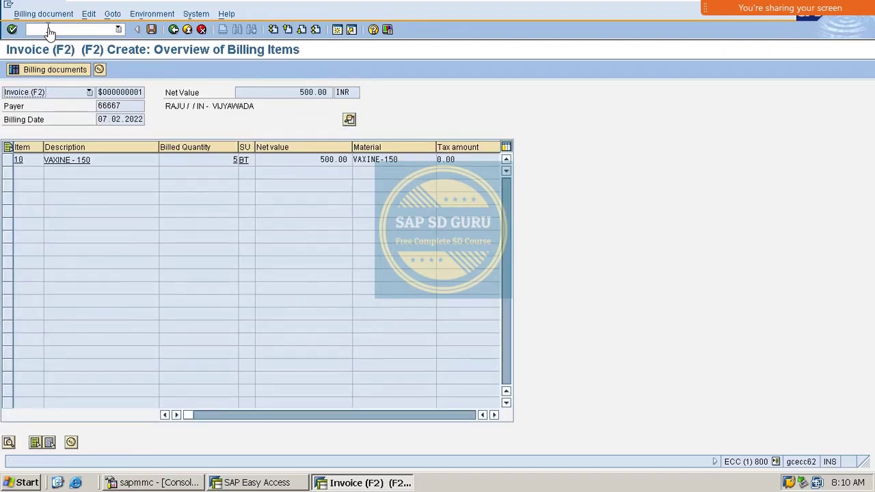
left_click(216, 162)
left_click(171, 31)
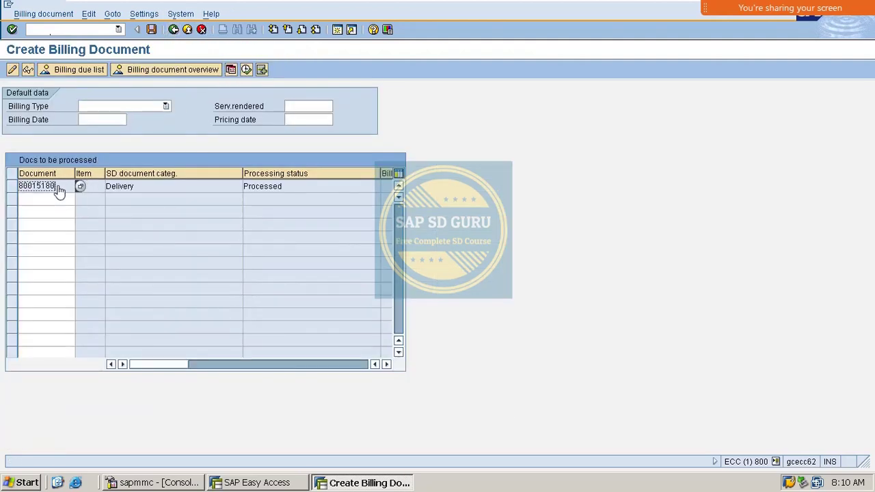
Step: Try to bill only 3 of VAXINE-150 from the delivery's selection list in transaction VF01, cancel, and check the proposed invoice's billed quantity
left_click(80, 31)
type("/nvf01")
key("Return")
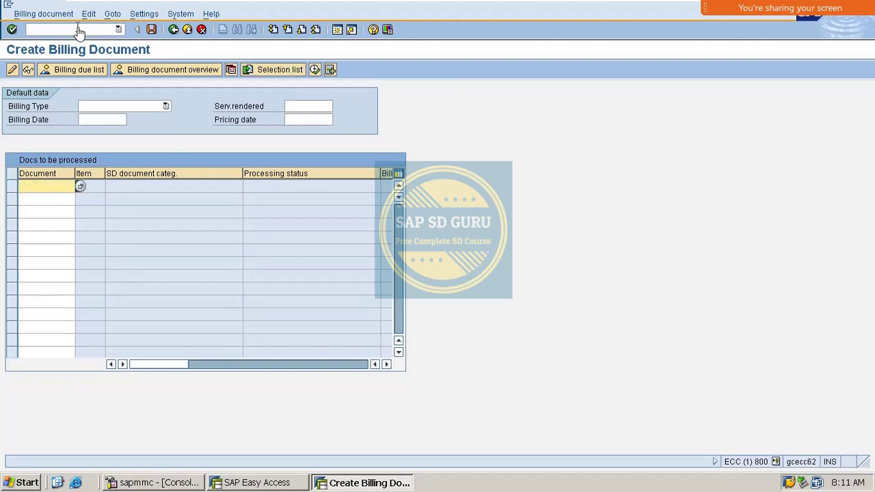
key("ctrl+v")
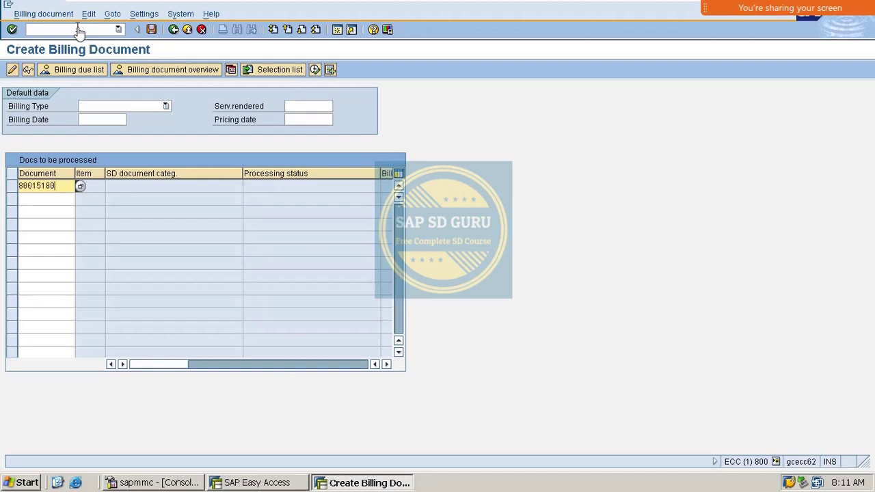
left_click(269, 70)
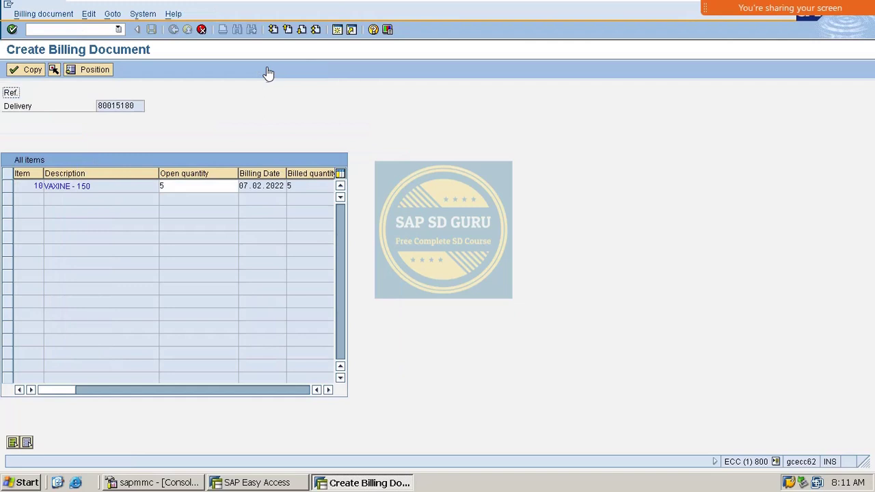
left_click(182, 188)
type("3")
key("Return")
left_click(27, 69)
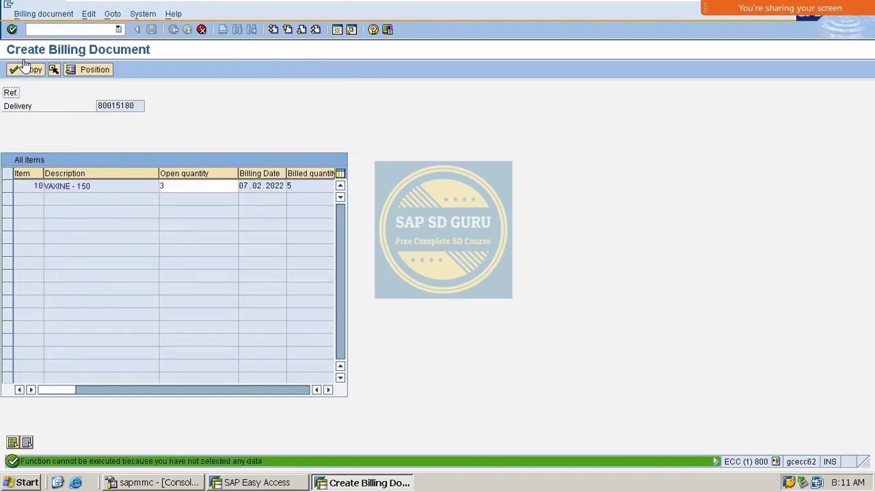
left_click(201, 29)
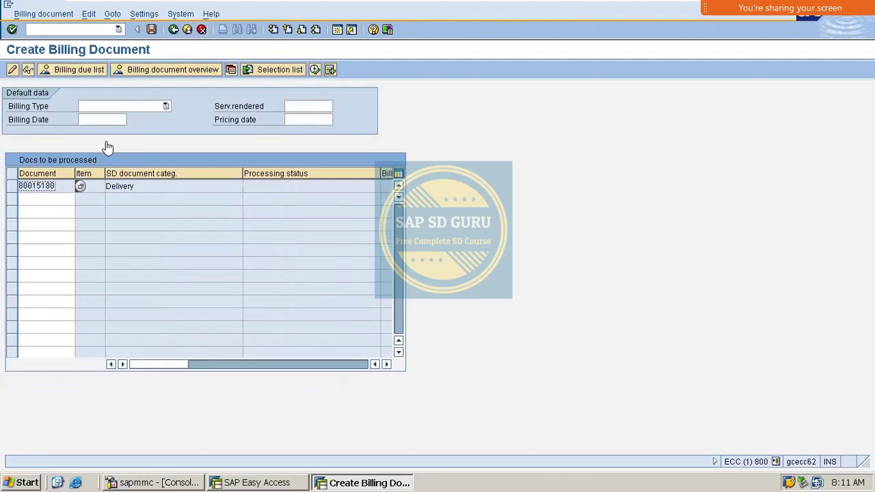
key("Return")
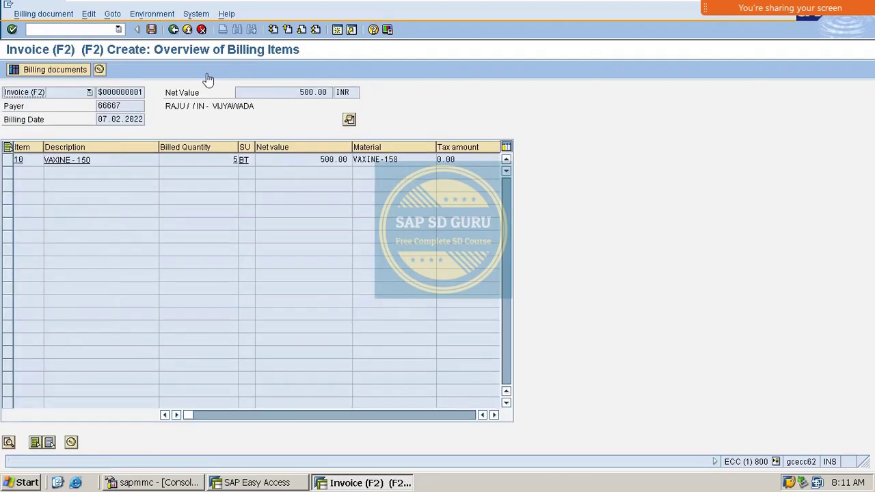
left_click(173, 30)
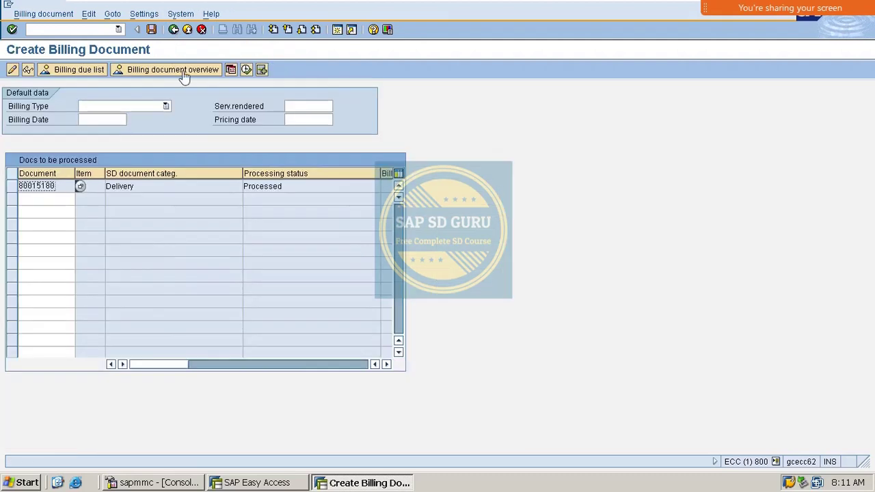
Step: Restart transaction VF01, select the delivery's open VAXINE-150 quantity from the selection list and save the second invoice
left_click(77, 30)
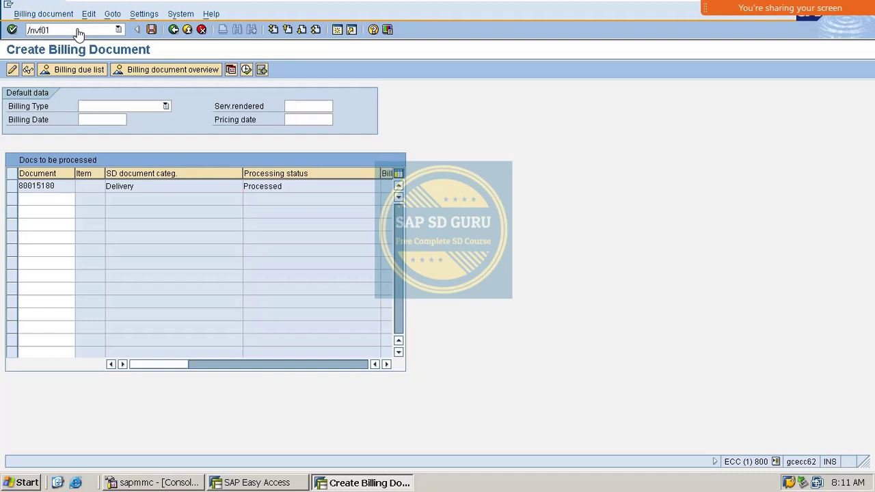
key("Return")
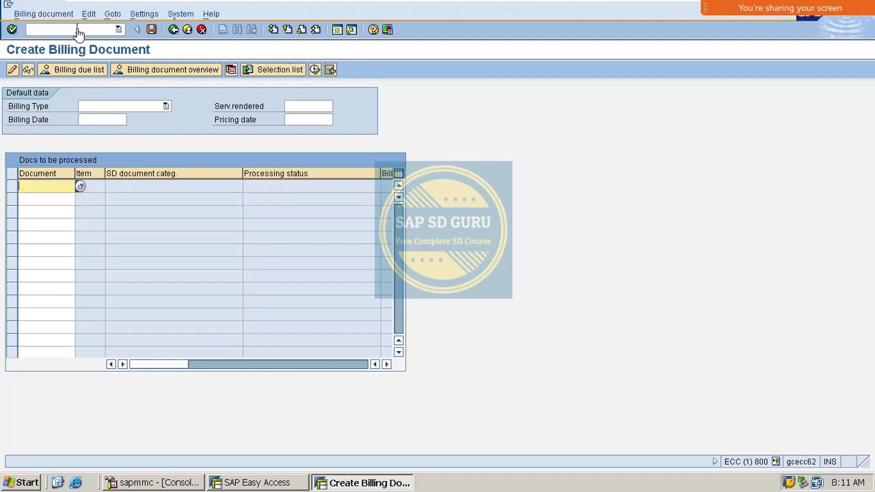
left_click(12, 189)
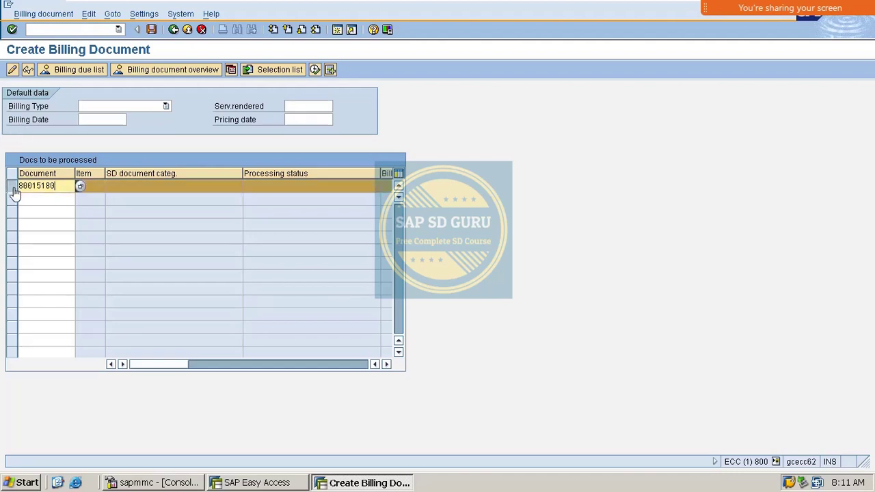
left_click(265, 71)
left_click(198, 186)
key("Return")
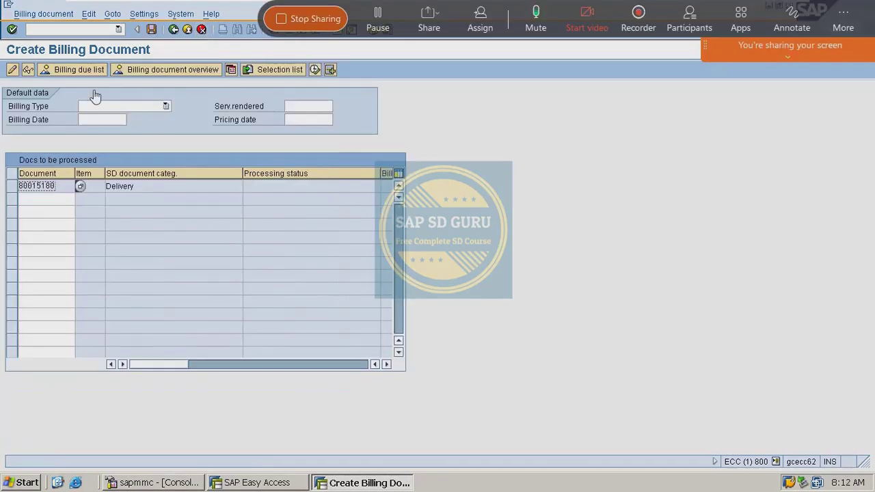
left_click(153, 30)
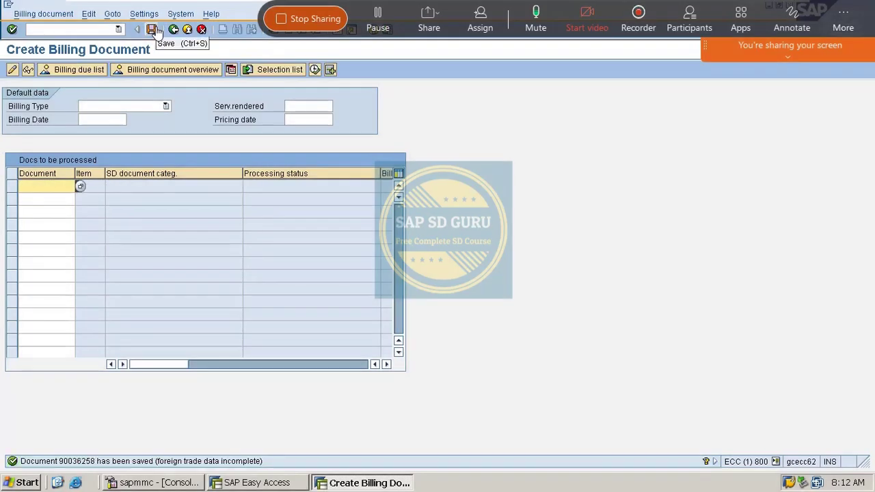
Step: Open the saved invoice in transaction VF02, check its billed quantity, leave without saving and reopen it
left_click(72, 30)
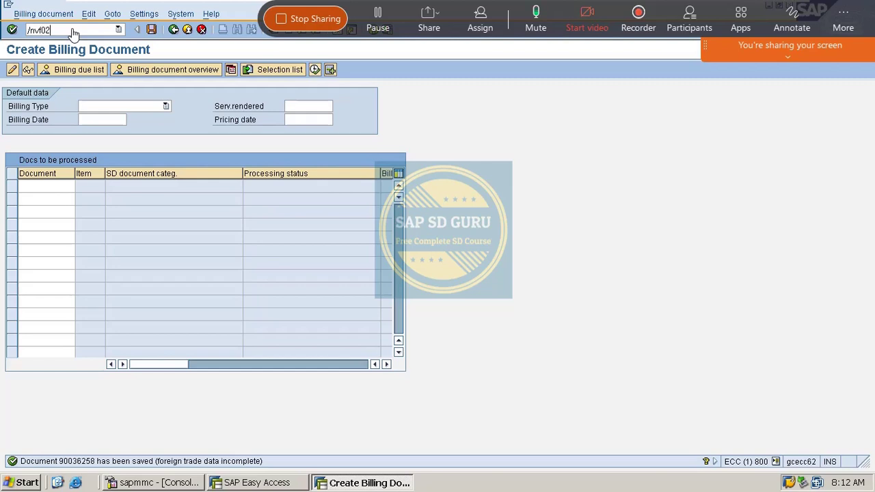
key("Return")
key("Return")
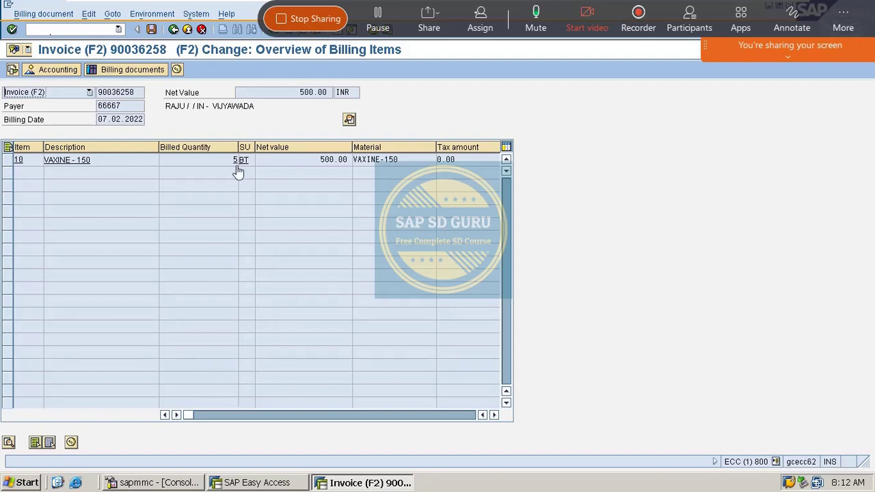
left_click(174, 29)
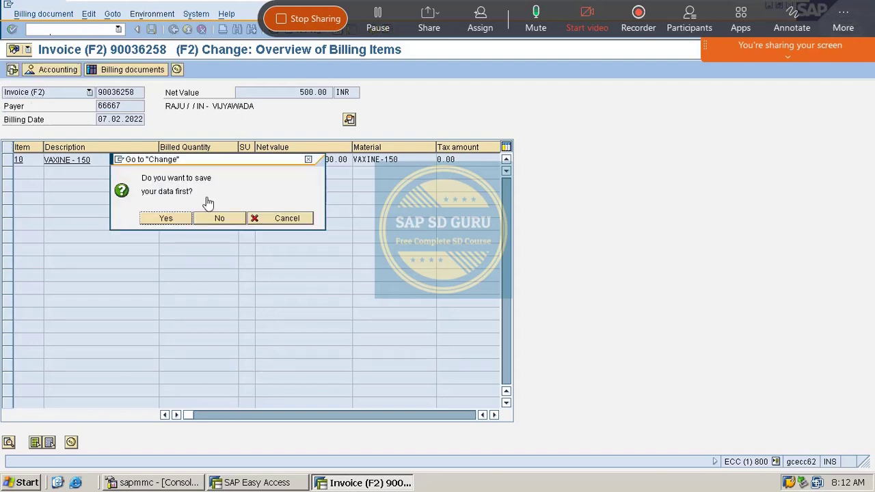
left_click(217, 219)
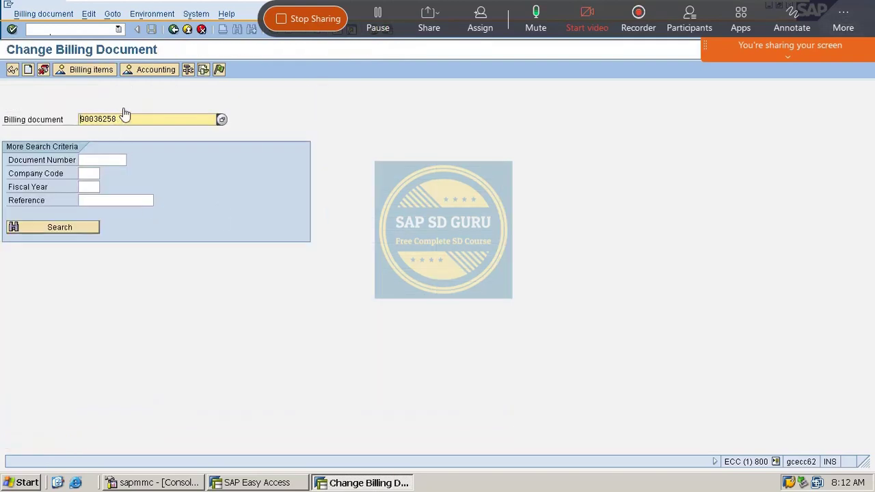
key("Return")
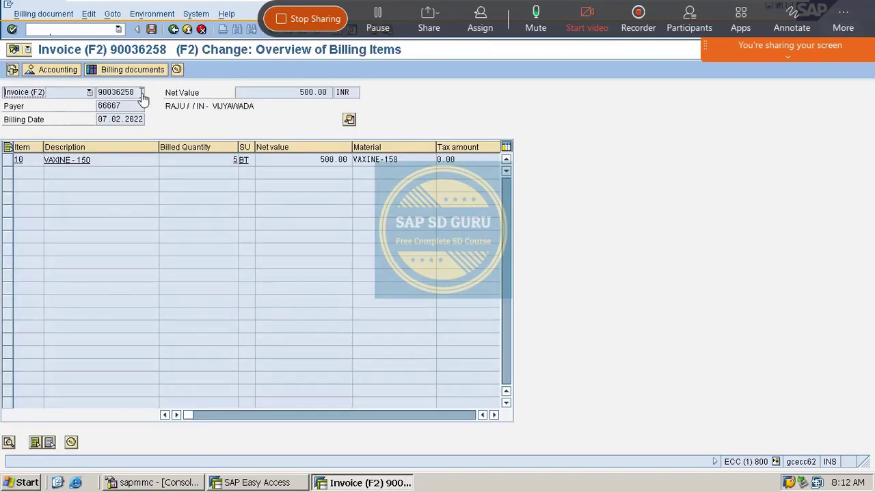
Step: Try to bill the same delivery again in transaction VF01 and check its selection list for open quantities
left_click(58, 31)
type("/nvf01")
key("Return")
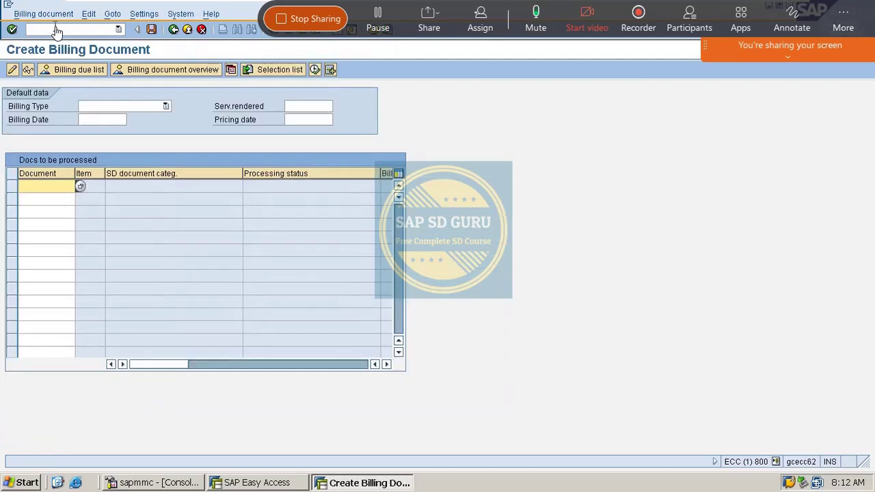
key("ctrl+v")
key("Return")
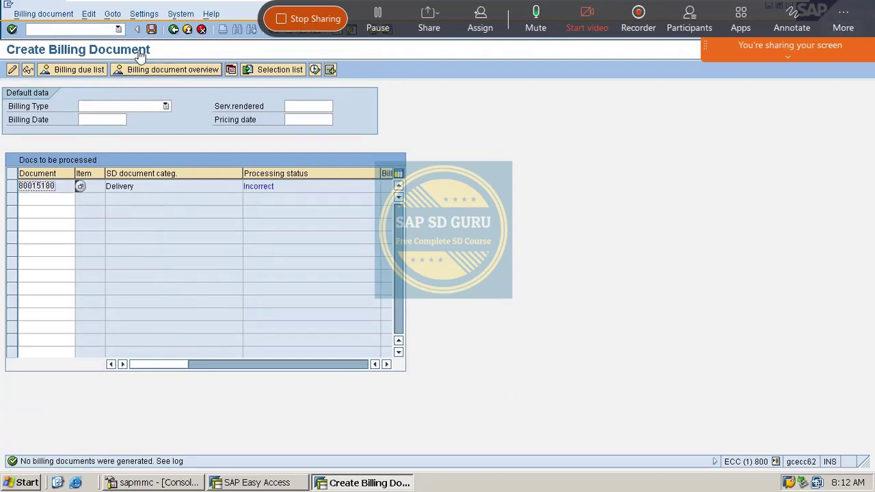
left_click(272, 71)
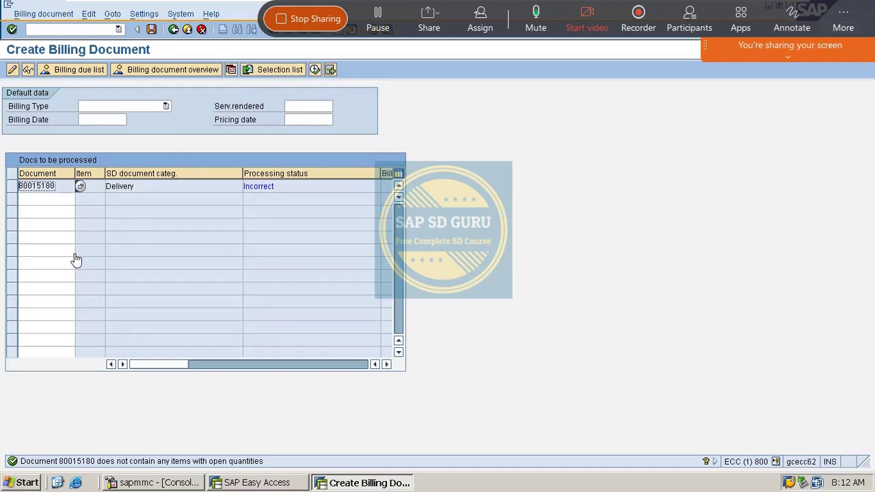
left_click_drag(62, 188, 4, 194)
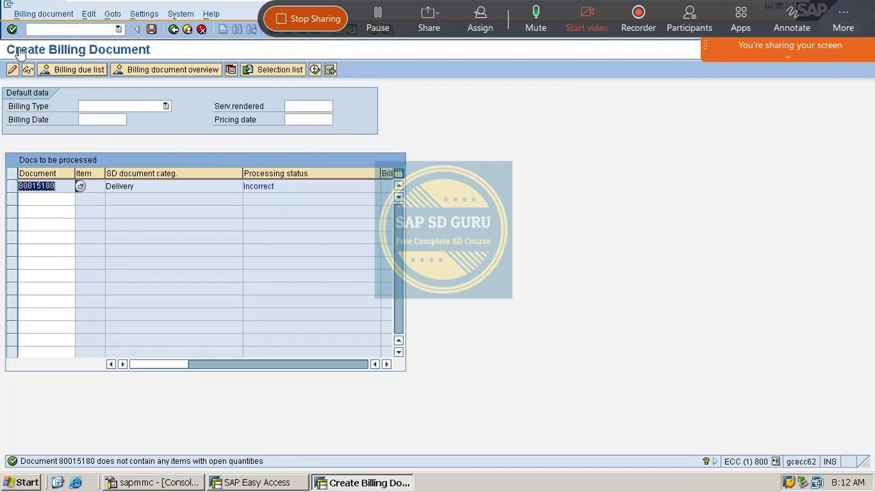
left_click(172, 28)
left_click(173, 29)
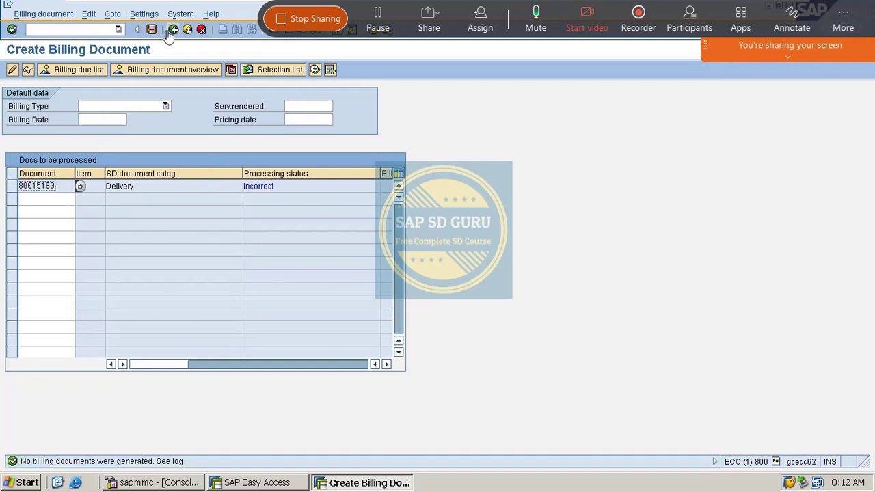
Step: Open the latest invoice's document flow from transaction VF02, display the delivery and show the delivery's own document flow
left_click(95, 31)
type("vf02")
key("Return")
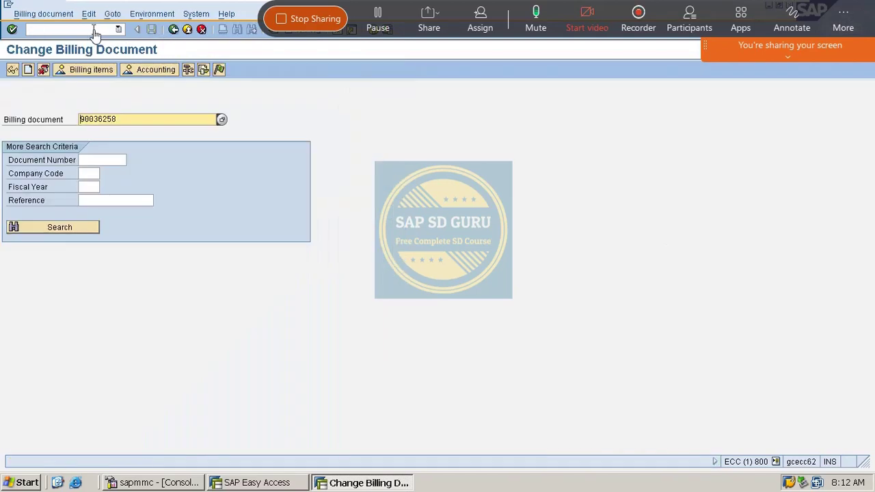
left_click(203, 70)
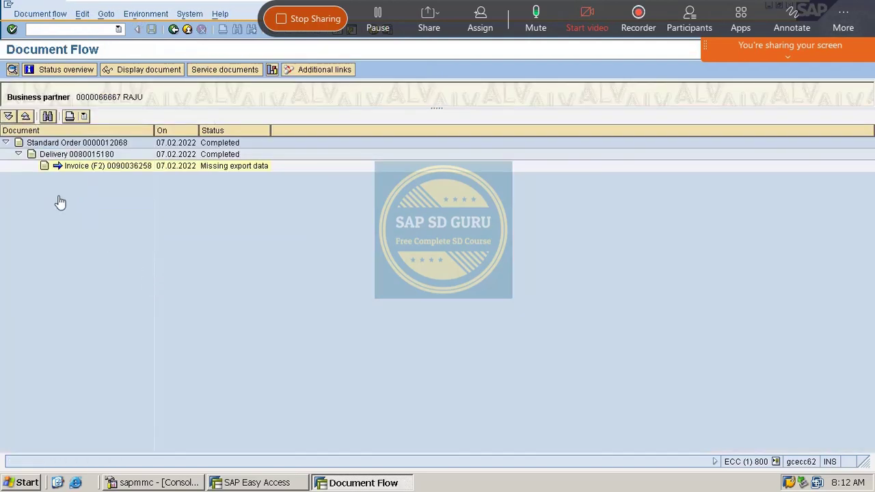
left_click(109, 154)
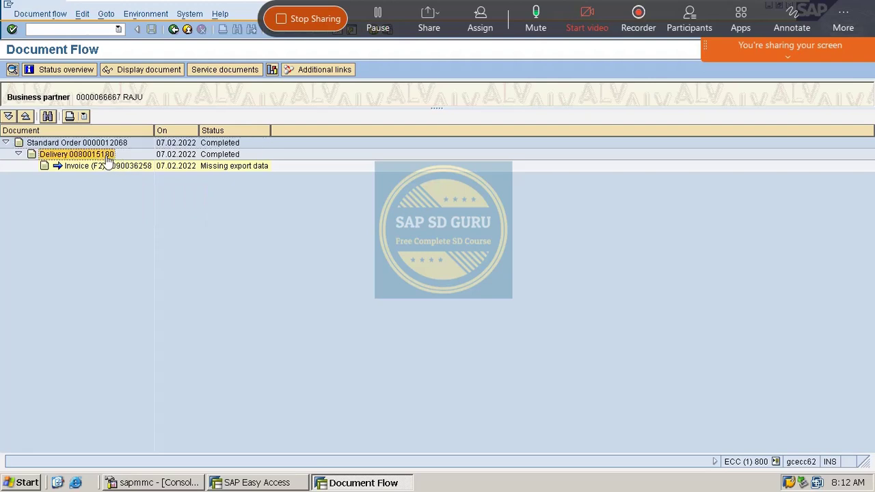
left_click(145, 73)
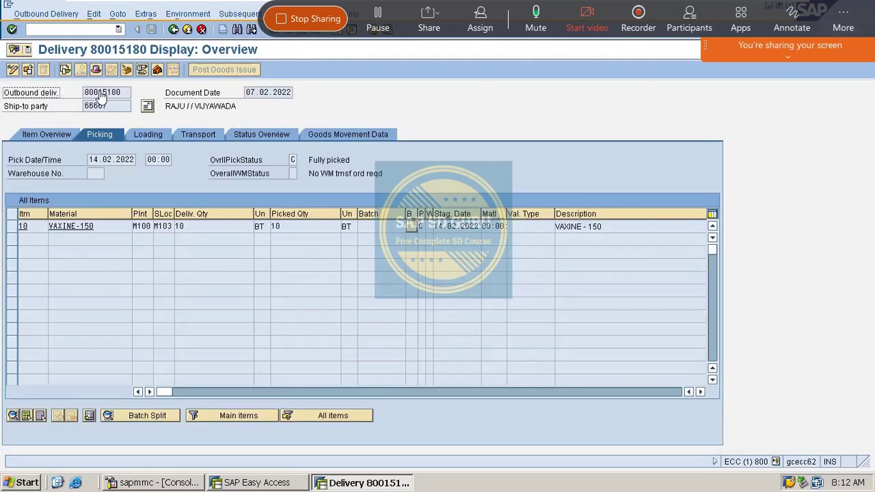
left_click(65, 70)
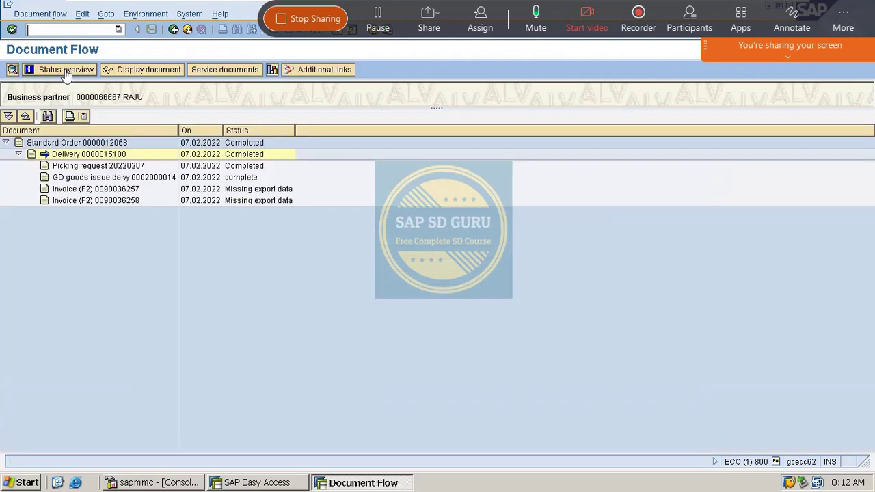
Step: Display the second F2 invoice from the delivery's document flow, check its billed quantity and return to the flow
left_click(102, 201)
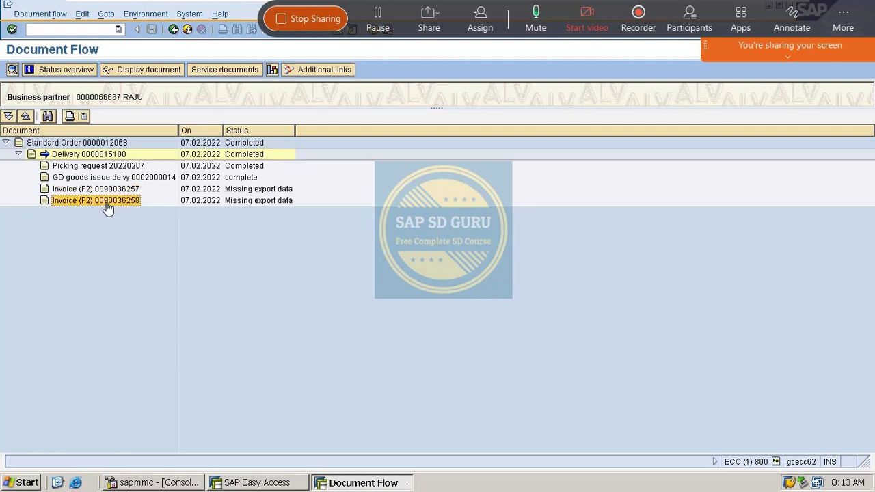
left_click(104, 179)
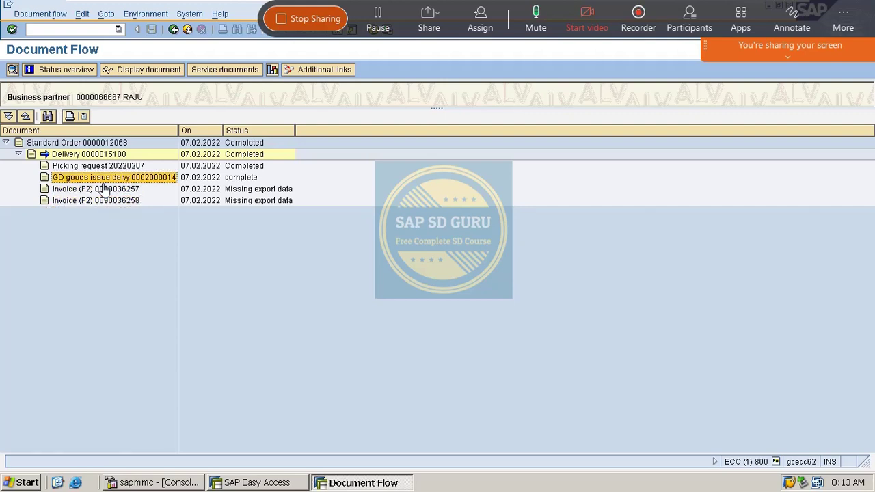
left_click(106, 190)
left_click(111, 202)
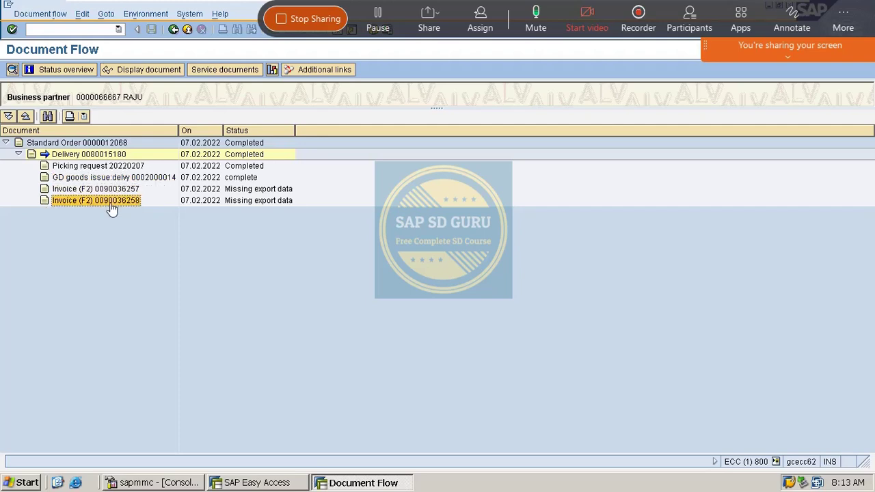
left_click(164, 69)
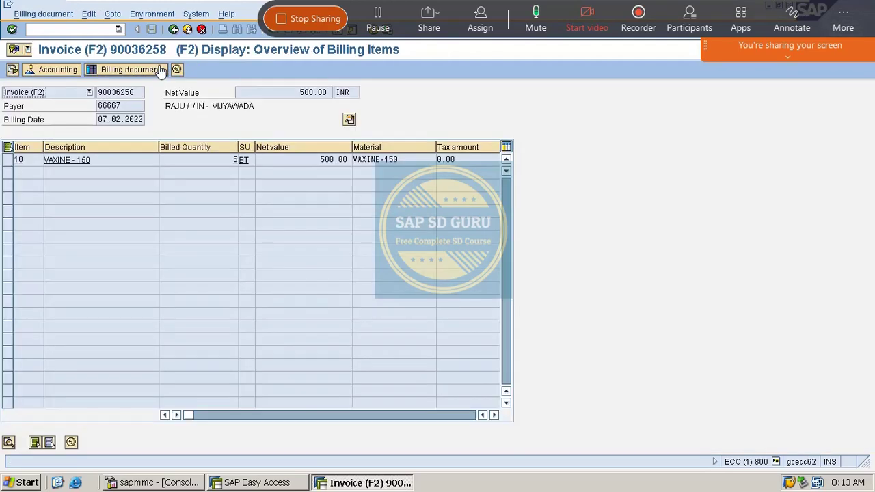
left_click(236, 159)
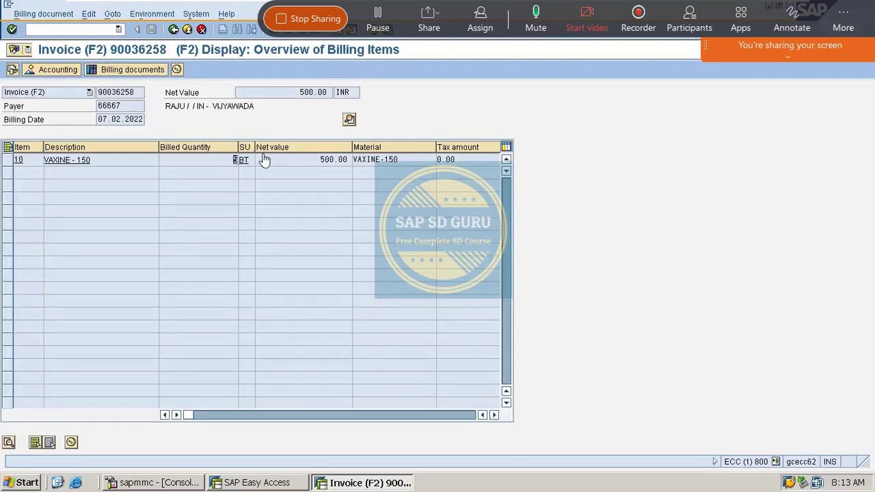
left_click(173, 29)
Step: Display the first F2 invoice from the document flow, check its billed quantity and return to the flow
left_click(126, 189)
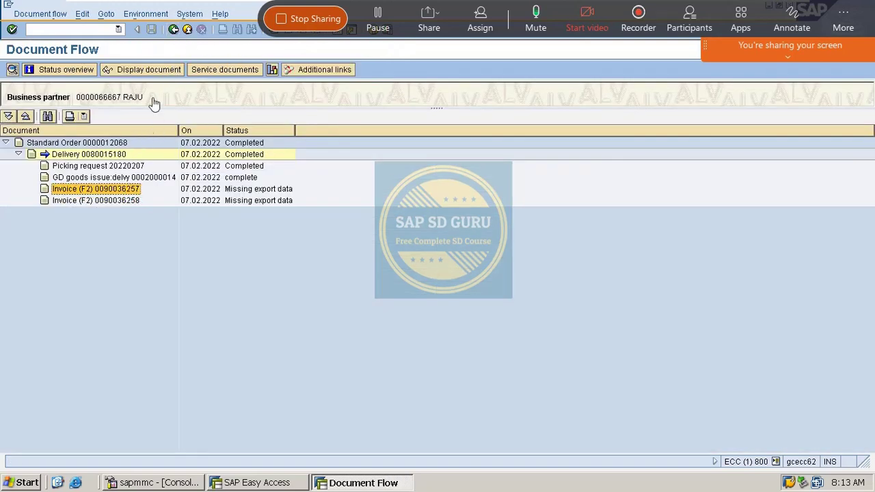
left_click(164, 69)
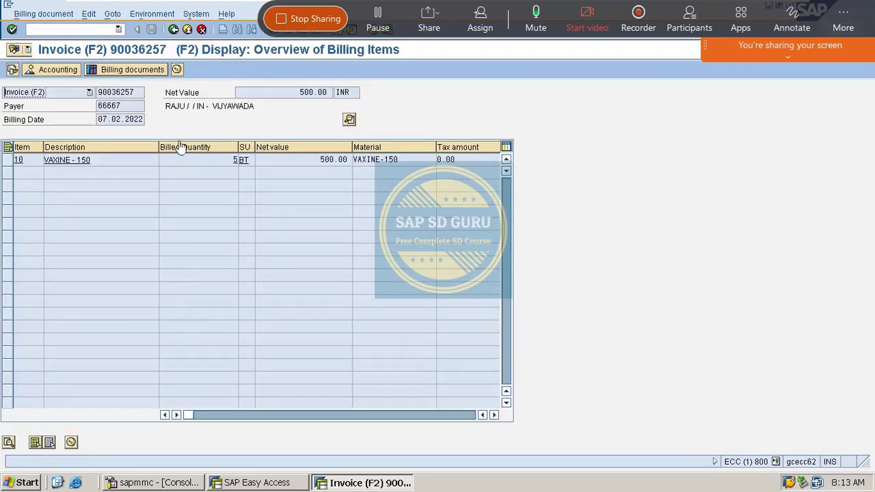
left_click(234, 161)
left_click(174, 30)
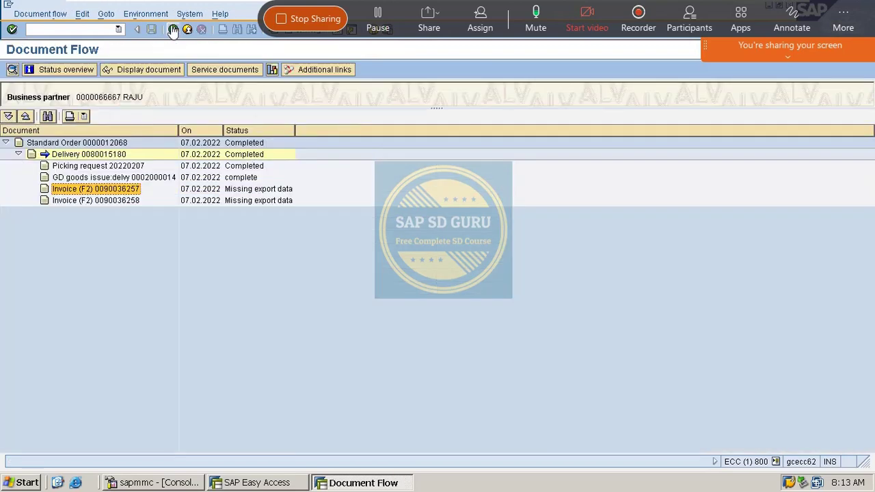
Step: Leave the delivery's document flow and open the details of item category TAN in item category maintenance
left_click(174, 29)
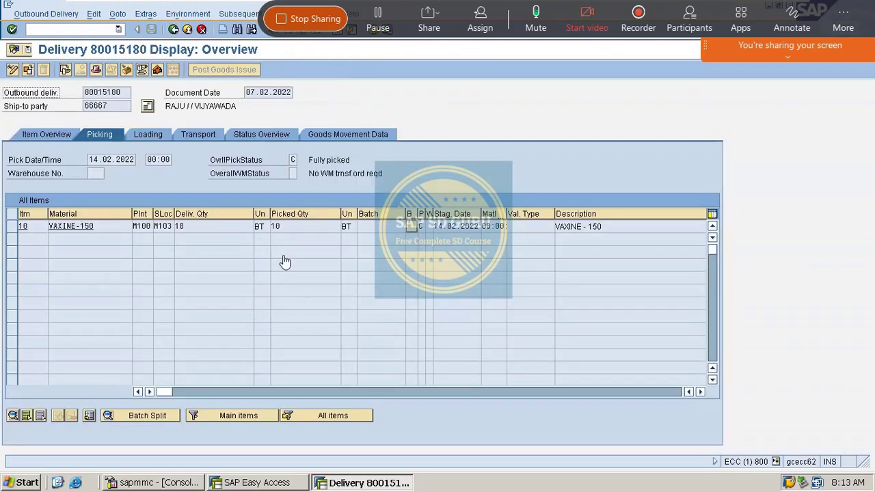
left_click(77, 32)
type("/n")
key("Return")
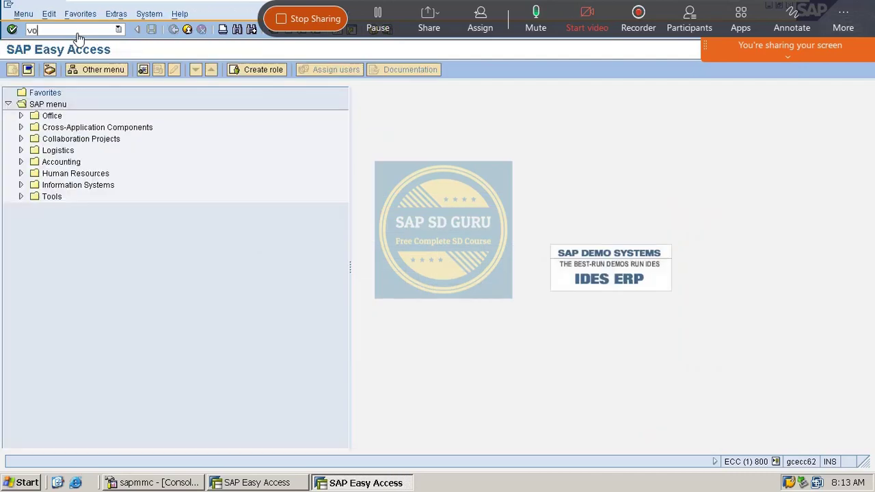
key("Return")
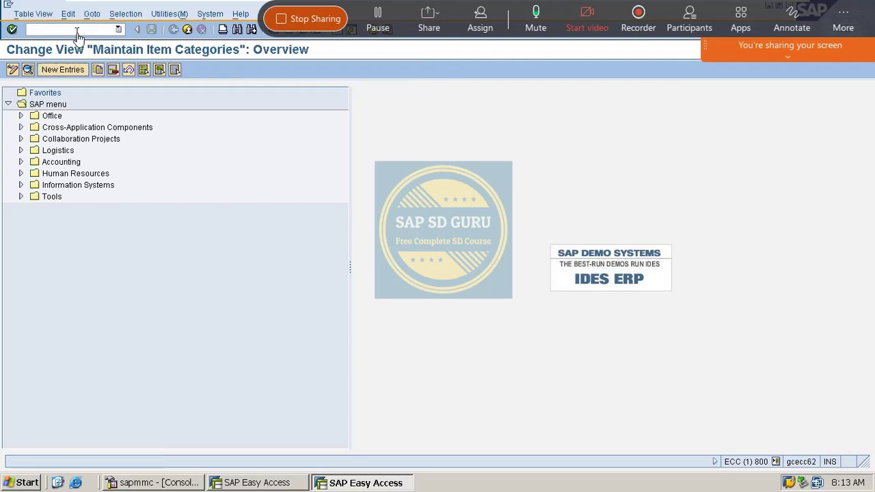
left_click(56, 442)
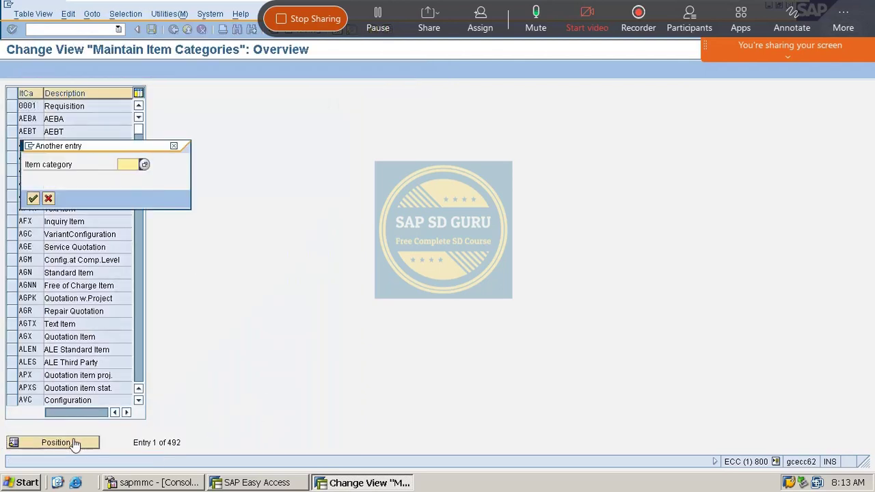
type("tan")
key("Return")
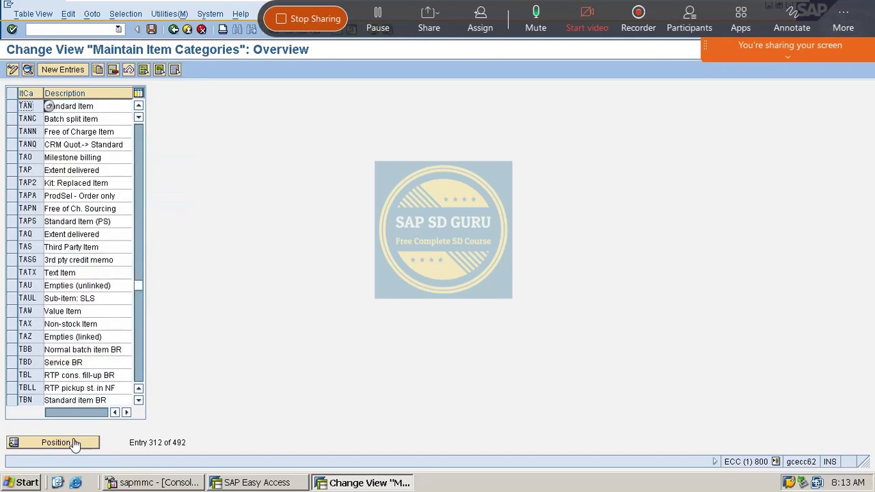
double_click(88, 109)
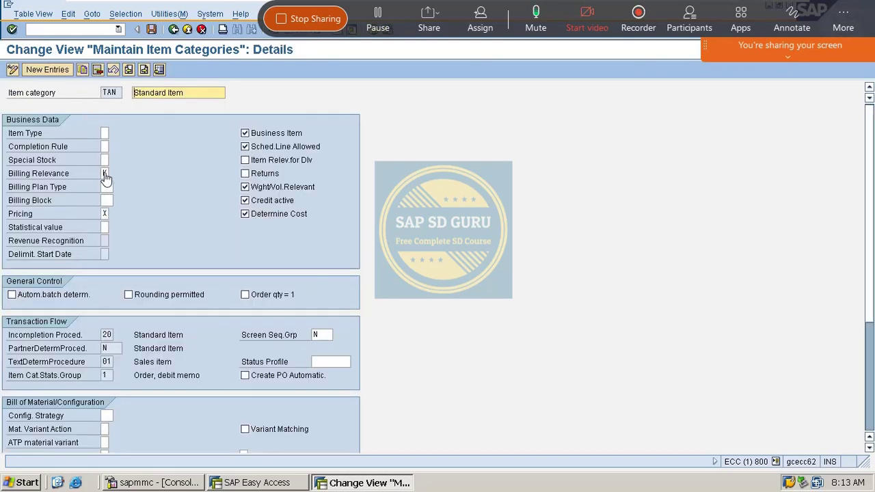
Step: Set the Billing Relevance of item category TAN to A and save it in customizing request ECCK900002
left_click(105, 175)
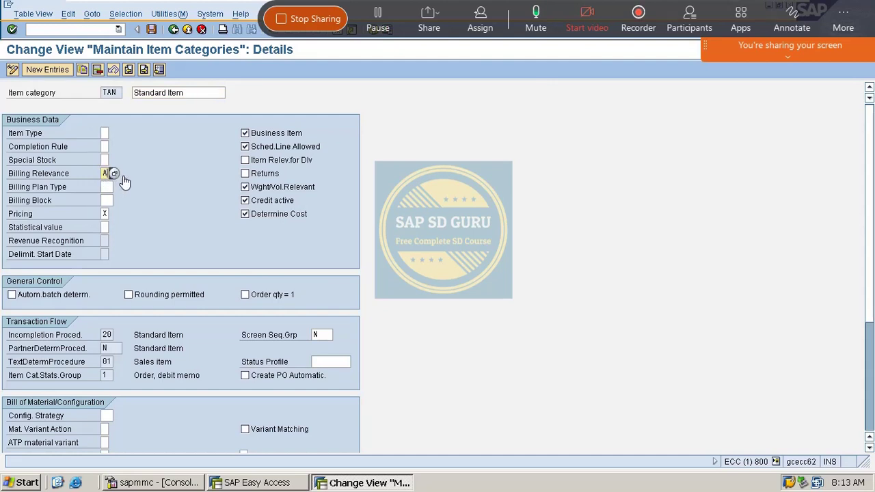
type("A")
key("Return")
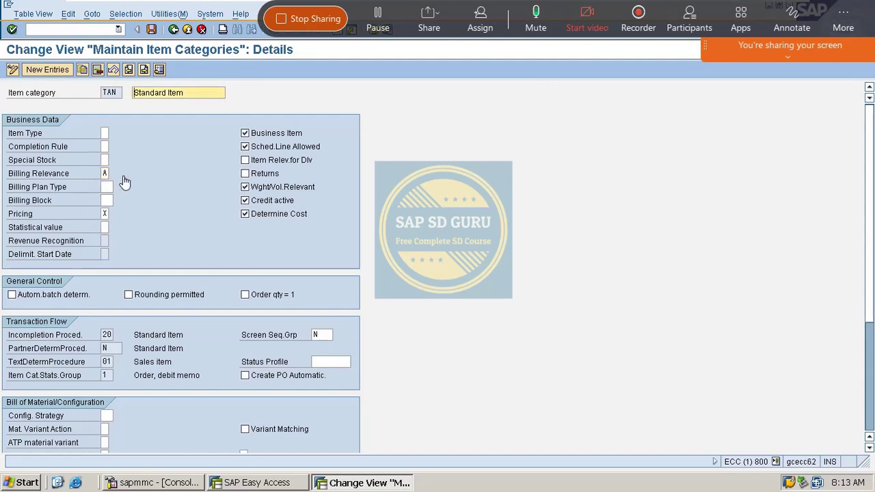
key("ctrl+s")
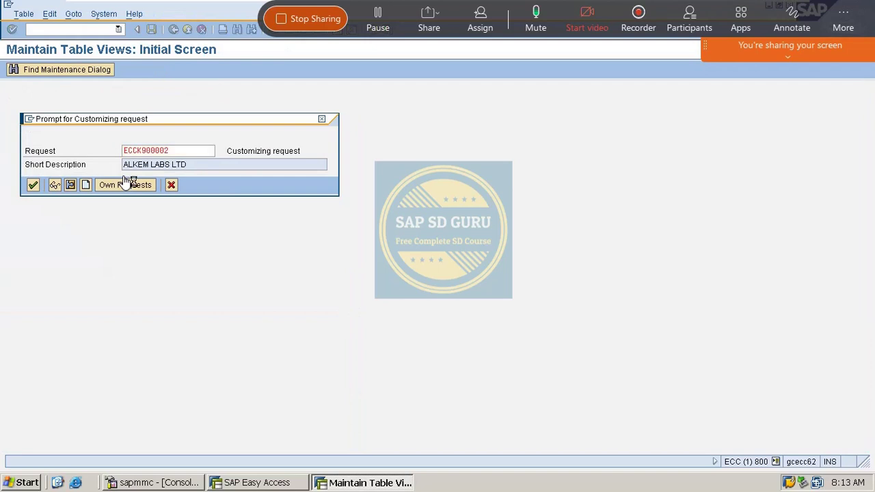
key("Return")
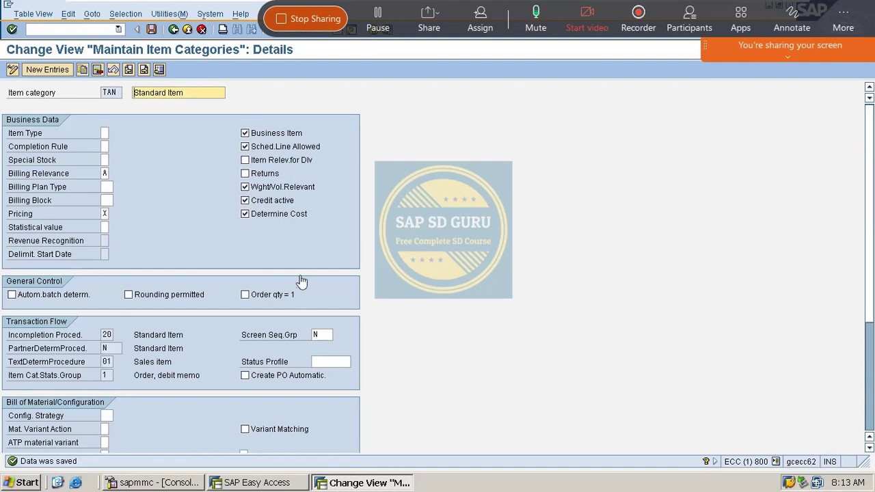
Step: Review the possible Billing Relevance entries, including M for main batch items, and close the list without choosing one
left_click(108, 174)
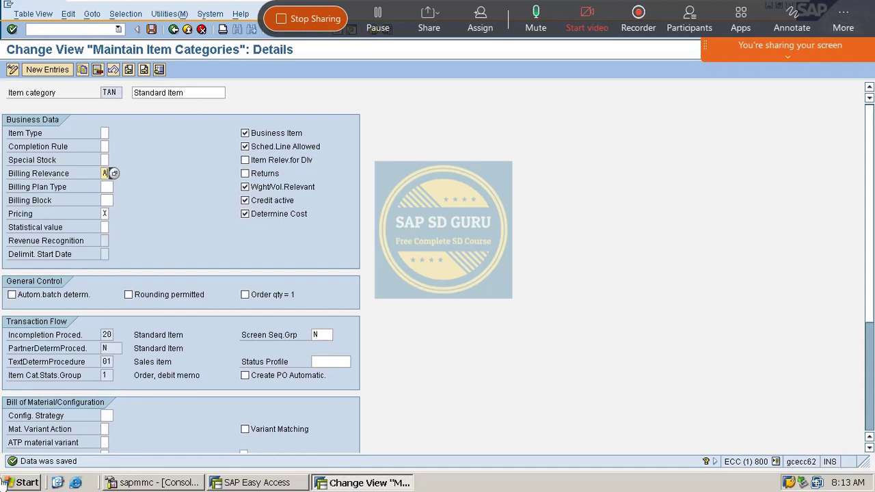
left_click(114, 173)
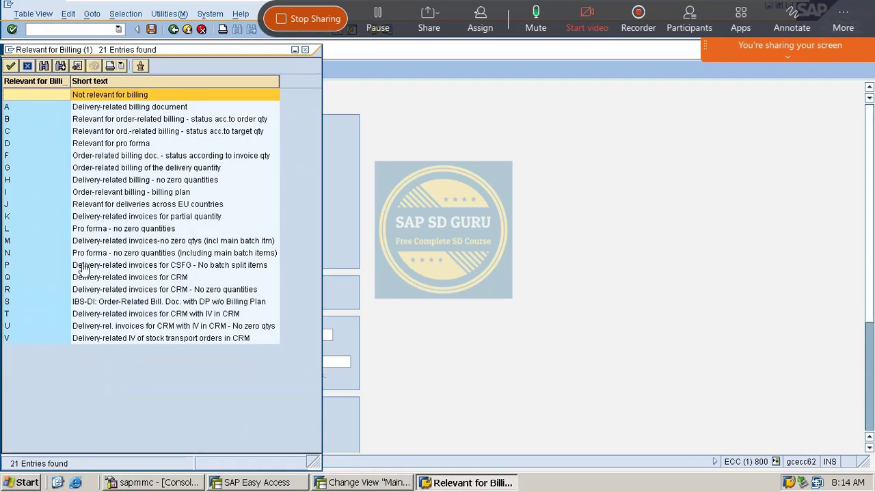
left_click(33, 245)
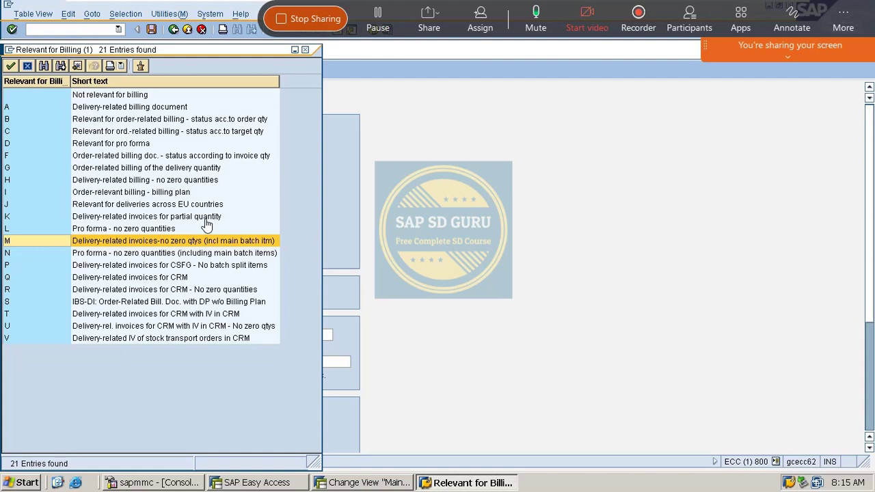
left_click(305, 51)
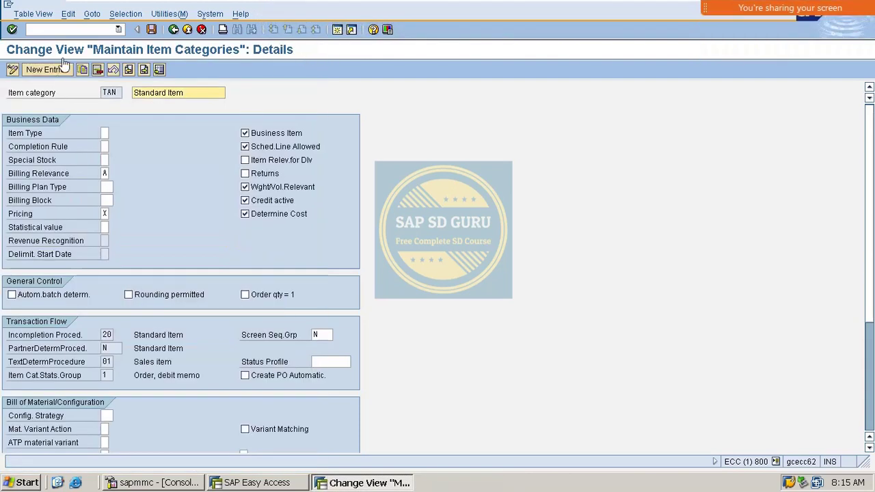
Step: Open the VAXINE-150 outbound delivery for change in a new session with transaction VL02N
left_click(78, 32)
type("/o")
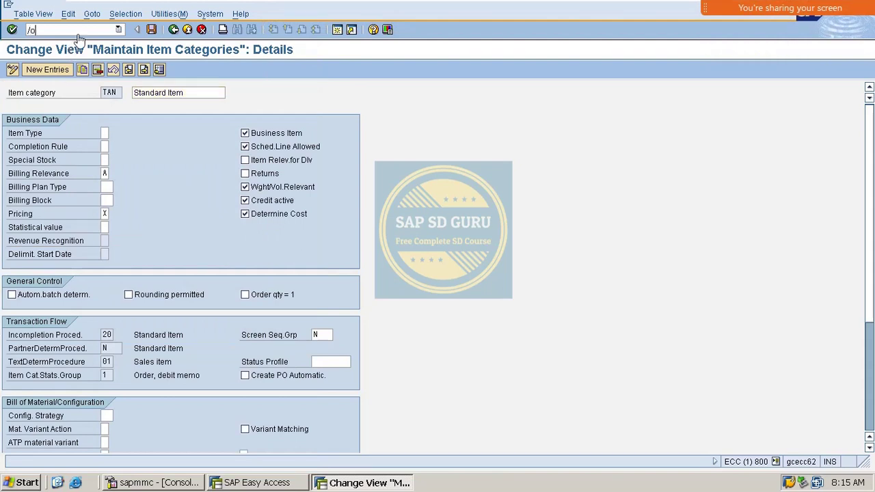
type("vl9")
key("BackSpace")
type("02n")
key("Return")
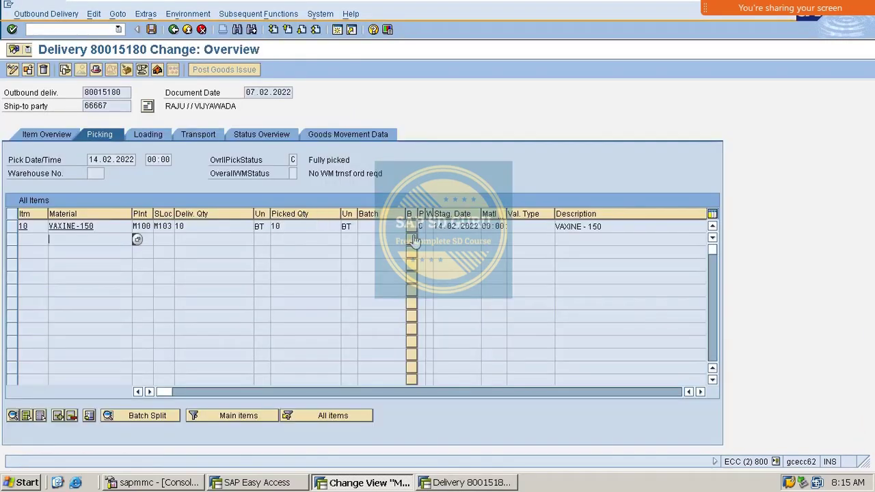
Step: Examine the batch and delivery quantity fields of the VAXINE-150 item, leave the delivery and close its session
left_click(394, 239)
left_click(387, 228)
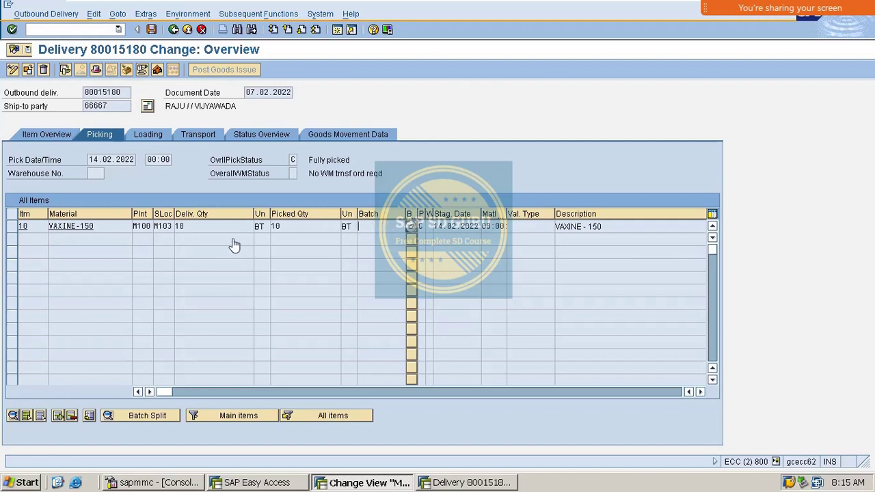
left_click(182, 229)
left_click_drag(195, 229, 114, 228)
left_click(173, 29)
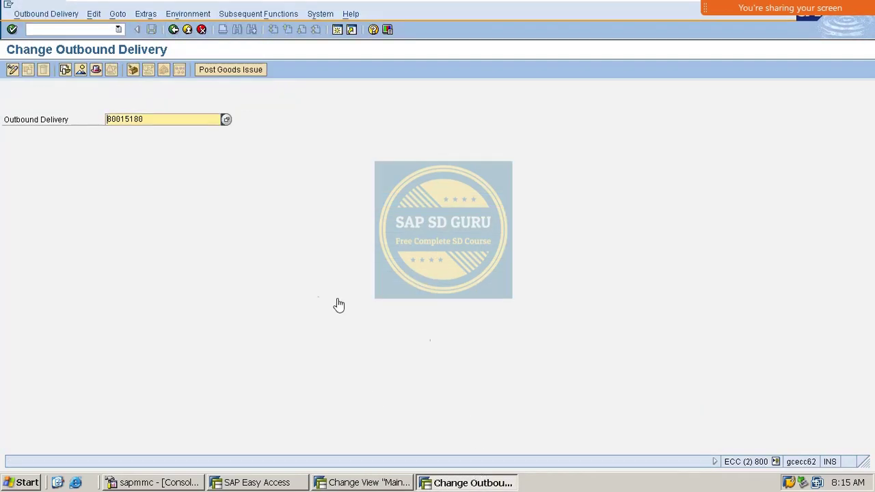
left_click(60, 31)
type("/i")
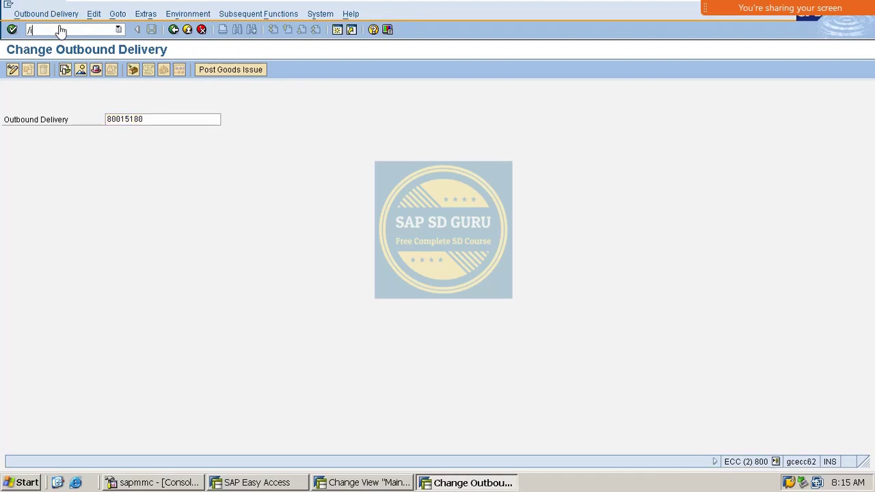
key("Return")
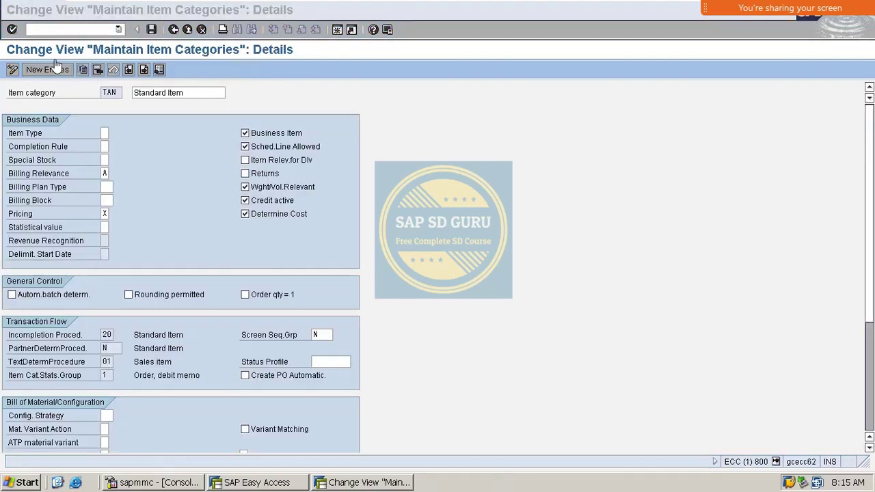
Step: Re-enter A as the Billing Relevance of item category TAN
left_click(105, 173)
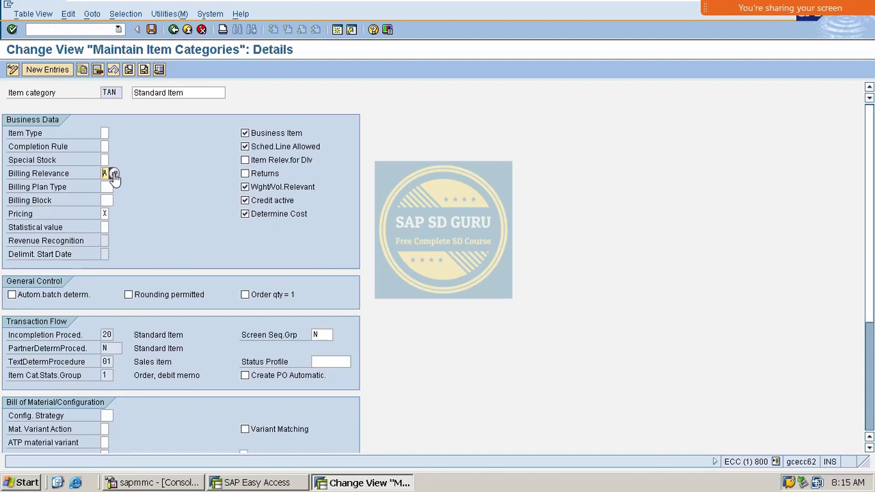
key("Delete")
type("A")
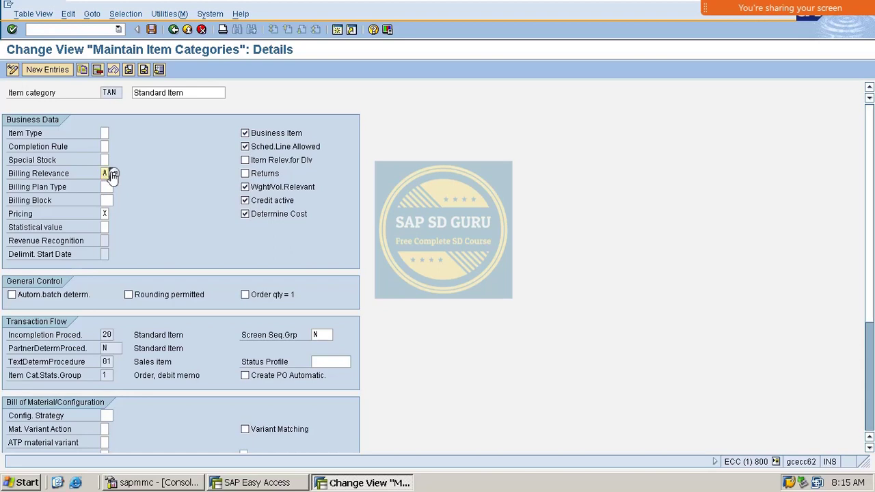